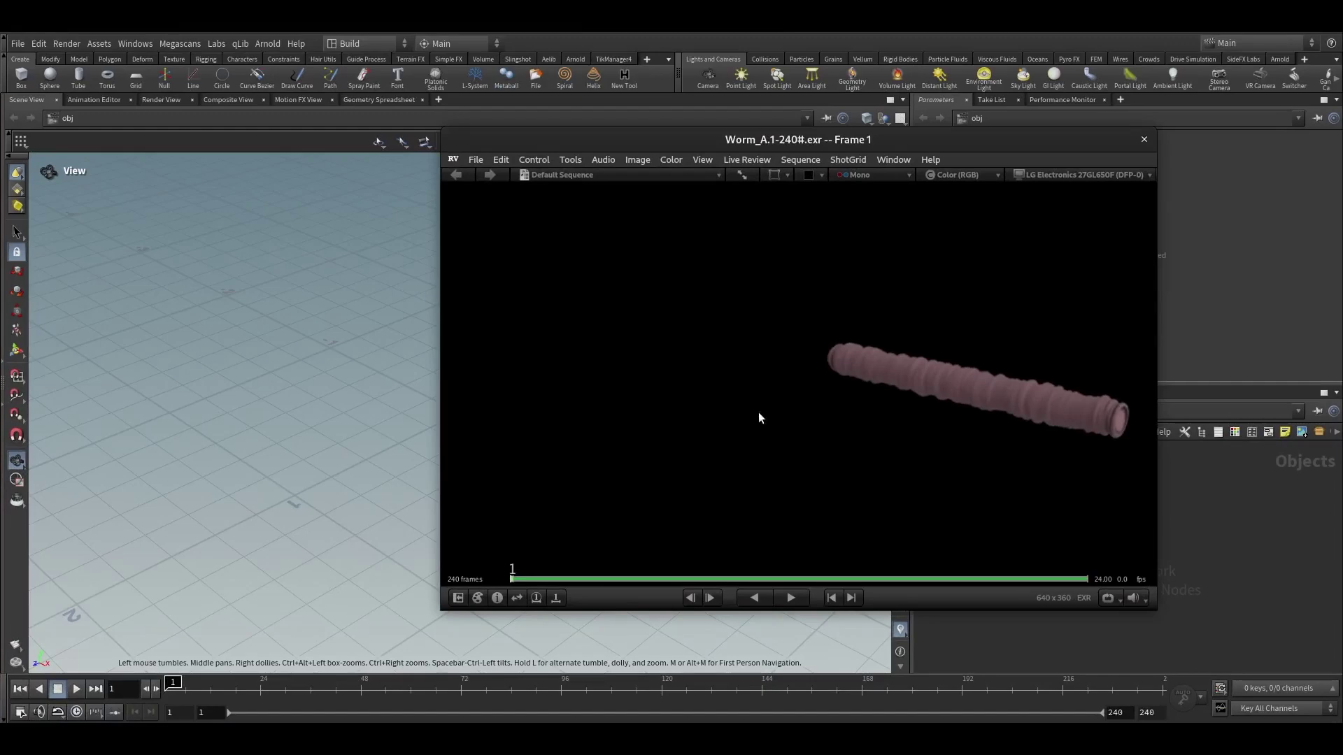
# Play back the rendered worm animation to examine its crawling motion, and stop the playback
pyautogui.click(795, 597)
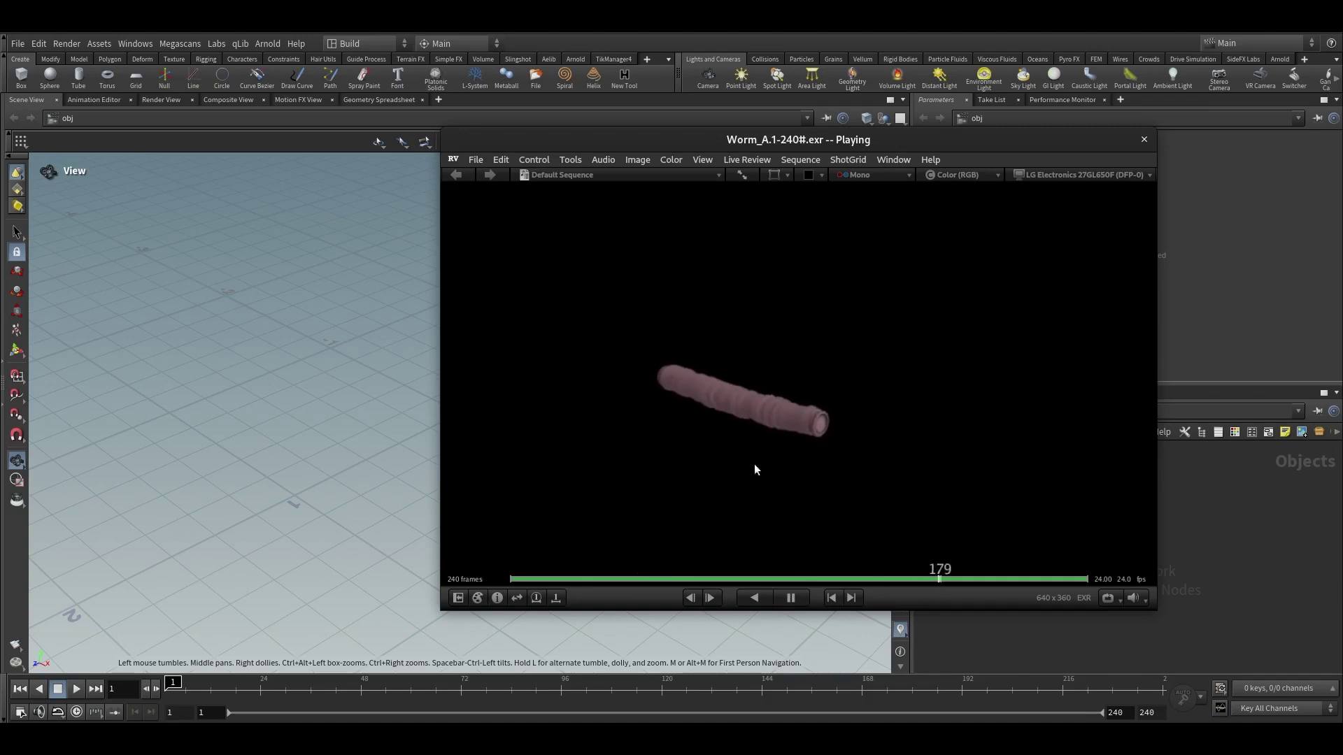
pyautogui.click(792, 599)
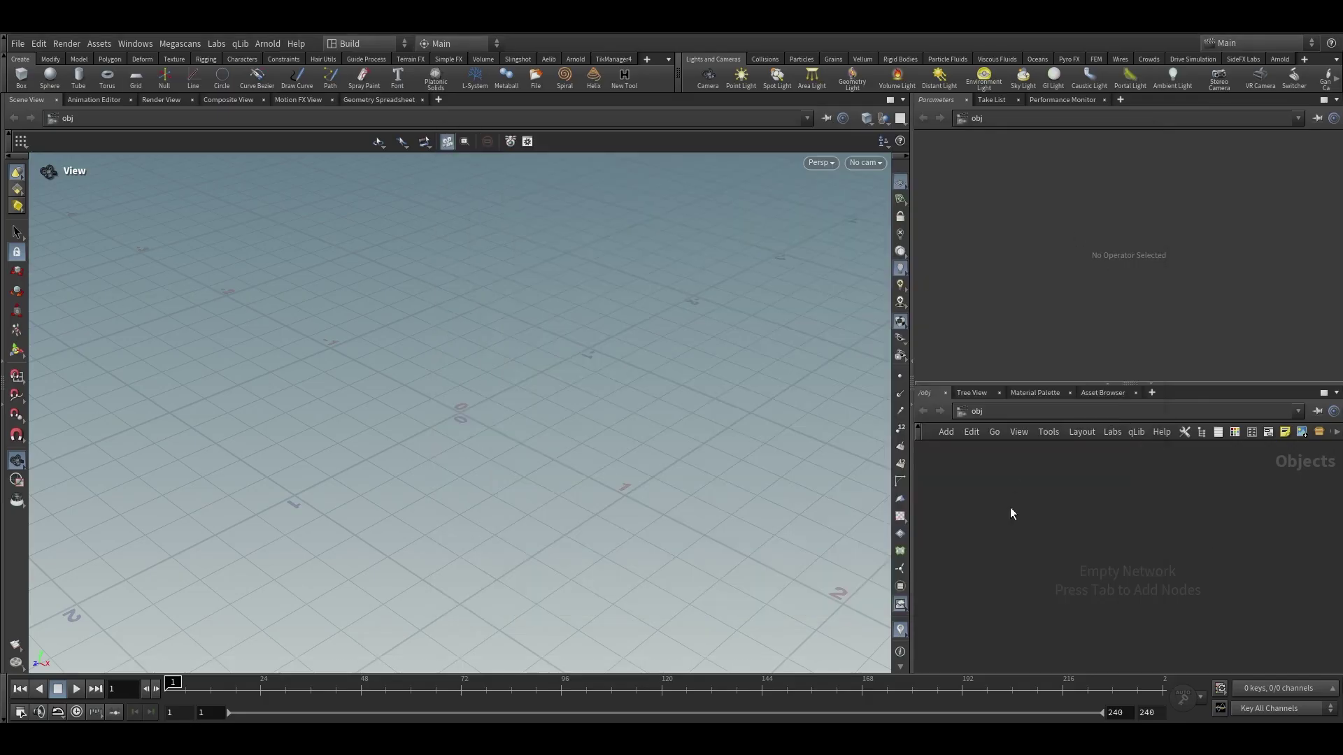
# Create a Geometry object in the empty scene network and go inside it
pyautogui.press('Tab')
pyautogui.write('geo')
pyautogui.press('Return')
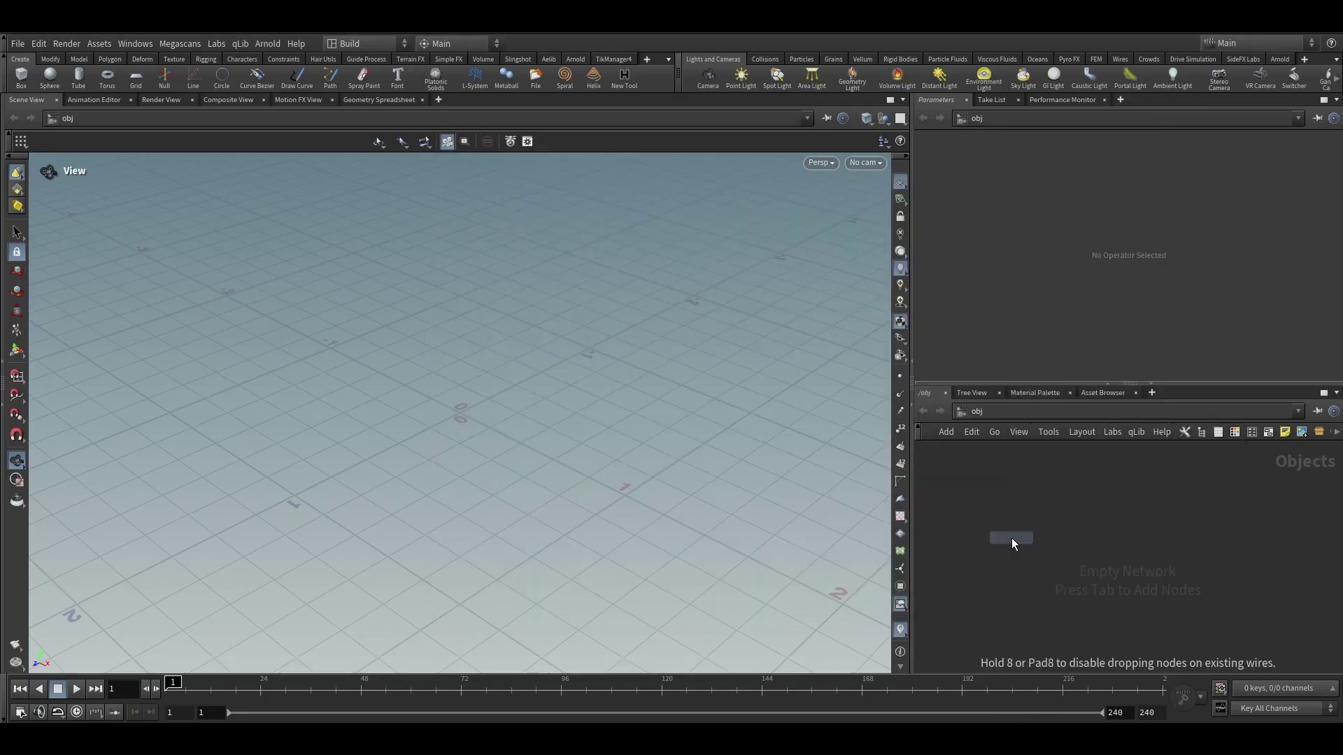
pyautogui.click(1034, 519)
pyautogui.doubleClick(1034, 519)
# Add a Tube node and set its orientation to Z Axis
pyautogui.press('Tab')
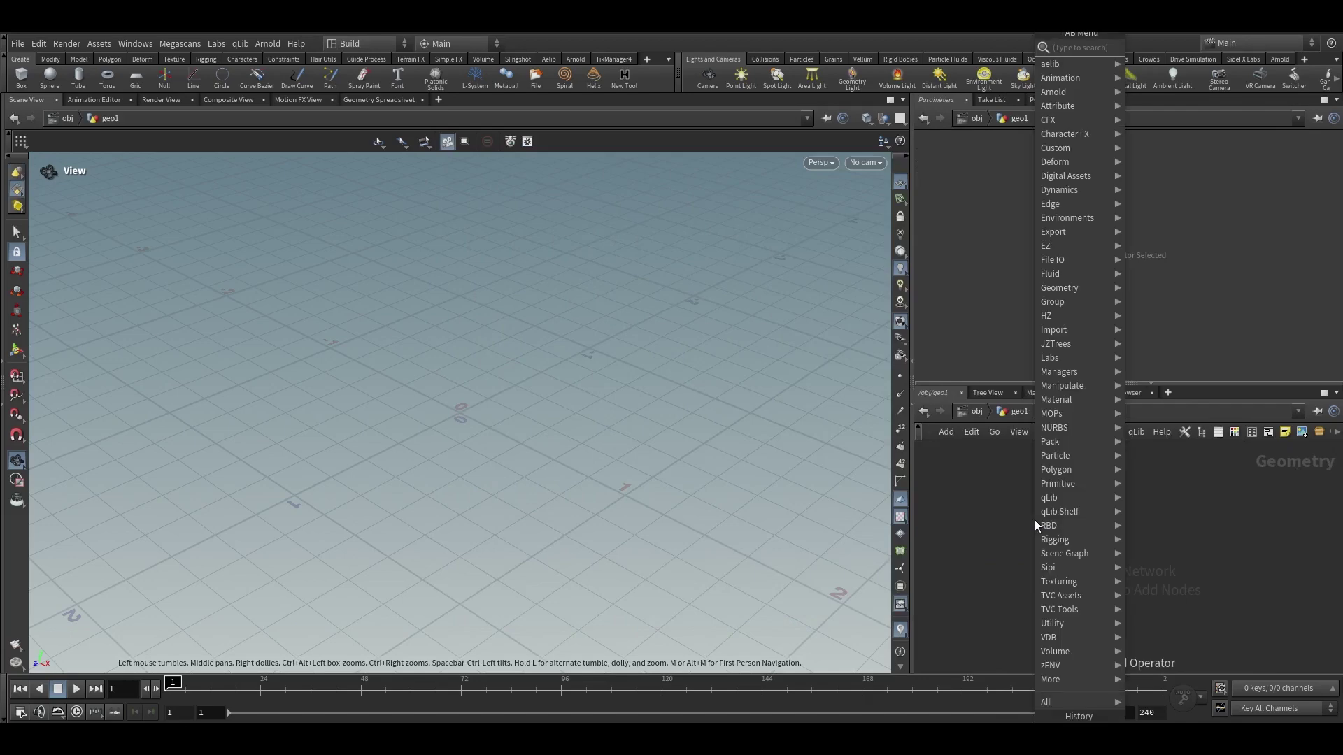
pyautogui.write('tube')
pyautogui.press('Return')
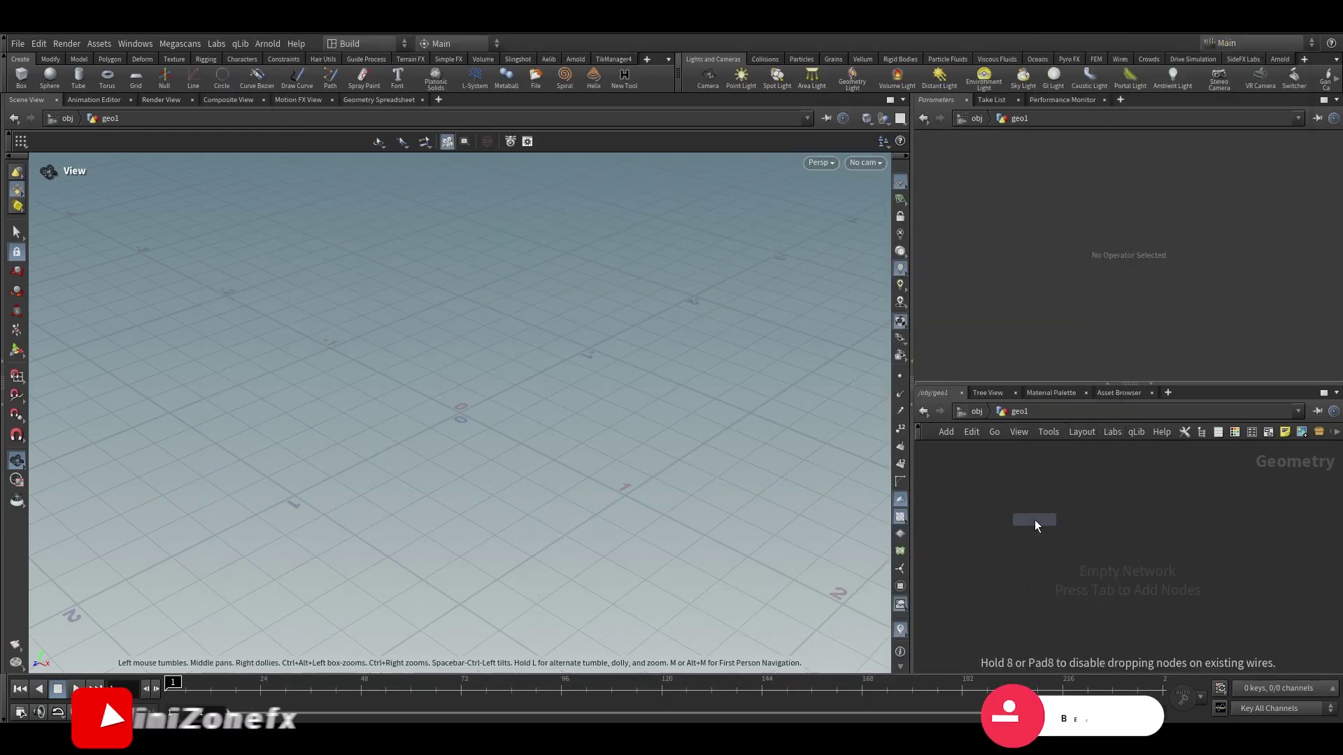
pyautogui.click(1034, 519)
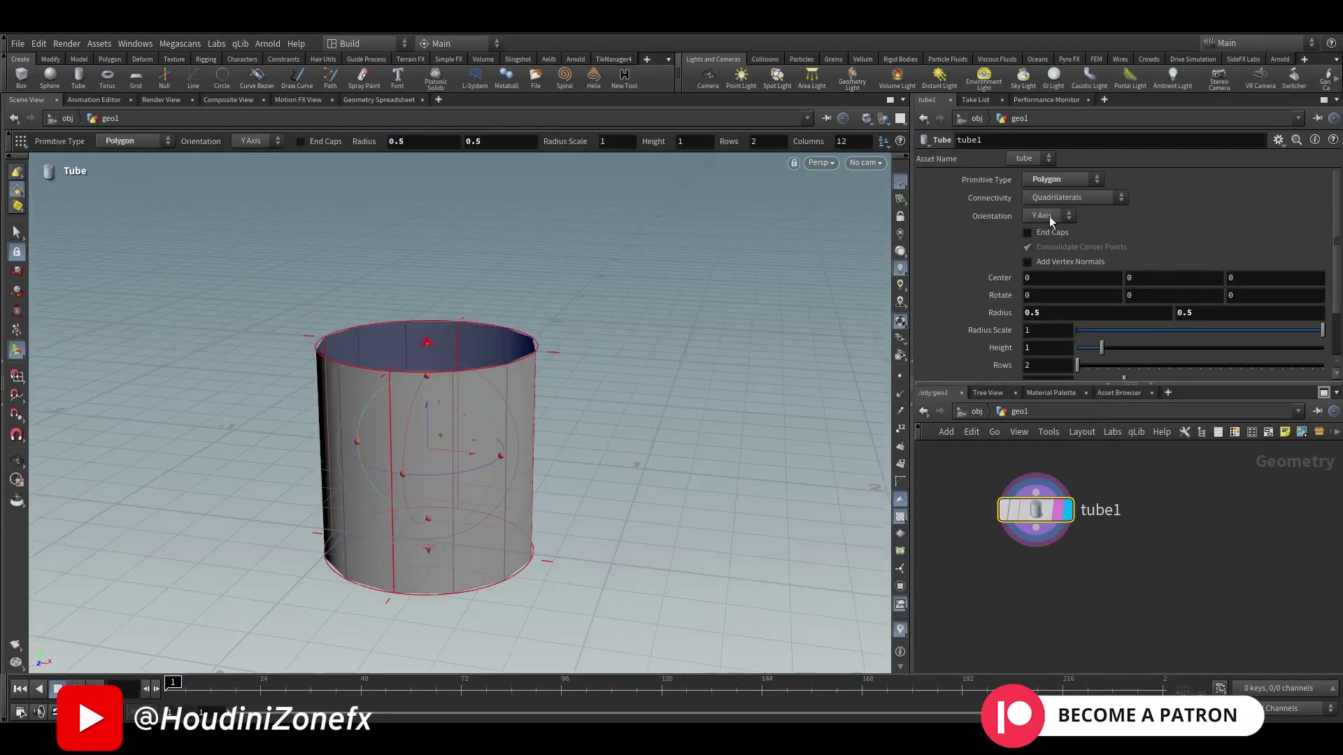
pyautogui.click(1049, 216)
pyautogui.click(1045, 260)
pyautogui.scroll(-4, 689, 360)
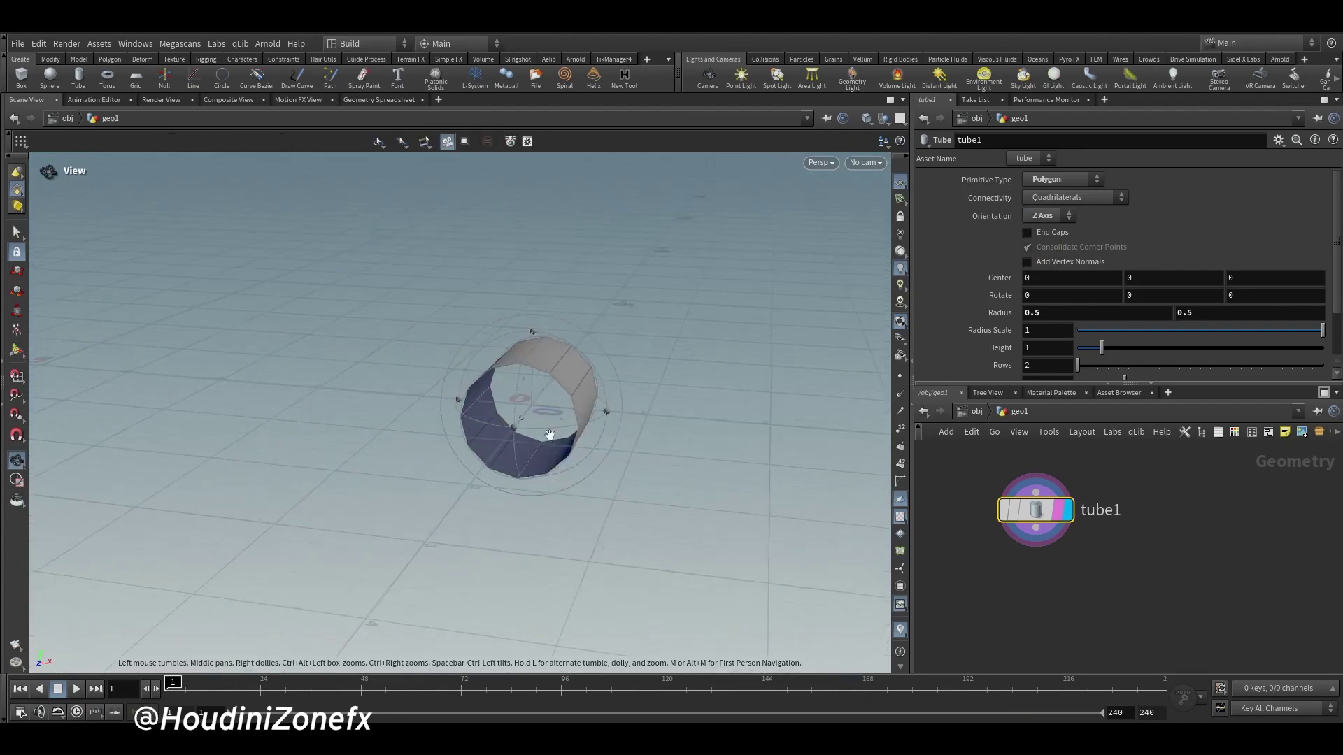
pyautogui.keyDown('alt'); pyautogui.moveTo(548, 438); pyautogui.dragTo(354, 456); pyautogui.keyUp('alt')
pyautogui.press('Return')
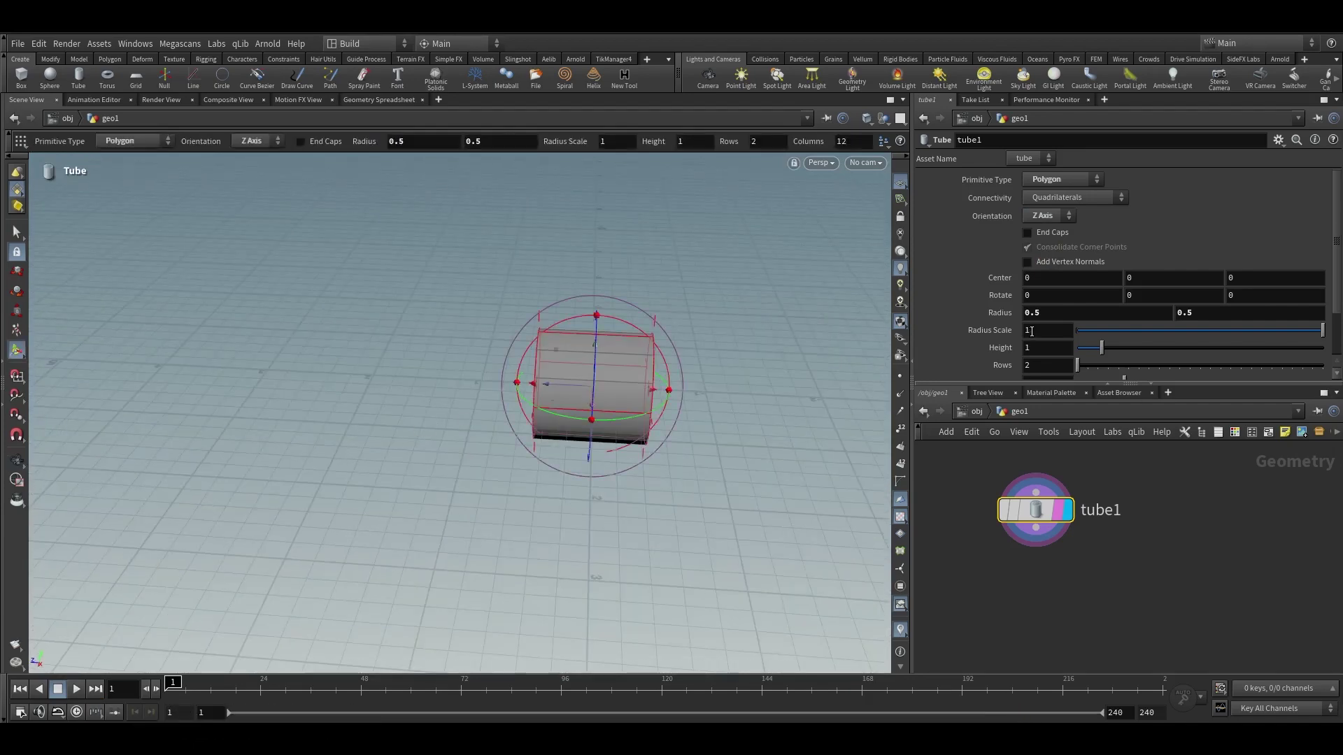
# Thin the tube by setting its radius scale to 0.15
pyautogui.moveTo(1130, 331); pyautogui.dragTo(1130, 334)
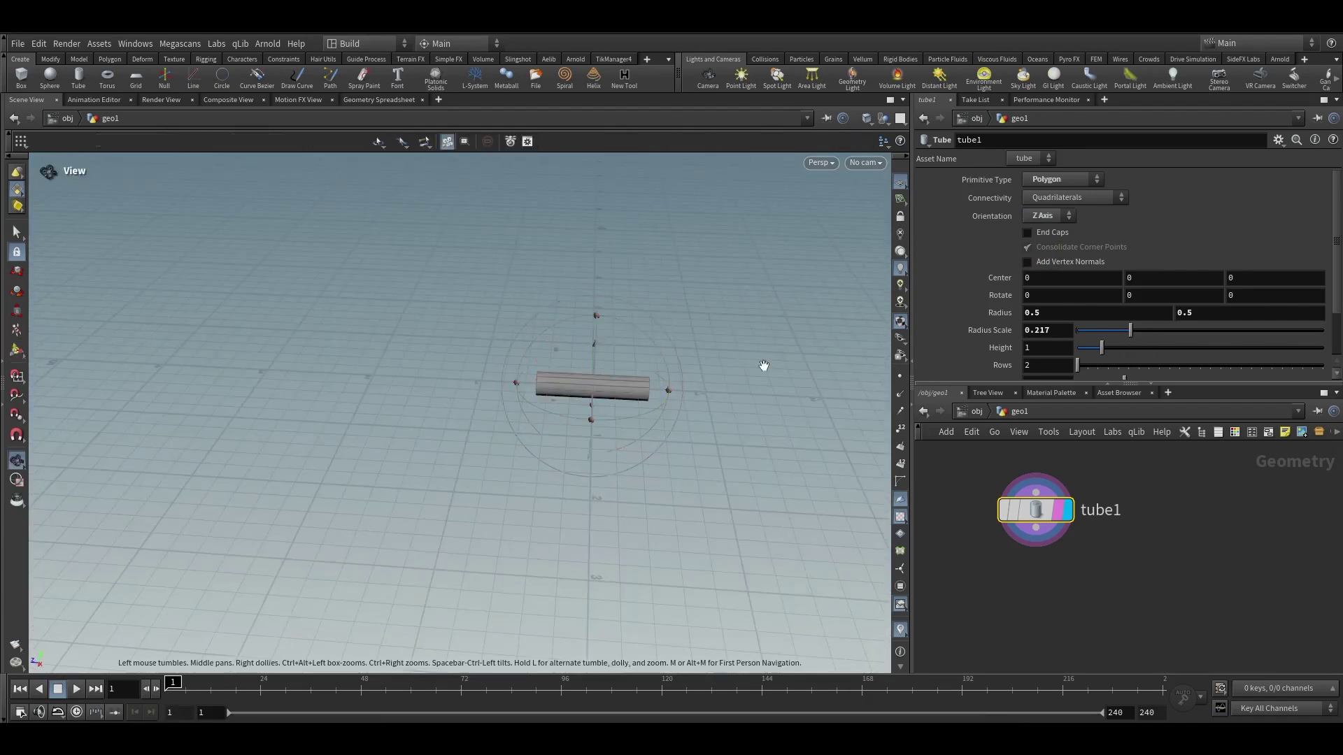
pyautogui.scroll(4, 627, 363)
pyautogui.keyDown('alt'); pyautogui.moveTo(626, 363); pyautogui.dragTo(686, 354); pyautogui.keyUp('alt')
pyautogui.scroll(1, 686, 354)
pyautogui.click(1032, 338)
pyautogui.write('0.1')
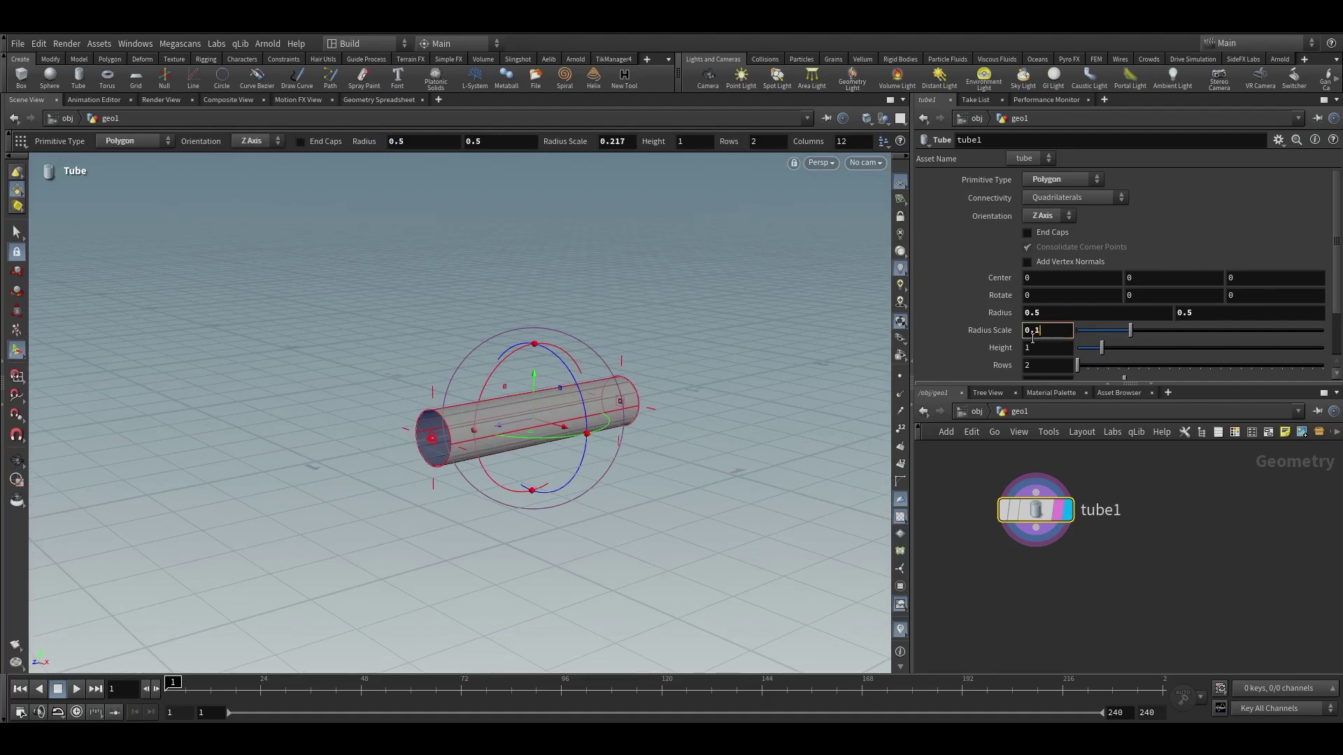
pyautogui.write('5')
pyautogui.press('Return')
# Lengthen the tube in the viewport to a height of about 1.29
pyautogui.keyDown('alt'); pyautogui.moveTo(631, 417); pyautogui.dragTo(516, 421); pyautogui.keyUp('alt')
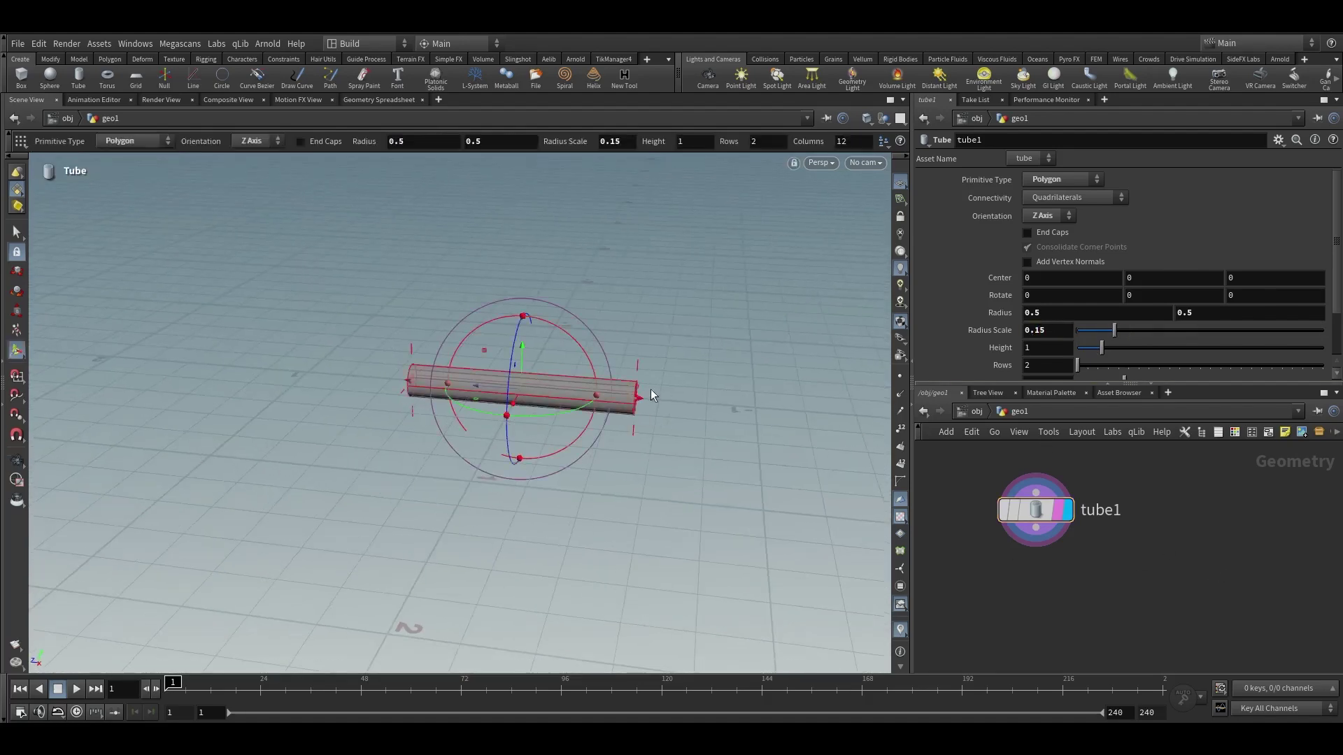
pyautogui.moveTo(661, 396); pyautogui.dragTo(641, 424)
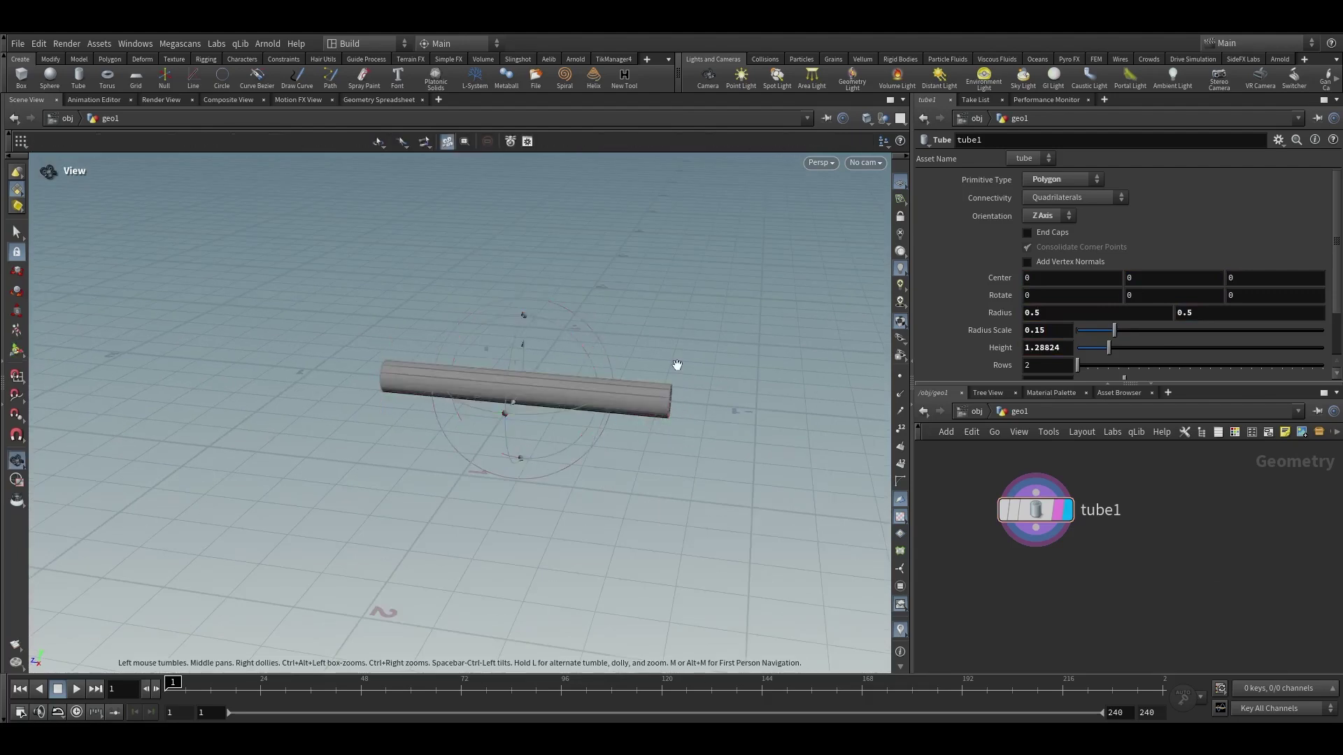
pyautogui.keyDown('alt'); pyautogui.moveTo(677, 365); pyautogui.dragTo(668, 390); pyautogui.keyUp('alt')
# Widen the node network area and collapse the separate parameter pane above it
pyautogui.moveTo(1098, 549); pyautogui.dragTo(1112, 461, button='middle')
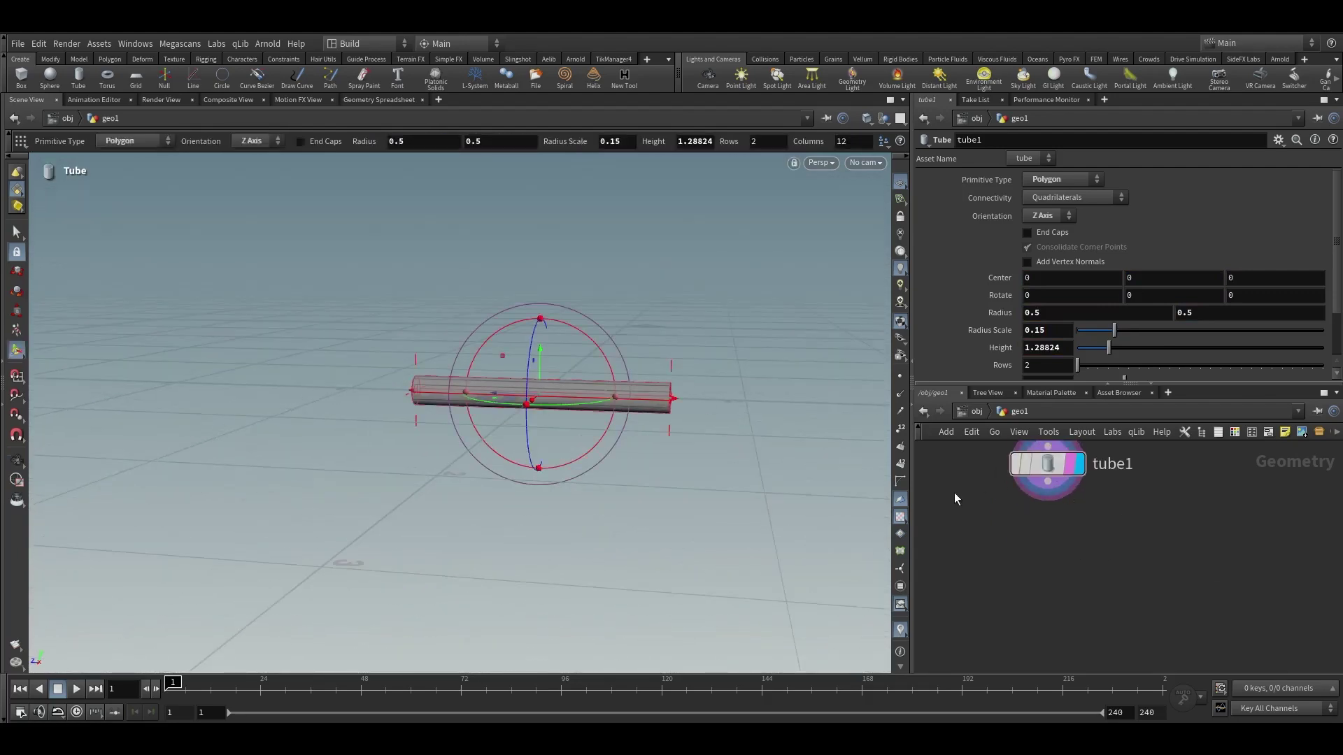
pyautogui.moveTo(912, 492); pyautogui.dragTo(781, 482)
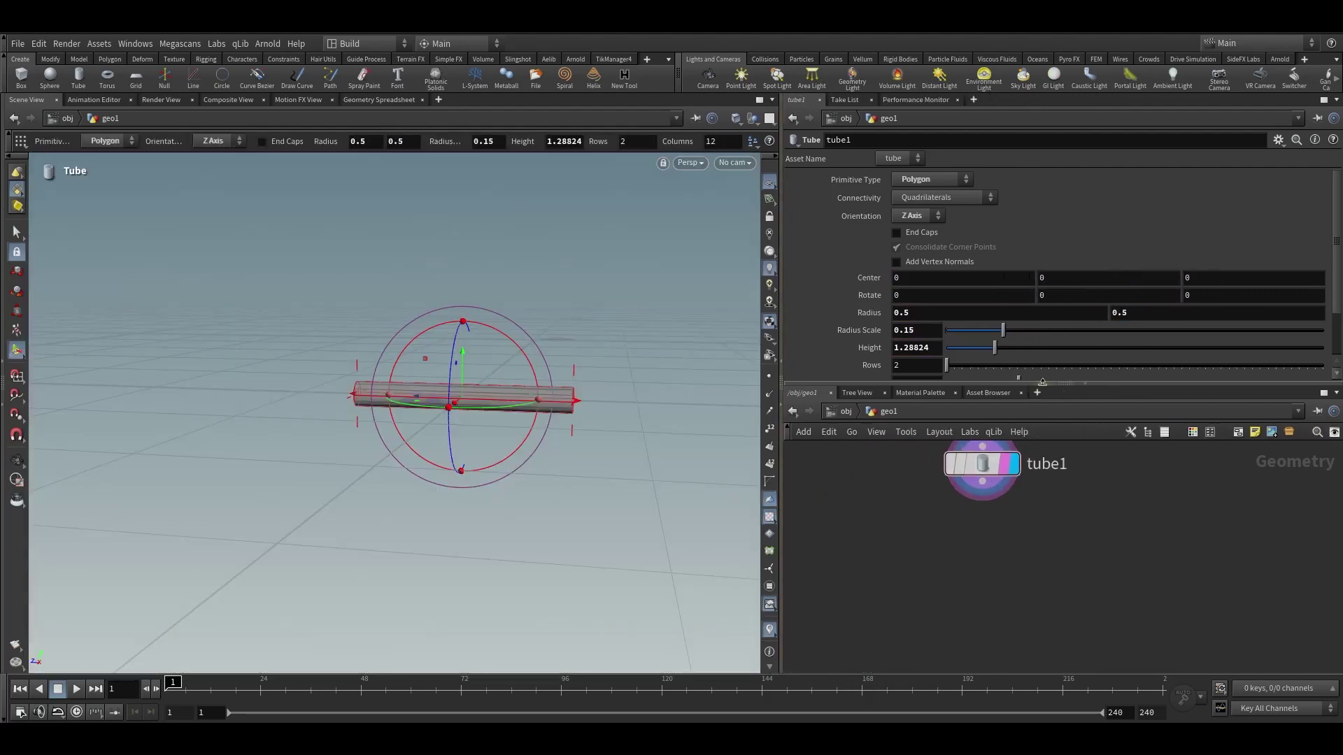
pyautogui.click(1043, 383)
# Add a PolyFill node connected after the tube and display its result
pyautogui.press('Tab')
pyautogui.write('polyf')
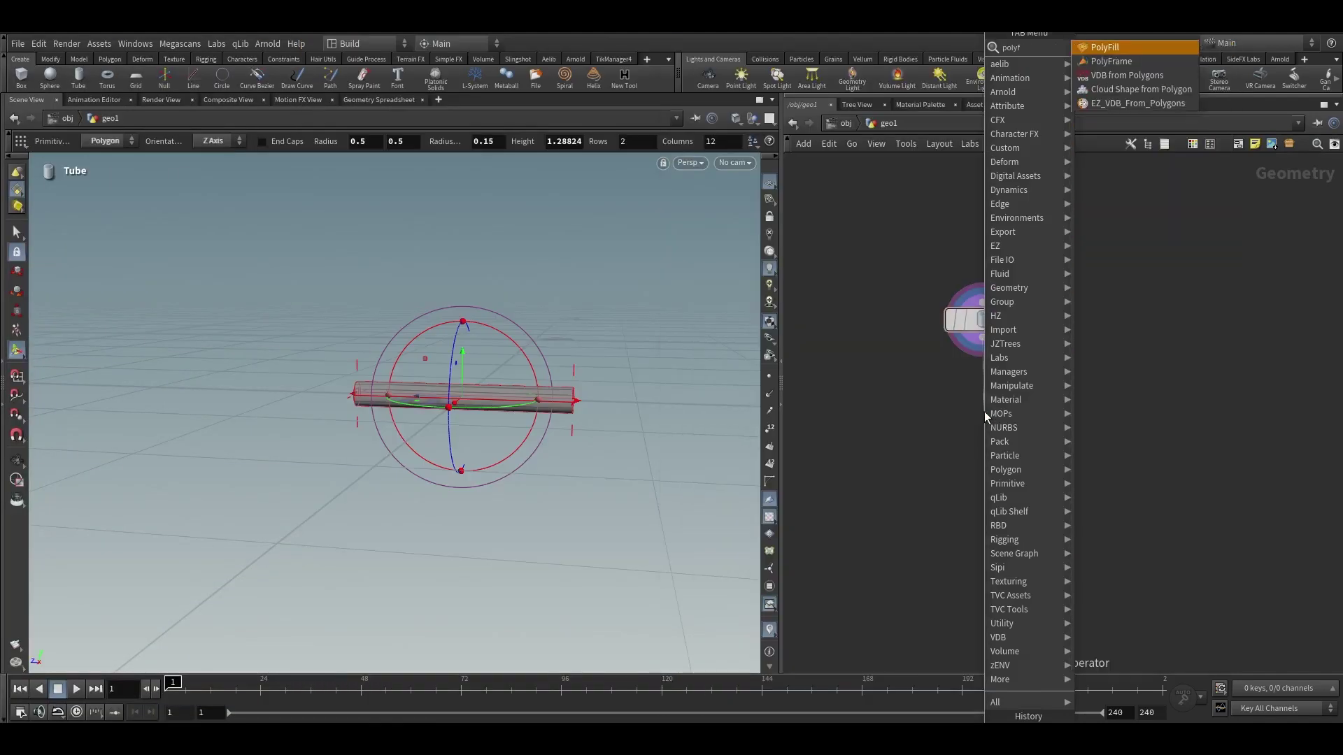
pyautogui.press('Return')
pyautogui.click(1025, 373)
pyautogui.click(1025, 449)
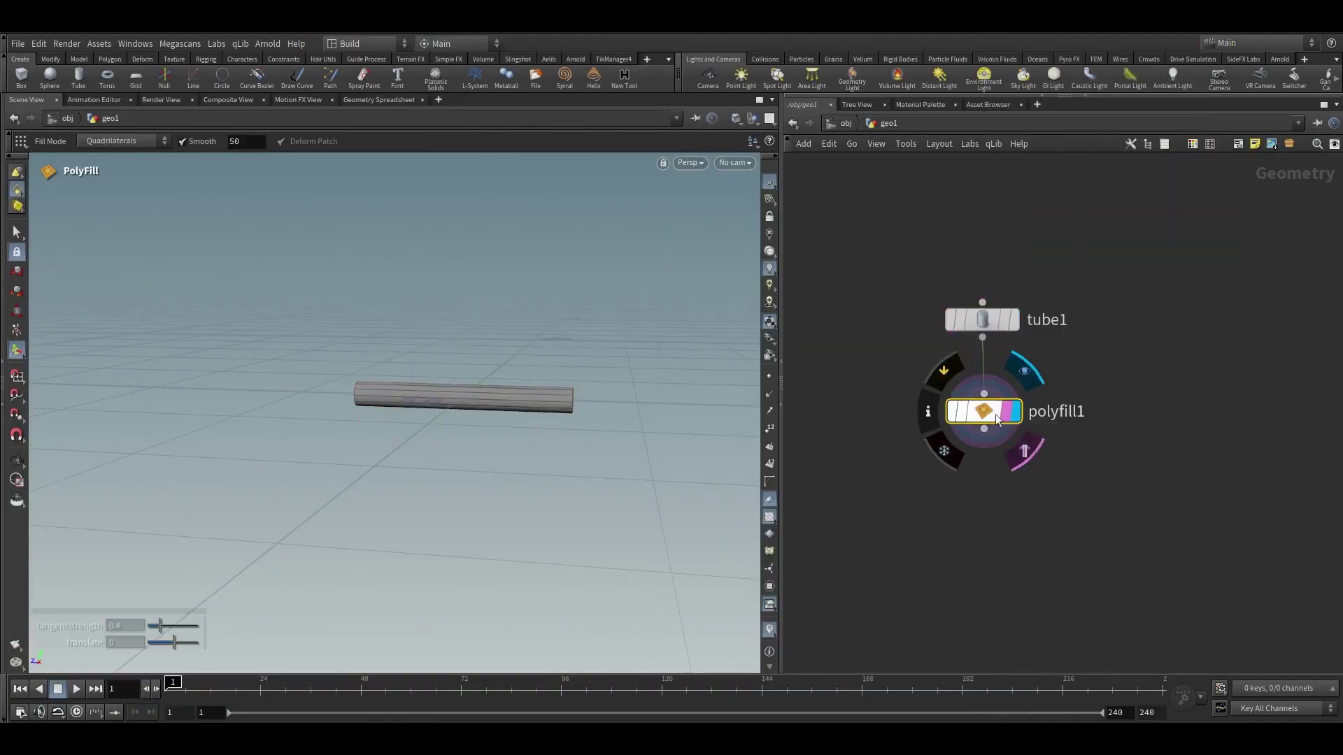
# Show the PolyFill parameters over the network and set the fill mode to Triangle Fan to cap the tube's ends
pyautogui.press('p')
pyautogui.click(1195, 221)
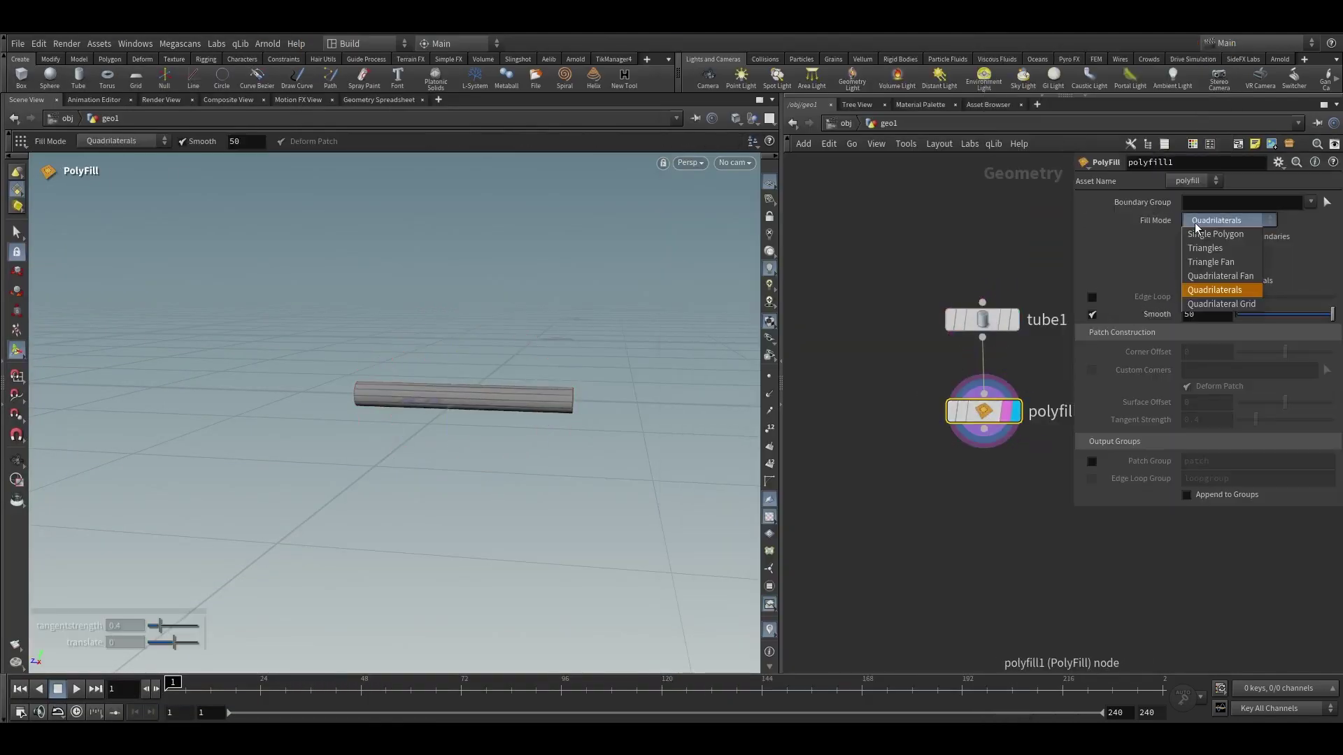
pyautogui.click(1206, 252)
pyautogui.keyDown('alt'); pyautogui.moveTo(612, 375); pyautogui.dragTo(677, 459); pyautogui.keyUp('alt')
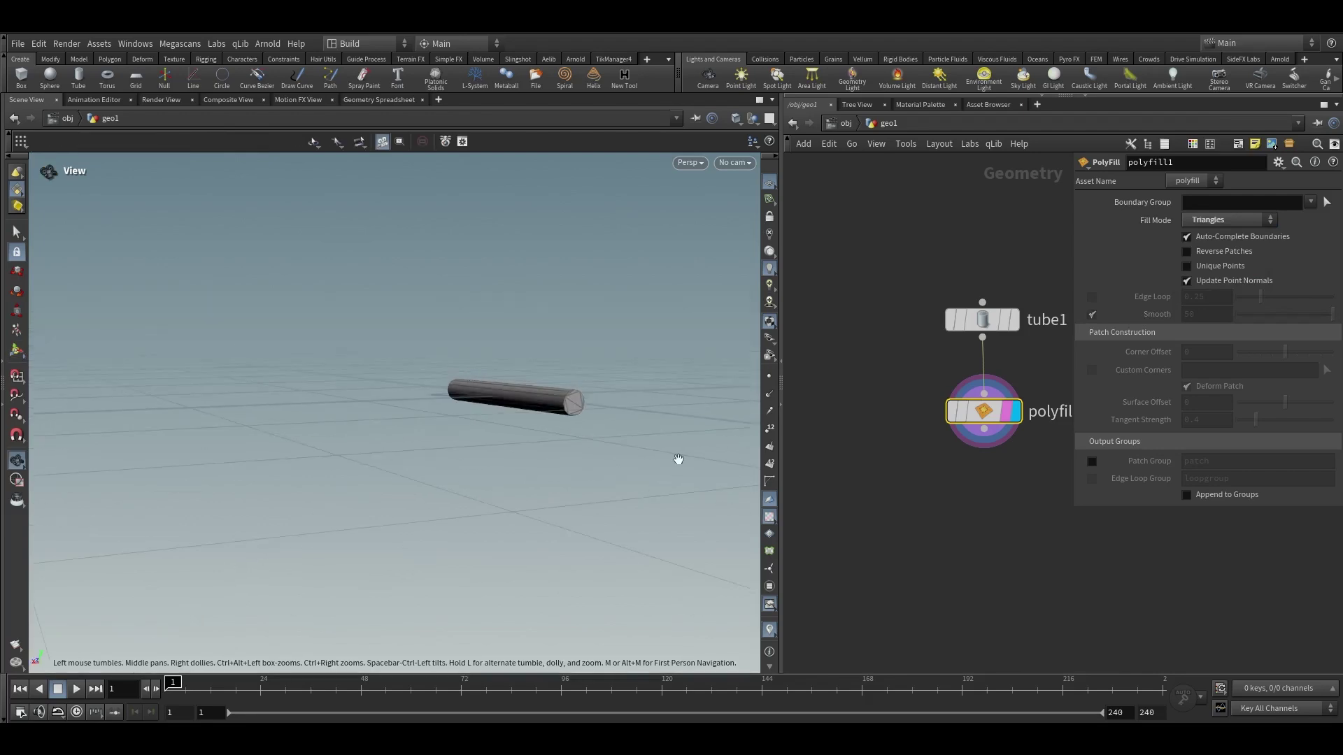
pyautogui.scroll(3, 678, 459)
pyautogui.click(1198, 221)
pyautogui.click(1202, 262)
pyautogui.keyDown('alt'); pyautogui.moveTo(588, 294); pyautogui.dragTo(627, 158, button='right'); pyautogui.keyUp('alt')
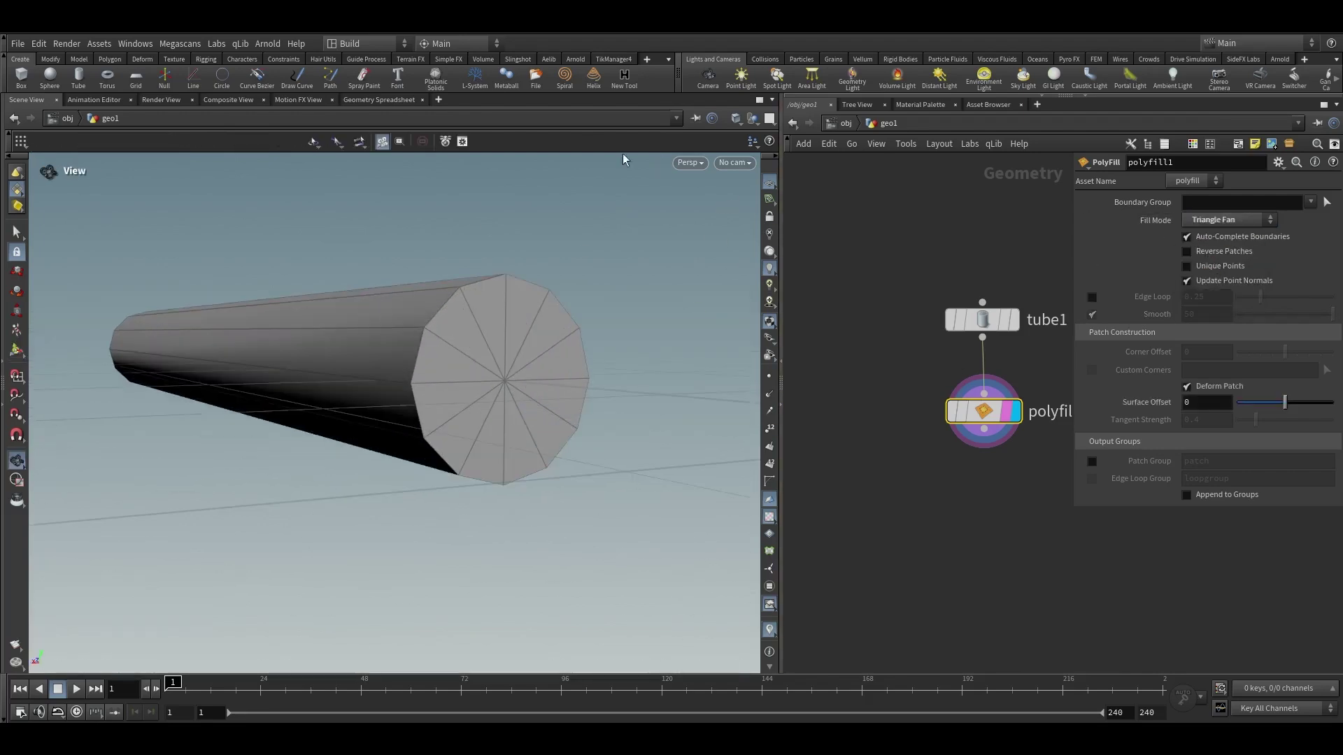
pyautogui.keyDown('alt'); pyautogui.moveTo(627, 159); pyautogui.dragTo(525, 381); pyautogui.keyUp('alt')
pyautogui.scroll(-2, 888, 432)
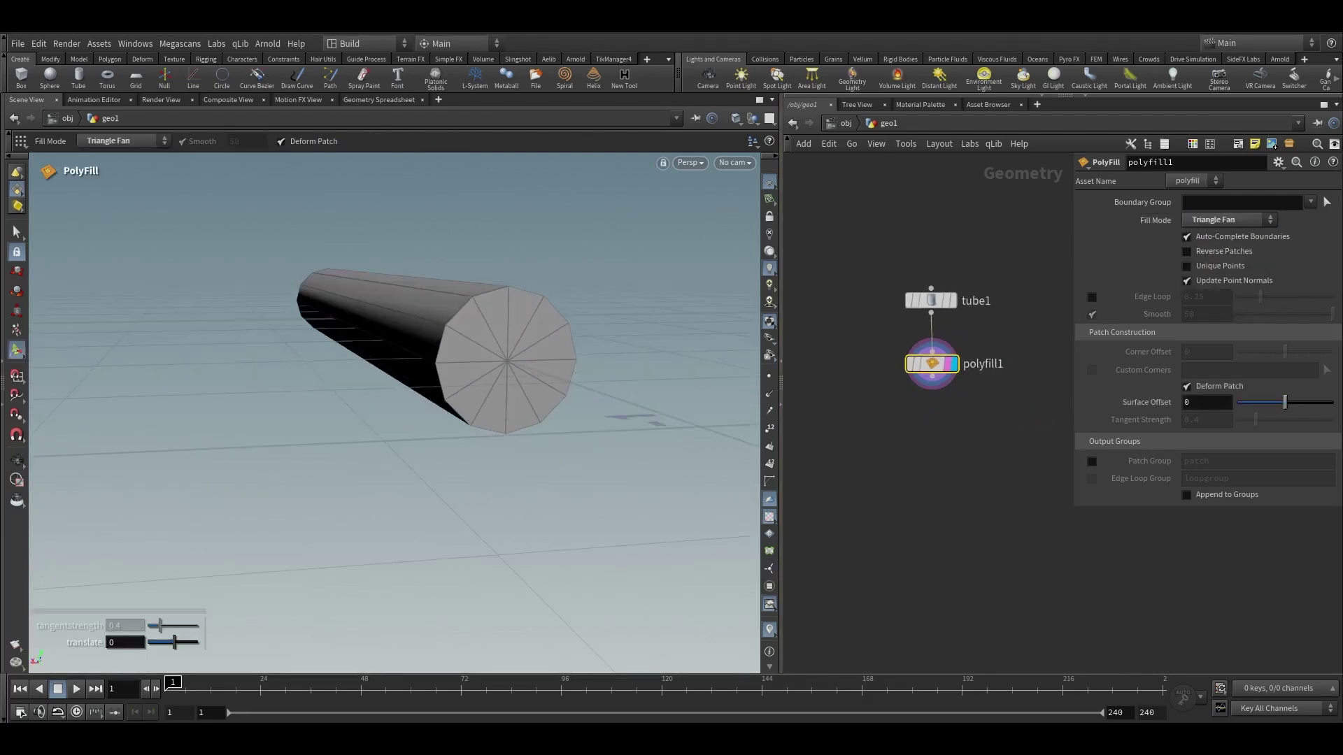
# Set the tube's rows to 8 to subdivide it along its length
pyautogui.click(931, 301)
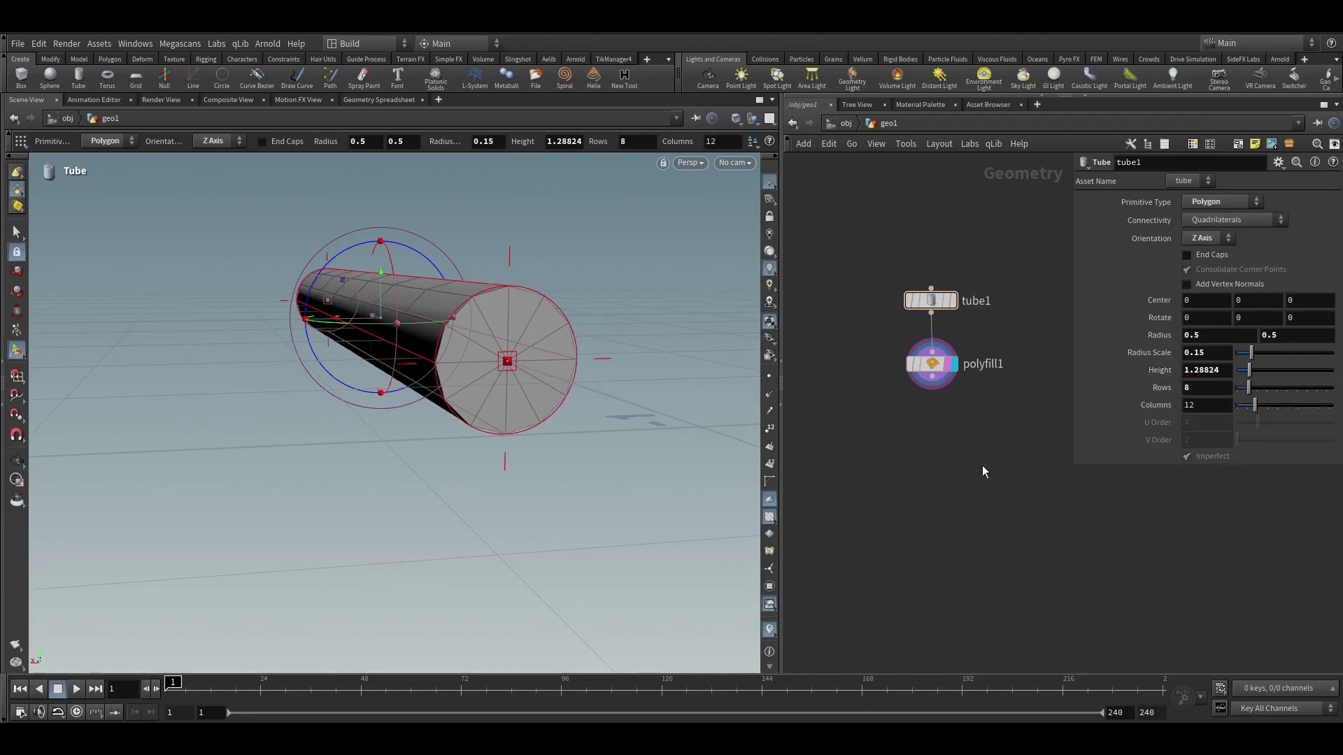
pyautogui.keyDown('alt'); pyautogui.moveTo(483, 402); pyautogui.dragTo(633, 382); pyautogui.keyUp('alt')
# Add a Soft Transform node after the PolyFill, display its result and place it lower in the network
pyautogui.moveTo(914, 425); pyautogui.dragTo(930, 384, button='middle')
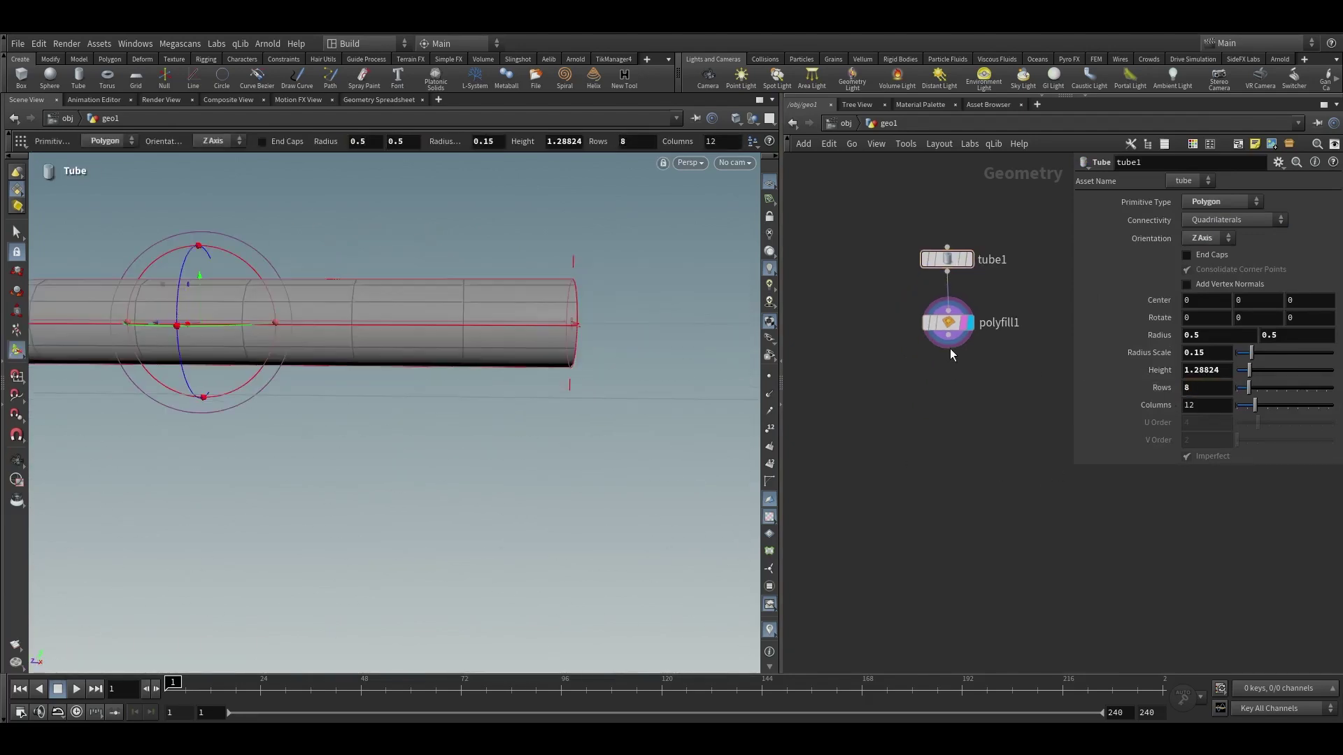
pyautogui.click(949, 343)
pyautogui.click(946, 364)
pyautogui.write('soft')
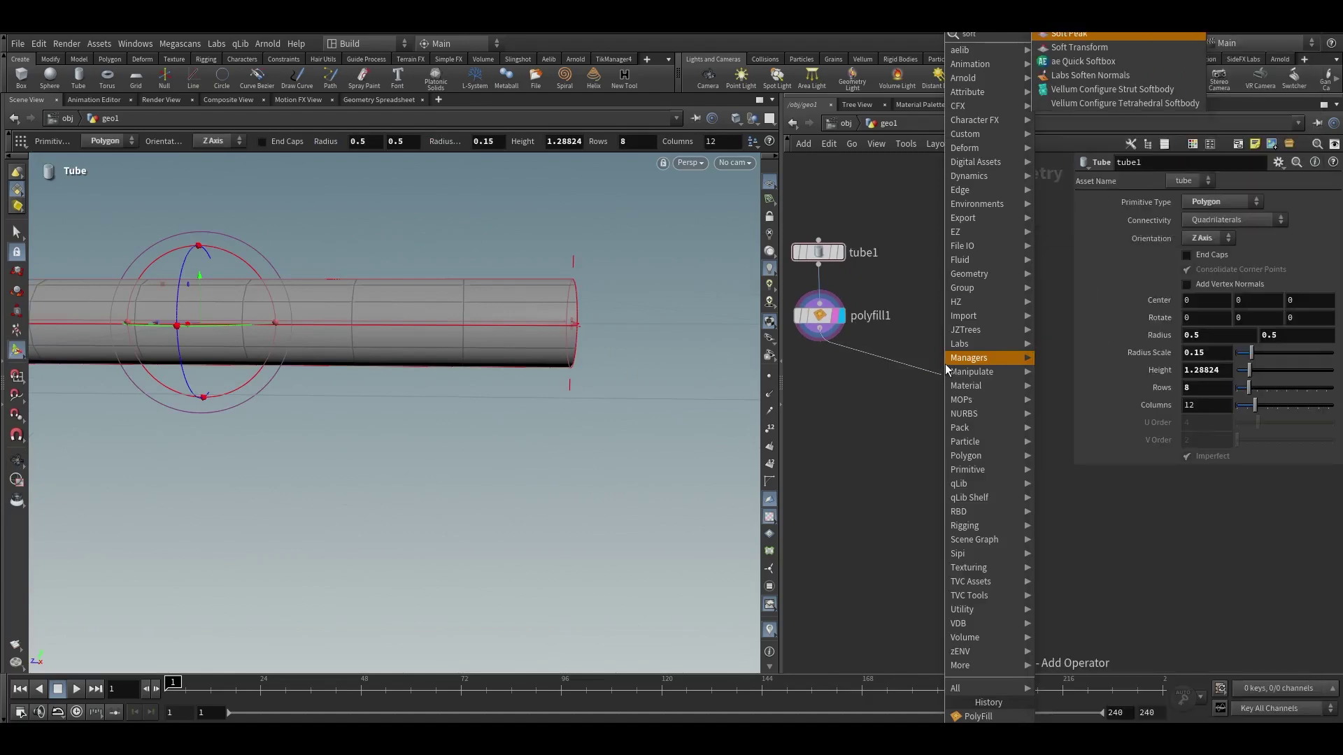
pyautogui.press('Return')
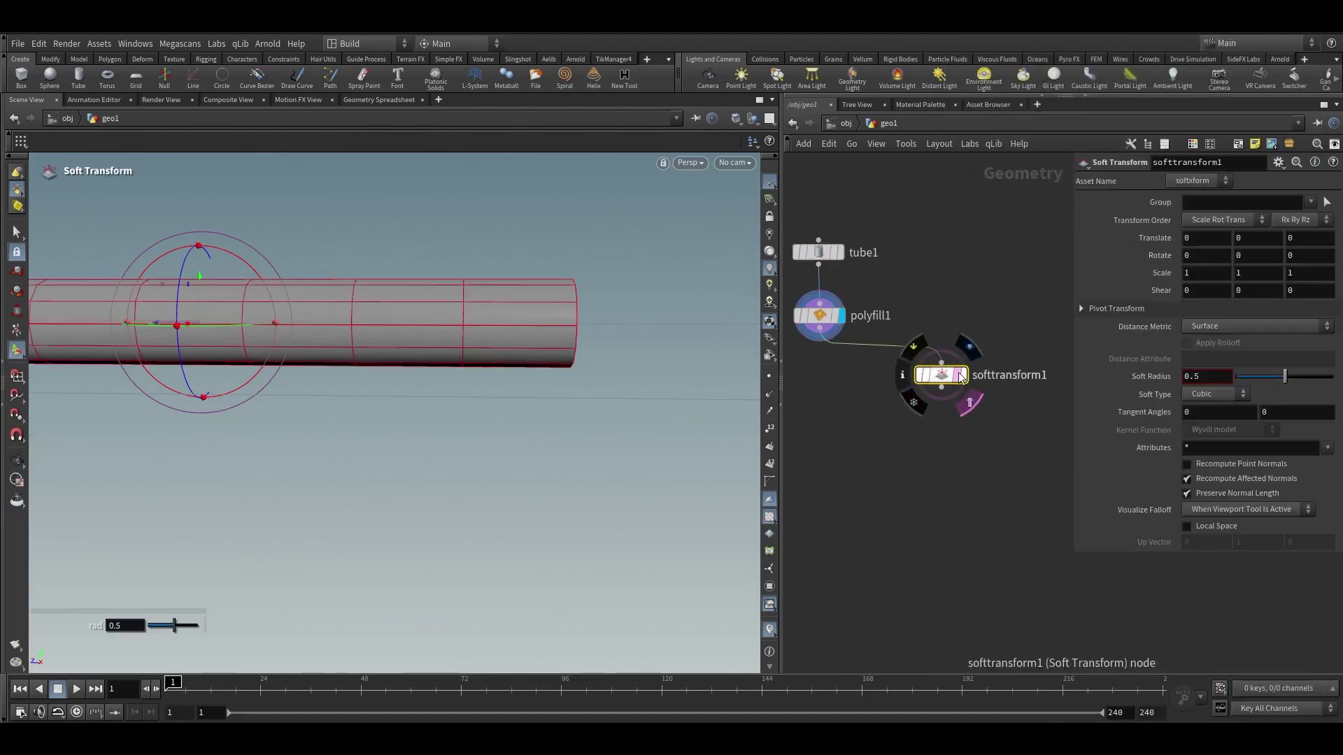
pyautogui.click(963, 375)
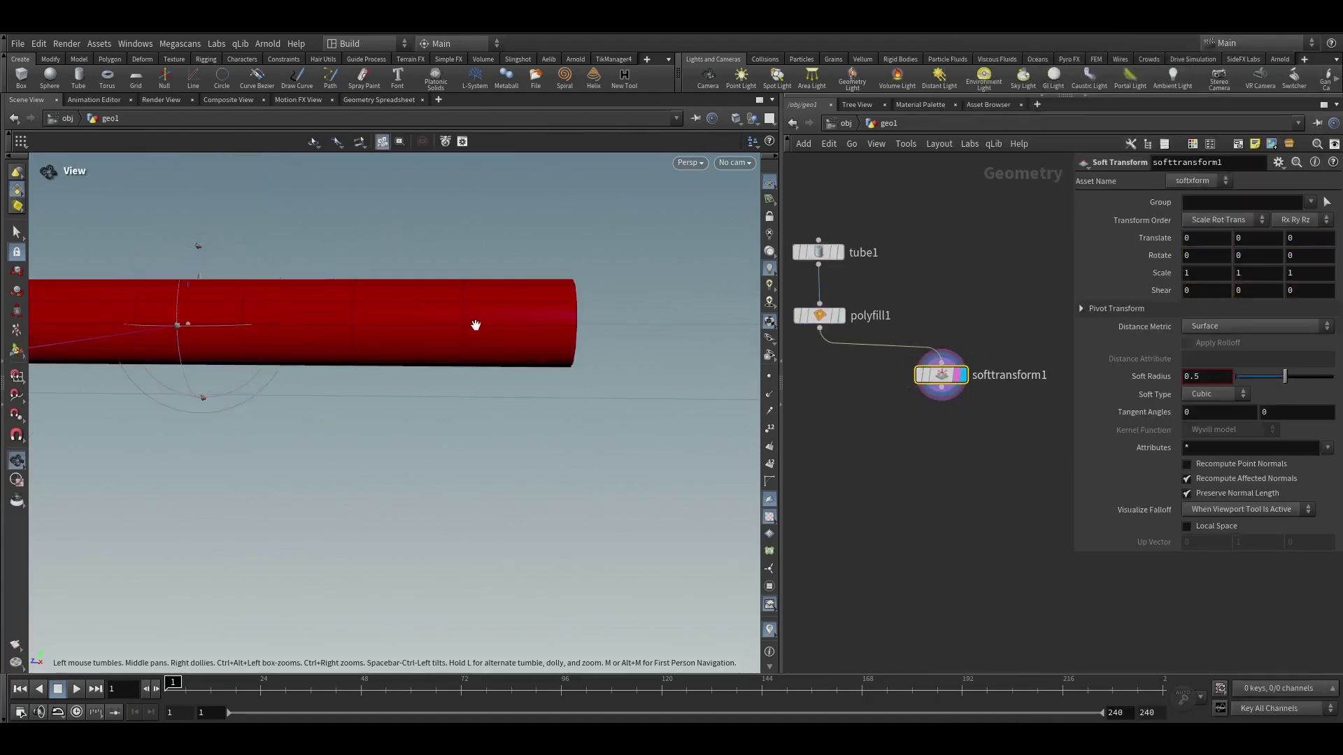
pyautogui.keyDown('alt'); pyautogui.moveTo(474, 327); pyautogui.dragTo(630, 381, button='middle'); pyautogui.keyUp('alt')
pyautogui.keyDown('alt'); pyautogui.moveTo(630, 381); pyautogui.dragTo(499, 343, button='right'); pyautogui.keyUp('alt')
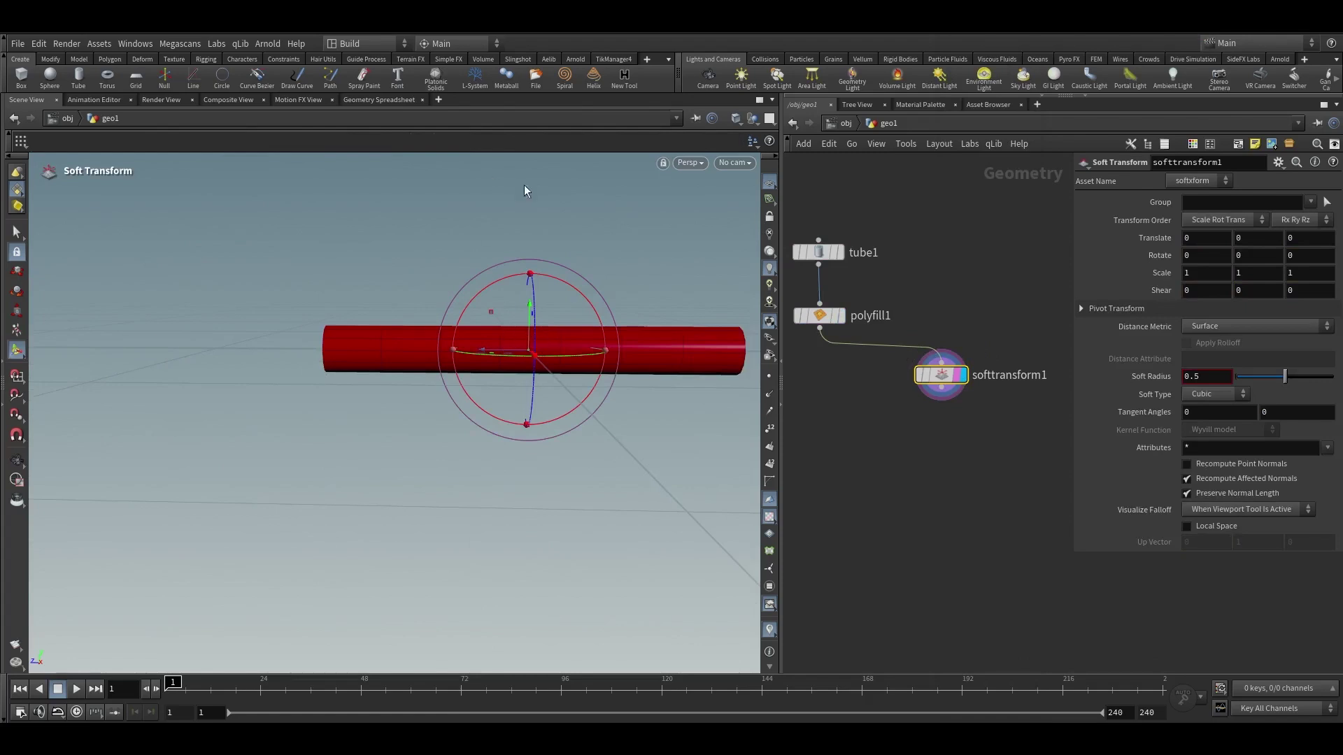
pyautogui.moveTo(943, 381); pyautogui.dragTo(954, 462)
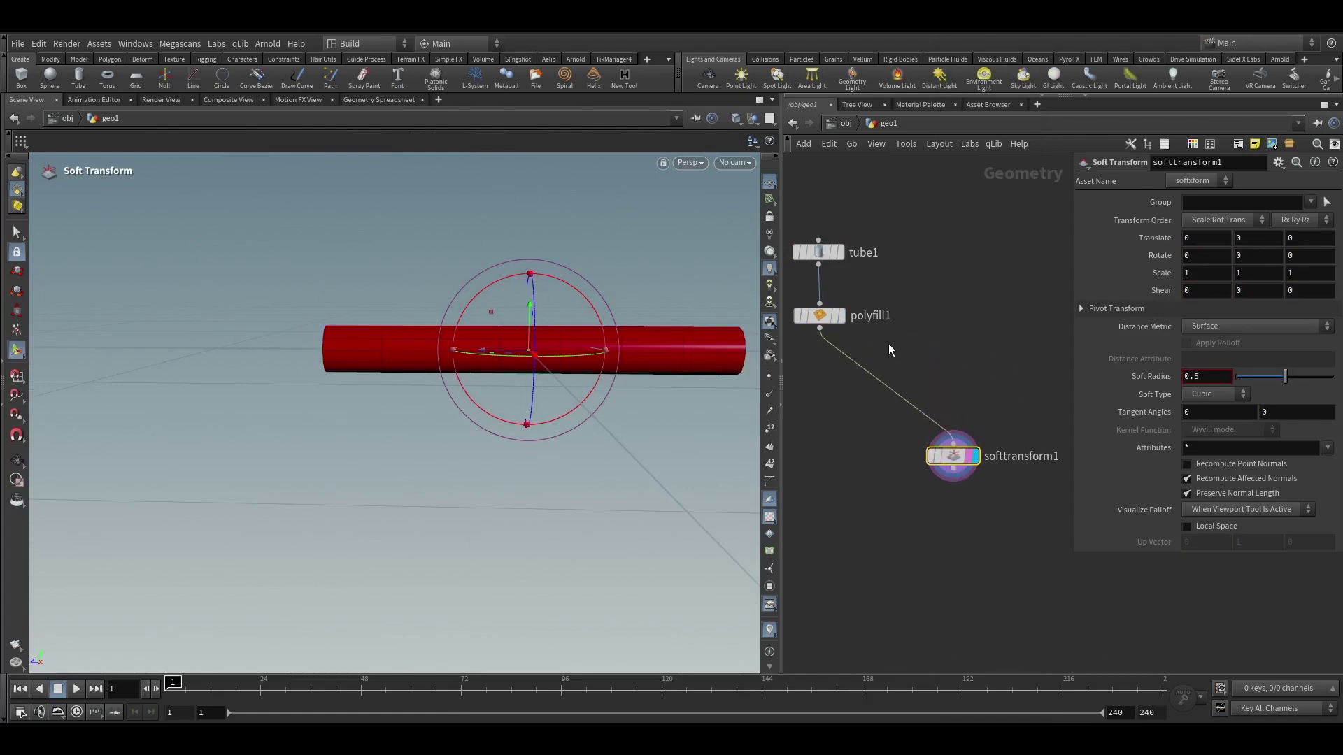
# Raise the tube above the ground by setting its Y center to 0.5
pyautogui.click(819, 253)
pyautogui.keyDown('alt'); pyautogui.moveTo(669, 319); pyautogui.dragTo(653, 326, button='right'); pyautogui.keyUp('alt')
pyautogui.keyDown('alt'); pyautogui.moveTo(653, 327); pyautogui.dragTo(564, 405, button='middle'); pyautogui.keyUp('alt')
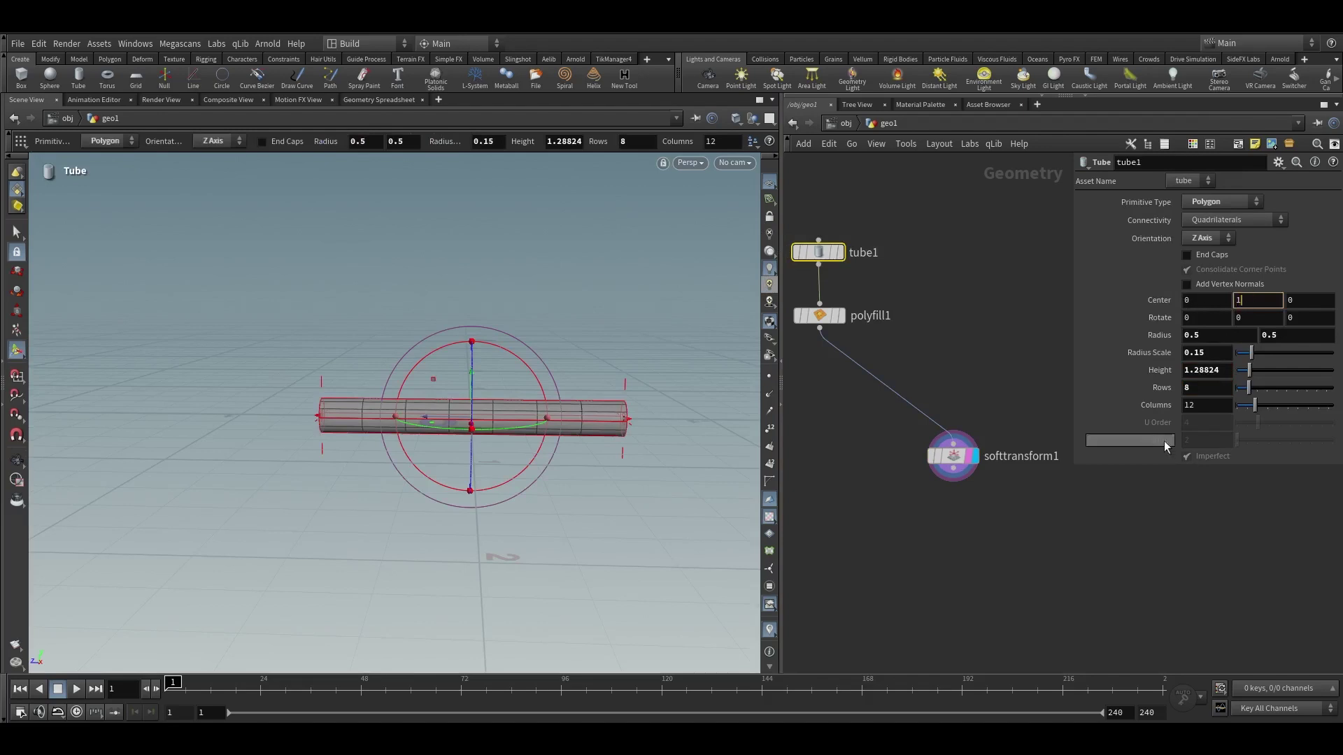
pyautogui.write('1')
pyautogui.press('Return')
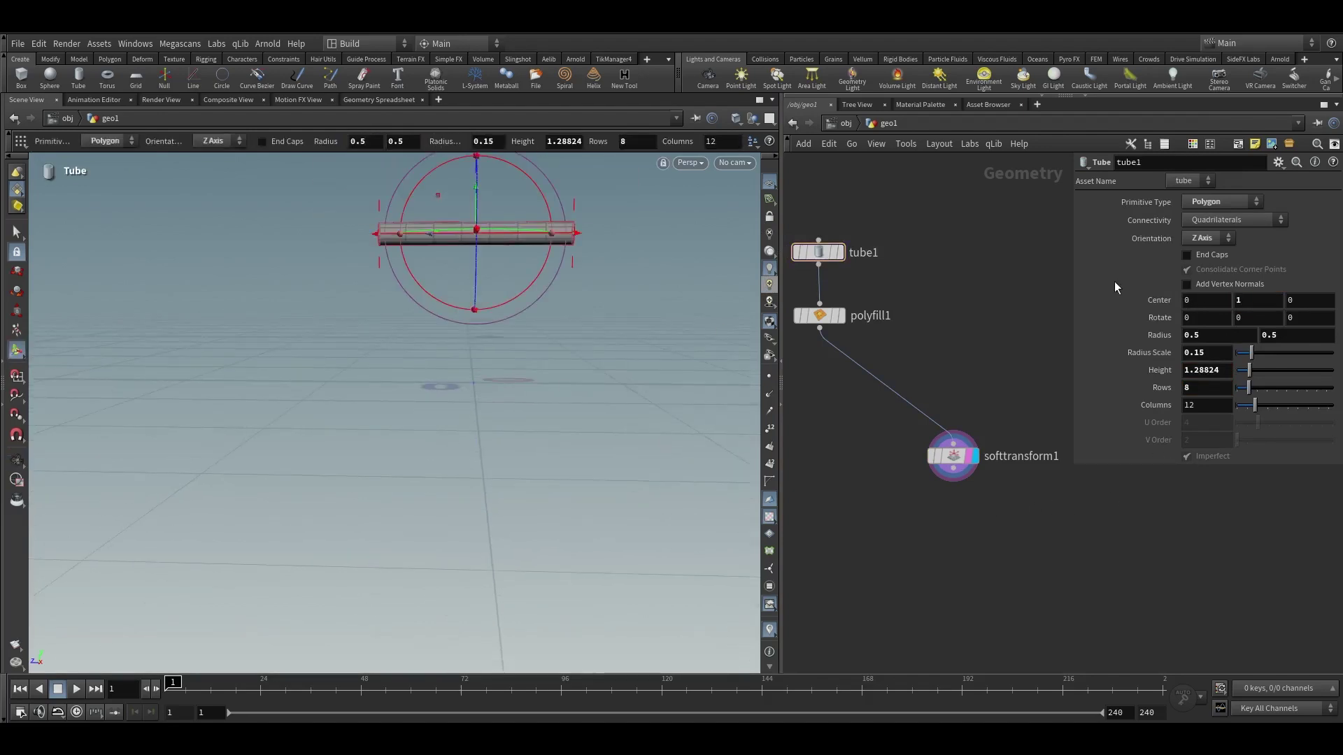
pyautogui.press('Return')
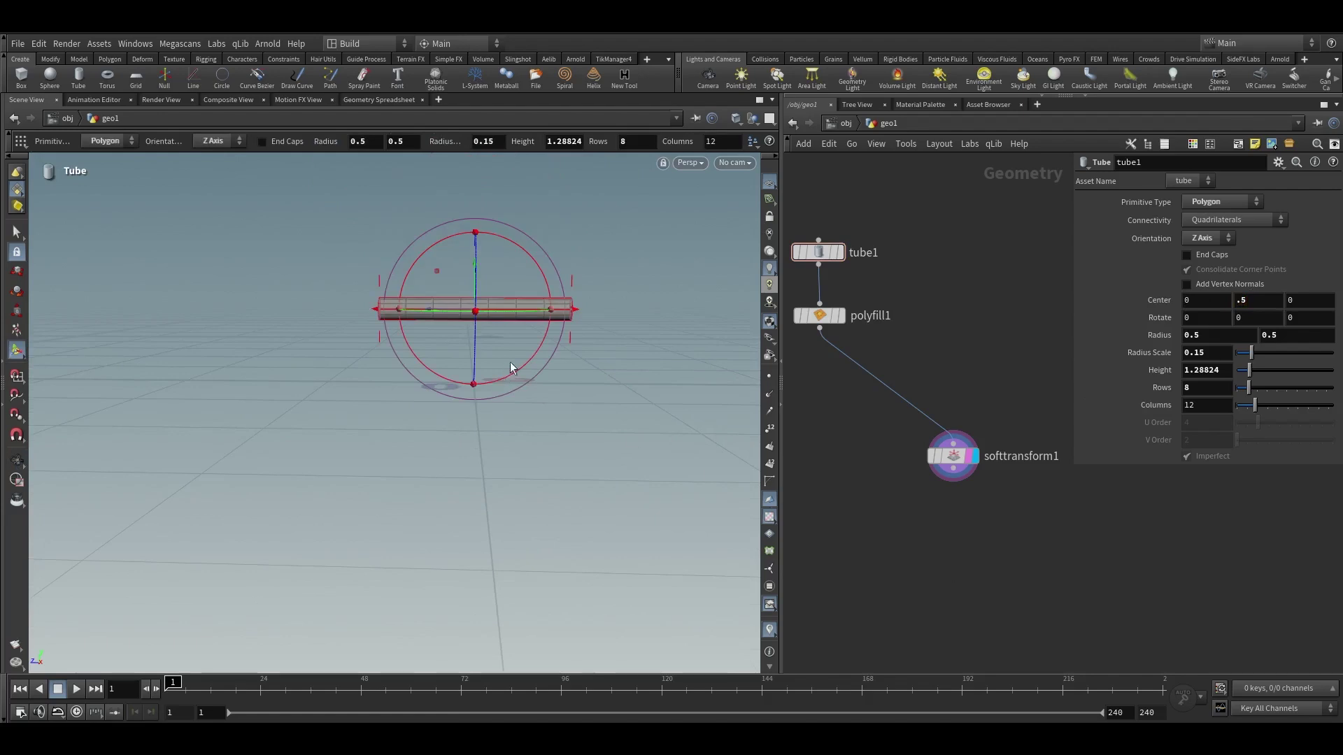
# Restrict the Soft Transform to the points of the tube's middle section, group 36-59
pyautogui.keyDown('alt'); pyautogui.moveTo(511, 364); pyautogui.dragTo(488, 279); pyautogui.keyUp('alt')
pyautogui.keyDown('alt'); pyautogui.moveTo(489, 279); pyautogui.dragTo(545, 287, button='right'); pyautogui.keyUp('alt')
pyautogui.click(953, 456)
pyautogui.click(1326, 202)
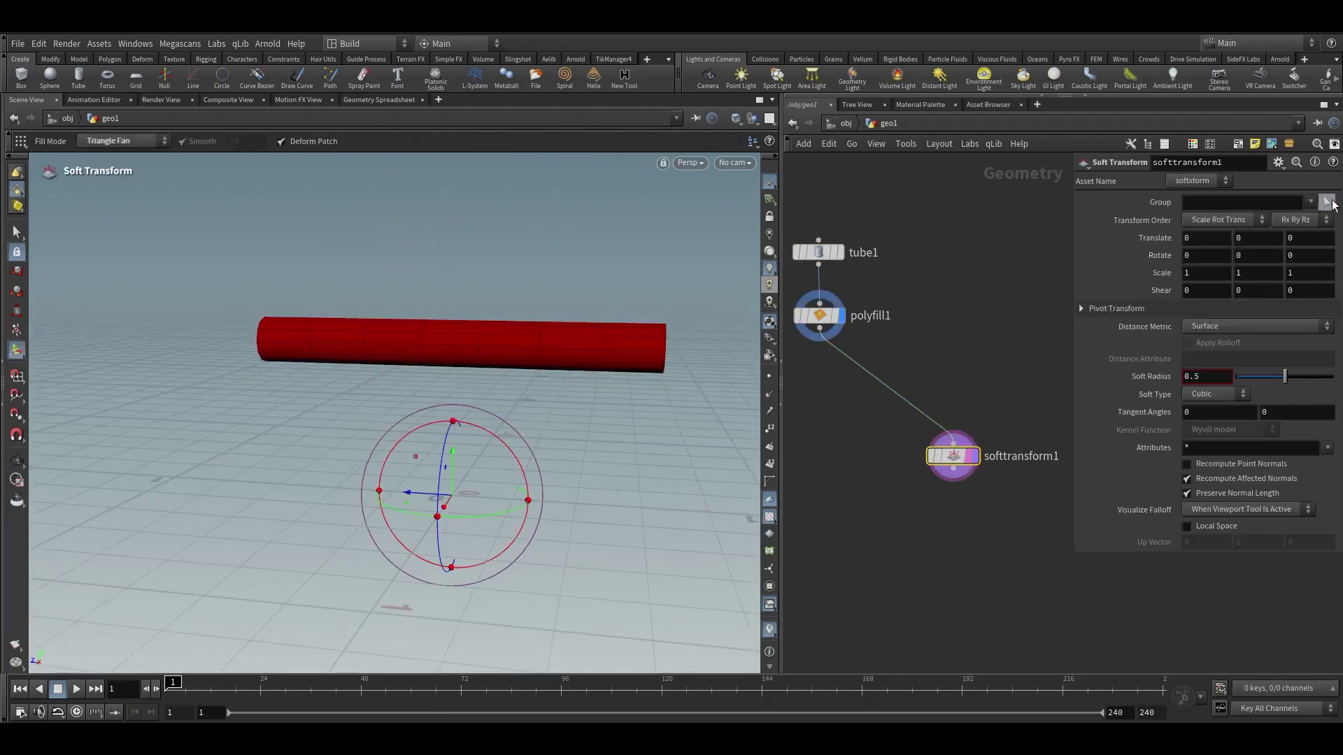
pyautogui.moveTo(424, 272); pyautogui.dragTo(527, 384)
pyautogui.press('Return')
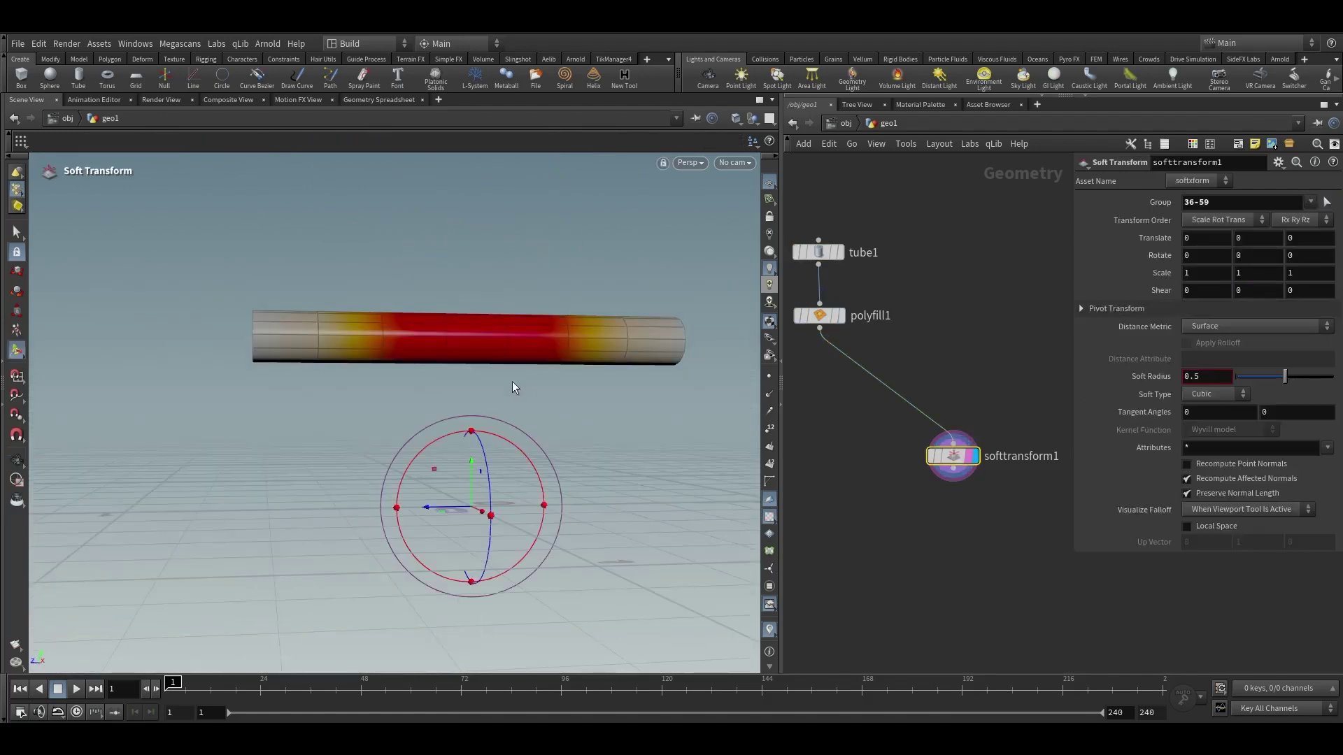
# Centre the Soft Transform's pivot on the geometry by setting Pivot Translate to $GCX, $GCY and $GCZ
pyautogui.click(1112, 309)
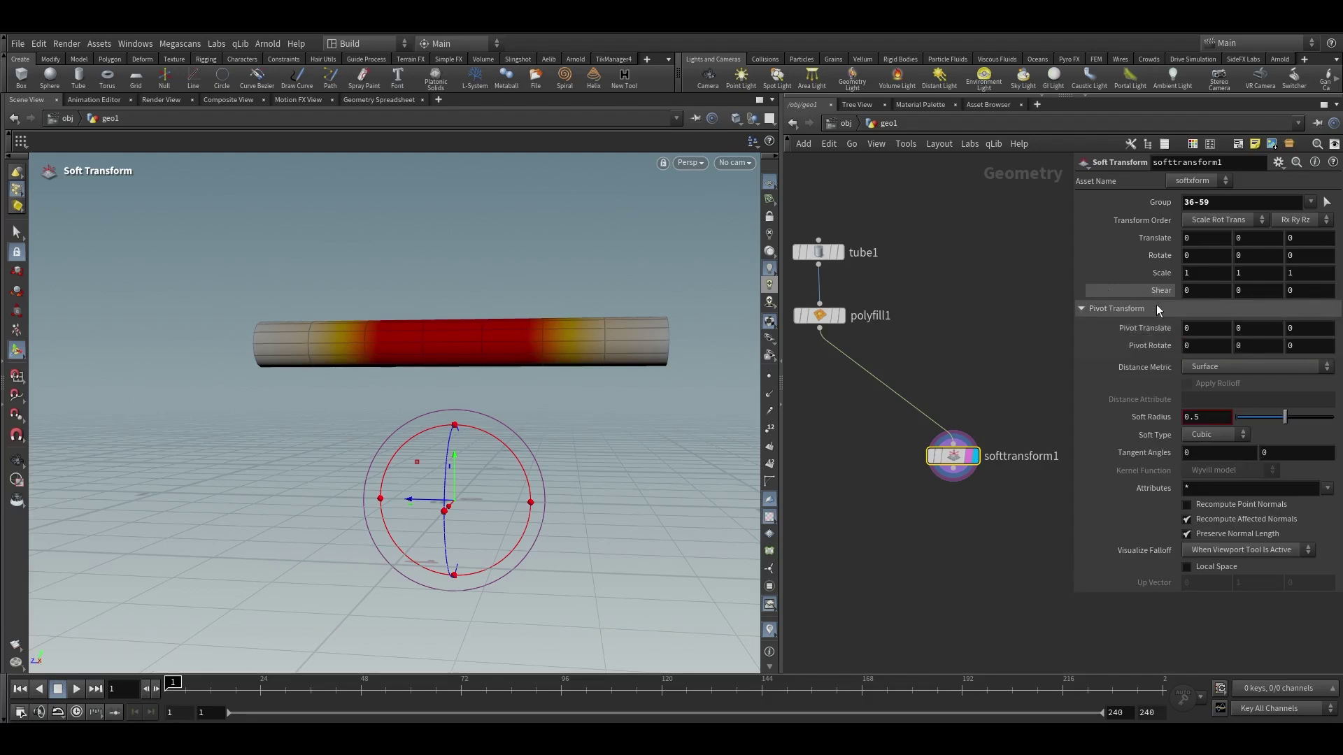
pyautogui.write('$GCX')
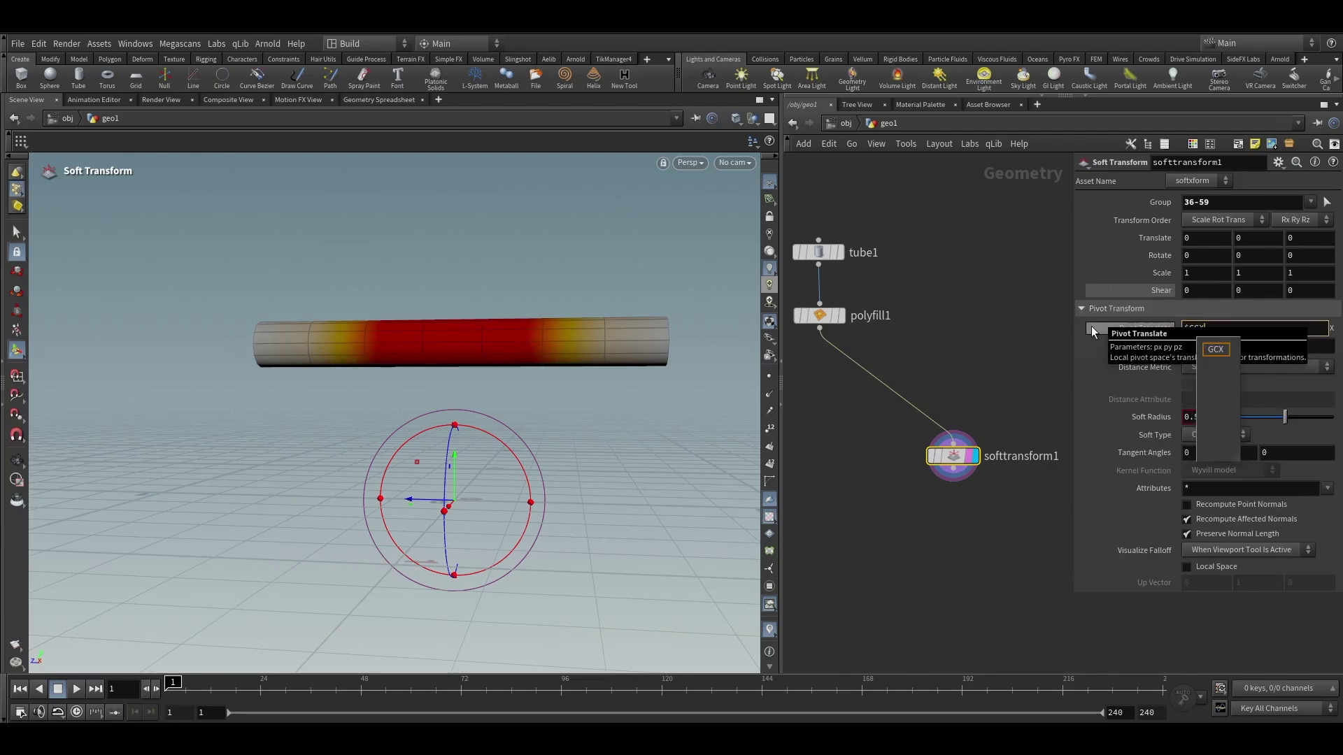
pyautogui.press('Tab')
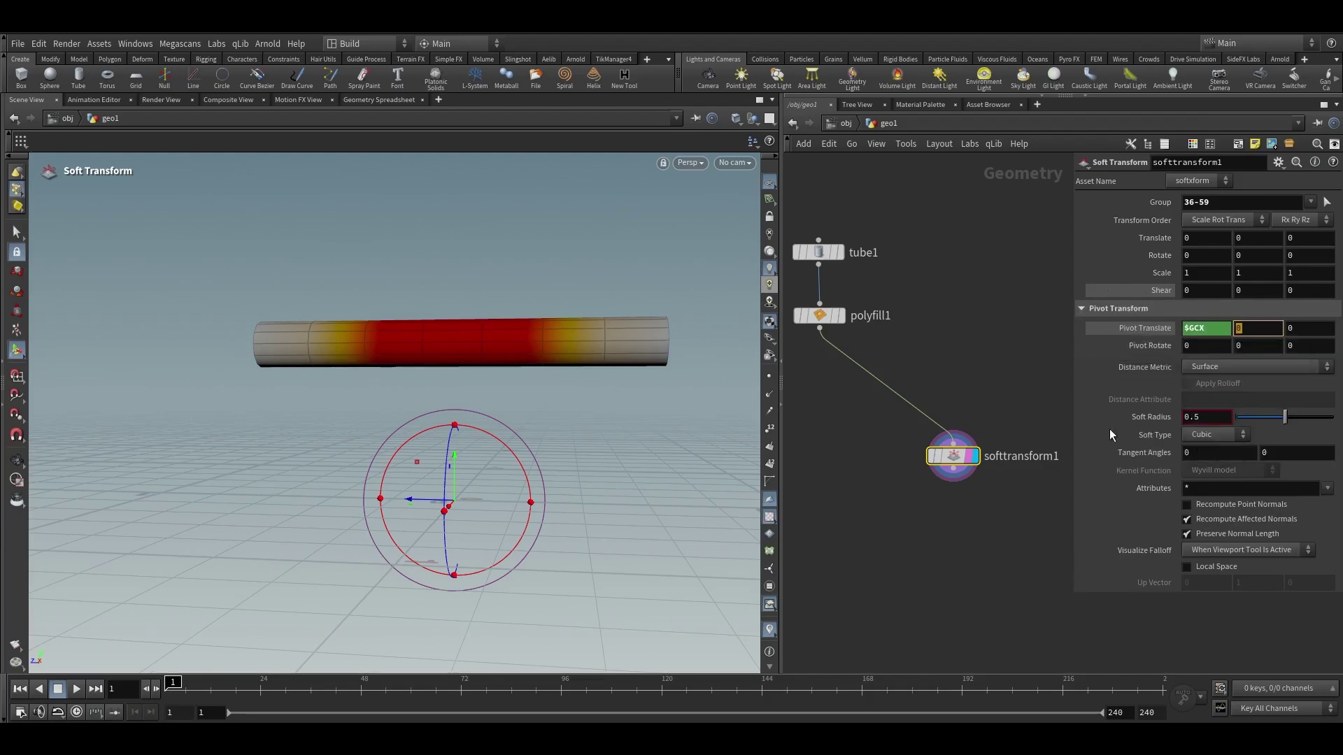
pyautogui.write('$GCY')
pyautogui.press('Tab')
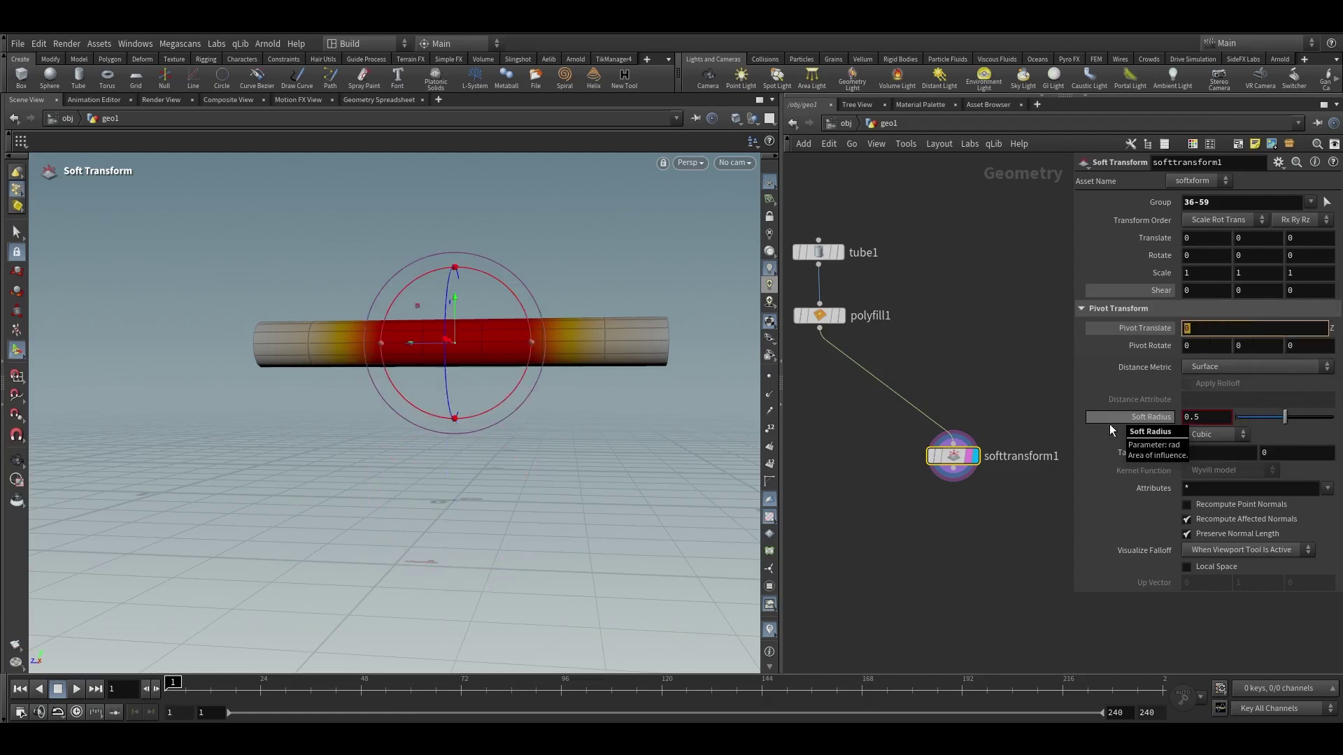
pyautogui.write('$')
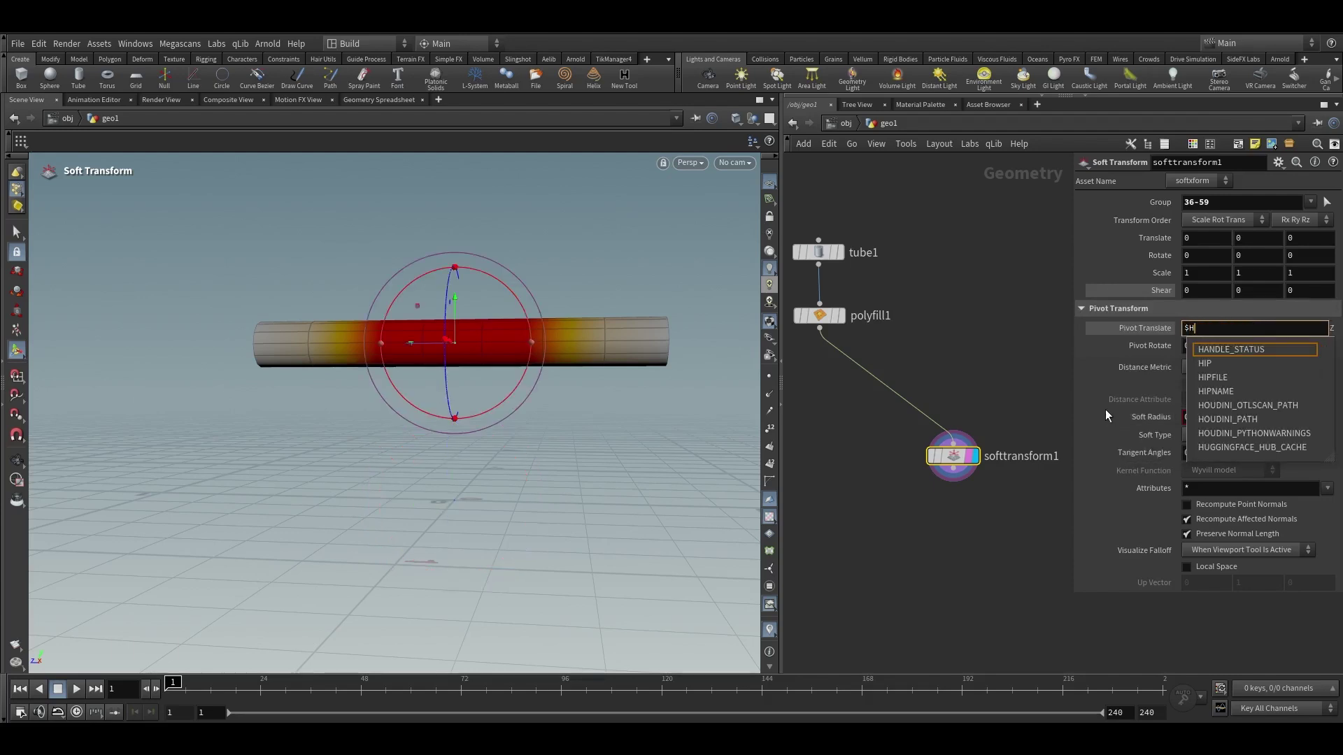
pyautogui.write('GCZ')
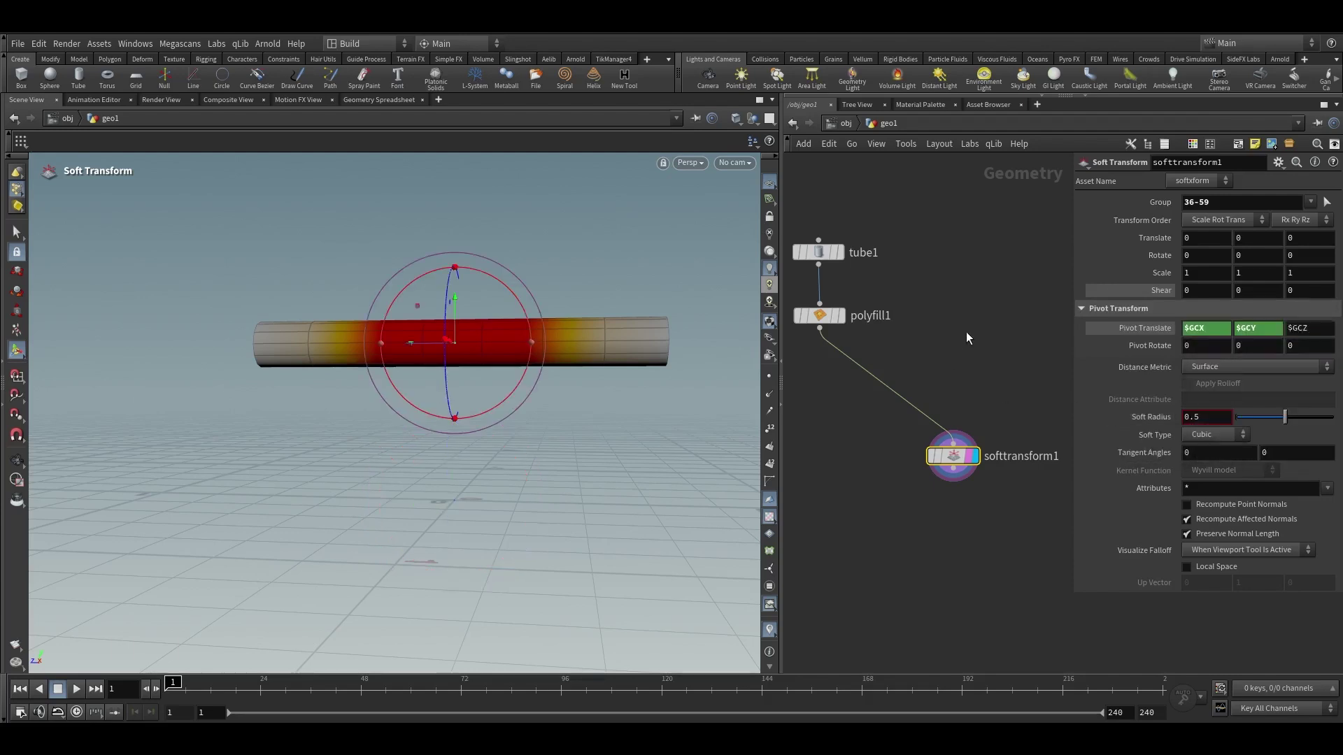
pyautogui.click(966, 331)
# Raise the tube's middle section about 0.235 in Y to form an arch and set the soft radius to 0.533
pyautogui.moveTo(456, 322); pyautogui.dragTo(457, 238)
pyautogui.press('Escape')
pyautogui.press('Return')
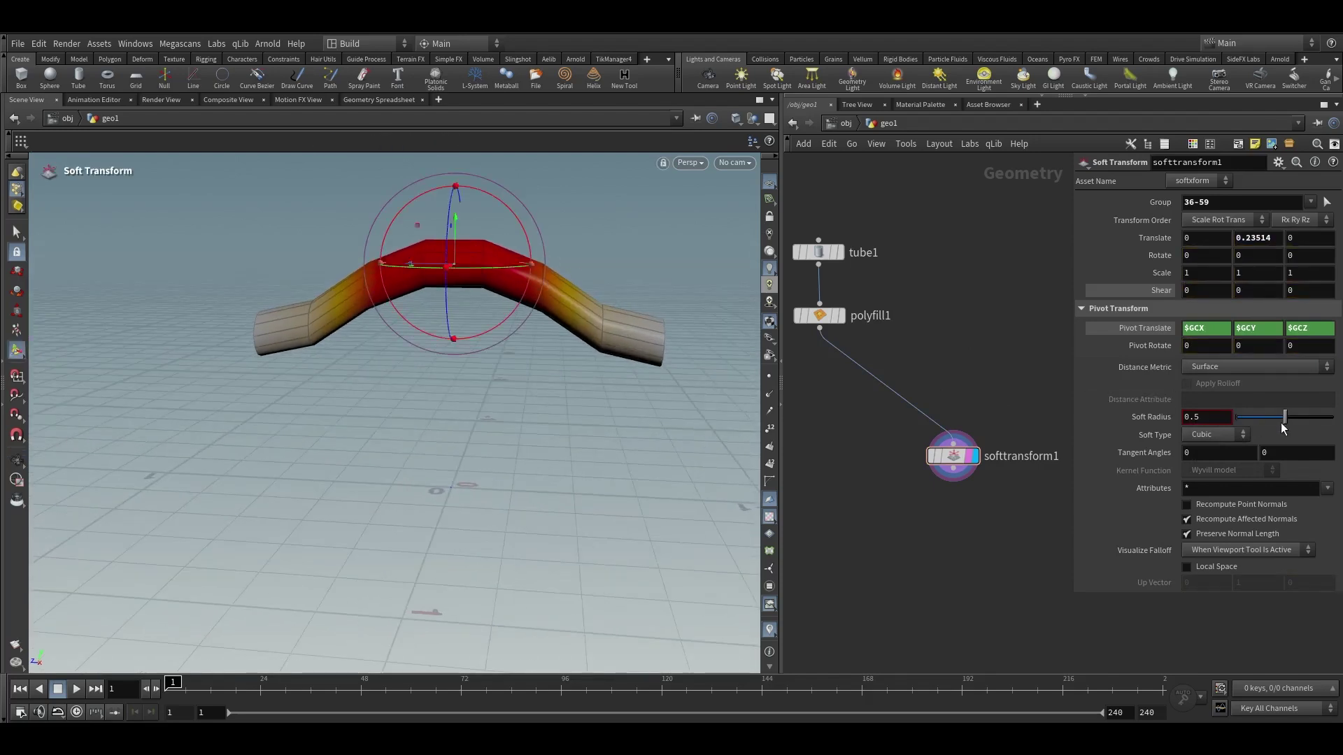
pyautogui.moveTo(1281, 422); pyautogui.dragTo(1287, 423)
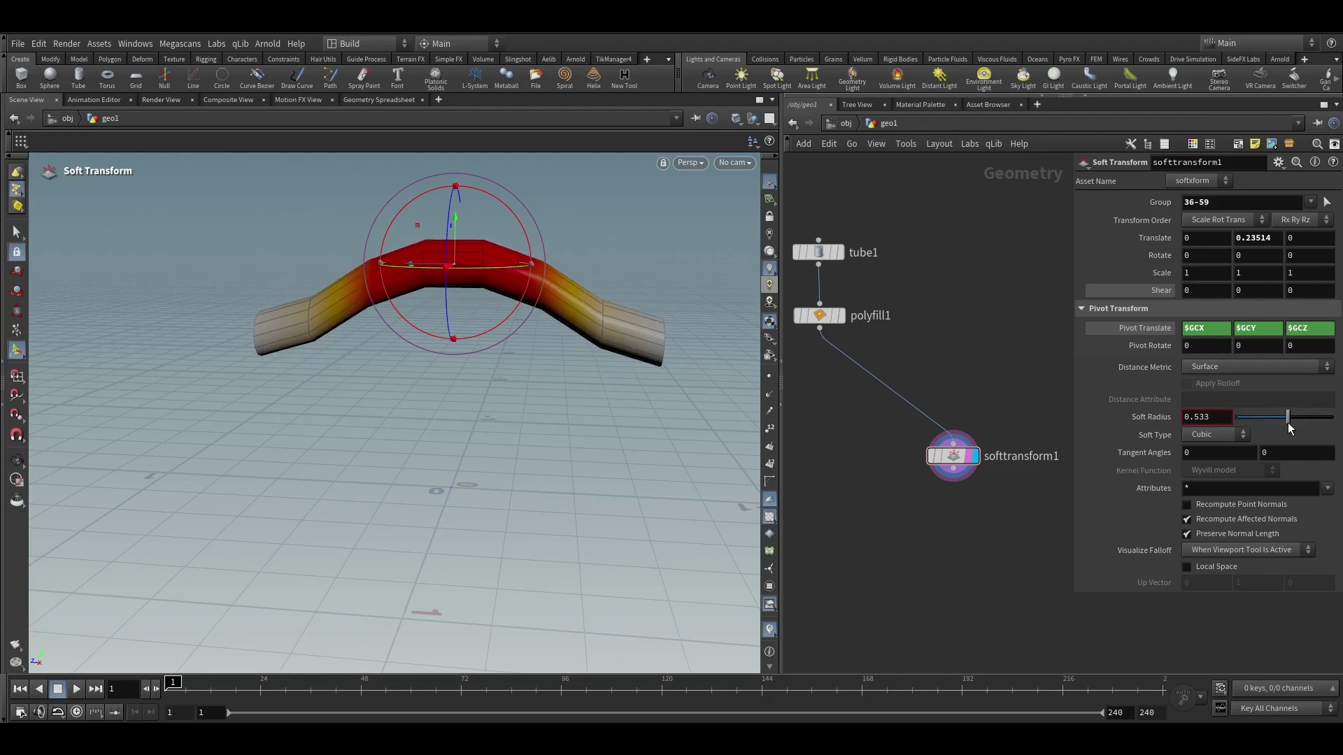
pyautogui.keyDown('alt'); pyautogui.moveTo(481, 337); pyautogui.dragTo(456, 339, button='right'); pyautogui.keyUp('alt')
# Duplicate the Soft Transform below the original in the chain and reset the copy's group and translation to defaults
pyautogui.moveTo(942, 485); pyautogui.dragTo(924, 463, button='middle')
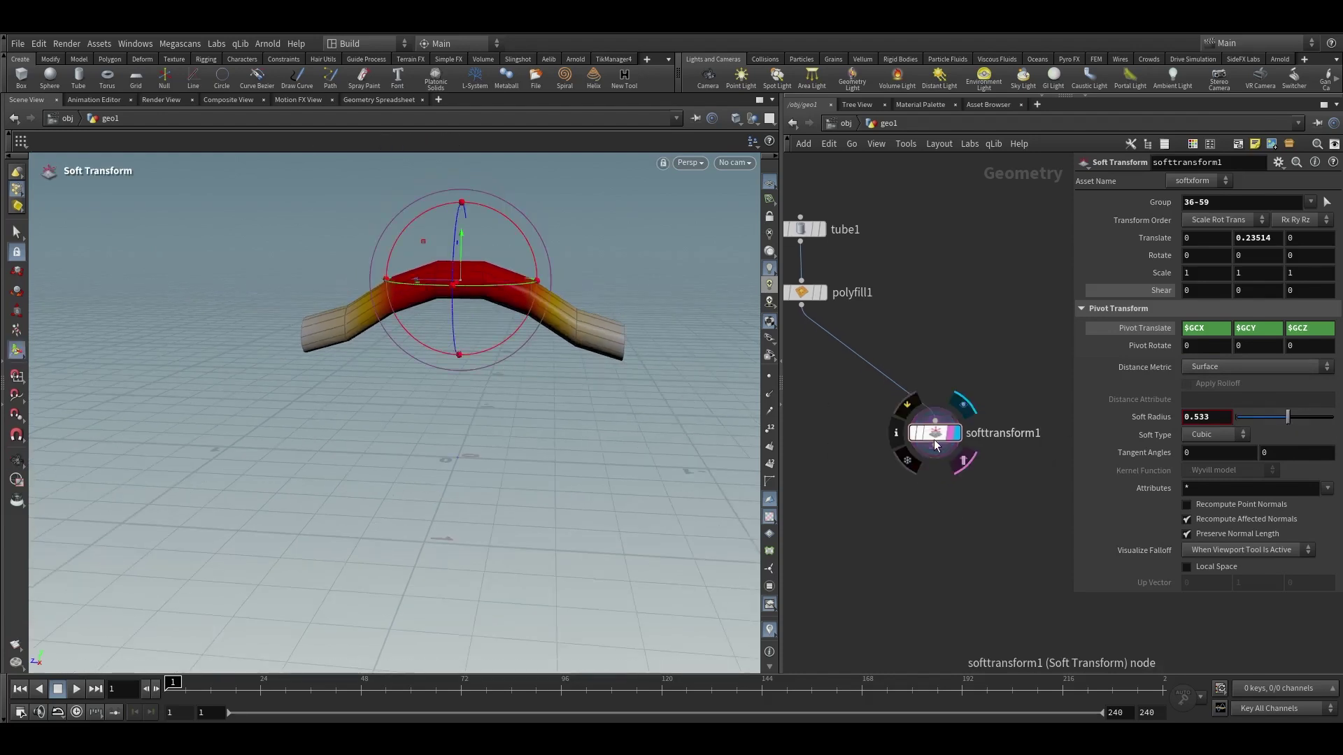
pyautogui.keyDown('alt'); pyautogui.moveTo(930, 431); pyautogui.dragTo(940, 485); pyautogui.keyUp('alt')
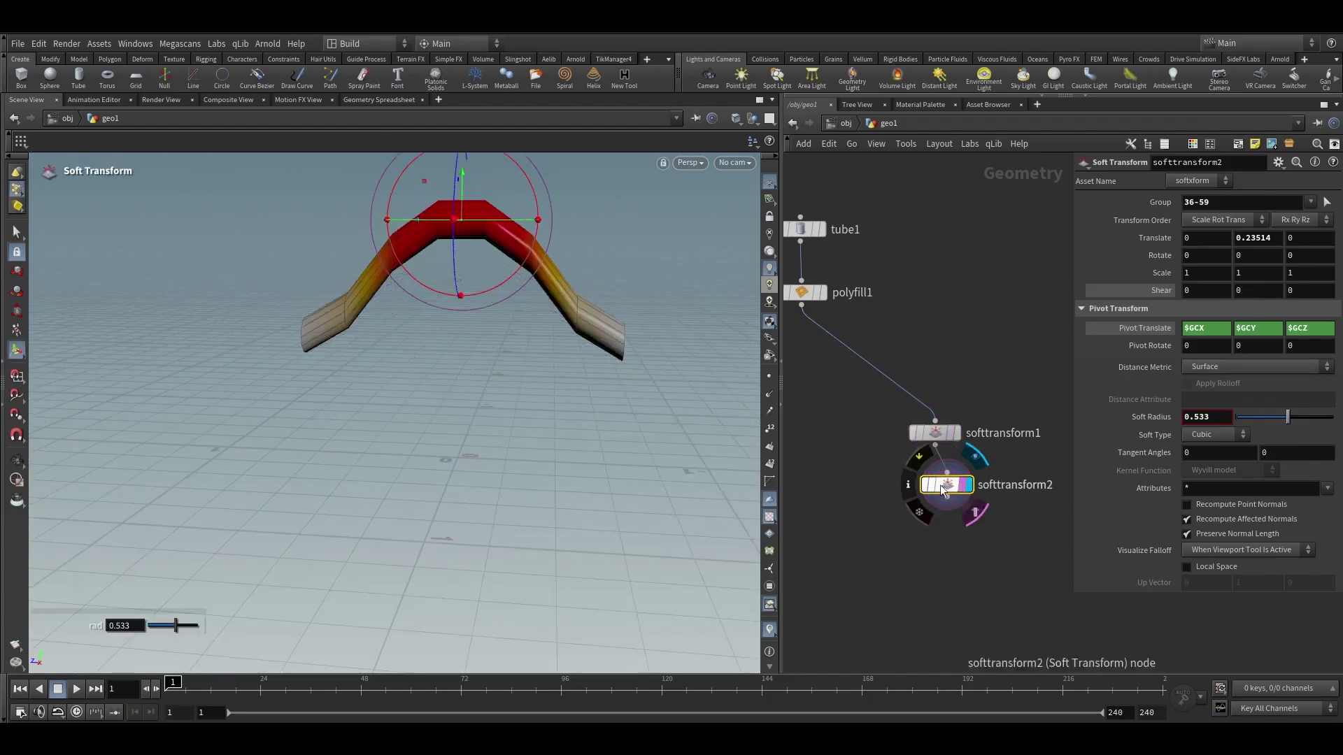
pyautogui.keyDown('ctrl'); pyautogui.middleClick(1231, 207); pyautogui.keyUp('ctrl')
pyautogui.keyDown('ctrl'); pyautogui.middleClick(1146, 237); pyautogui.keyUp('ctrl')
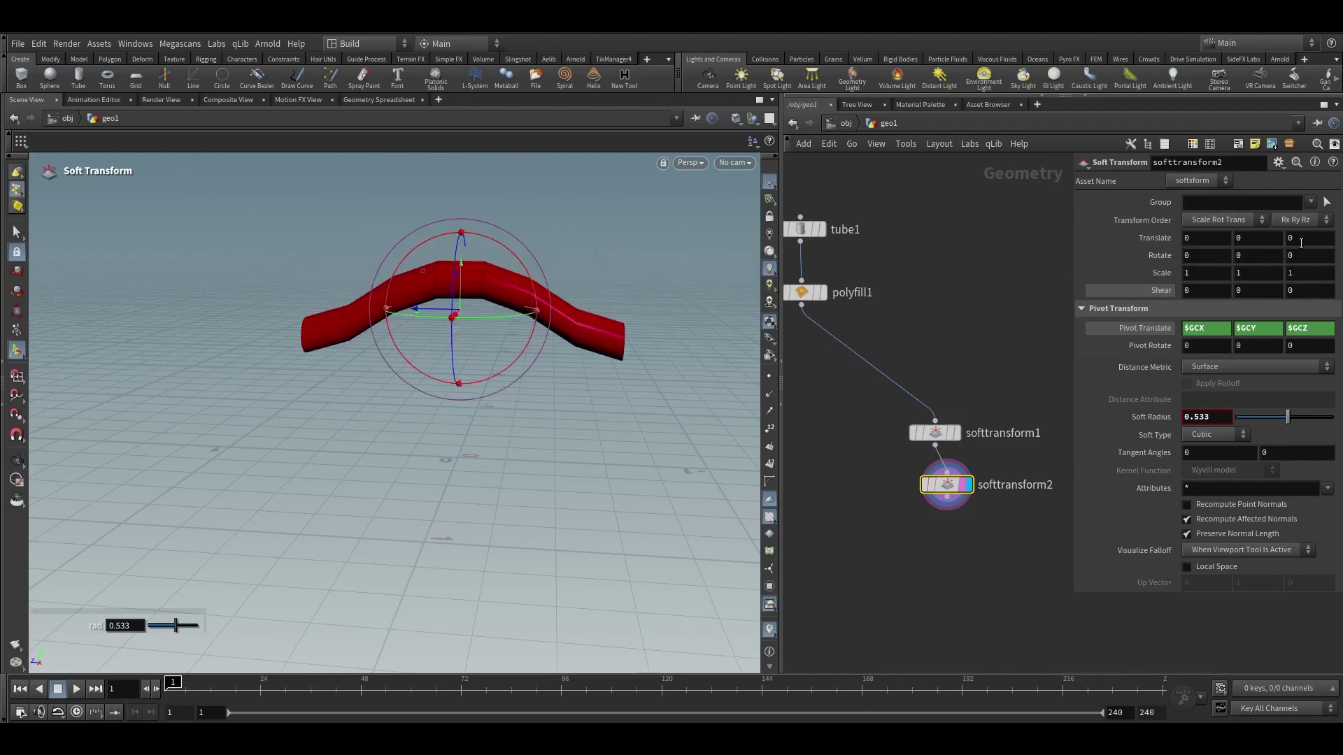
# Restrict the second Soft Transform to the points of one end of the worm, group 60-95 97
pyautogui.click(1327, 202)
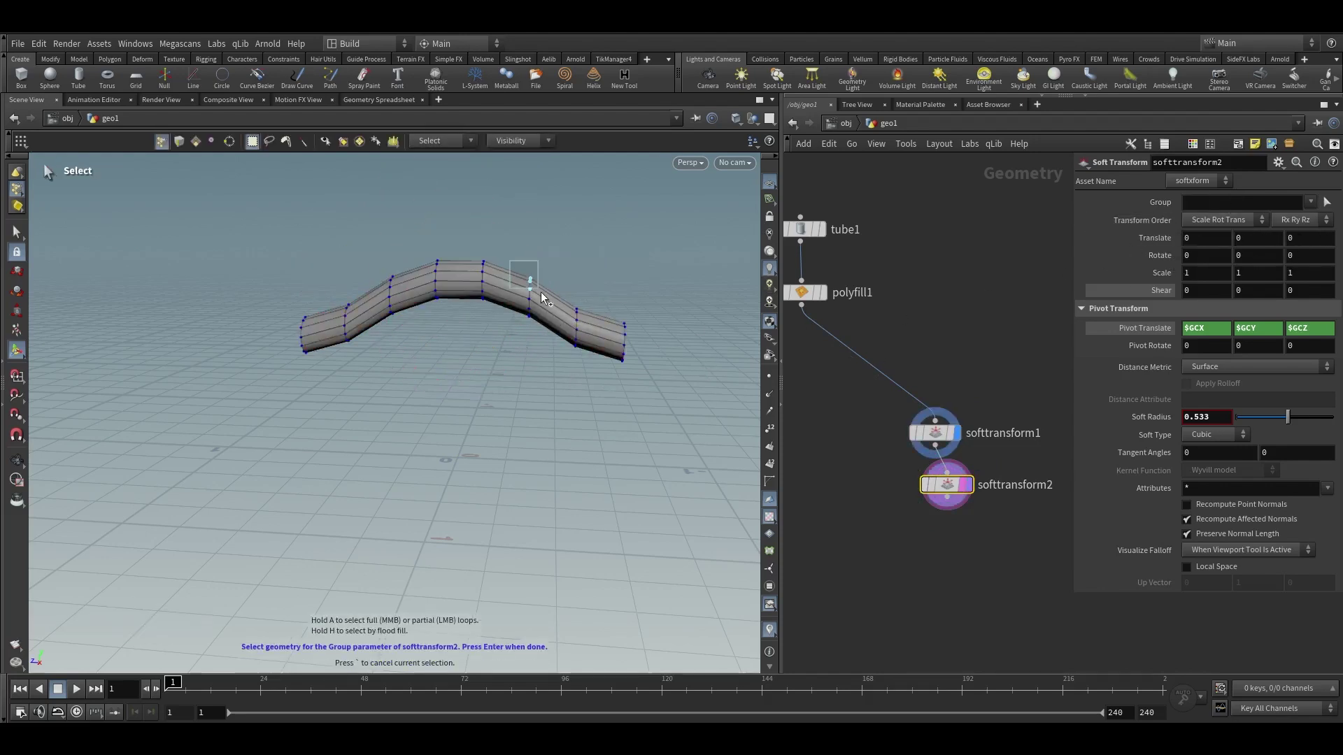
pyautogui.moveTo(509, 261); pyautogui.dragTo(696, 413)
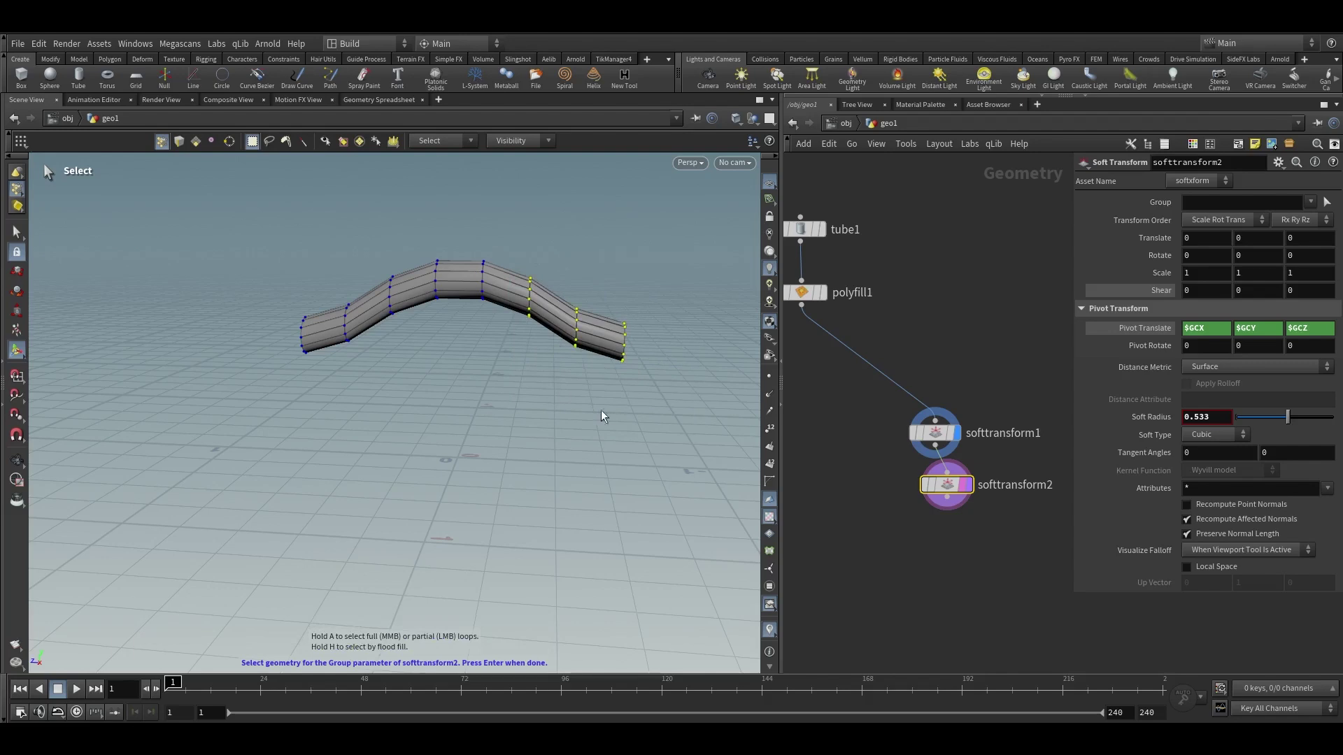
pyautogui.press('Return')
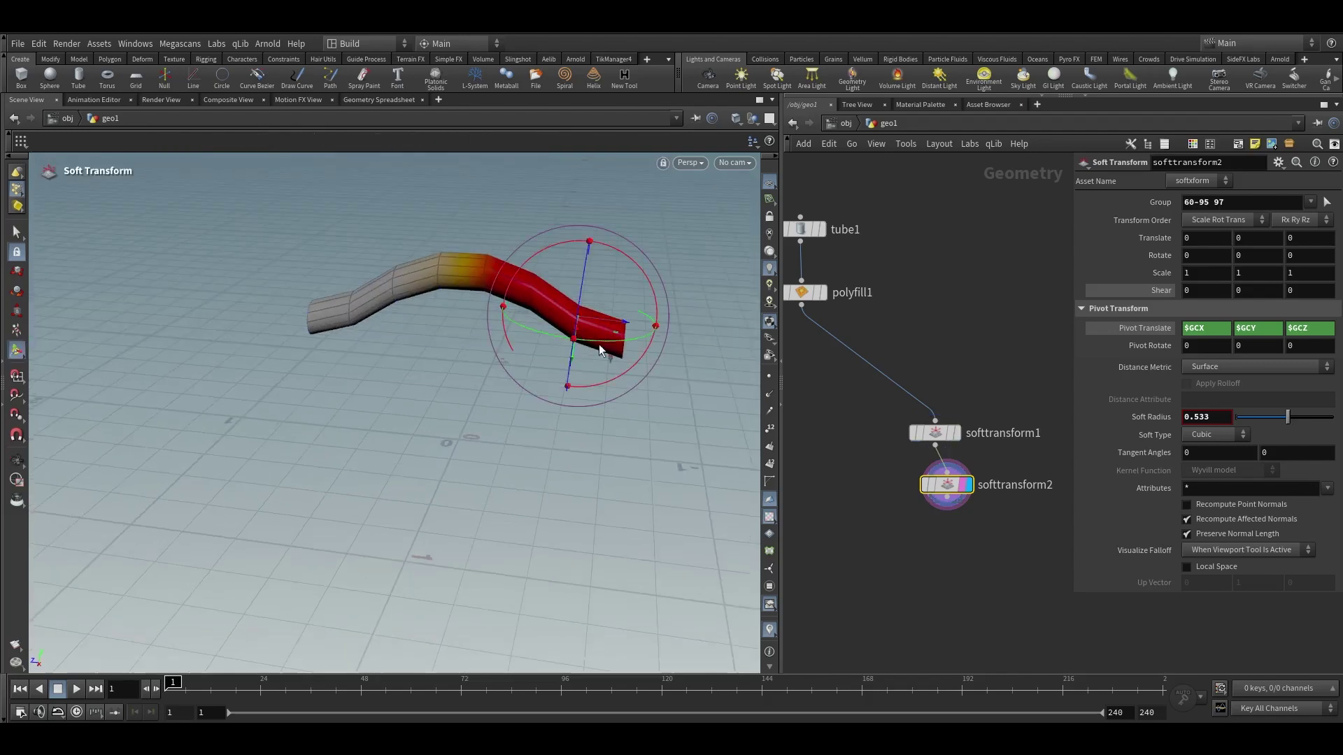
# Pull the selected end inward along the worm by about 0.13 in Z and set the soft radius to 1
pyautogui.moveTo(609, 329); pyautogui.dragTo(668, 351)
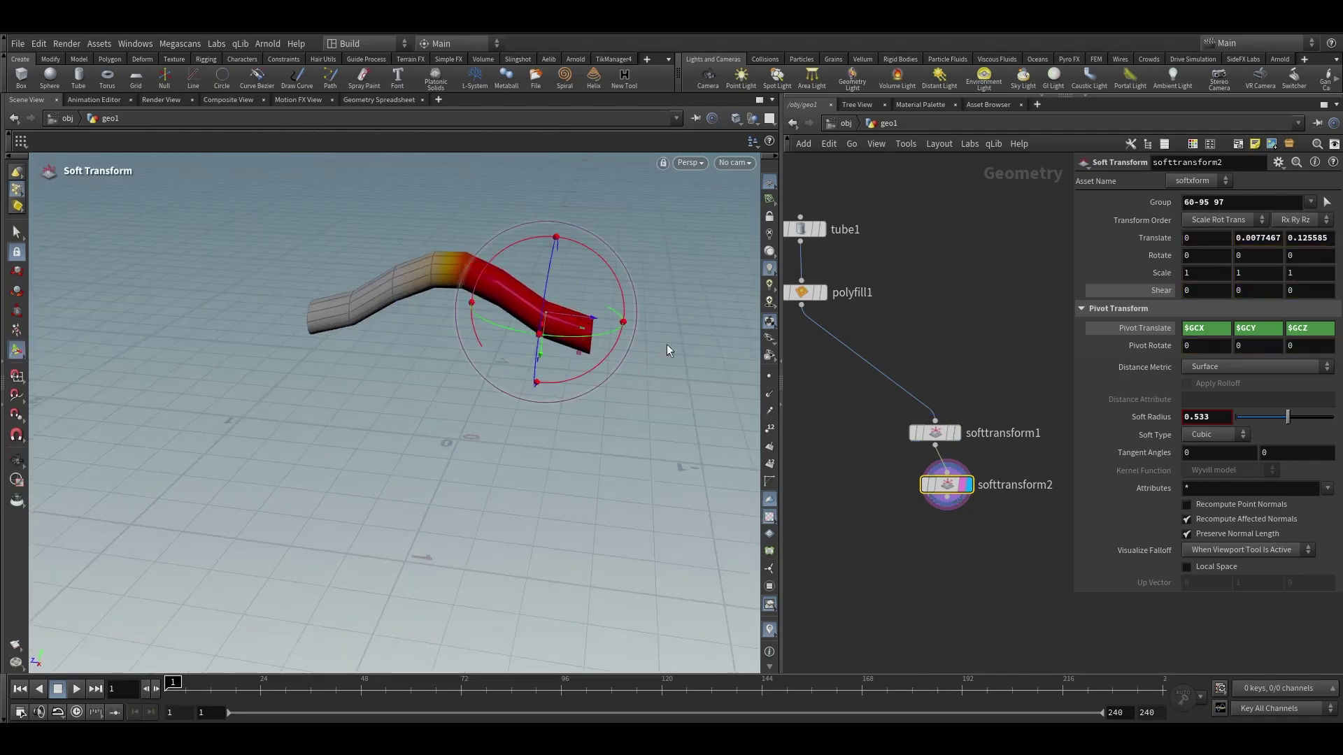
pyautogui.moveTo(1310, 428); pyautogui.dragTo(1331, 423)
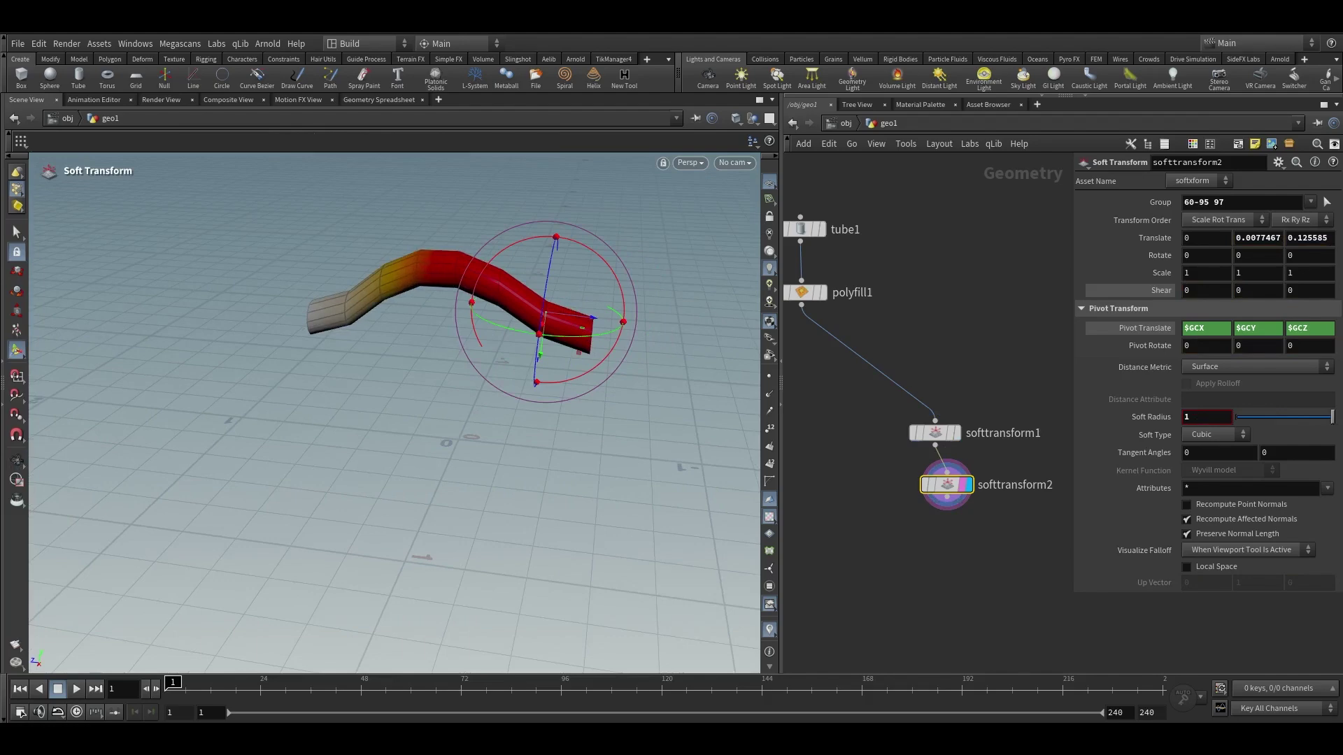
pyautogui.keyDown('alt'); pyautogui.moveTo(588, 349); pyautogui.dragTo(488, 472); pyautogui.keyUp('alt')
# Branch a Tet Conform node off the PolyFill and display its result
pyautogui.scroll(-3, 895, 490)
pyautogui.moveTo(895, 490); pyautogui.dragTo(892, 461, button='middle')
pyautogui.moveTo(965, 482); pyautogui.dragTo(889, 404)
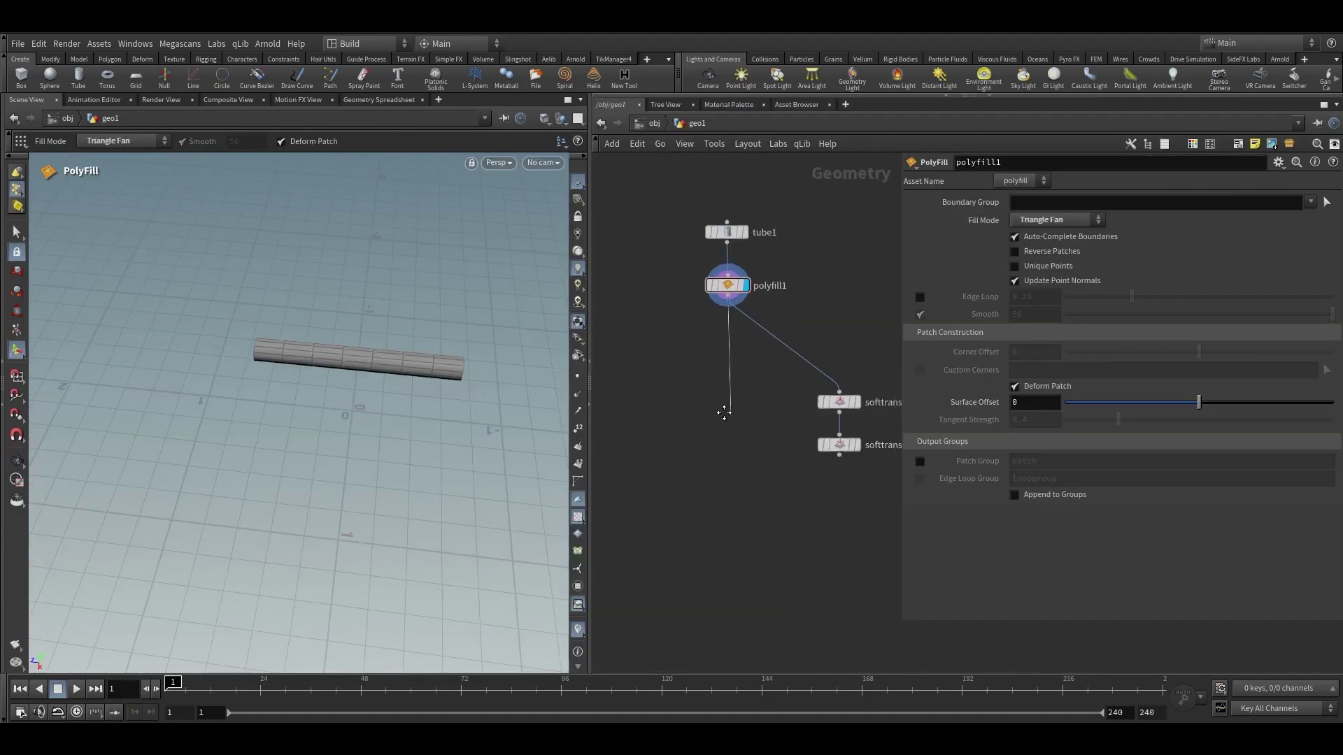
pyautogui.press('Tab')
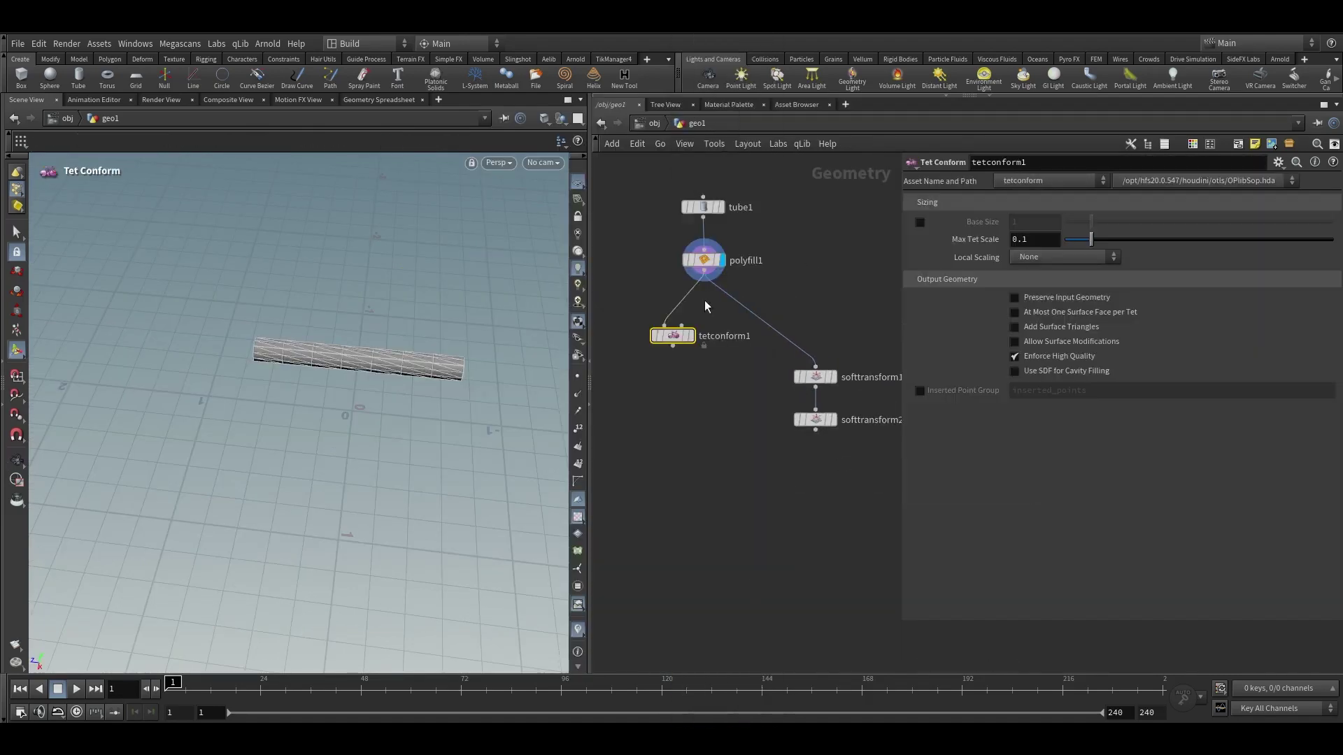
pyautogui.scroll(4, 692, 318)
pyautogui.click(689, 368)
pyautogui.click(669, 368)
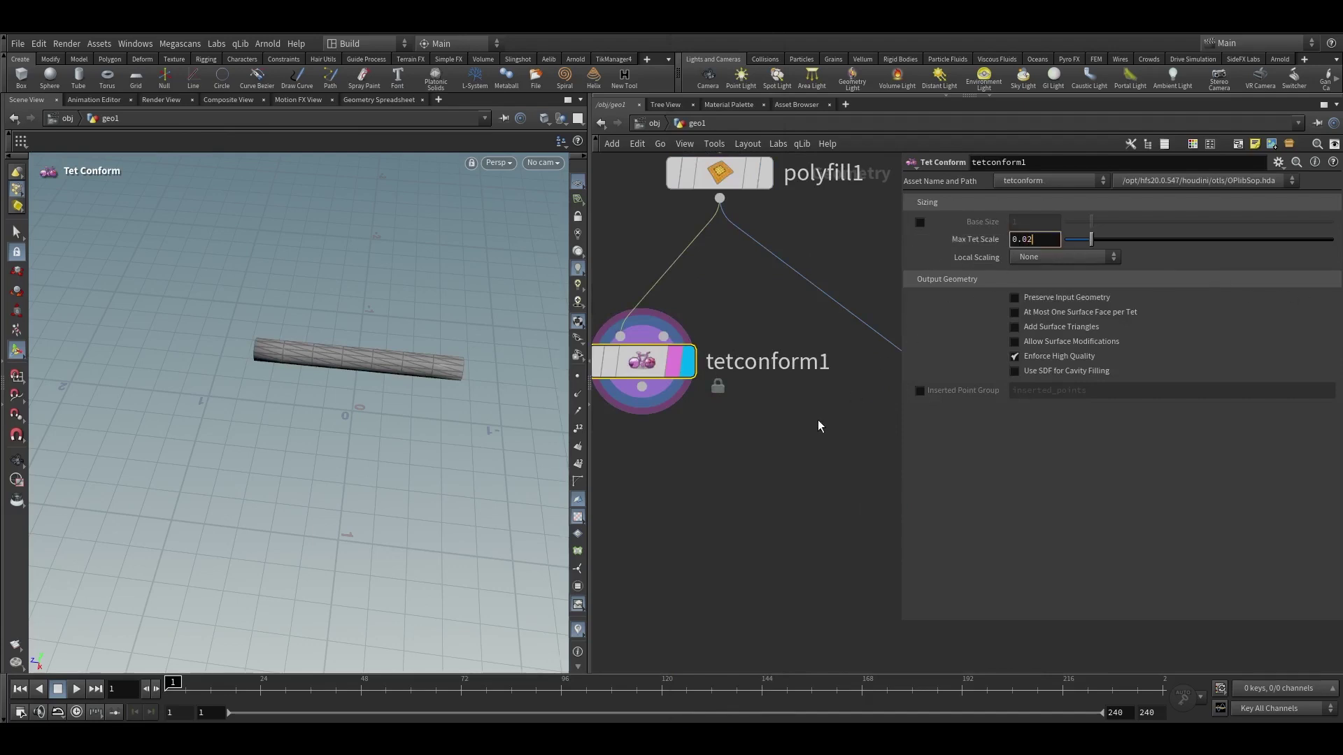
# Set the Tet Conform's max tet scale to 0.02 and check the node's geometry information
pyautogui.press('Return')
pyautogui.scroll(-1, 819, 421)
pyautogui.moveTo(800, 417); pyautogui.dragTo(840, 374, button='middle')
pyautogui.middleClick(712, 326)
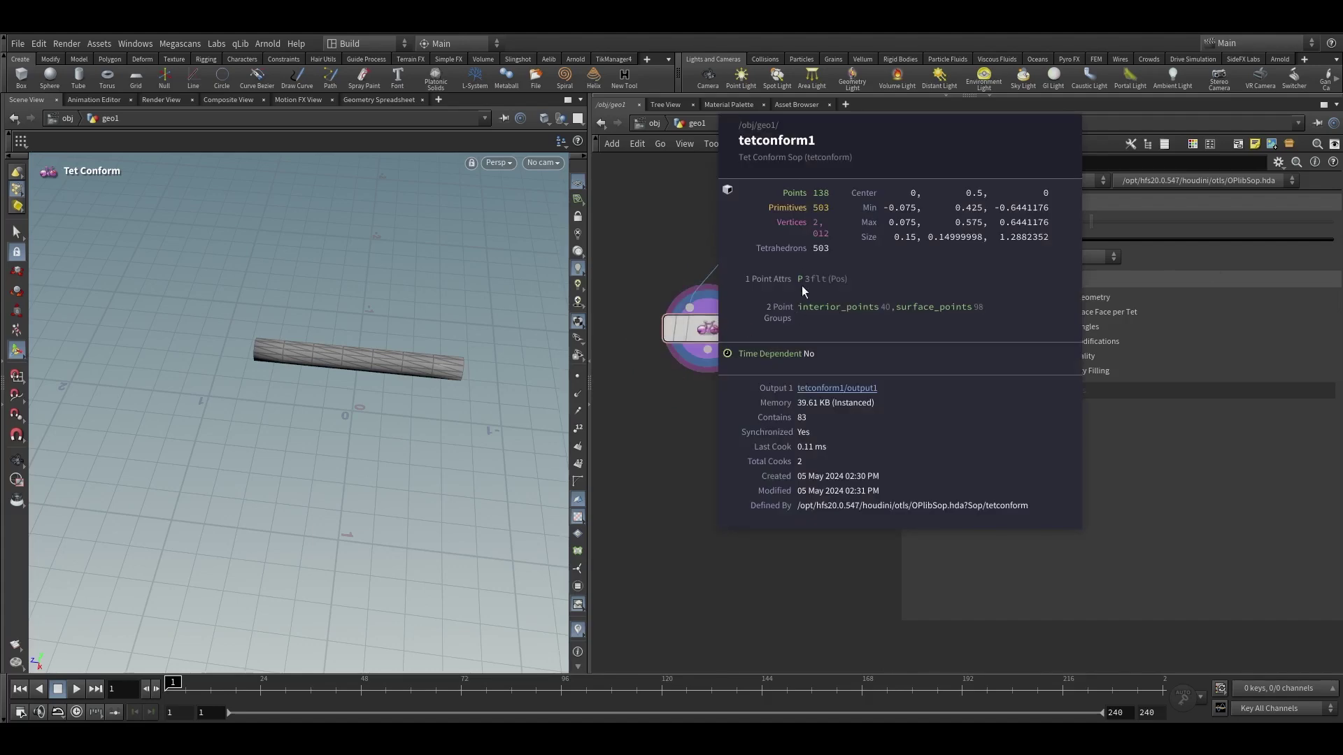
pyautogui.moveTo(821, 256); pyautogui.dragTo(821, 254, button='middle')
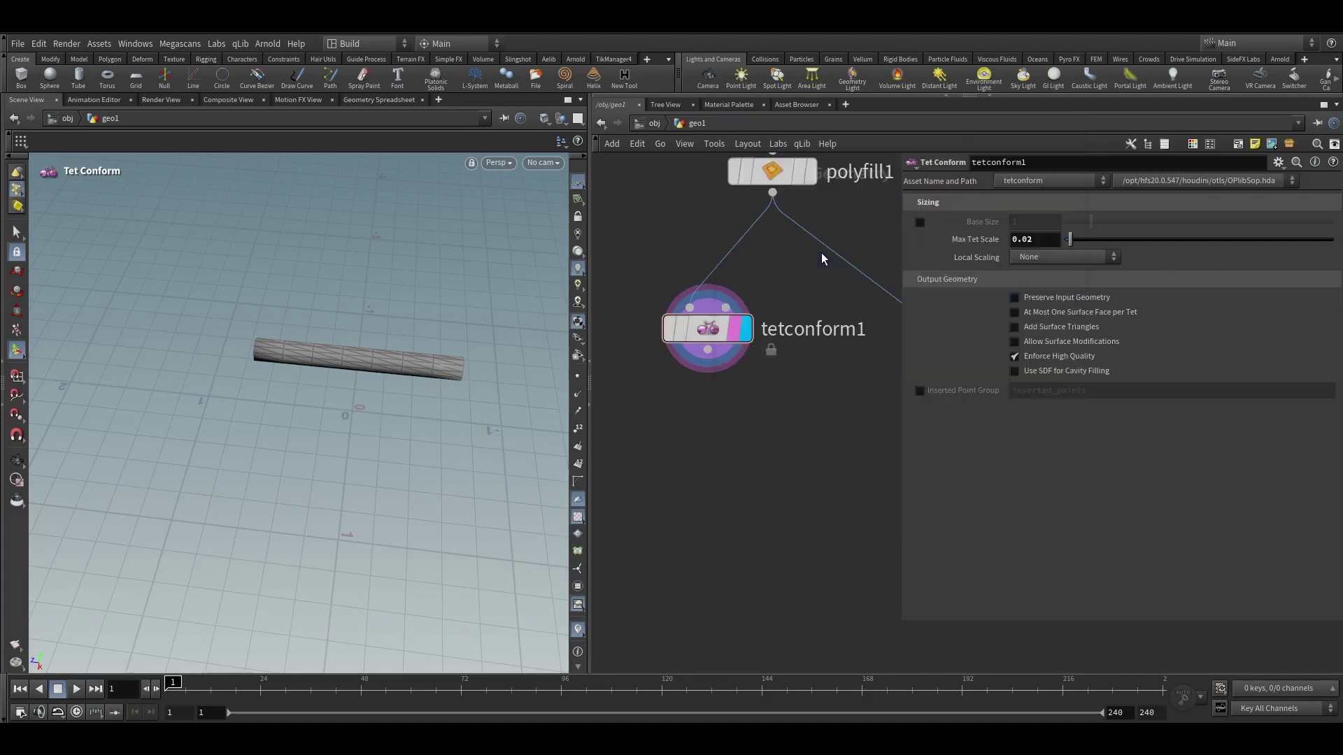
# Add a Vellum Constraints node after the Tet Conform, display its result and place it beneath that node
pyautogui.click(714, 362)
pyautogui.moveTo(770, 296)
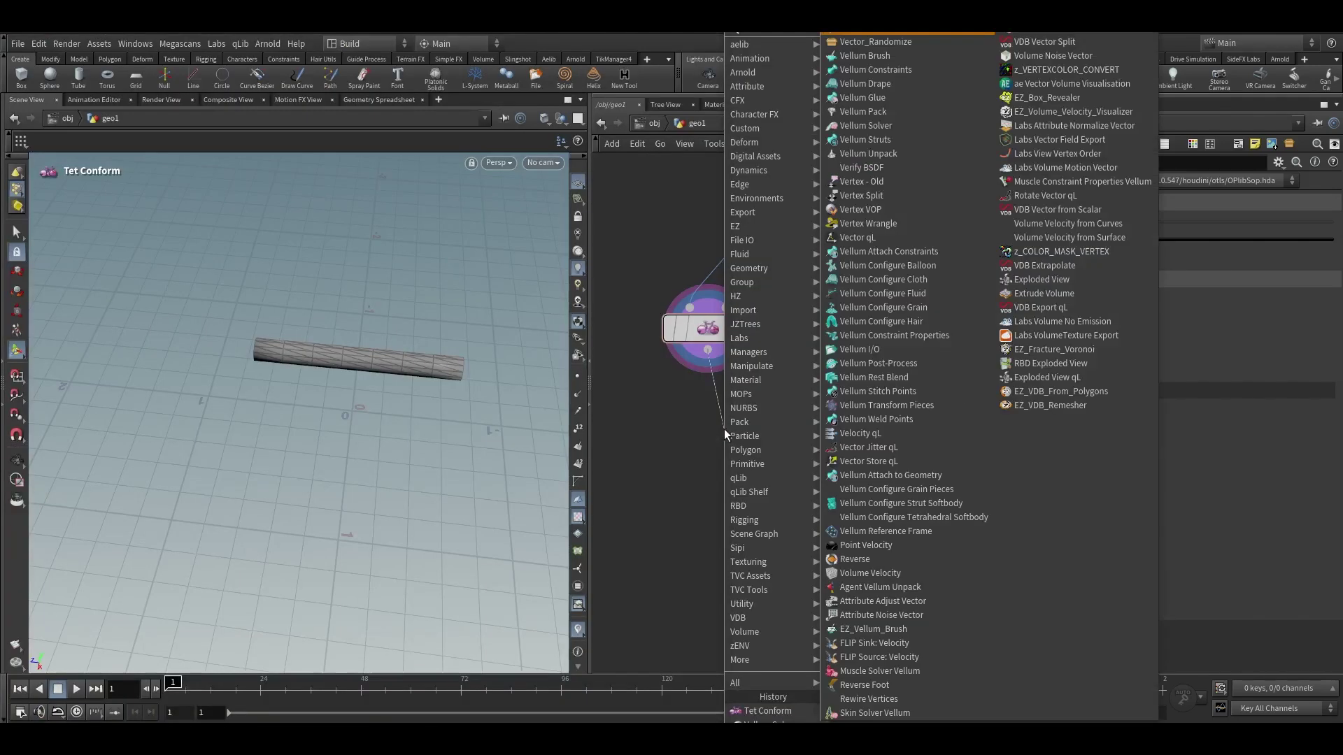
pyautogui.click(867, 33)
pyautogui.click(728, 447)
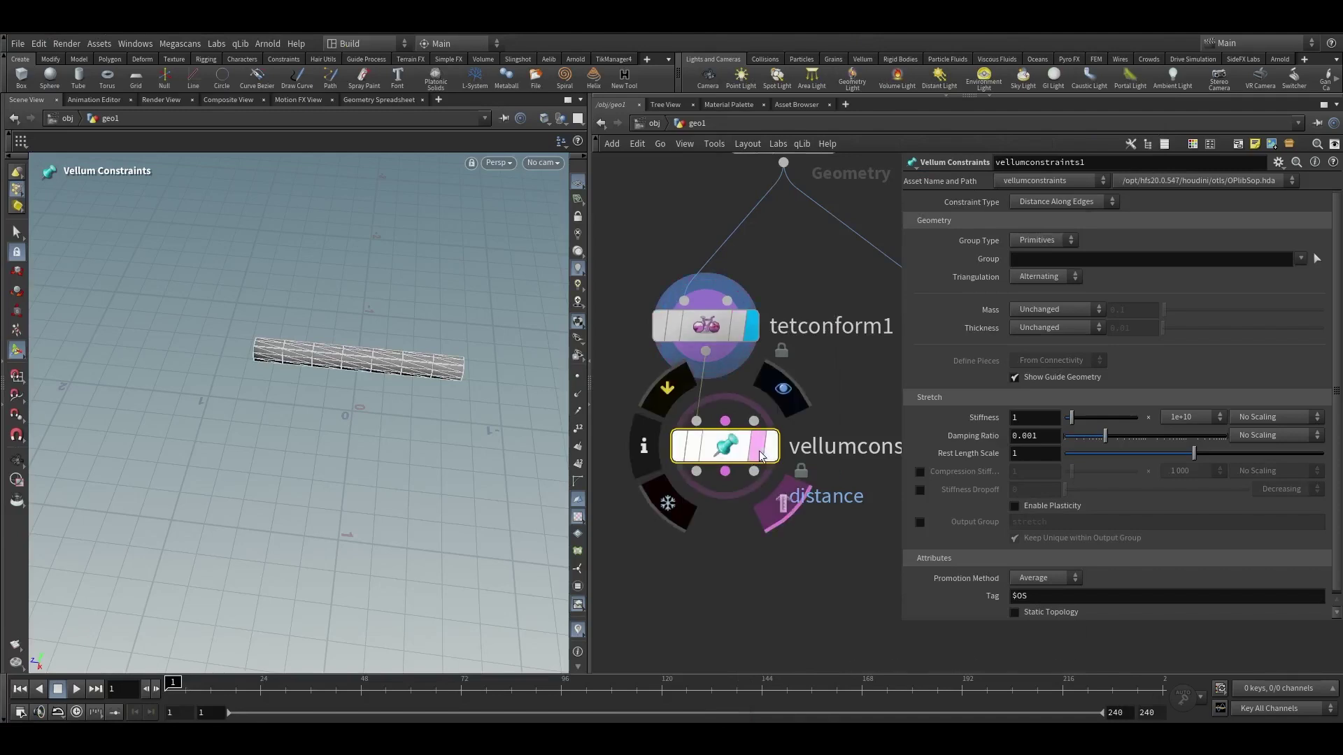
pyautogui.click(770, 445)
pyautogui.moveTo(731, 451); pyautogui.dragTo(689, 447)
# Set the constraint type to Tetrahedral Stretch with a stiffness multiplier of 1, and place the node lower in the network
pyautogui.click(1066, 203)
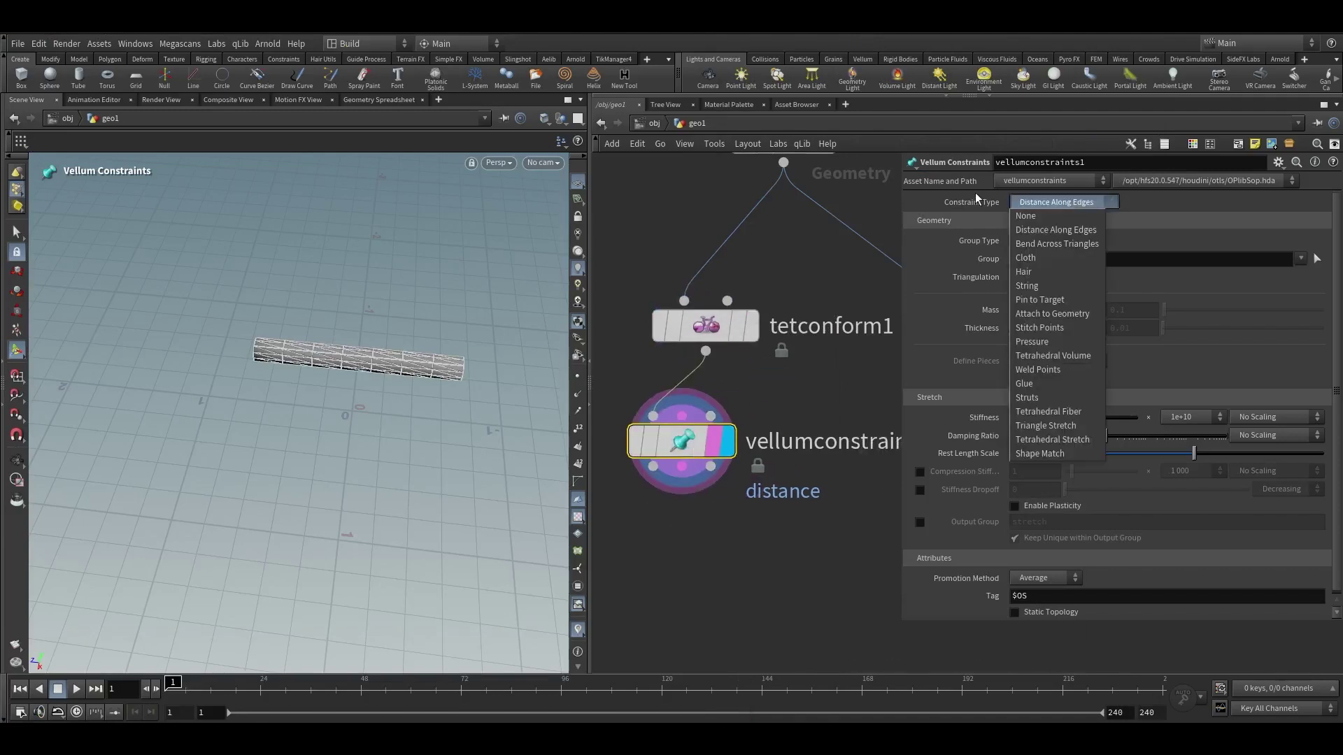
pyautogui.click(1052, 439)
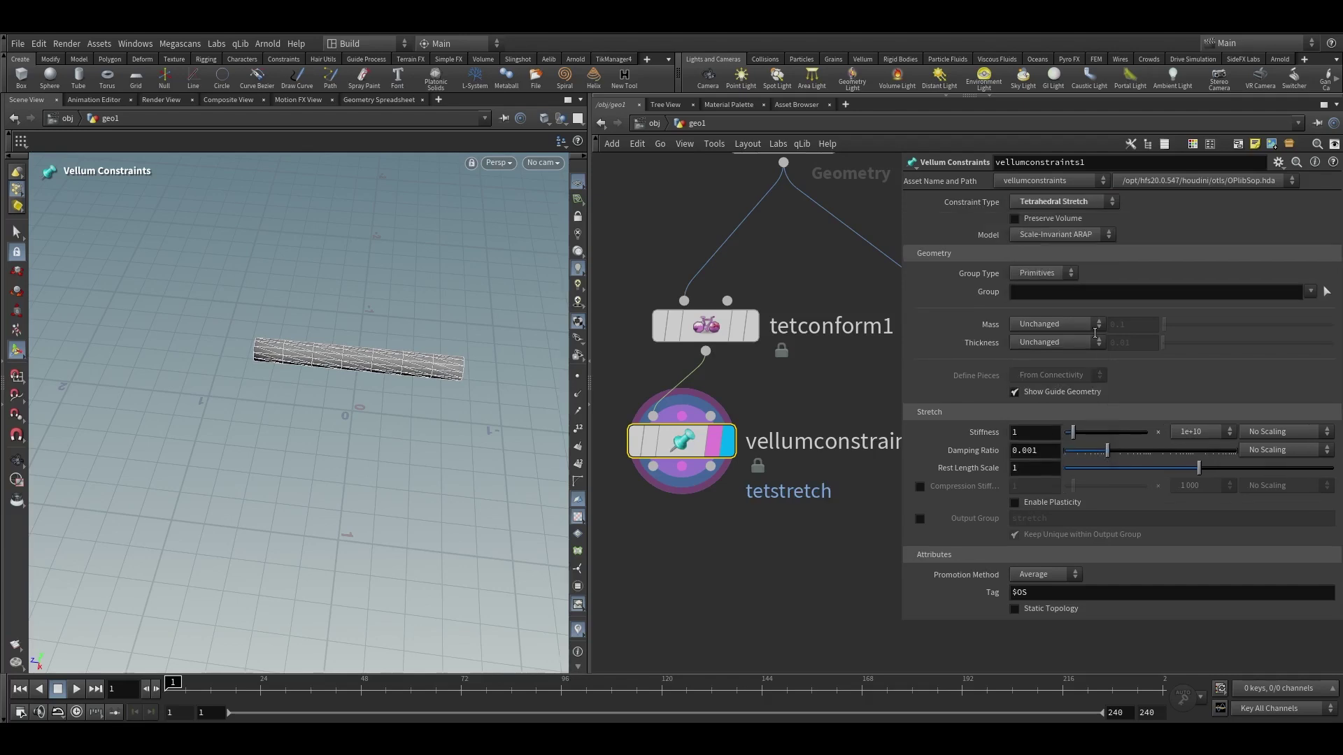
pyautogui.click(1199, 434)
pyautogui.click(1193, 586)
pyautogui.scroll(-2, 870, 422)
pyautogui.scroll(2, 685, 367)
pyautogui.scroll(-1, 703, 400)
pyautogui.moveTo(769, 480); pyautogui.dragTo(751, 403, button='middle')
pyautogui.scroll(-3, 732, 418)
pyautogui.moveTo(671, 328); pyautogui.dragTo(668, 365)
# Add a Point Deform node below the two Soft Transforms
pyautogui.press('Tab')
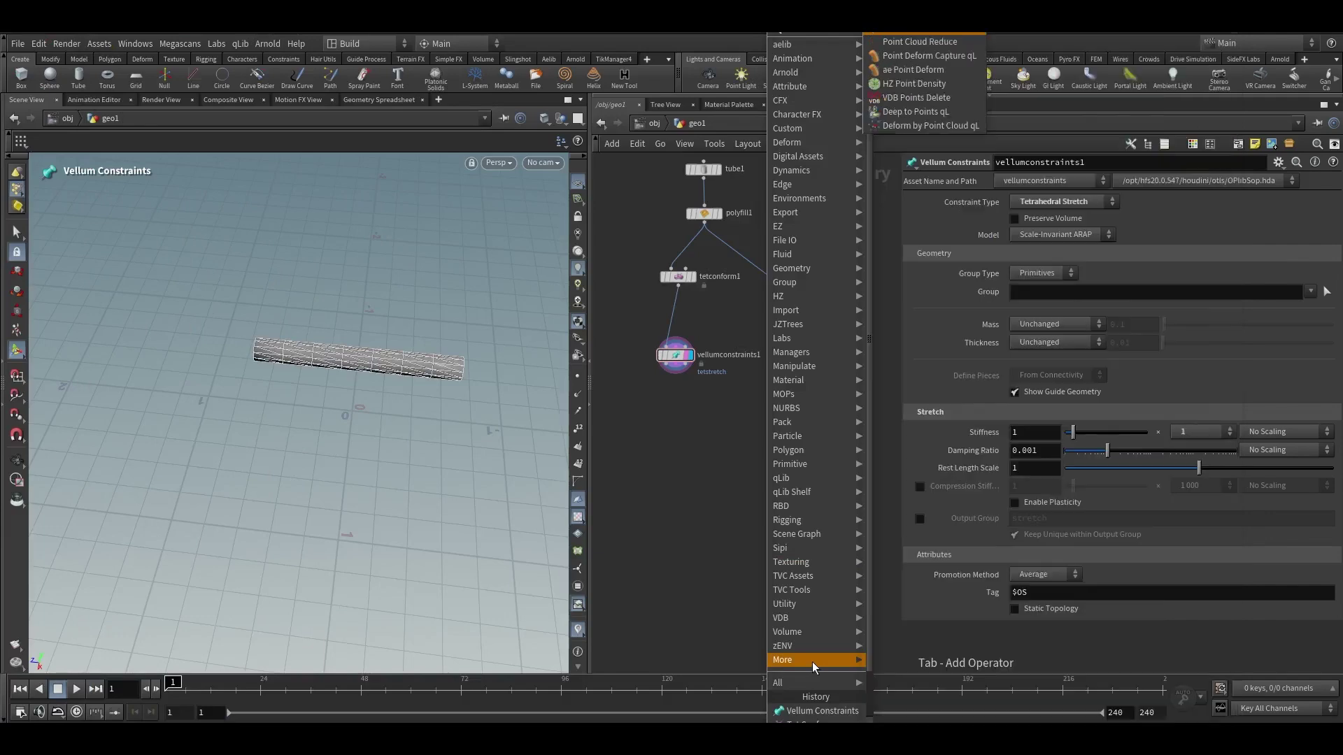
pyautogui.press('Escape')
pyautogui.click(794, 430)
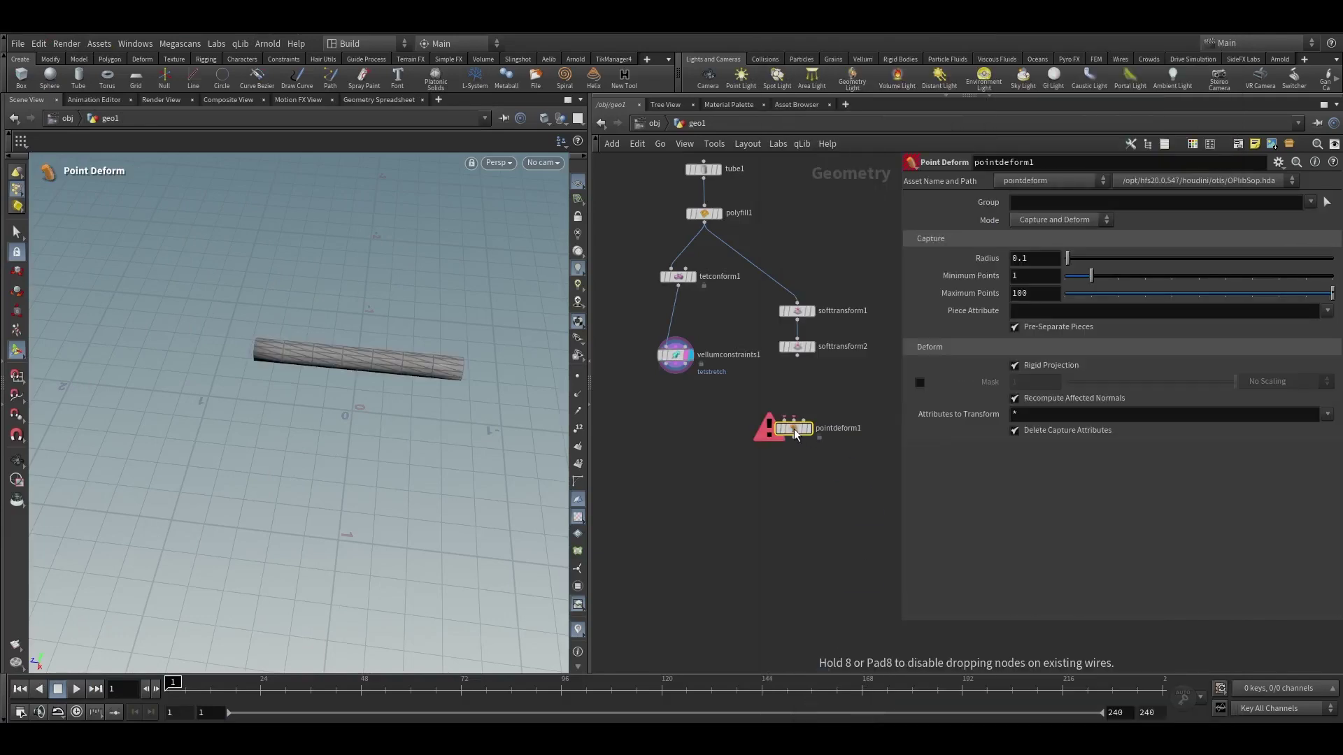
# Wire the Vellum geometry, the PolyFill and the second Soft Transform into the Point Deform's first, second and third inputs
pyautogui.scroll(2, 700, 369)
pyautogui.moveTo(800, 425); pyautogui.dragTo(621, 363)
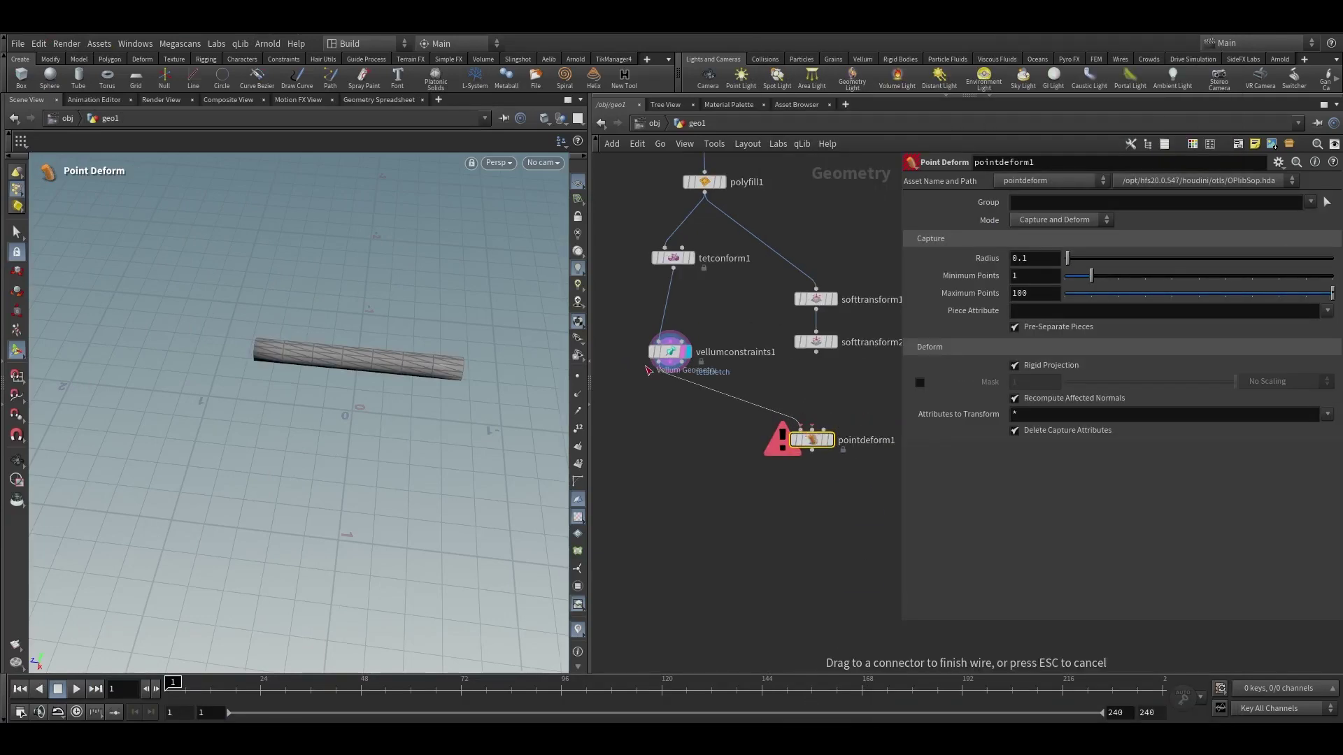
pyautogui.click(648, 370)
pyautogui.scroll(2, 783, 392)
pyautogui.scroll(-3, 783, 392)
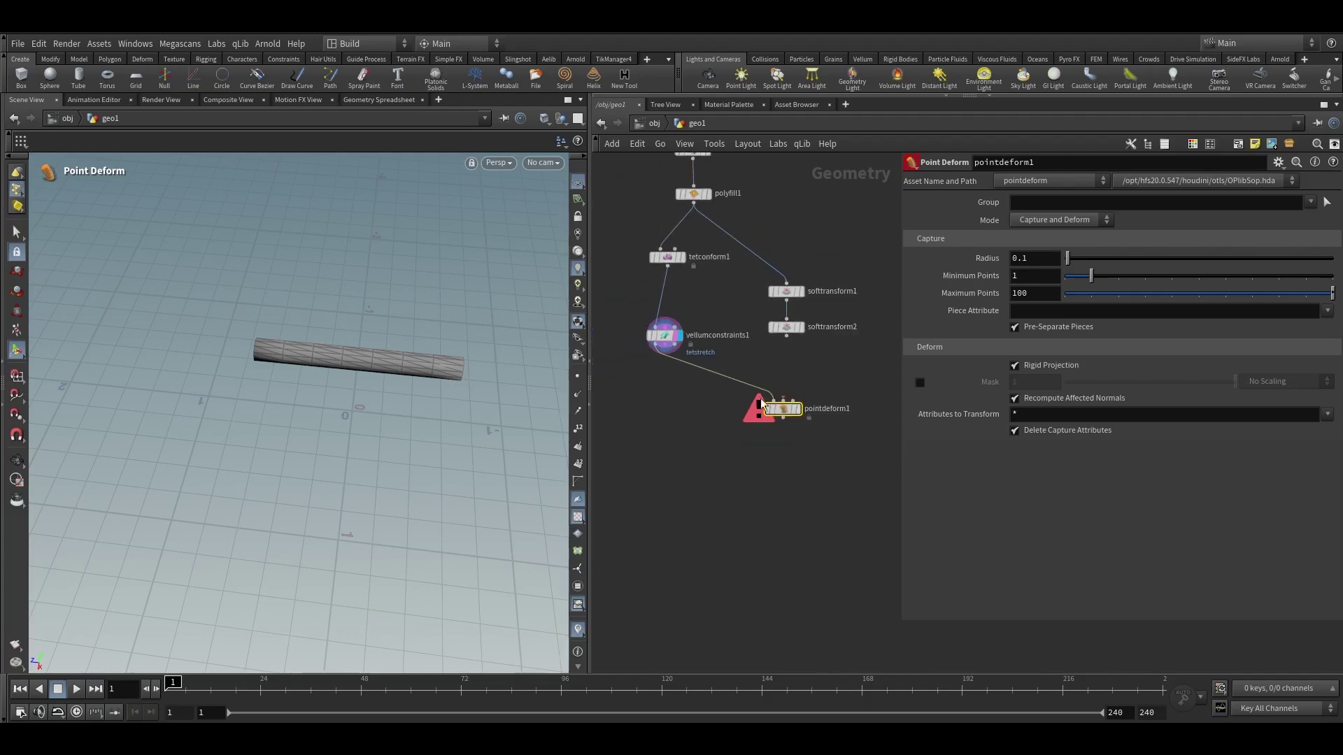
pyautogui.moveTo(785, 400); pyautogui.dragTo(688, 214)
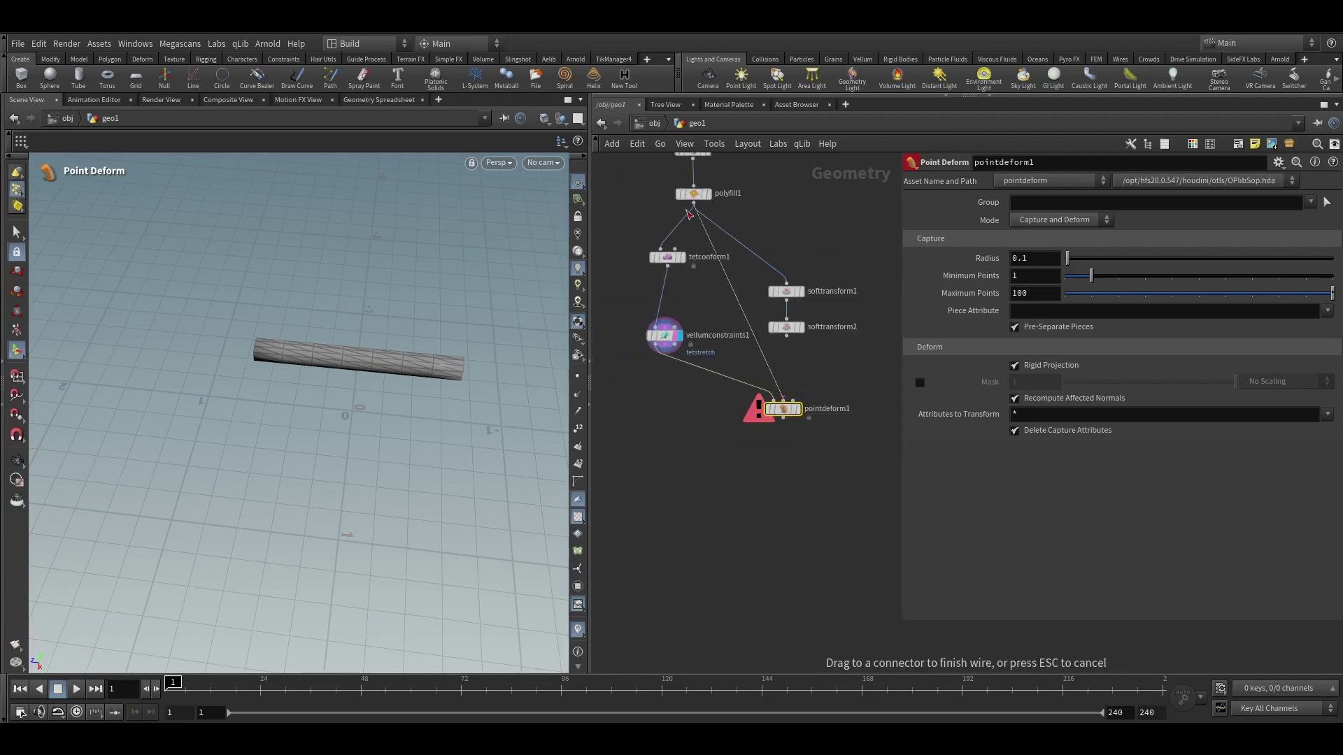
pyautogui.click(692, 205)
pyautogui.scroll(1, 790, 335)
pyautogui.click(786, 336)
pyautogui.click(791, 402)
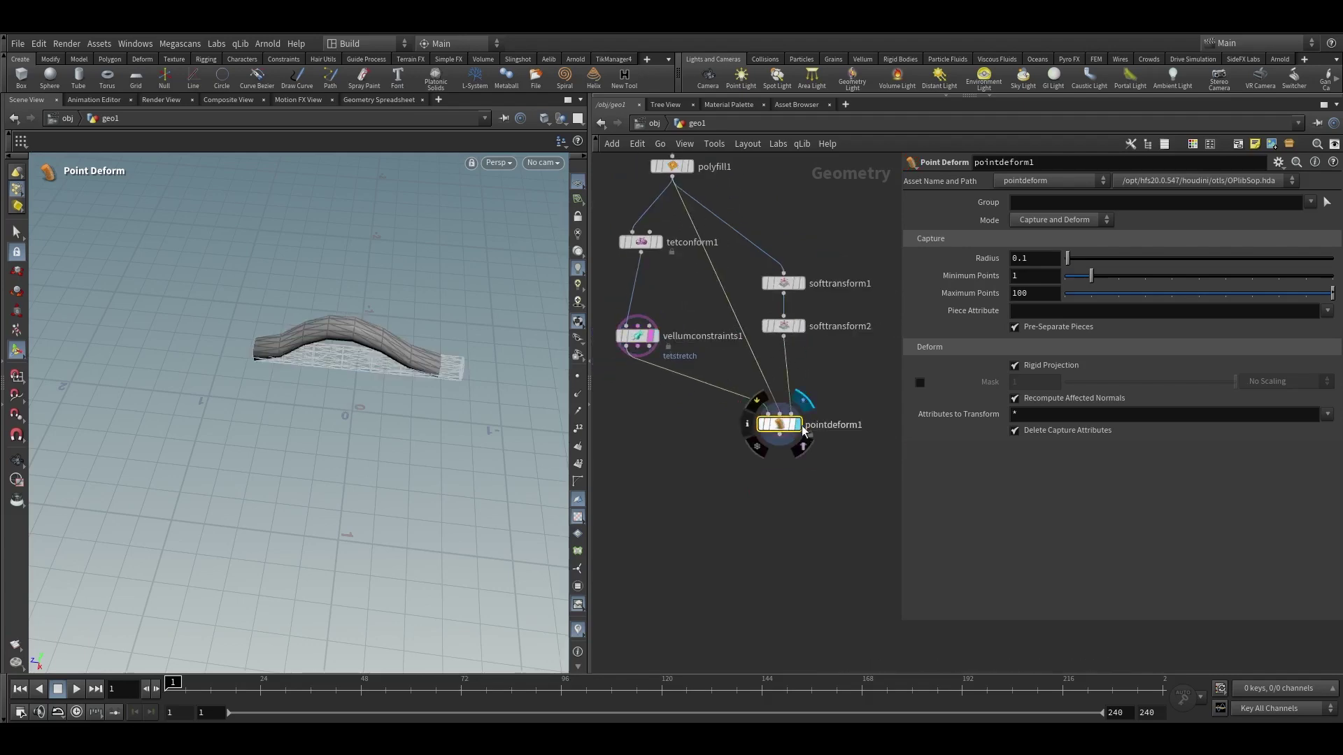
# Display the Point Deform's result and examine the bent tetrahedral worm in the viewport
pyautogui.click(799, 425)
pyautogui.keyDown('alt'); pyautogui.moveTo(284, 416); pyautogui.dragTo(314, 351); pyautogui.keyUp('alt')
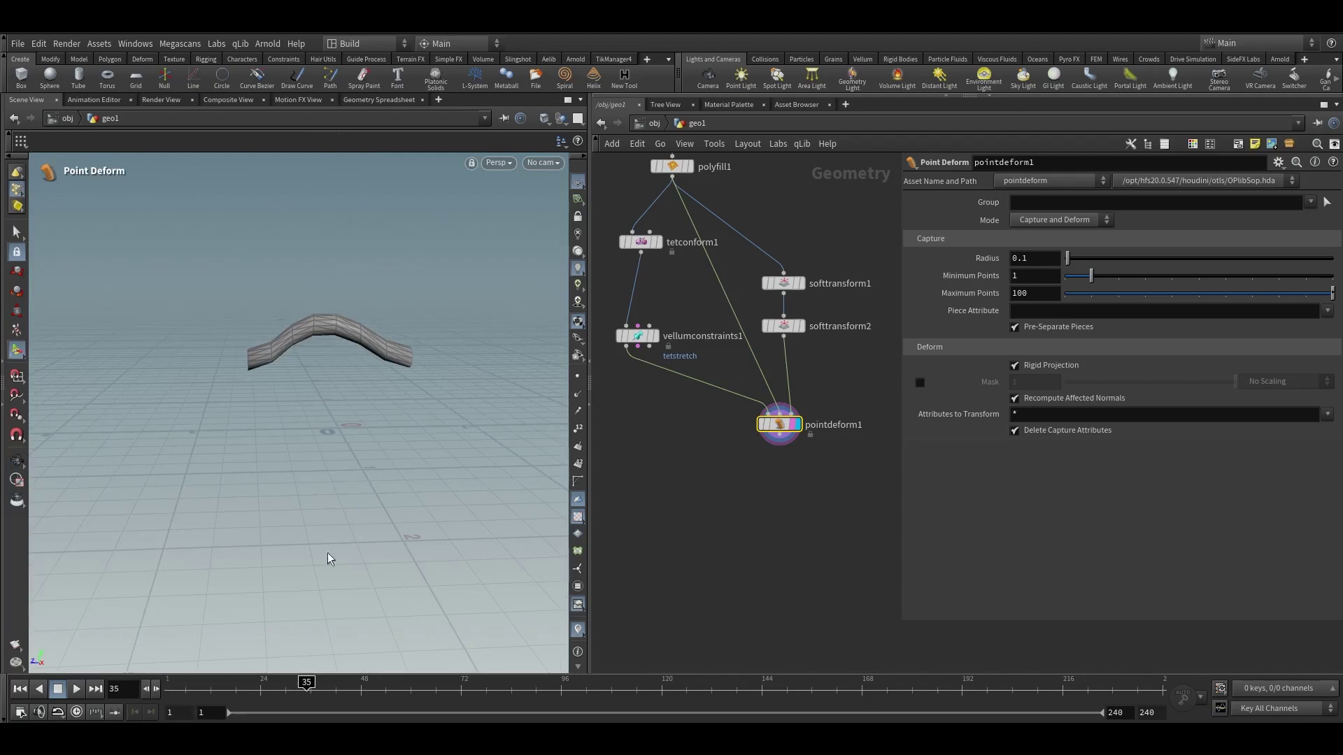
pyautogui.keyDown('alt'); pyautogui.moveTo(331, 559); pyautogui.dragTo(339, 607, button='right'); pyautogui.keyUp('alt')
pyautogui.middleClick(794, 445)
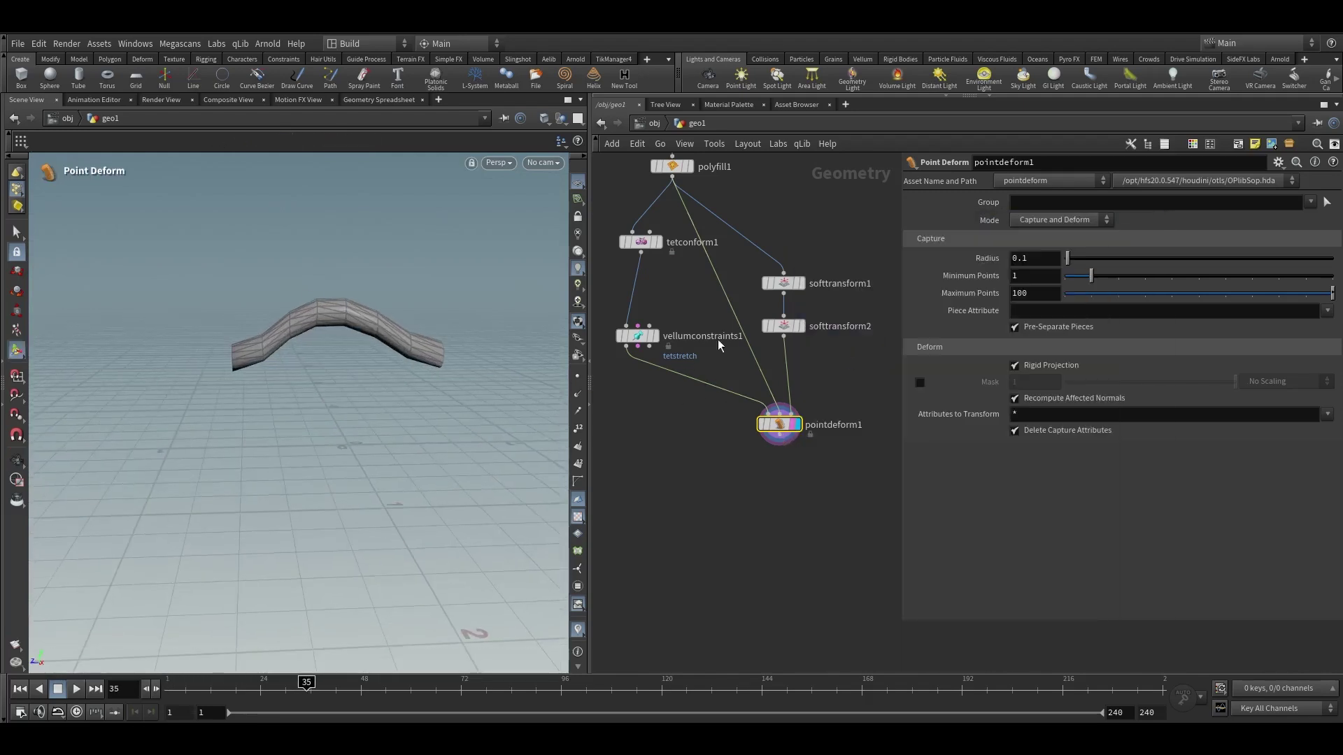
pyautogui.press('Escape')
pyautogui.press('Return')
# Compare the second Soft Transform's result with the Point Deform's result in the viewport
pyautogui.scroll(3, 788, 328)
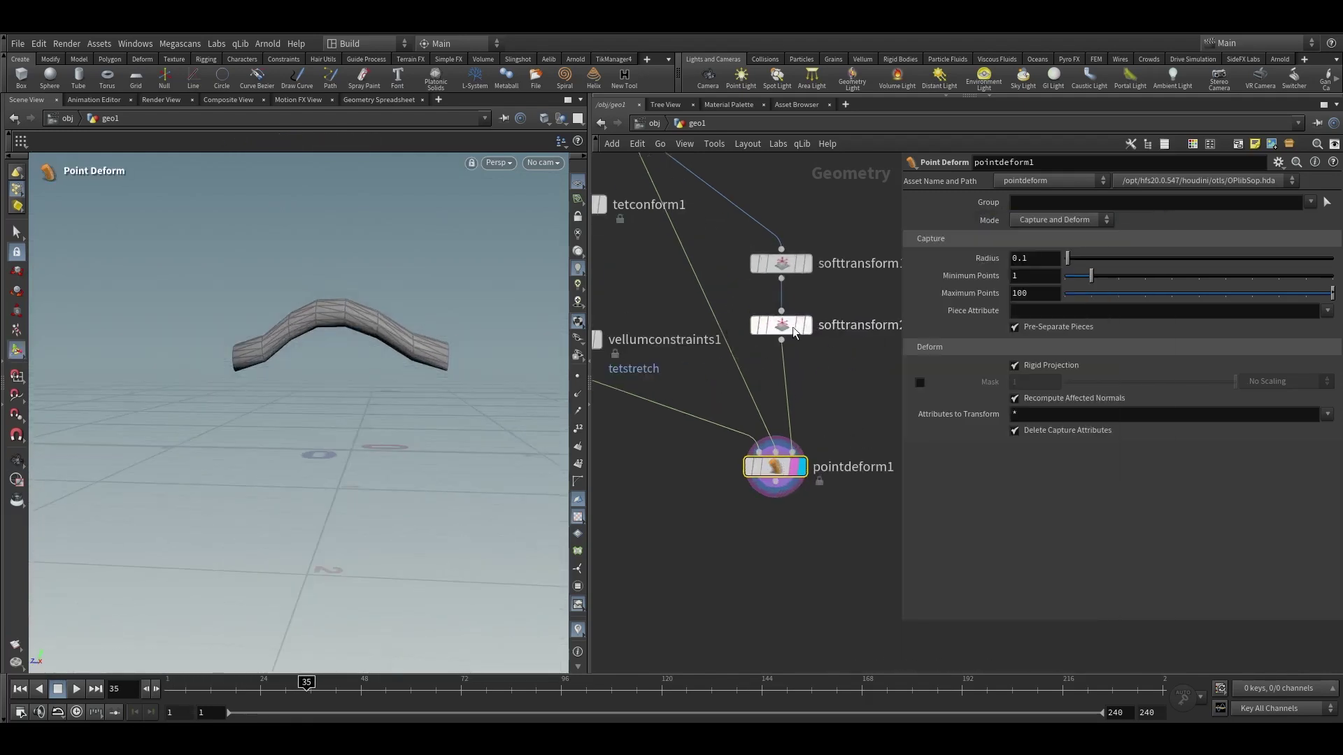
pyautogui.click(780, 325)
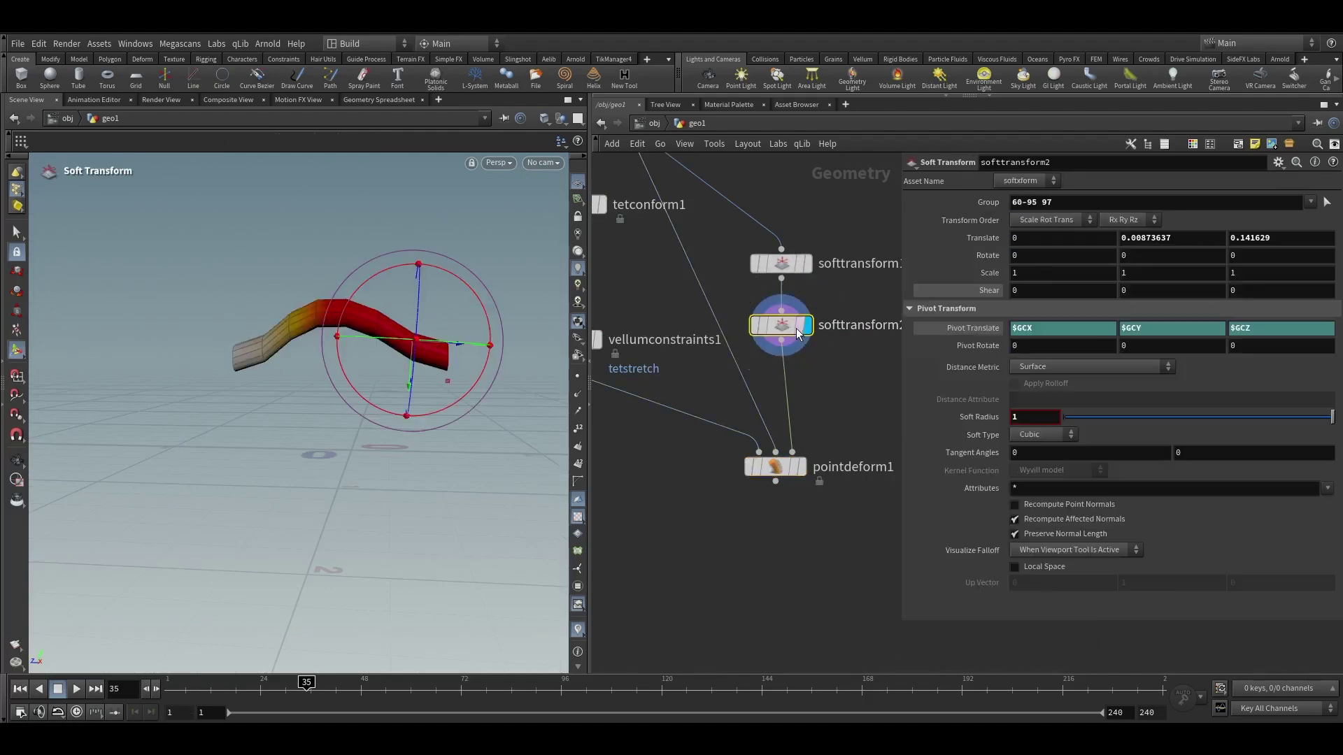
pyautogui.moveTo(844, 445); pyautogui.dragTo(865, 356, button='middle')
pyautogui.click(798, 377)
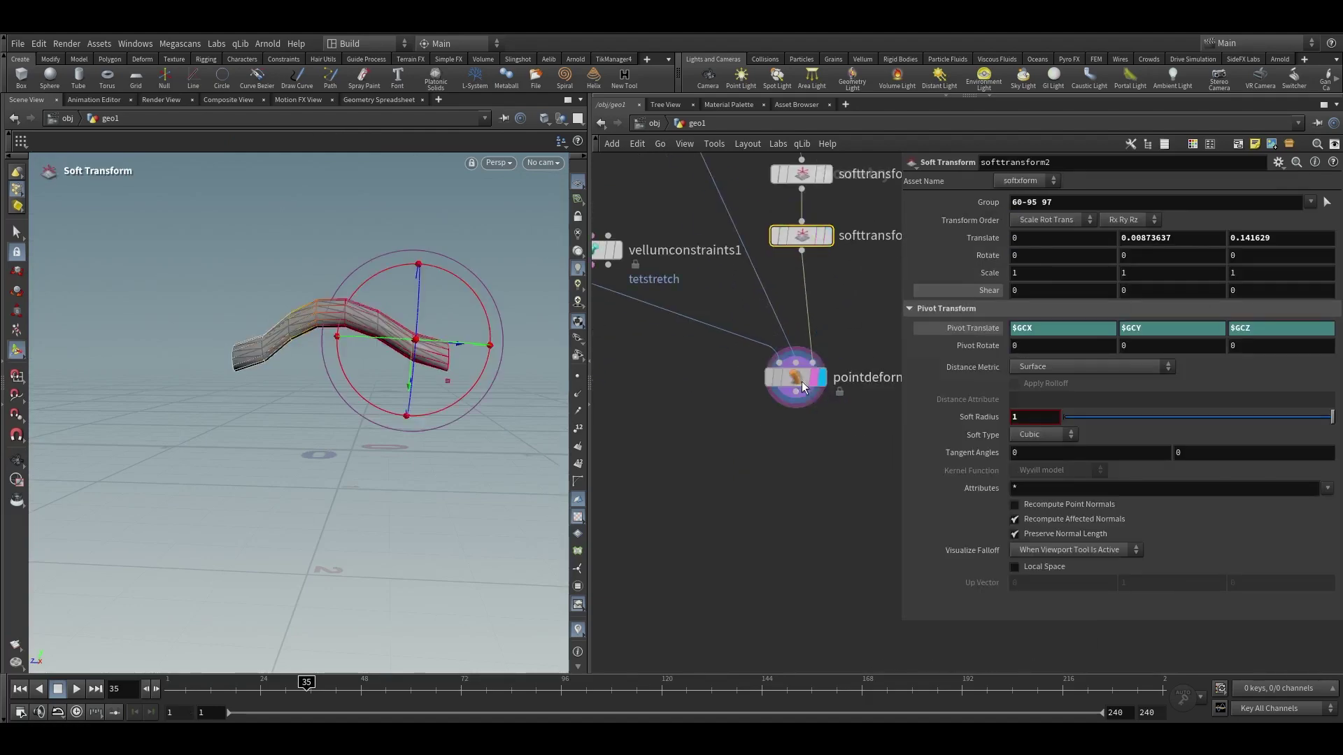
# Add an Attribute VOP node below the Point Deform
pyautogui.scroll(-2, 814, 465)
pyautogui.press('Tab')
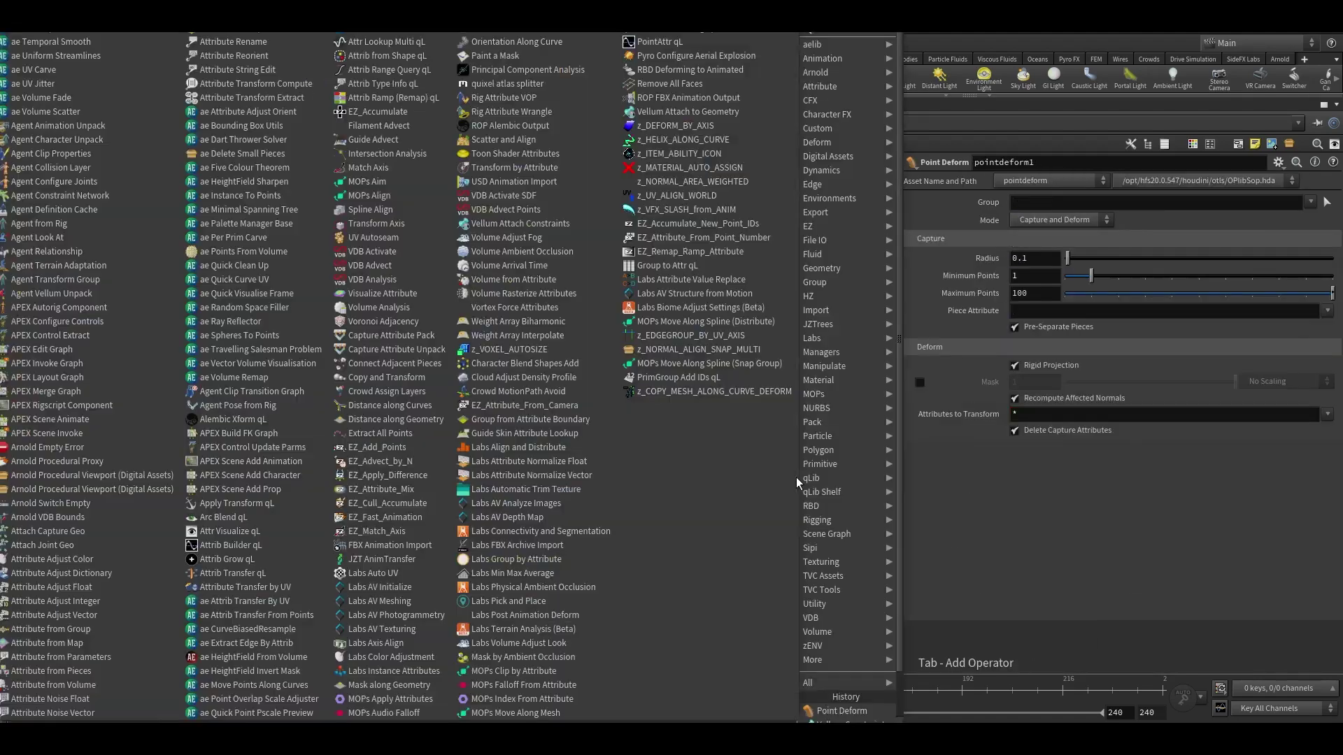
pyautogui.write('attribvop')
pyautogui.press('Return')
pyautogui.click(767, 481)
pyautogui.scroll(3, 686, 375)
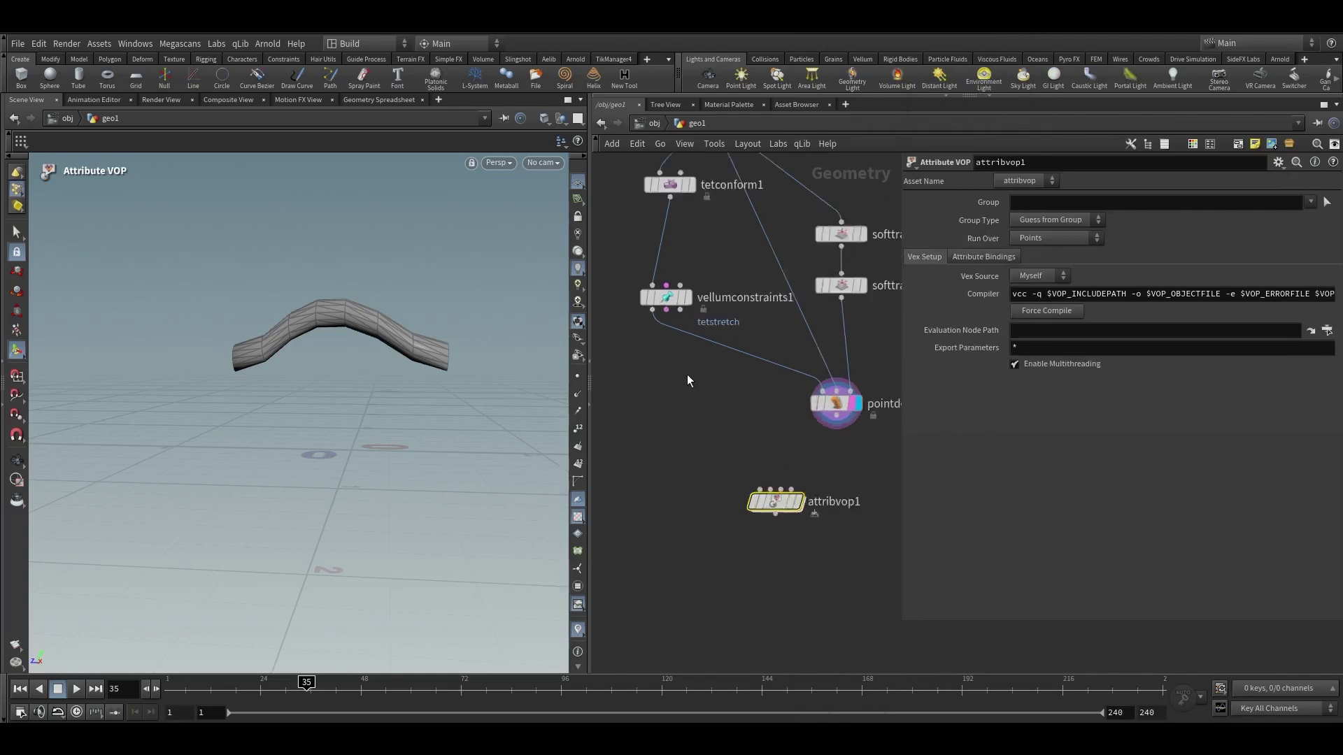
# Wire the Vellum geometry and the Point Deform into the Attribute VOP's first and second inputs, and display the Attribute VOP
pyautogui.moveTo(644, 300); pyautogui.dragTo(775, 513)
pyautogui.moveTo(867, 427); pyautogui.dragTo(789, 504)
pyautogui.moveTo(856, 456); pyautogui.dragTo(803, 450, button='middle')
pyautogui.moveTo(751, 515); pyautogui.dragTo(806, 509)
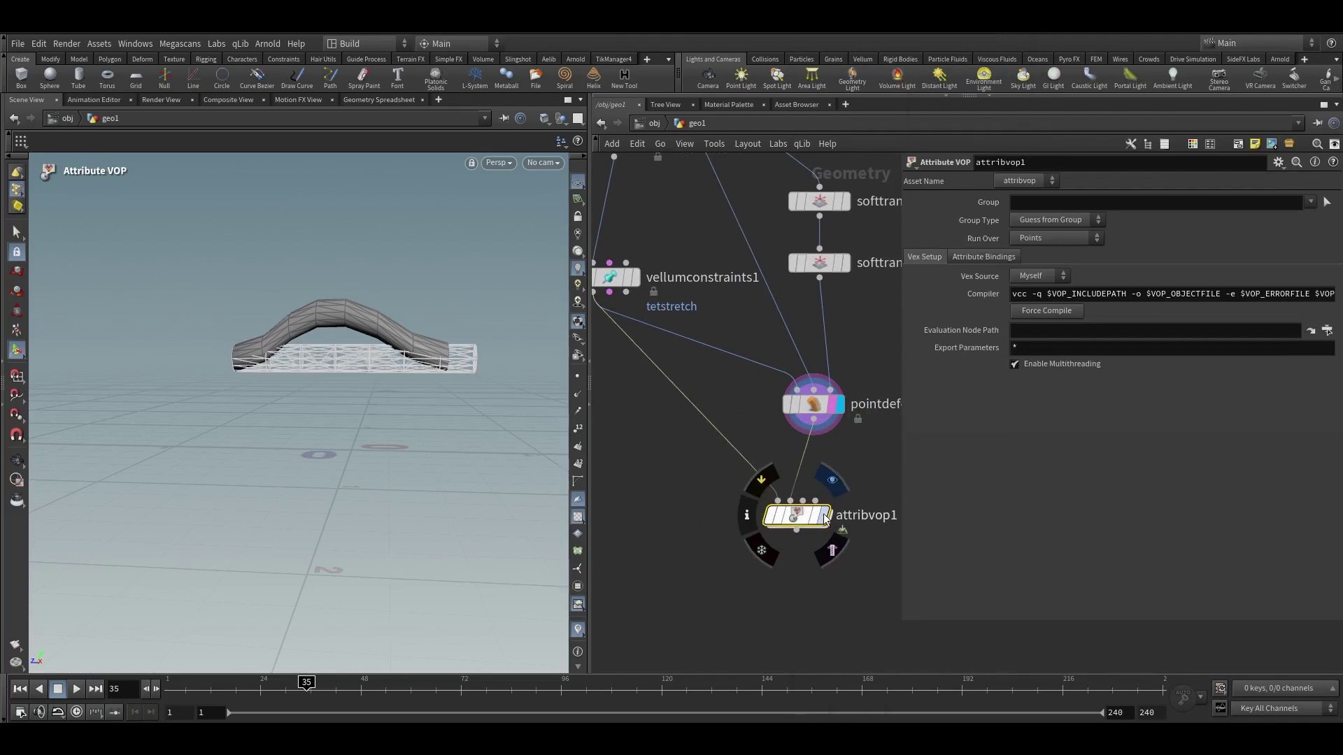
# Go inside the Attribute VOP, widen the network area, and space the output node well away from the global parameters
pyautogui.doubleClick(792, 518)
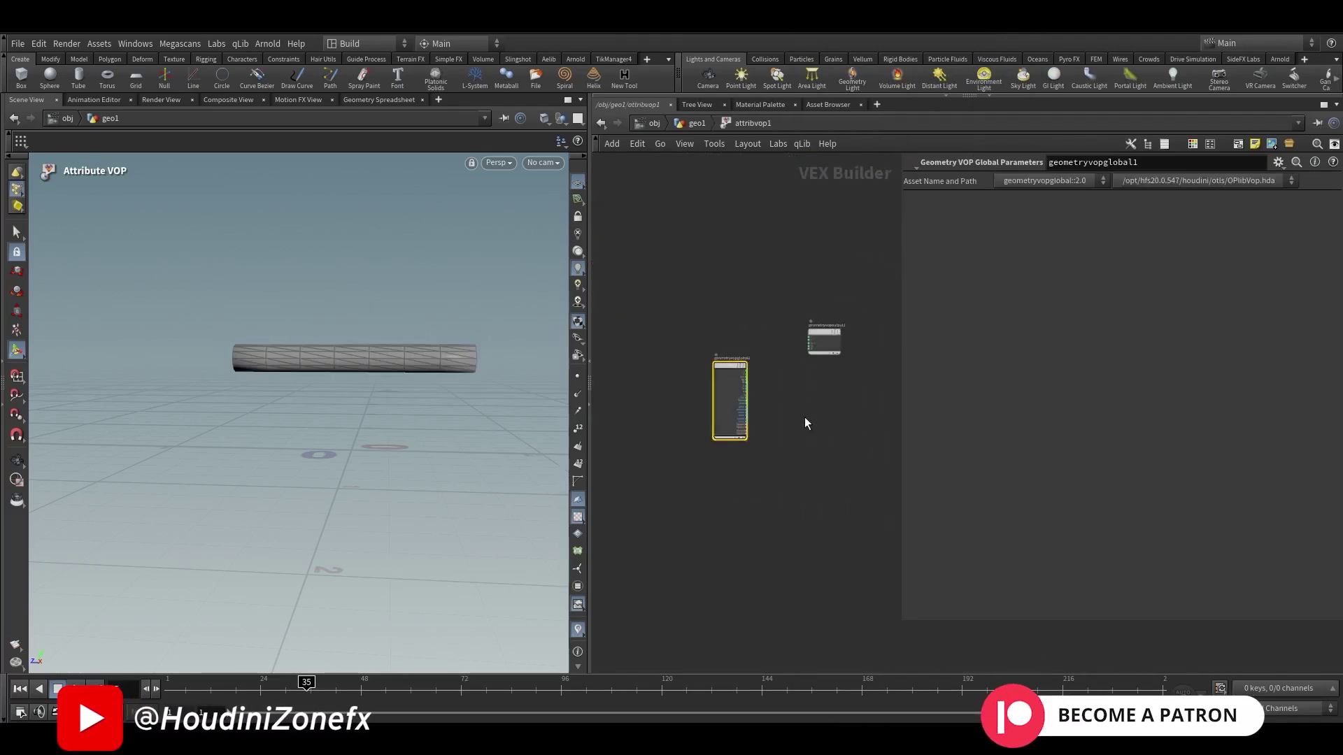
pyautogui.scroll(-1, 804, 418)
pyautogui.moveTo(805, 418); pyautogui.dragTo(769, 419, button='middle')
pyautogui.moveTo(901, 405); pyautogui.dragTo(1068, 403)
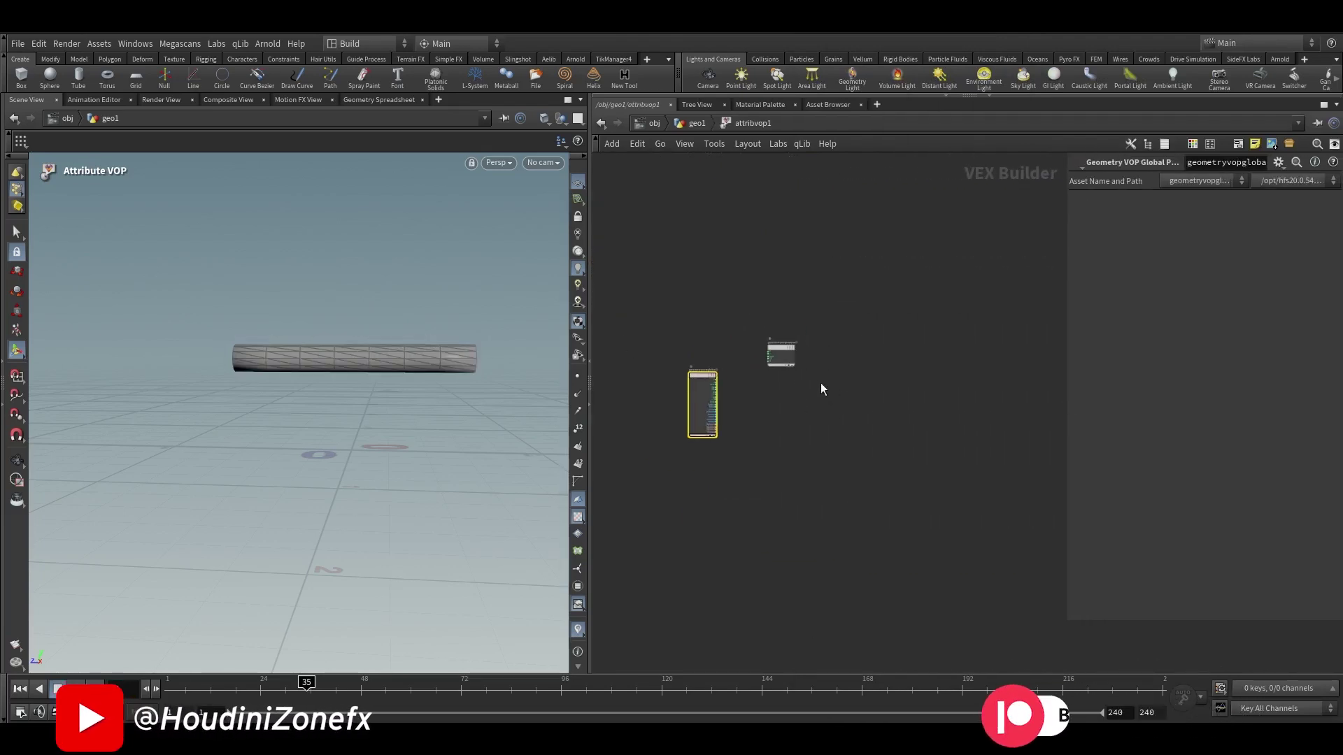
pyautogui.moveTo(782, 347); pyautogui.dragTo(871, 372)
pyautogui.scroll(3, 736, 381)
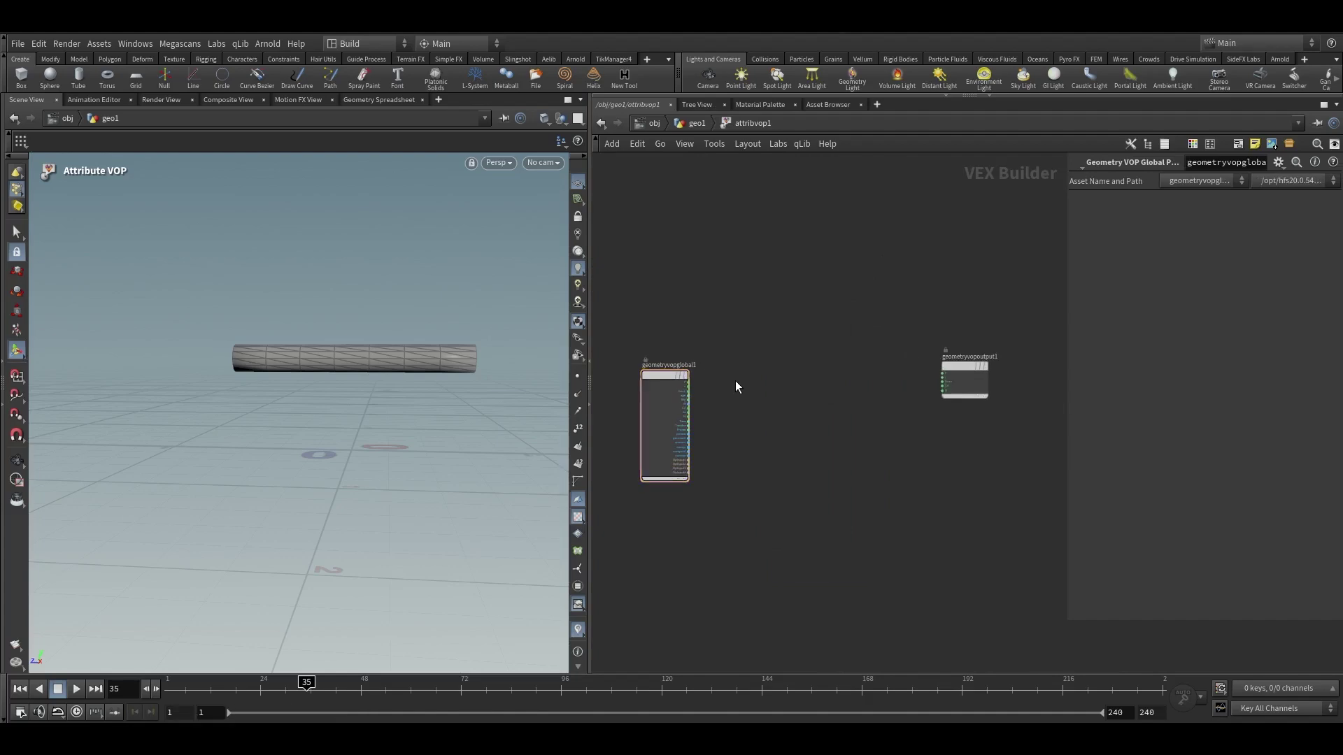
# Add a float Constant node above the global parameters with a default value of 50
pyautogui.press('Tab')
pyautogui.write('cons')
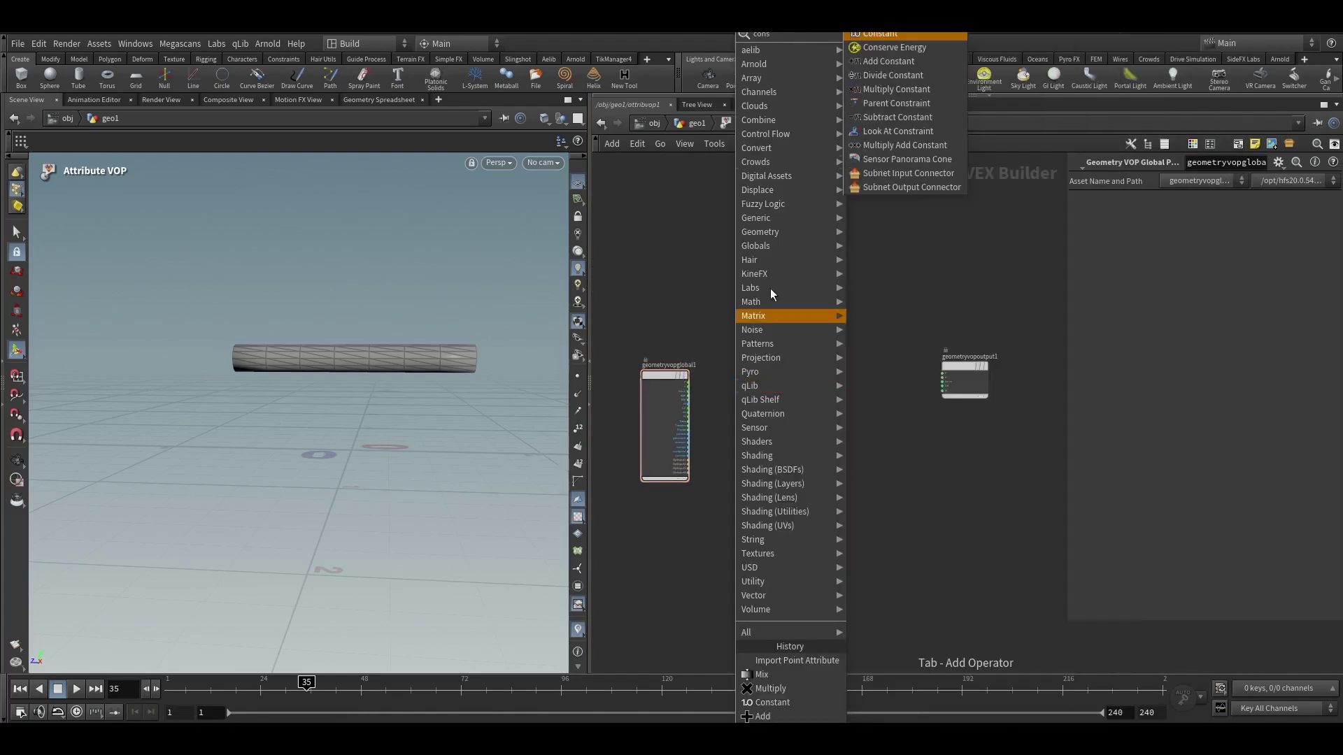
pyautogui.click(880, 34)
pyautogui.click(752, 303)
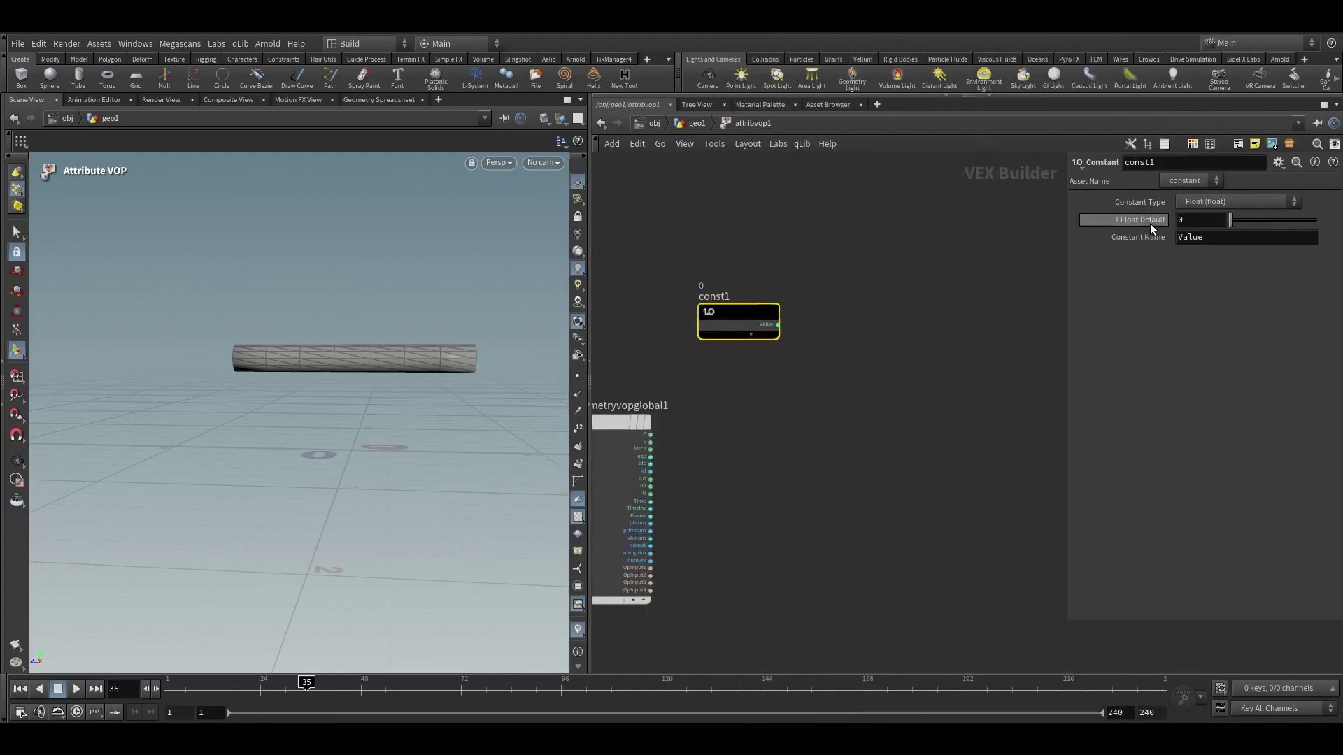
pyautogui.write('50')
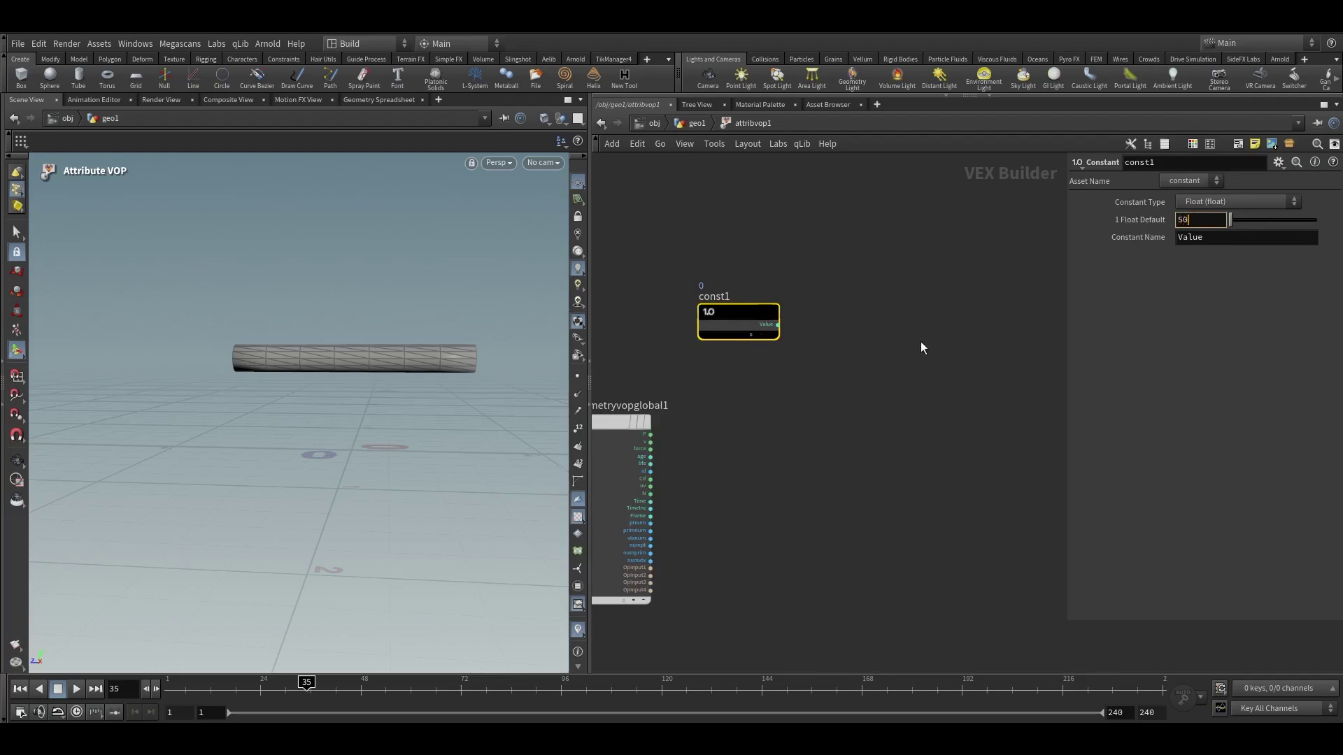
pyautogui.press('Return')
# Add a Multiply node and feed it the Constant's value and the global Frame output
pyautogui.press('Tab')
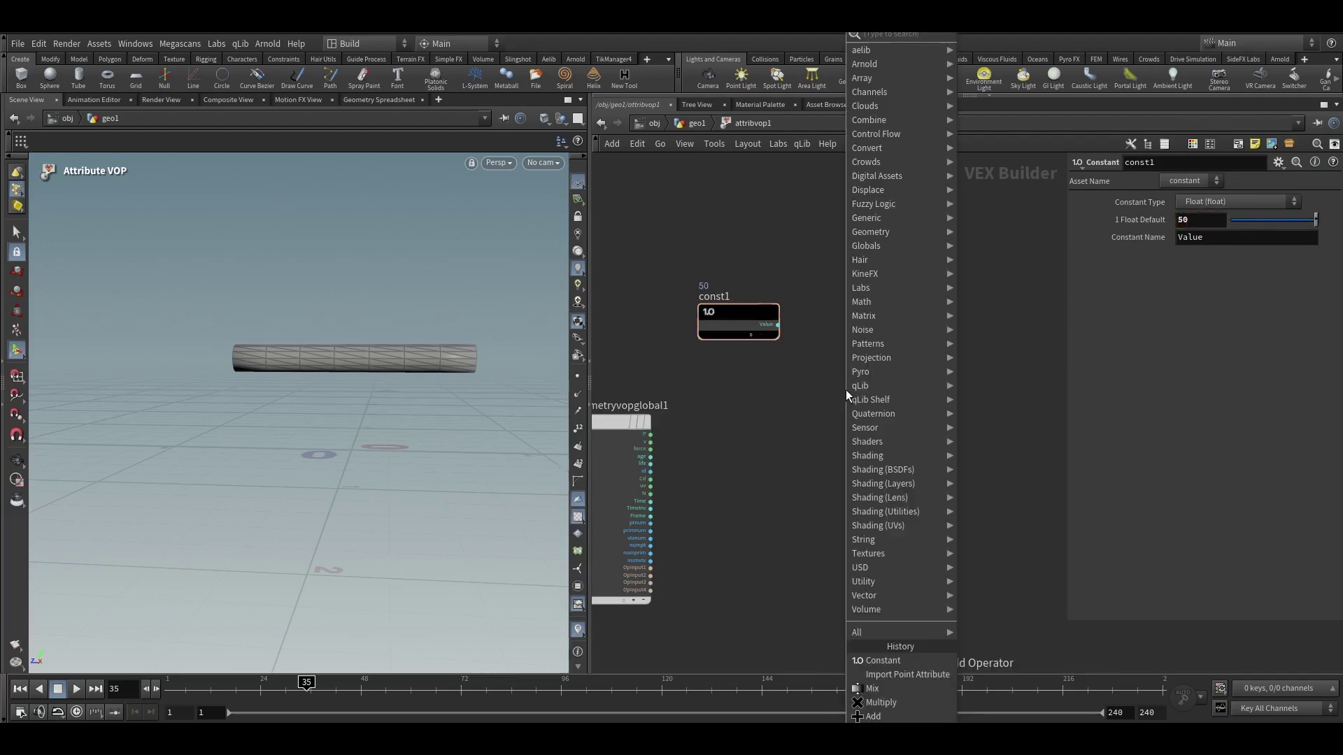
pyautogui.click(881, 703)
pyautogui.click(880, 400)
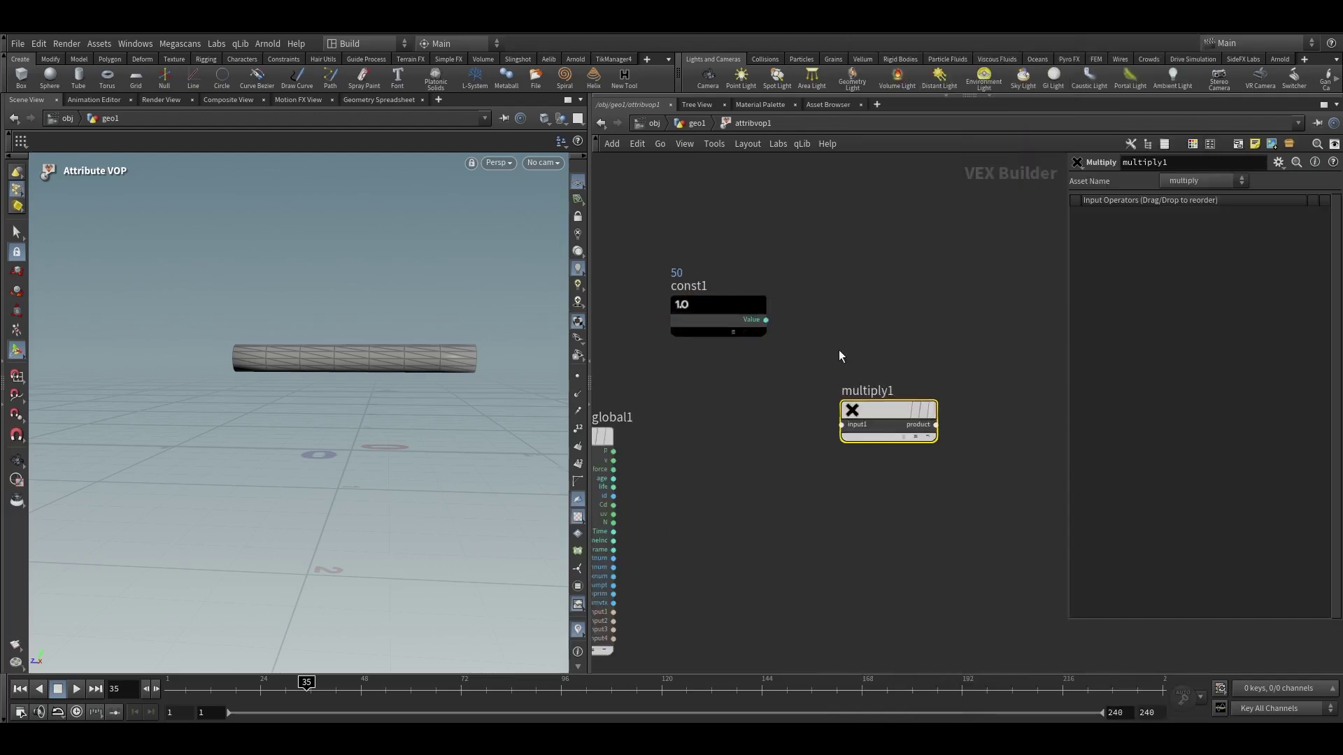
pyautogui.moveTo(766, 319); pyautogui.dragTo(841, 425)
pyautogui.scroll(3, 623, 534)
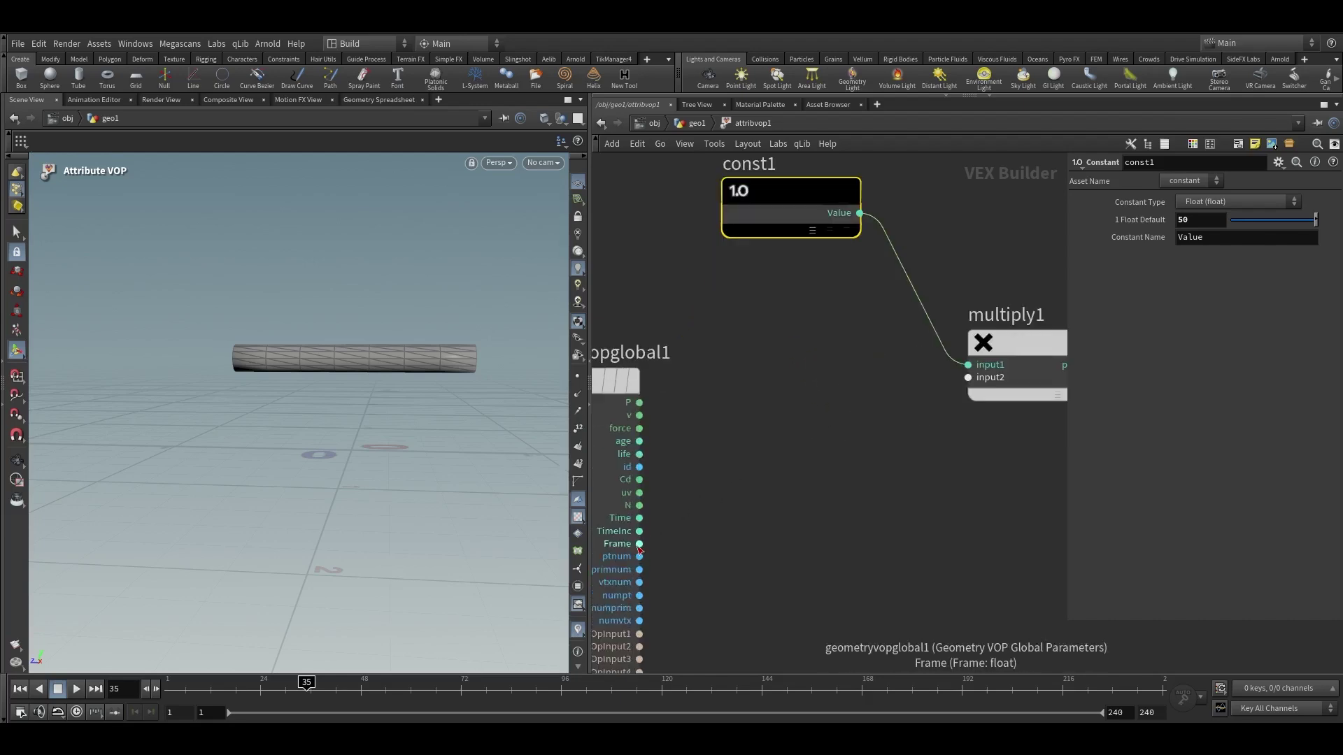
pyautogui.moveTo(820, 461); pyautogui.dragTo(970, 389)
# Move the geometry output node farther from the Multiply node to make room between them
pyautogui.scroll(-3, 953, 430)
pyautogui.moveTo(953, 447); pyautogui.dragTo(706, 435, button='middle')
pyautogui.scroll(-3, 770, 412)
pyautogui.moveTo(806, 405); pyautogui.dragTo(735, 401, button='middle')
pyautogui.scroll(2, 839, 371)
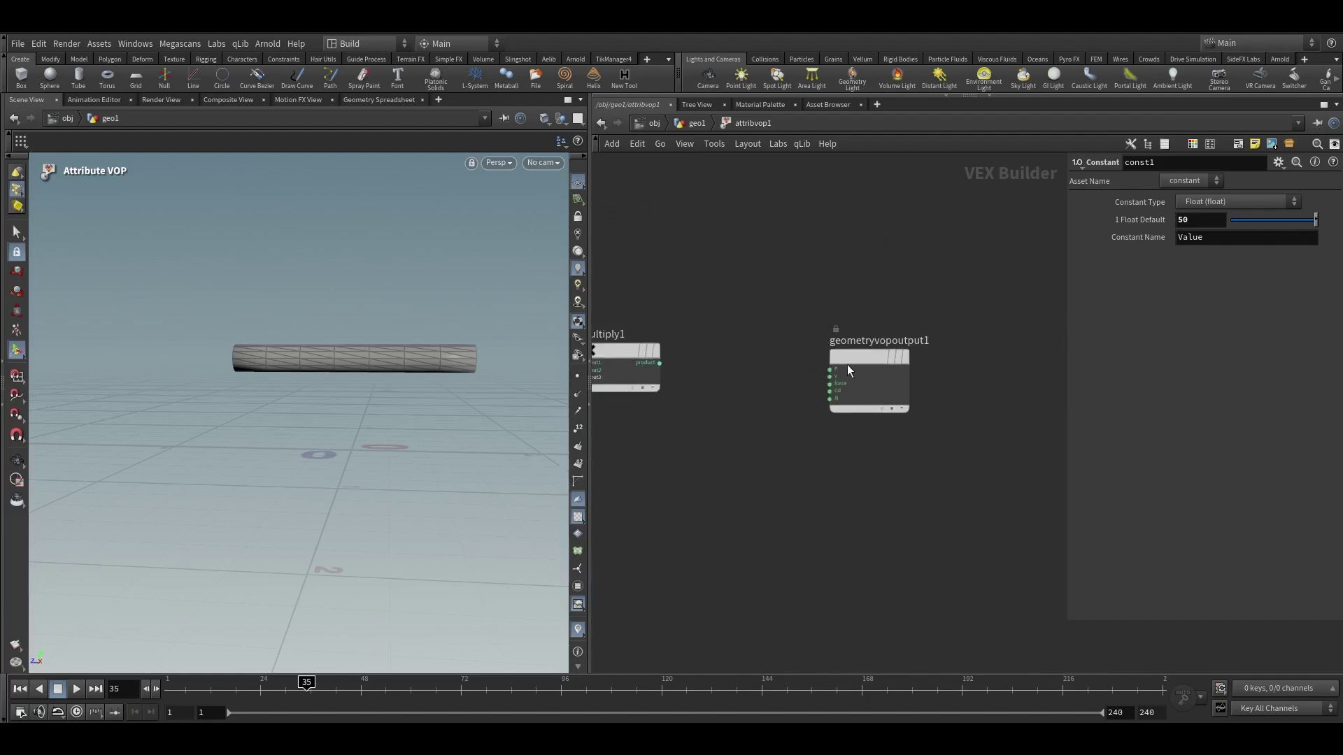
pyautogui.moveTo(846, 364); pyautogui.dragTo(950, 349)
# Add a Sine node after the Multiply and connect the Multiply's product to its input
pyautogui.press('Tab')
pyautogui.click(786, 635)
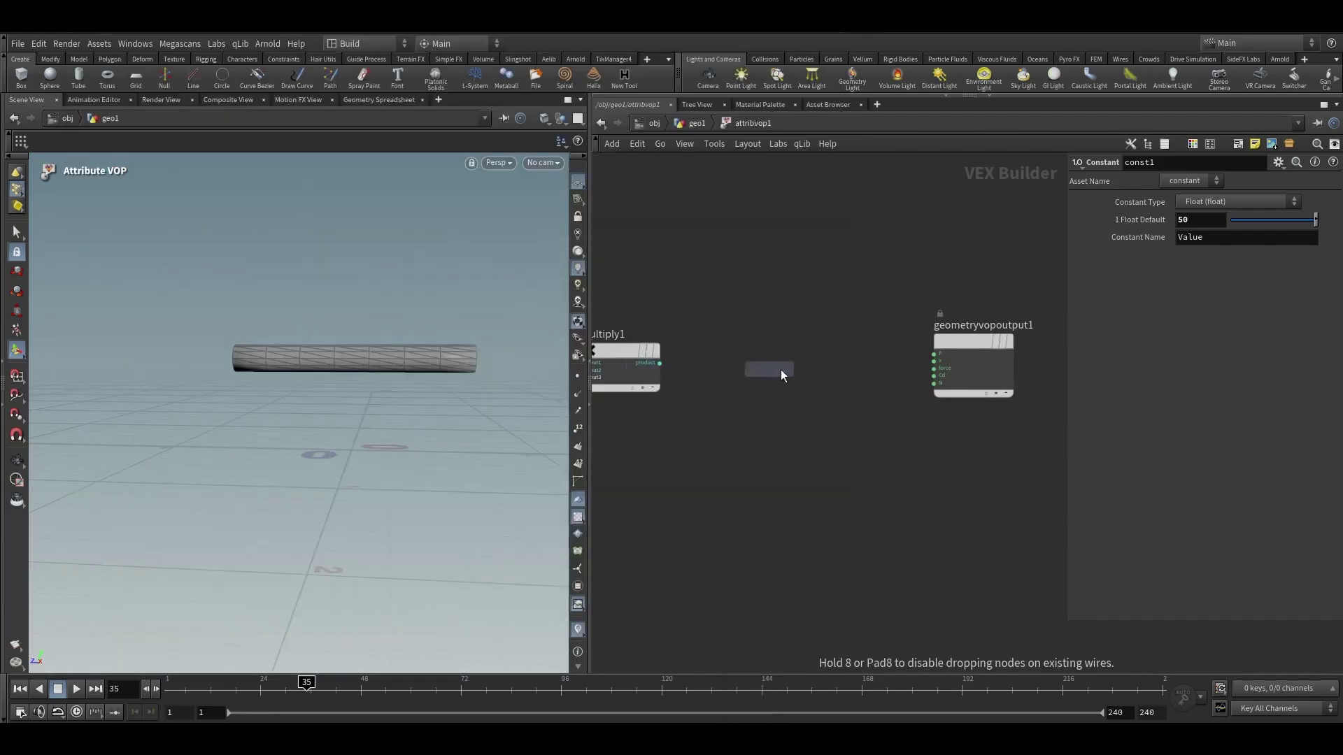
pyautogui.press('Tab')
pyautogui.write('sin')
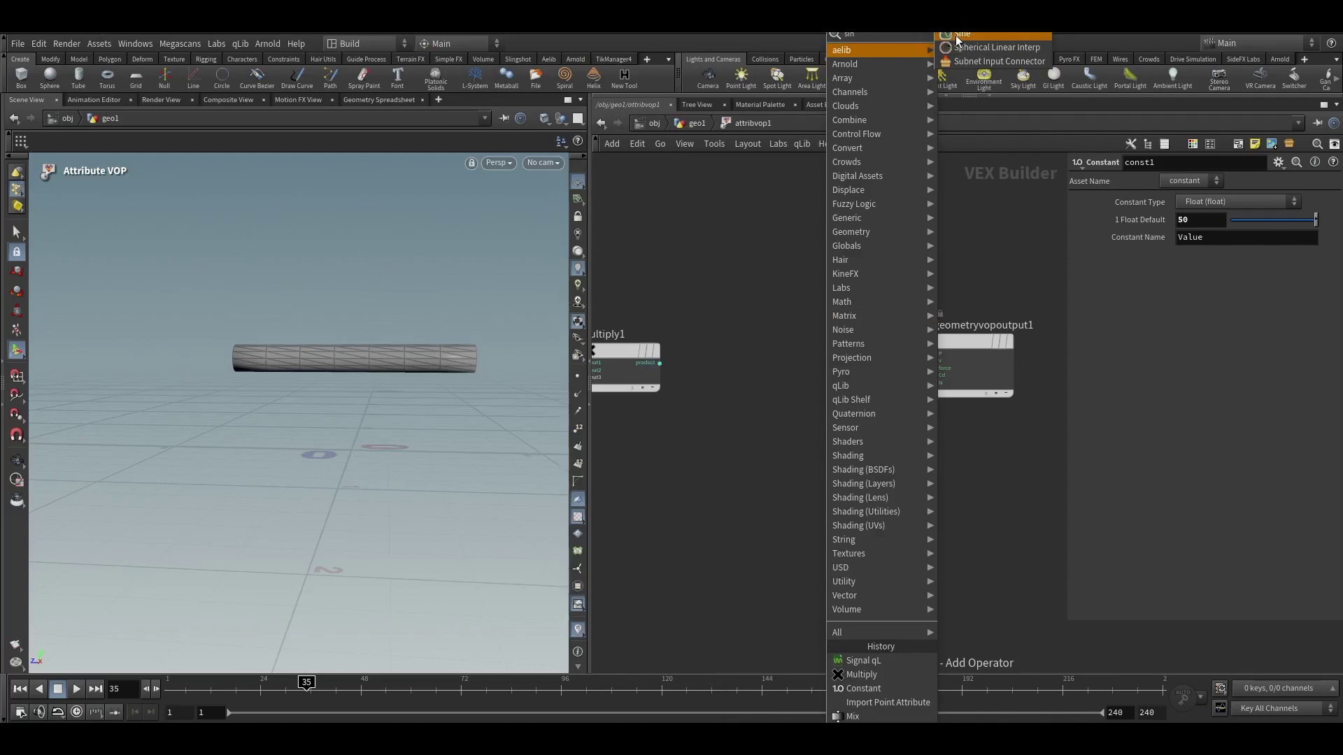
pyautogui.click(955, 35)
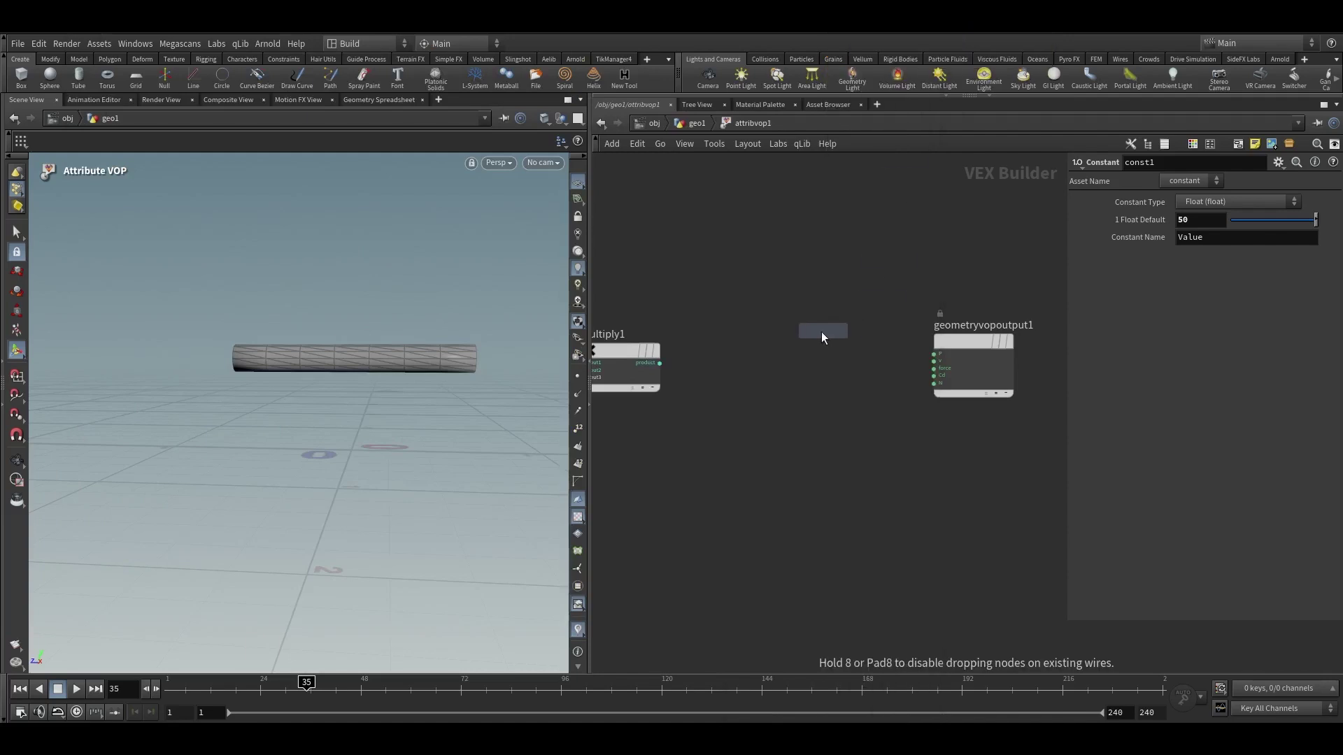
pyautogui.click(822, 331)
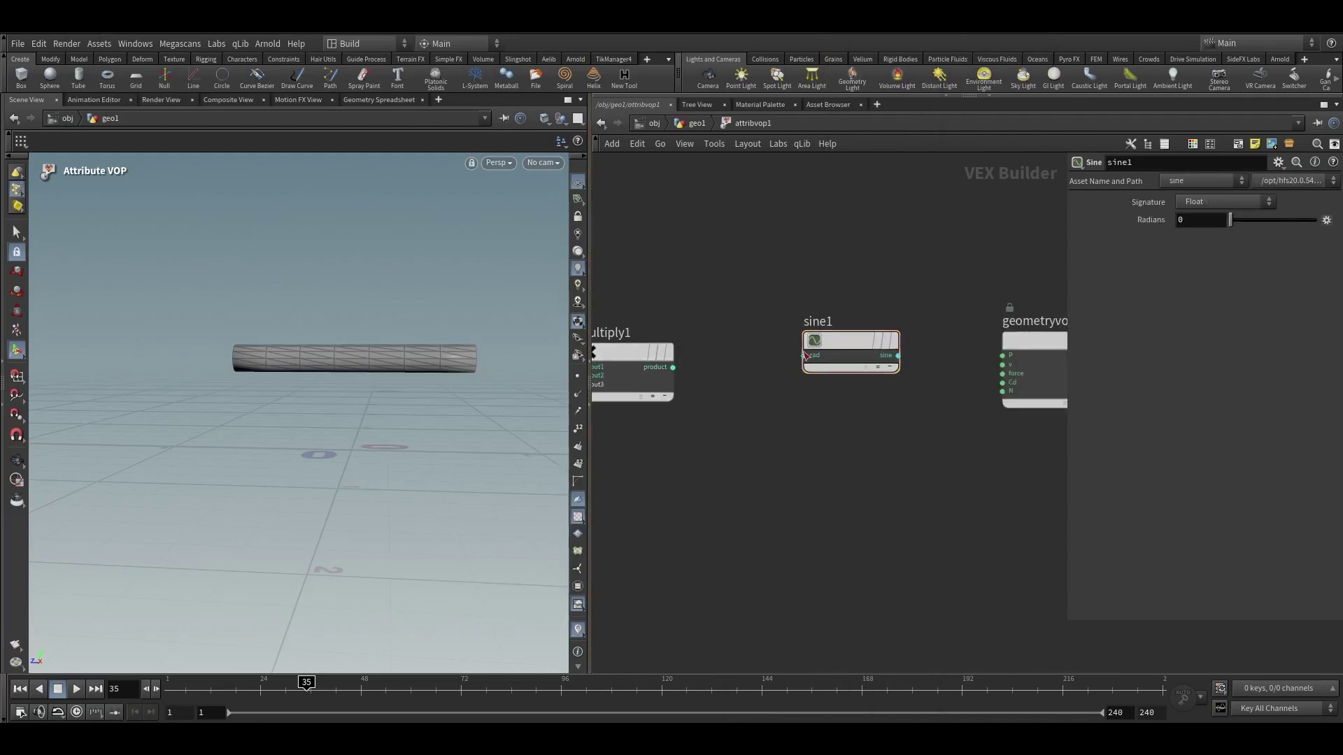
pyautogui.moveTo(805, 356); pyautogui.dragTo(673, 367)
pyautogui.press('h')
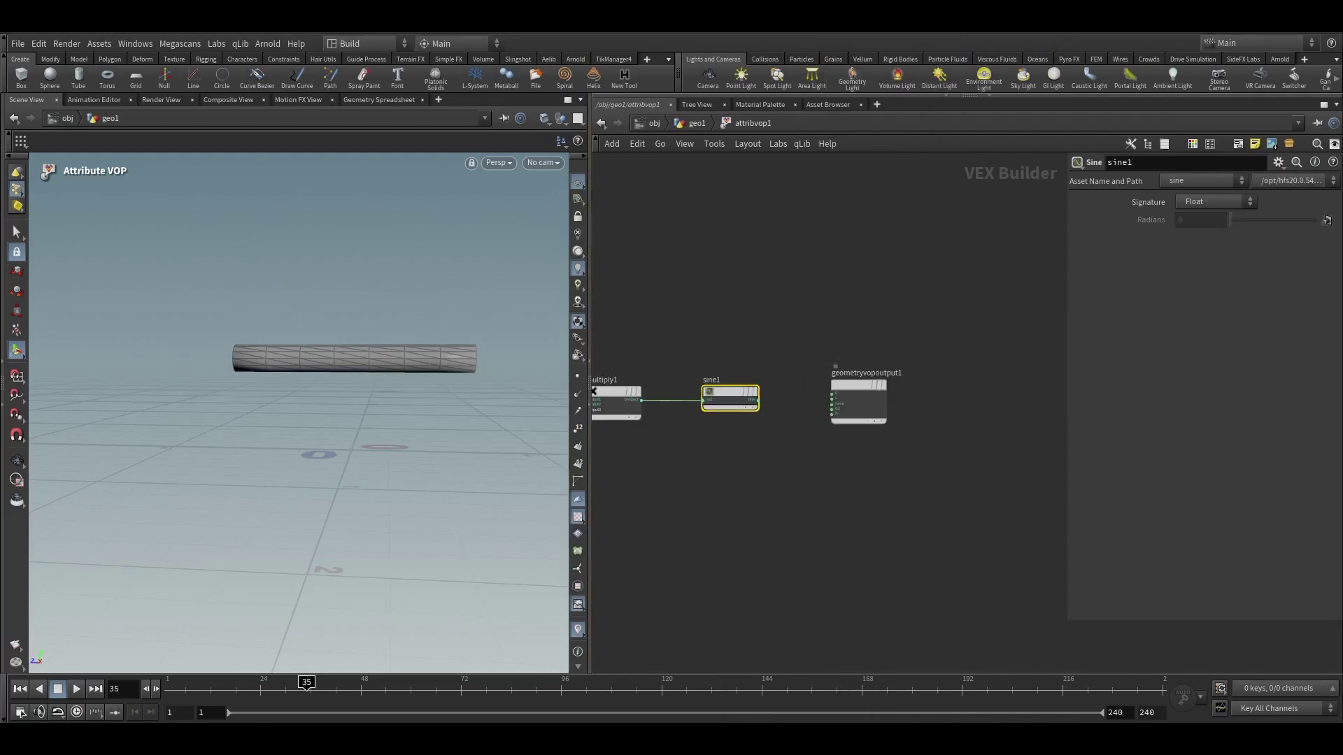
# Make room before the output node, add a second Multiply, and connect the Sine's result to its first input
pyautogui.moveTo(740, 384); pyautogui.dragTo(963, 381)
pyautogui.press('Tab')
pyautogui.write('mult')
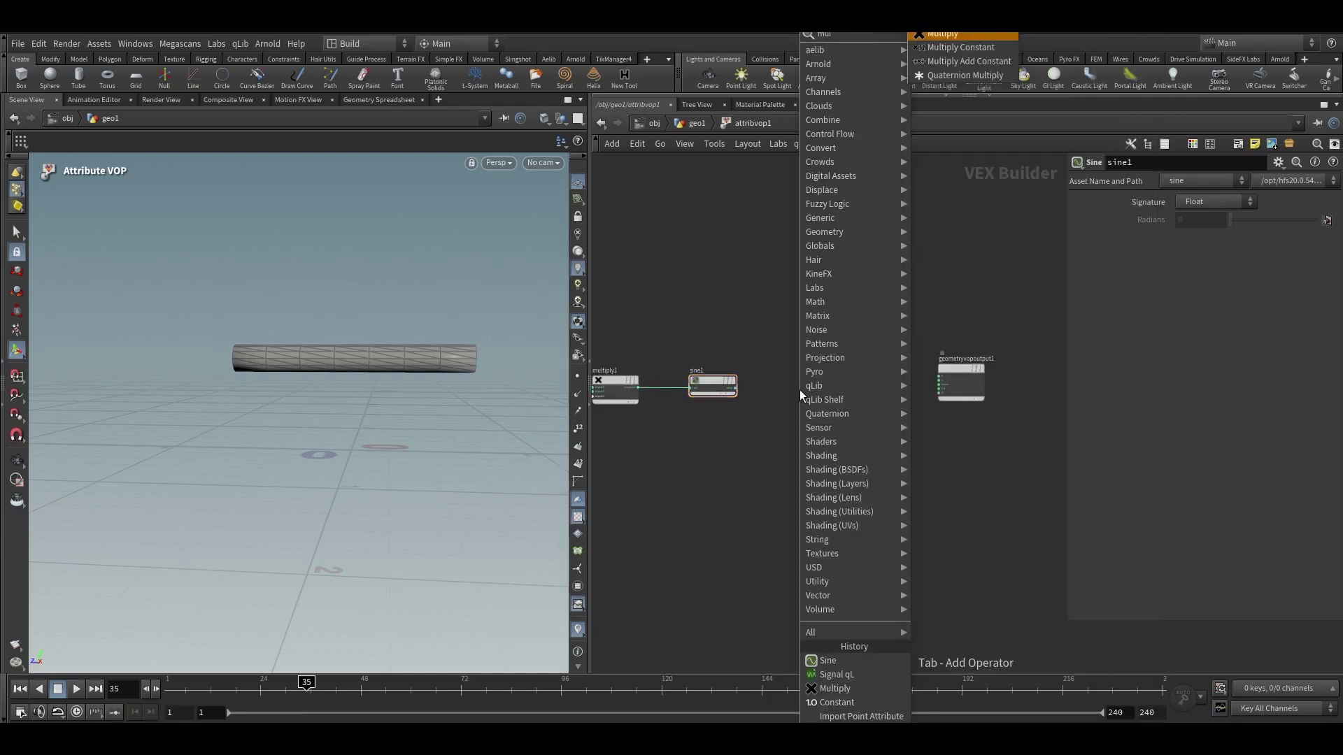
pyautogui.press('Return')
pyautogui.click(866, 379)
pyautogui.scroll(2, 735, 393)
pyautogui.moveTo(736, 383); pyautogui.dragTo(879, 384)
pyautogui.scroll(2, 879, 385)
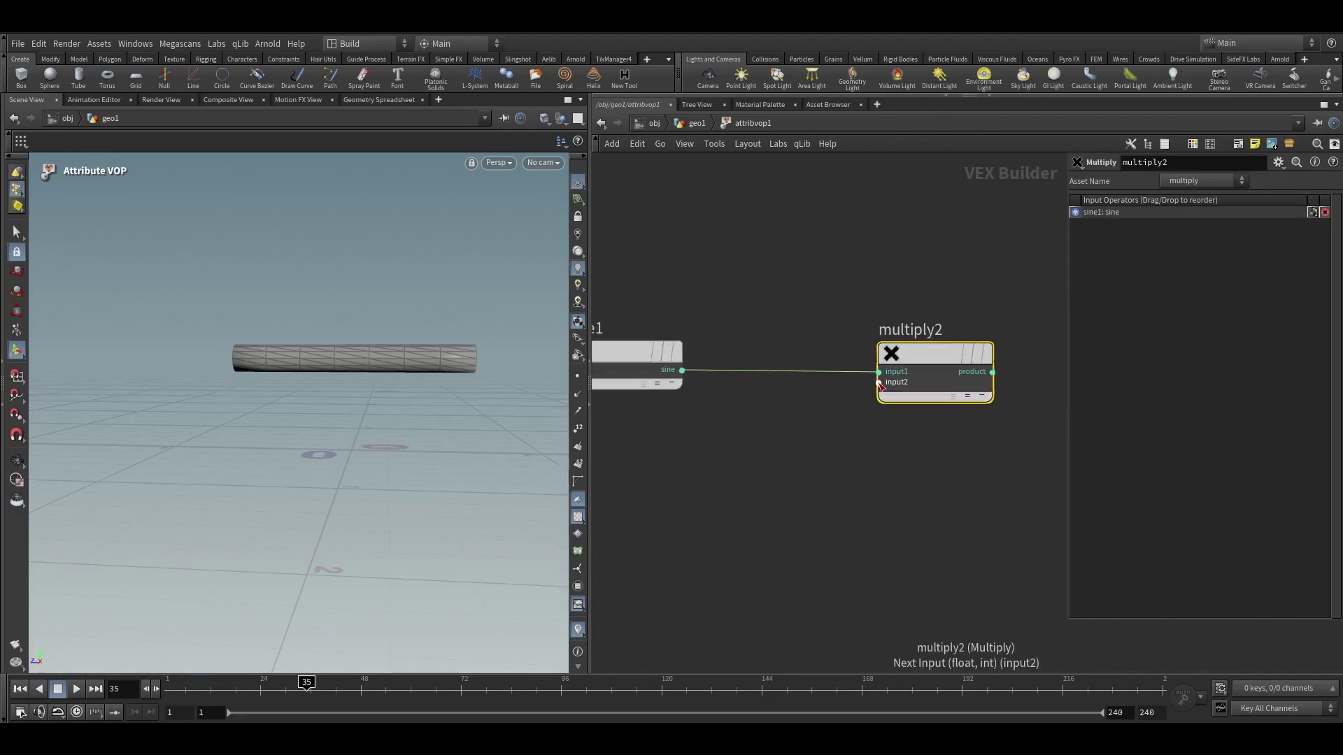
# Promote the second Multiply's second input to a parameter and label it "scale"
pyautogui.rightClick(881, 384)
pyautogui.click(895, 393)
pyautogui.scroll(1, 826, 434)
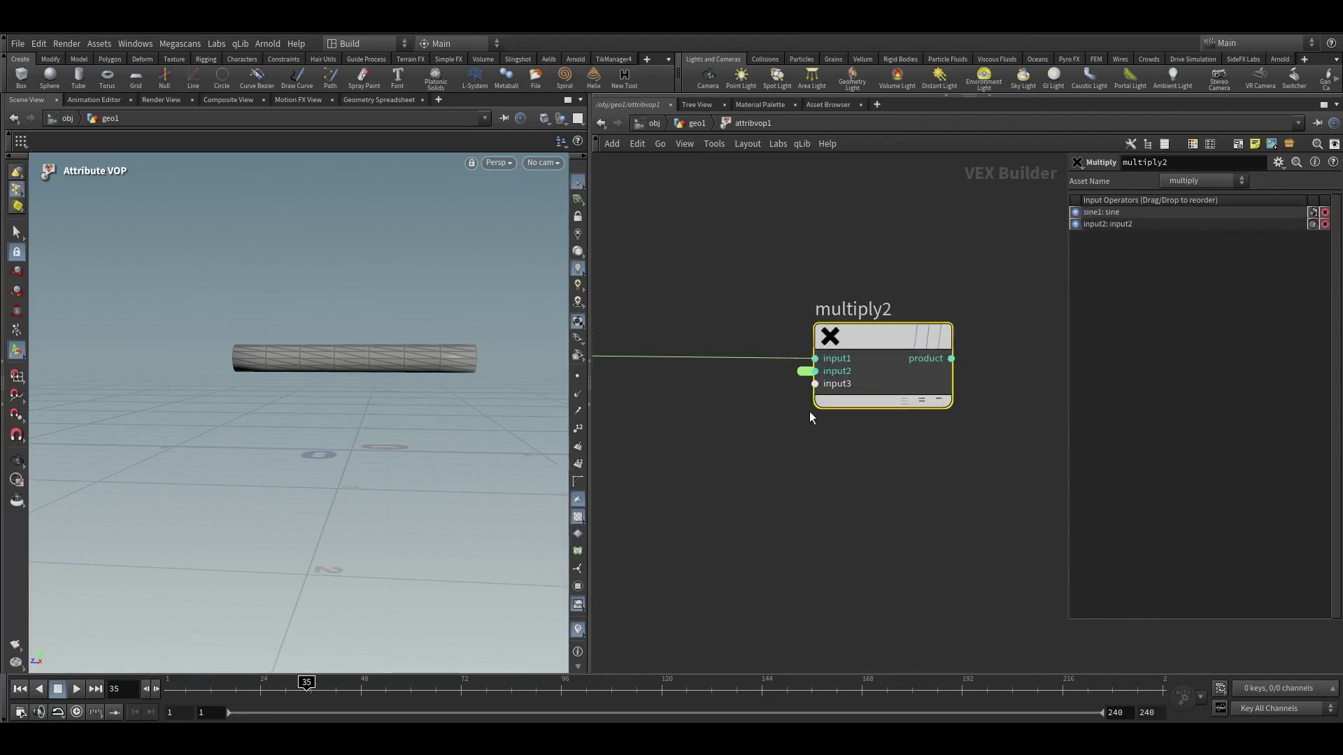
pyautogui.click(801, 373)
pyautogui.tripleClick(1253, 236)
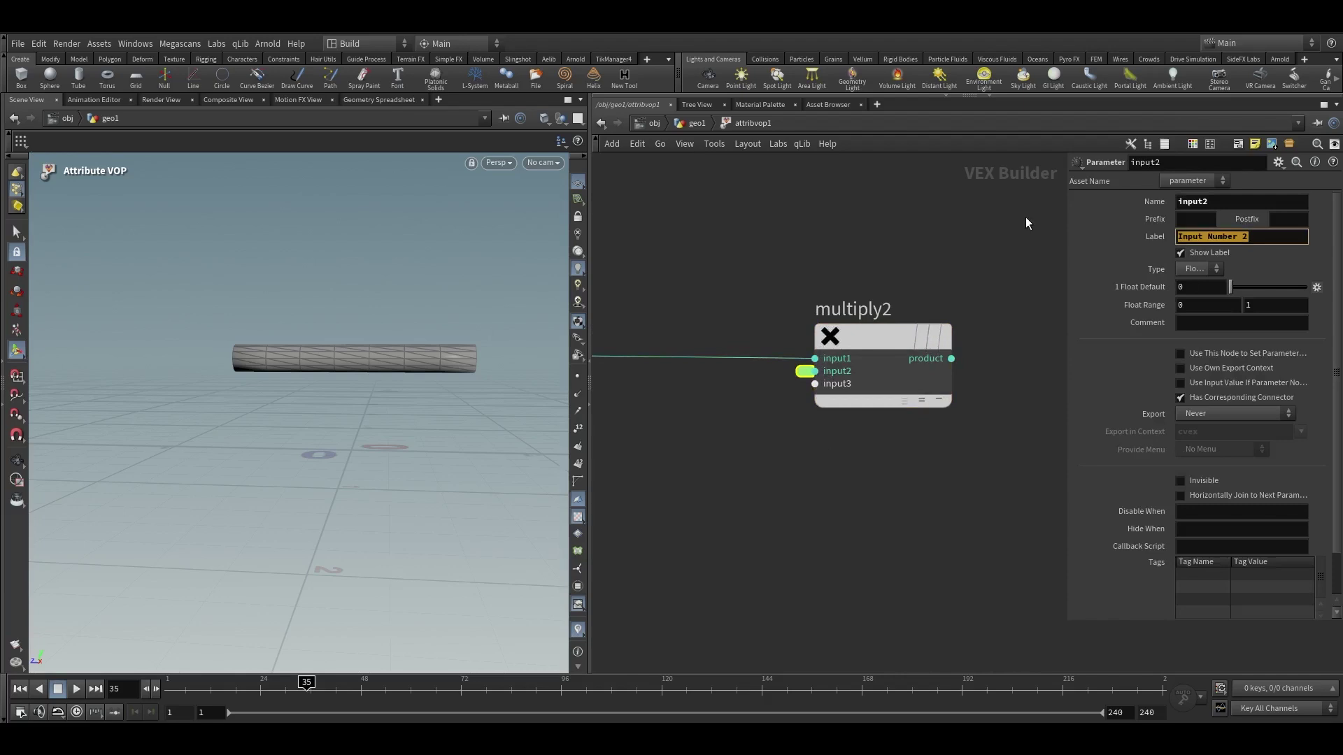
pyautogui.write('scale')
pyautogui.press('Return')
# Shift the output node farther away and add an Import Point Attribute node above the second Multiply
pyautogui.scroll(-4, 786, 329)
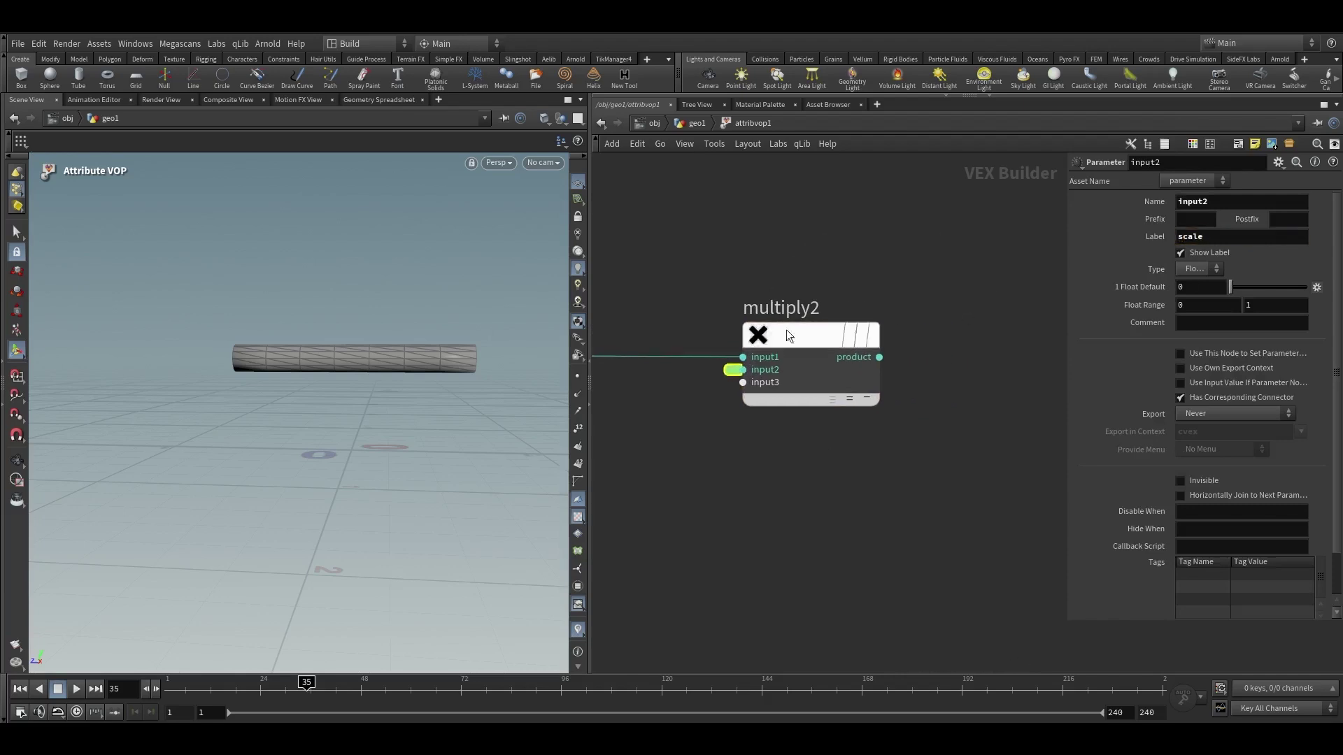
pyautogui.moveTo(850, 362); pyautogui.dragTo(926, 379)
pyautogui.press('Tab')
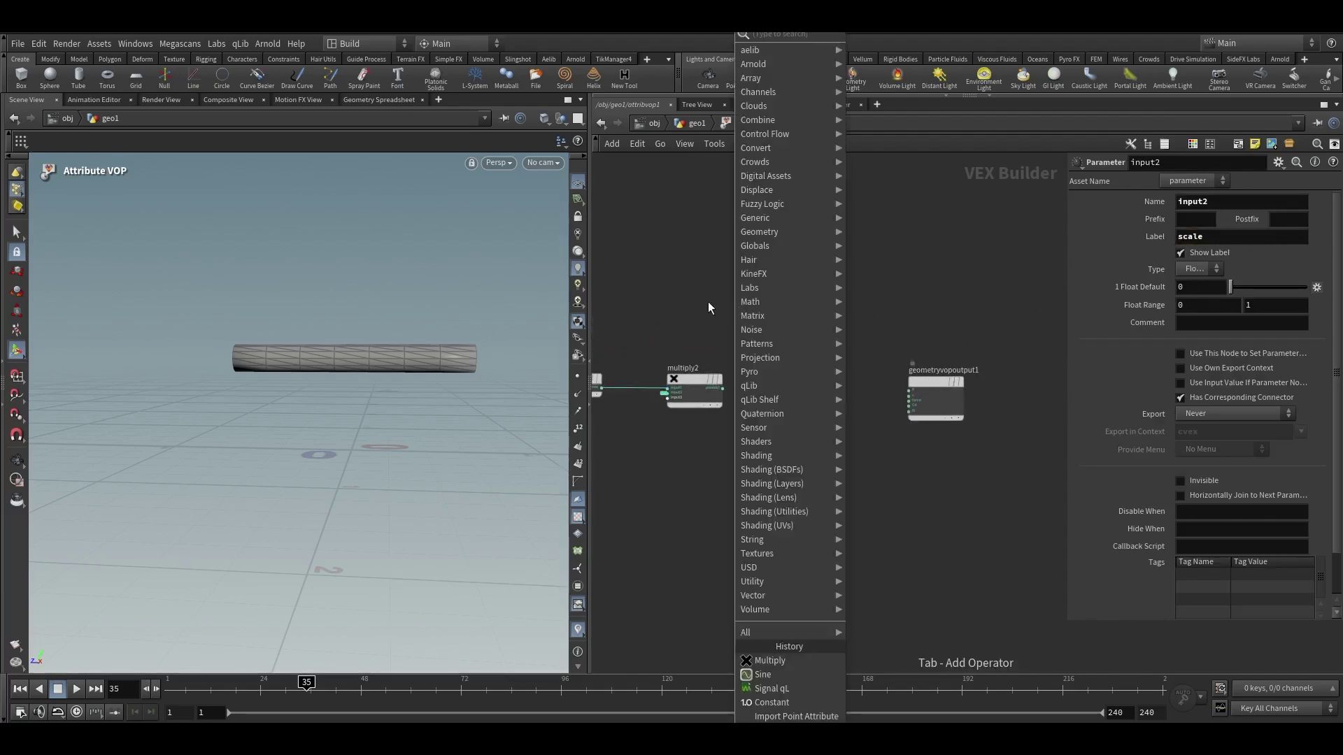
pyautogui.write('imp')
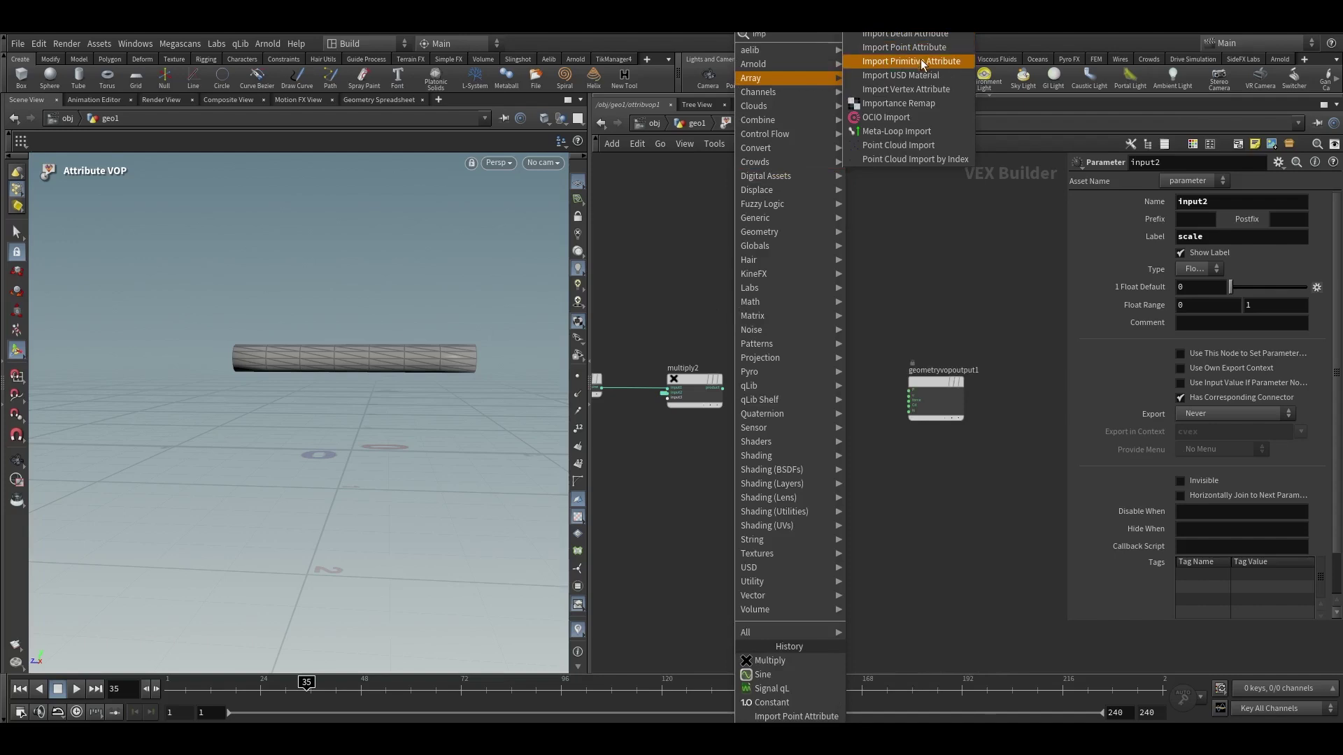
pyautogui.click(905, 47)
pyautogui.click(720, 250)
pyautogui.scroll(3, 699, 241)
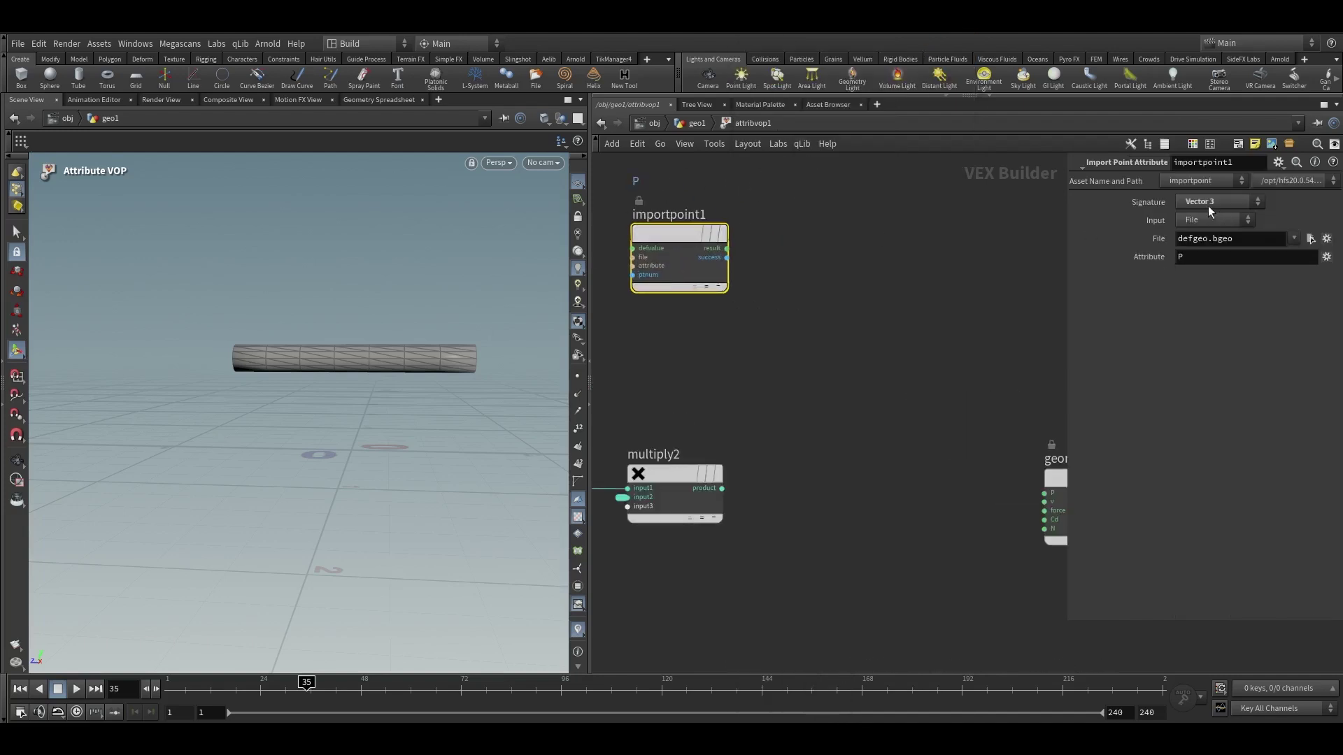
# Set the Import Point Attribute node to read attribute P from the First Input
pyautogui.click(1193, 223)
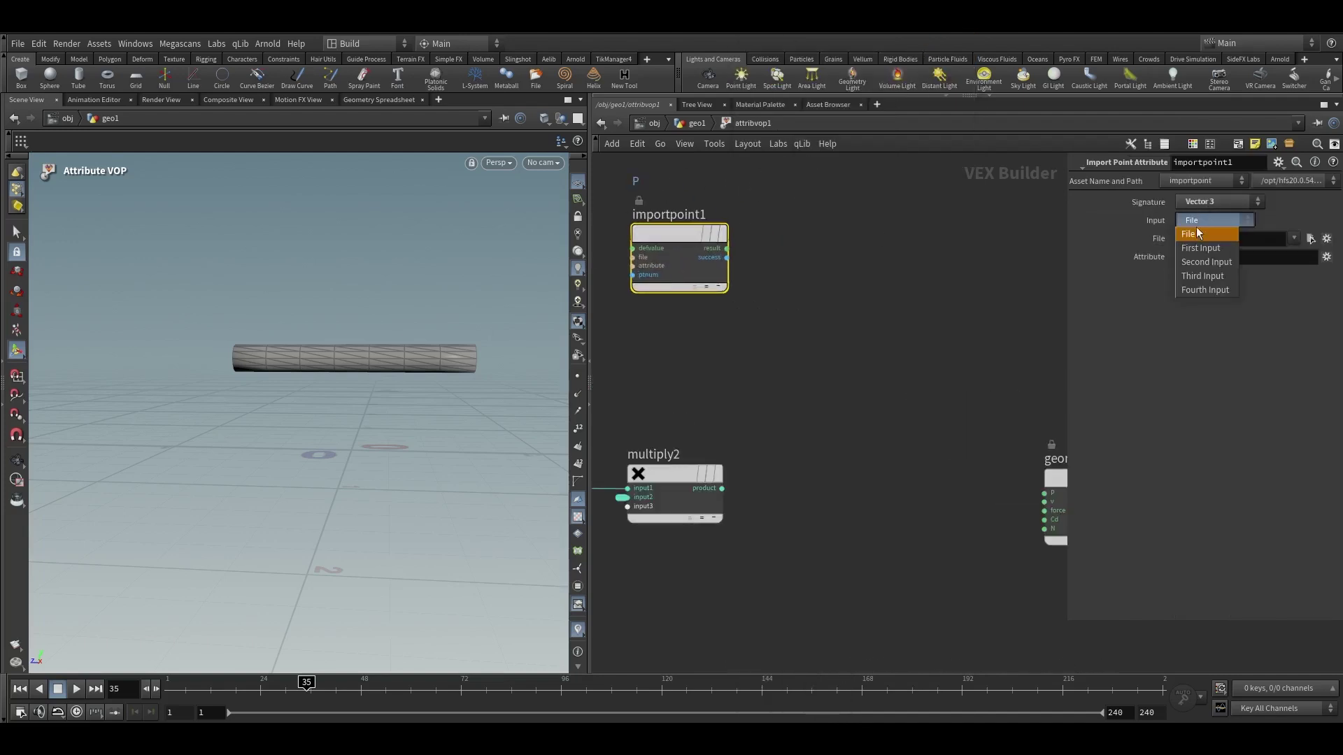
pyautogui.click(1189, 248)
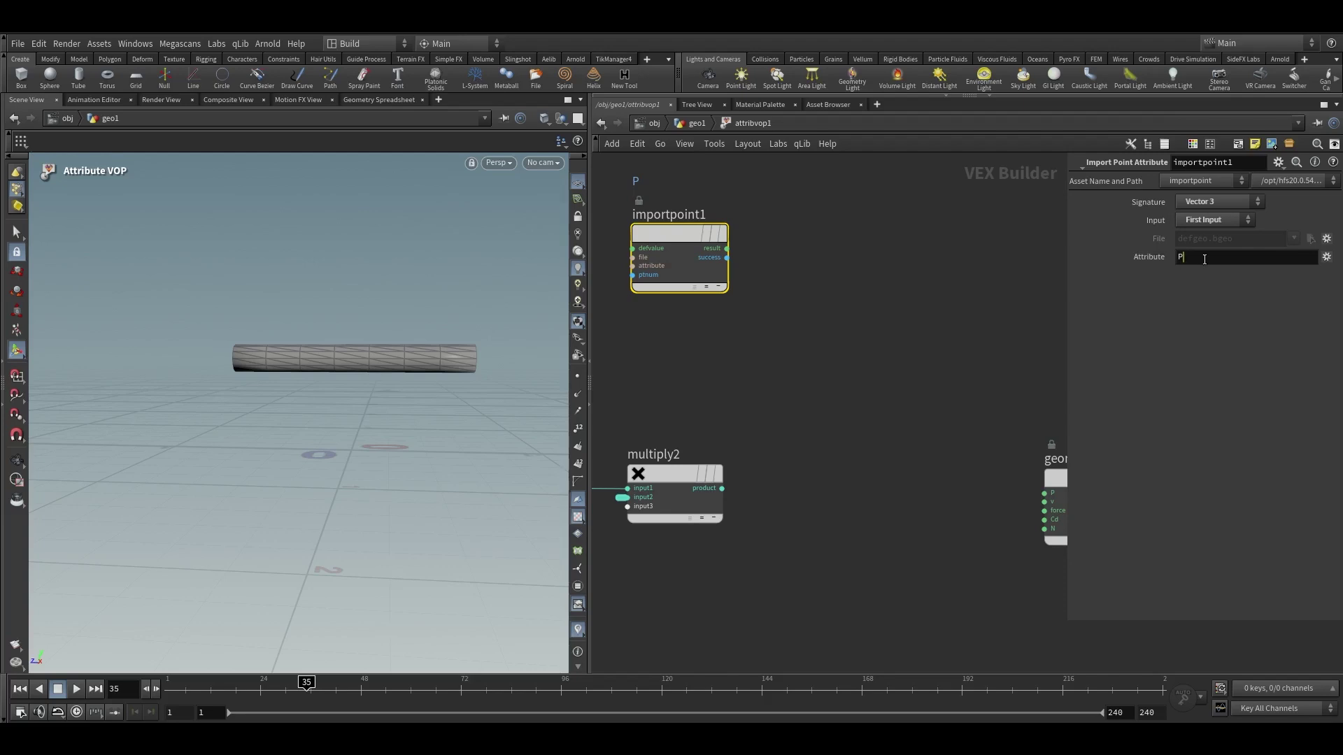
pyautogui.moveTo(1205, 260); pyautogui.dragTo(1155, 259)
pyautogui.moveTo(896, 312); pyautogui.dragTo(983, 309, button='middle')
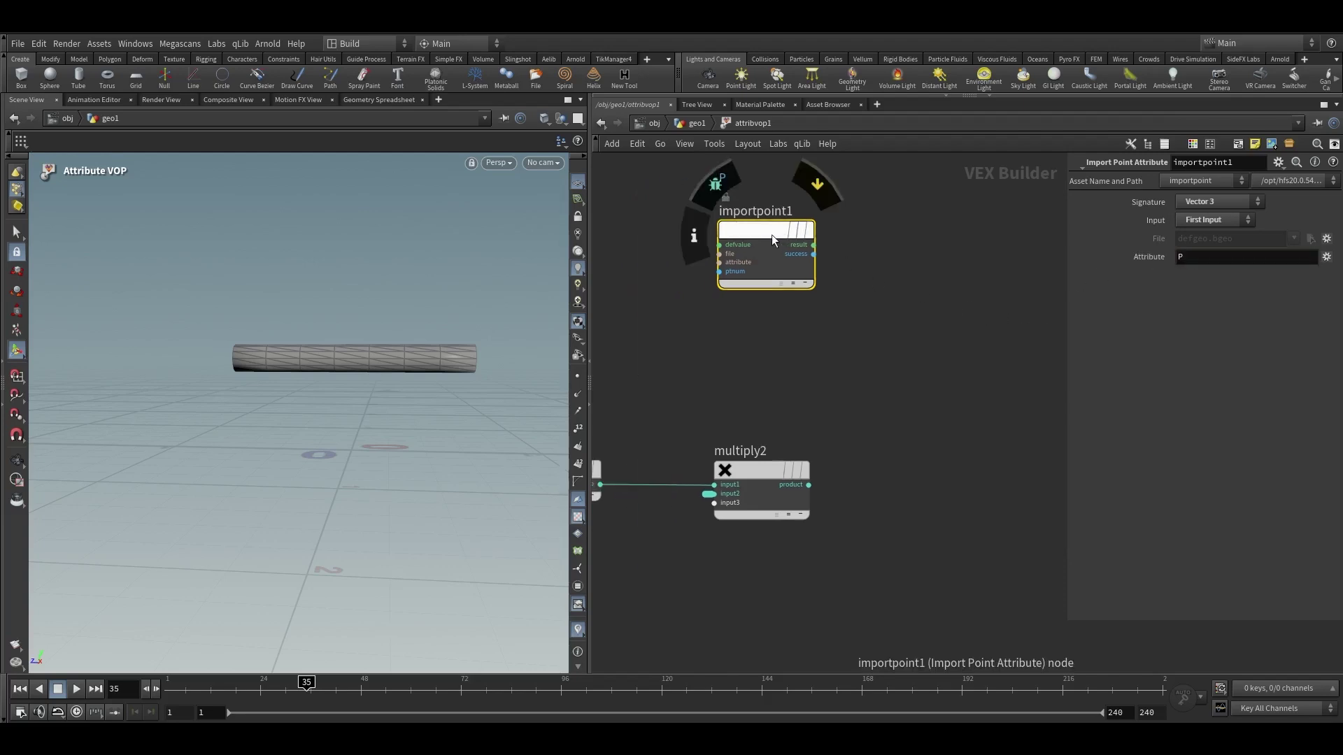
# Duplicate the Import Point Attribute node below the original and set the copy to read P from the Second Input
pyautogui.keyDown('alt'); pyautogui.moveTo(769, 234); pyautogui.dragTo(762, 330); pyautogui.keyUp('alt')
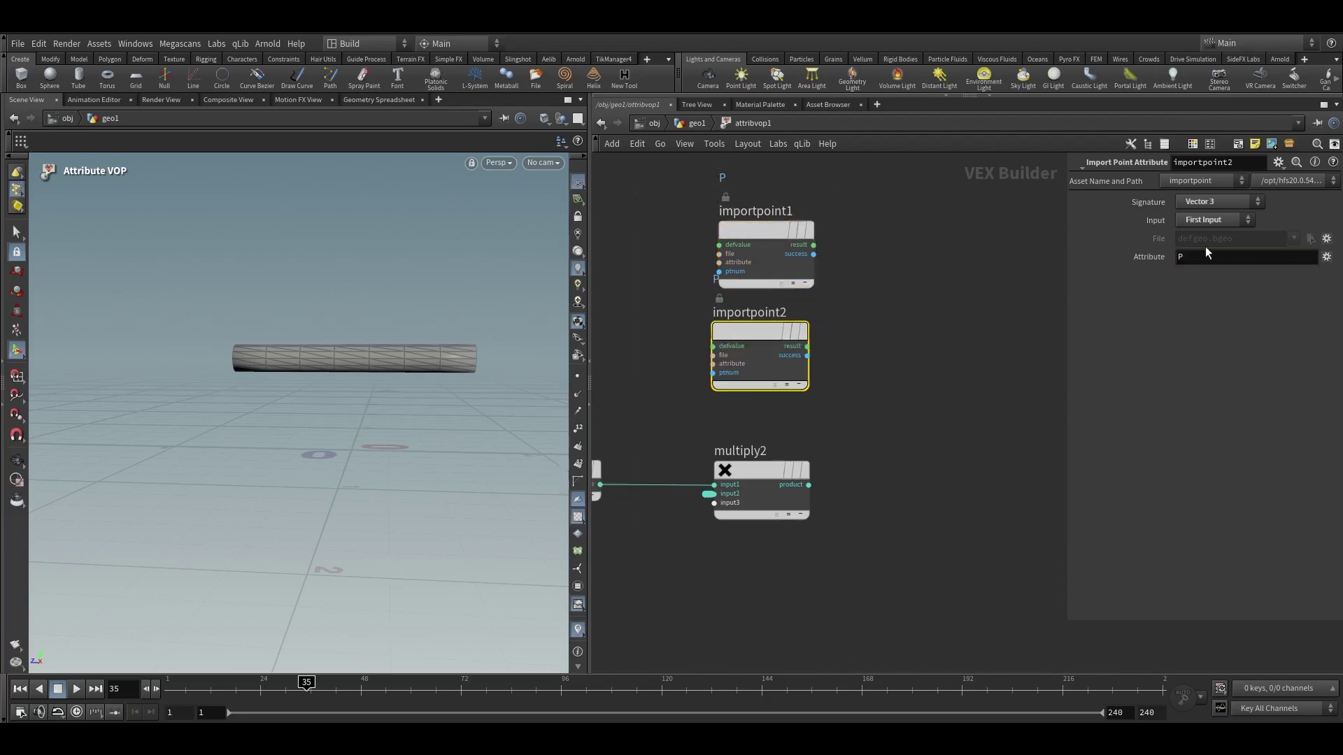
pyautogui.click(1196, 220)
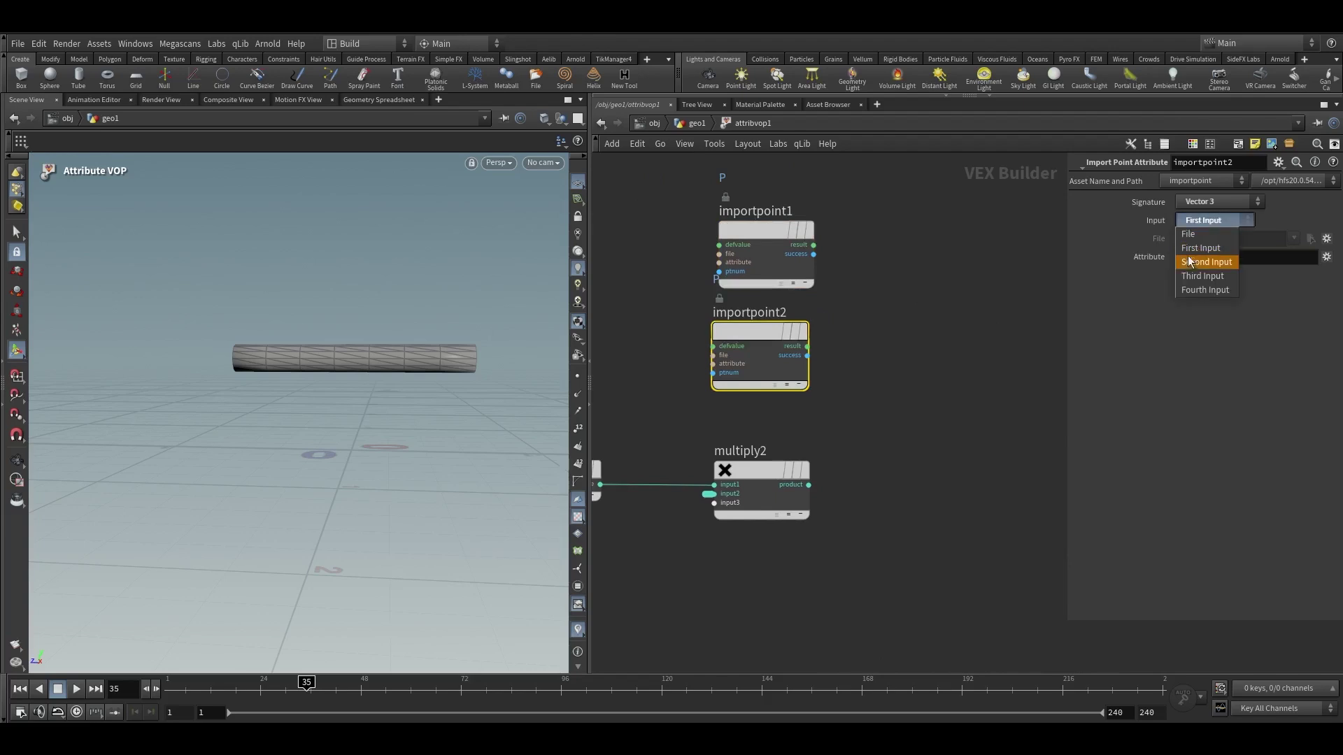
pyautogui.click(1186, 264)
pyautogui.moveTo(908, 387); pyautogui.dragTo(845, 355, button='middle')
# Add a Mix node beyond the Import Point Attribute and second Multiply nodes
pyautogui.press('Tab')
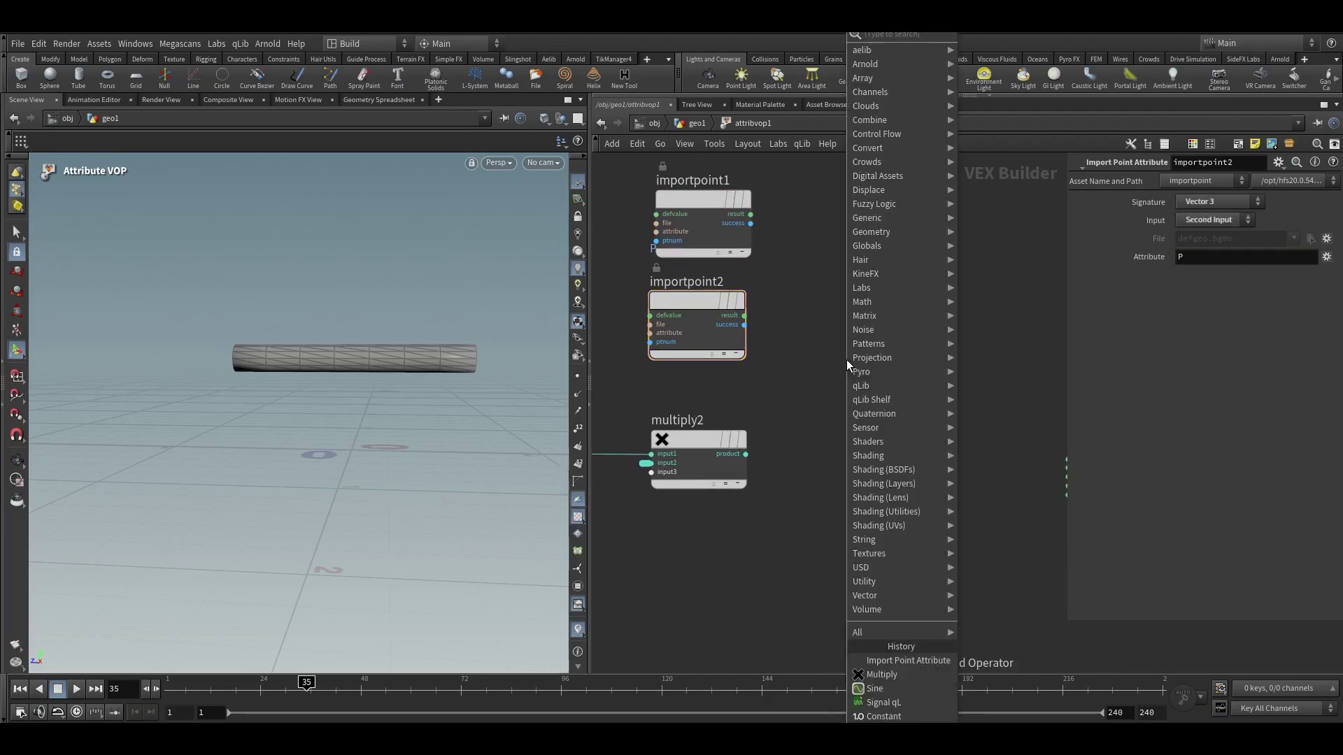
pyautogui.moveTo(849, 356)
pyautogui.write('mix')
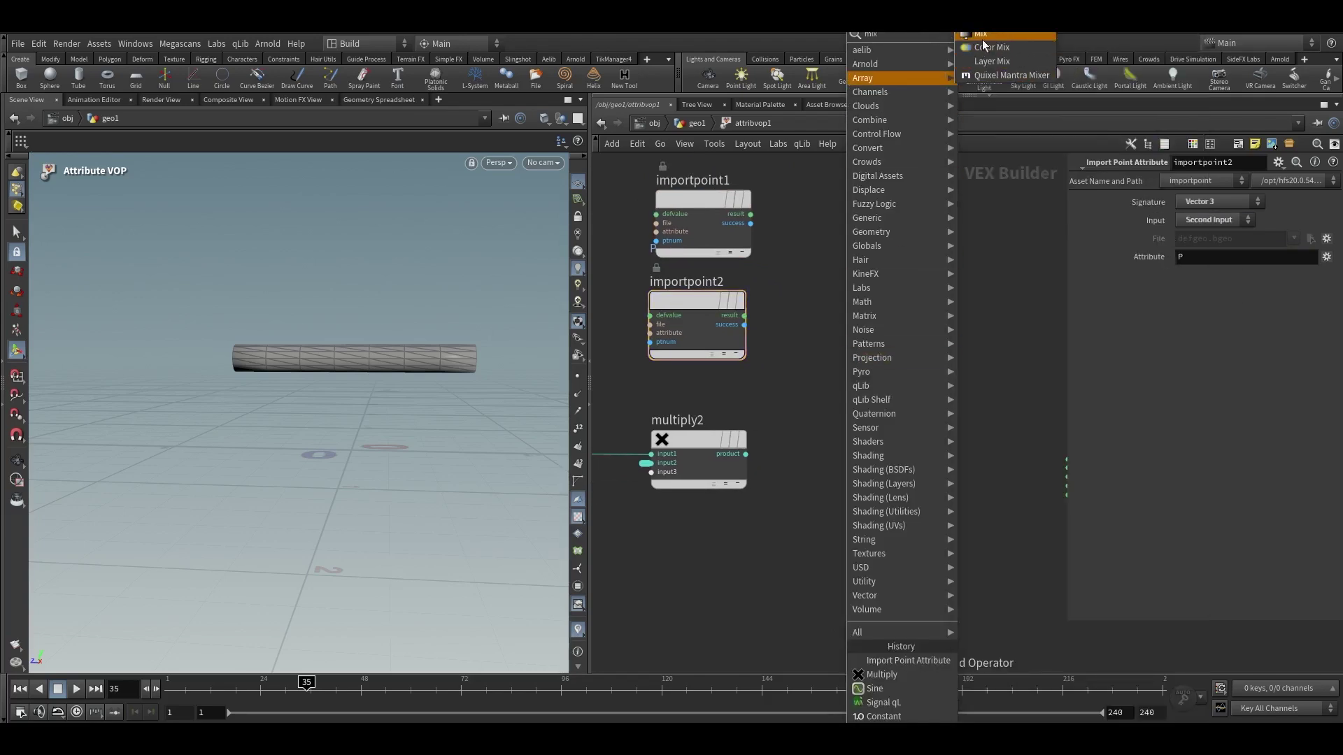
pyautogui.click(982, 36)
pyautogui.click(963, 370)
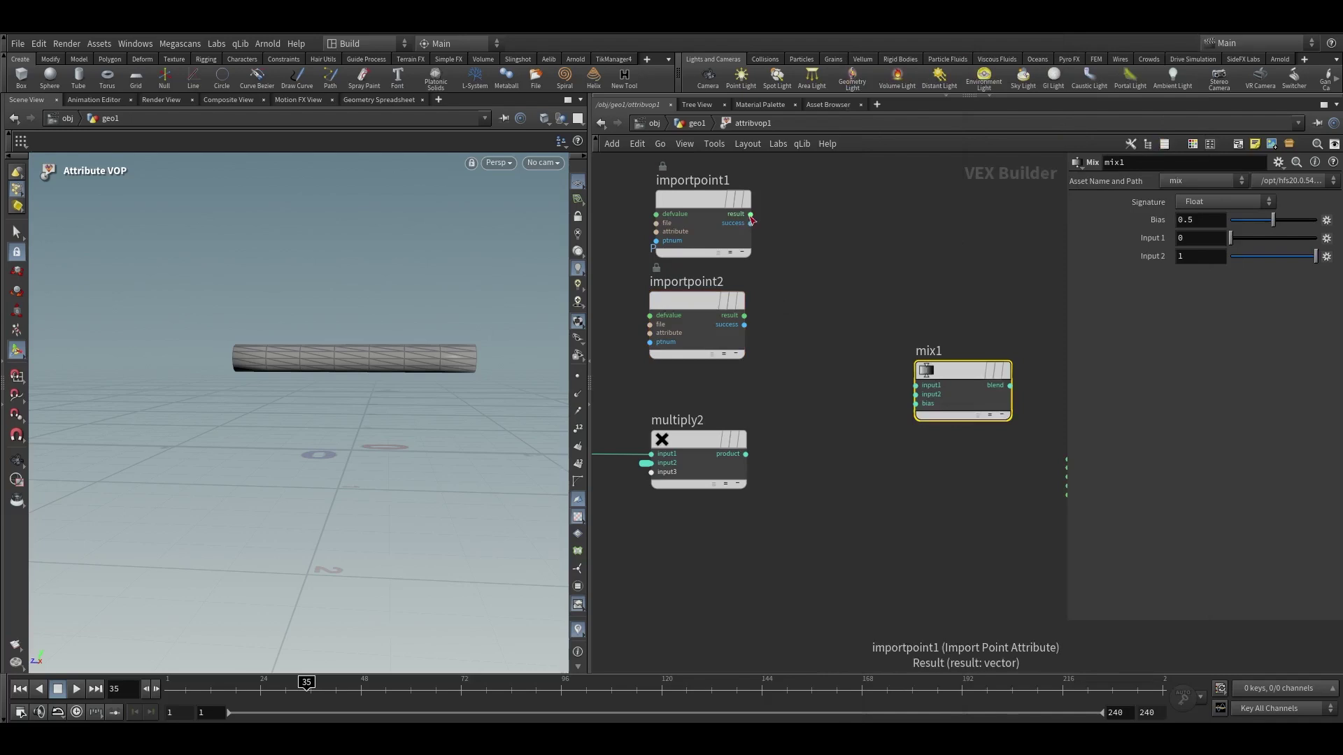
# Wire the first and second Import Point Attribute results into the Mix inputs, and the second Multiply's product into its bias
pyautogui.moveTo(751, 217); pyautogui.dragTo(920, 371)
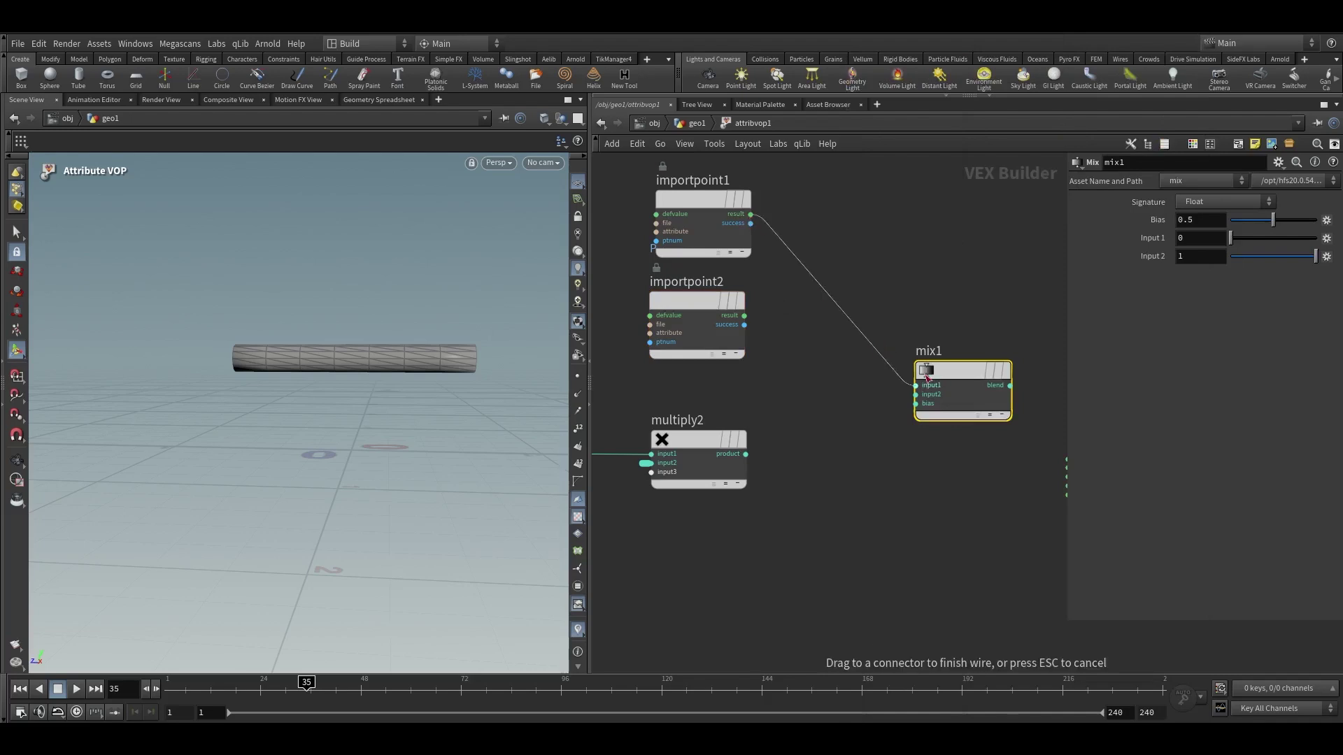
pyautogui.moveTo(746, 316)
pyautogui.mouseDown()
pyautogui.moveTo(890, 399)
pyautogui.moveTo(916, 394)
pyautogui.mouseUp()
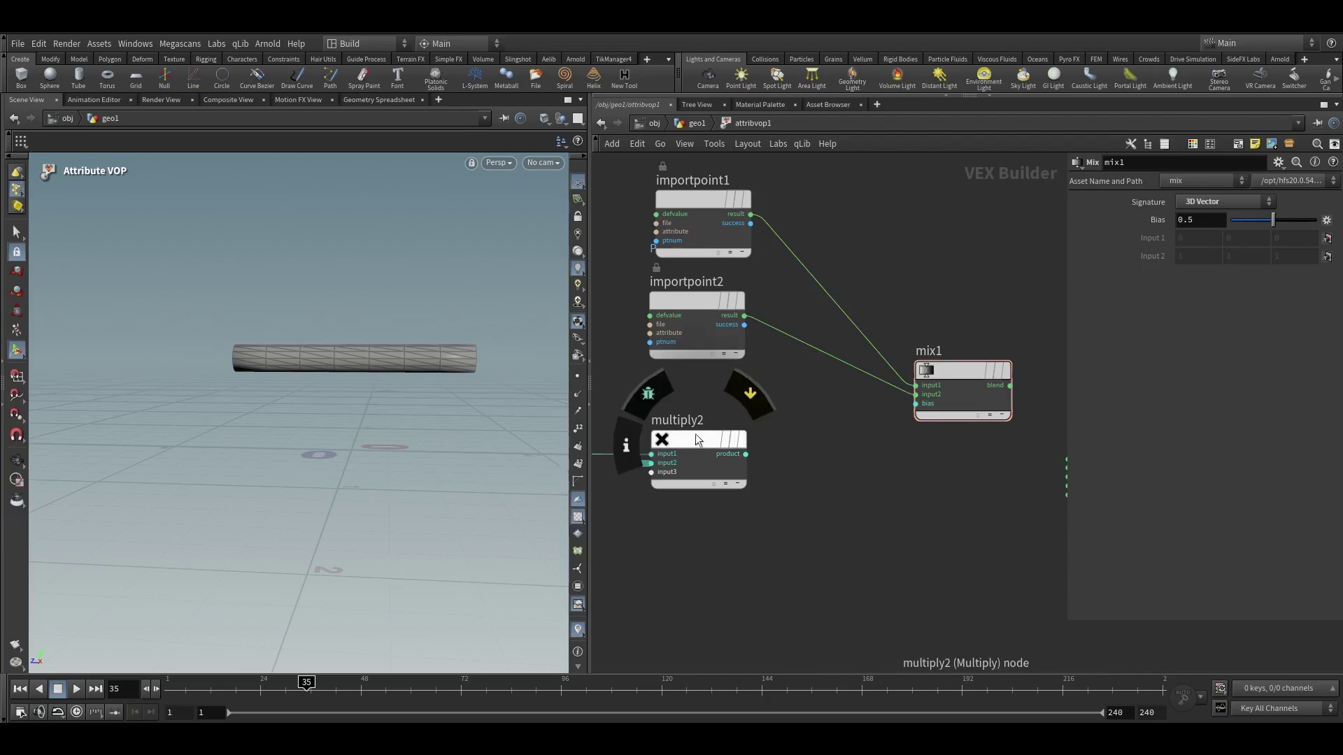
pyautogui.moveTo(746, 455); pyautogui.dragTo(916, 403)
# Connect the Mix node's blend output to P on the geometry output node
pyautogui.moveTo(947, 455); pyautogui.dragTo(800, 428, button='middle')
pyautogui.scroll(2, 896, 414)
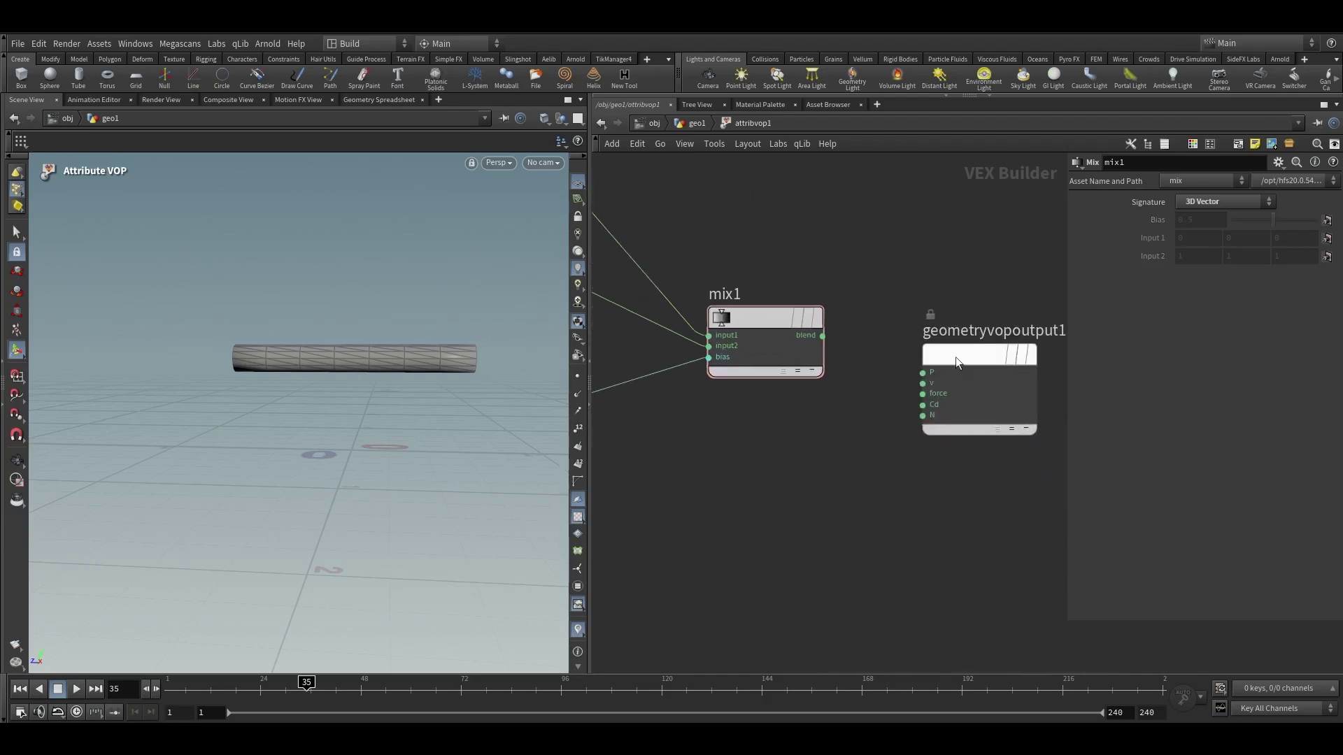
pyautogui.moveTo(822, 335); pyautogui.dragTo(923, 373)
# Return to the geometry network, set the Attribute VOP's scale to .5 and scrub the timeline to preview the bending
pyautogui.click(702, 125)
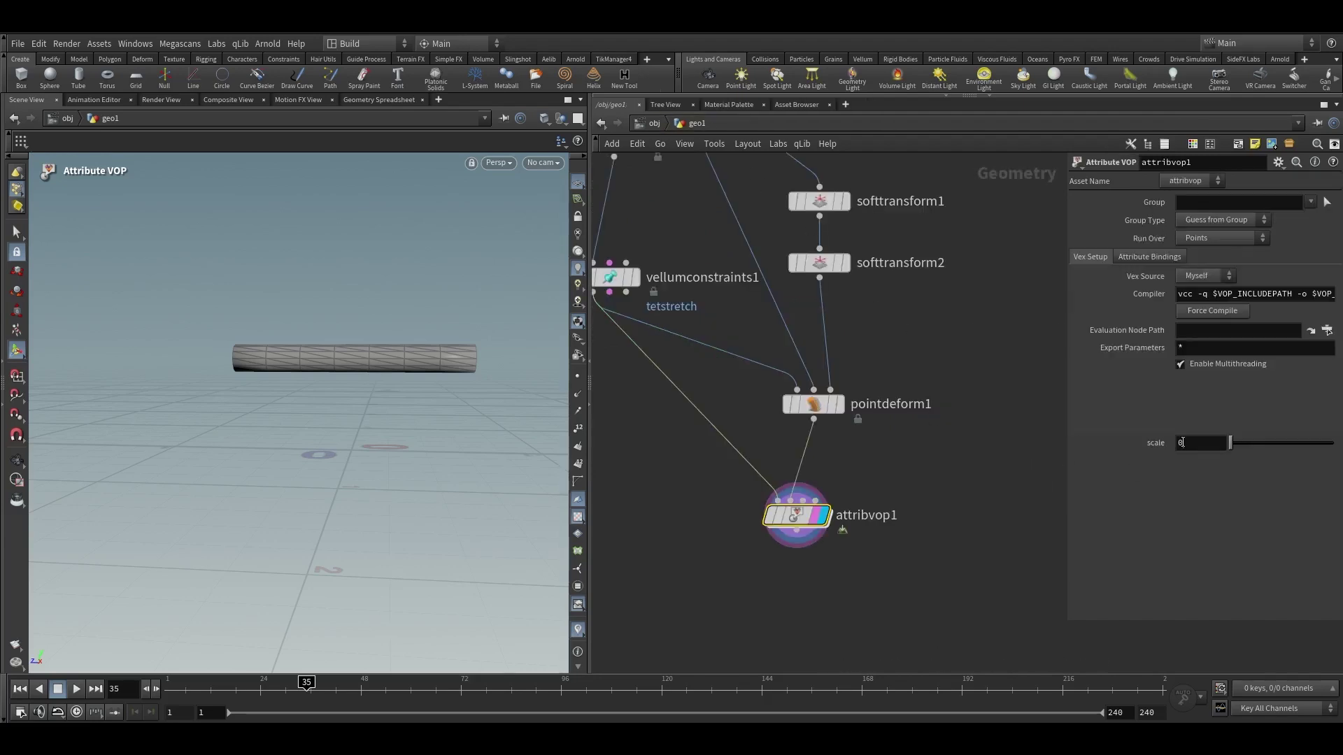
pyautogui.write('.5')
pyautogui.press('Return')
pyautogui.moveTo(306, 682); pyautogui.dragTo(962, 680)
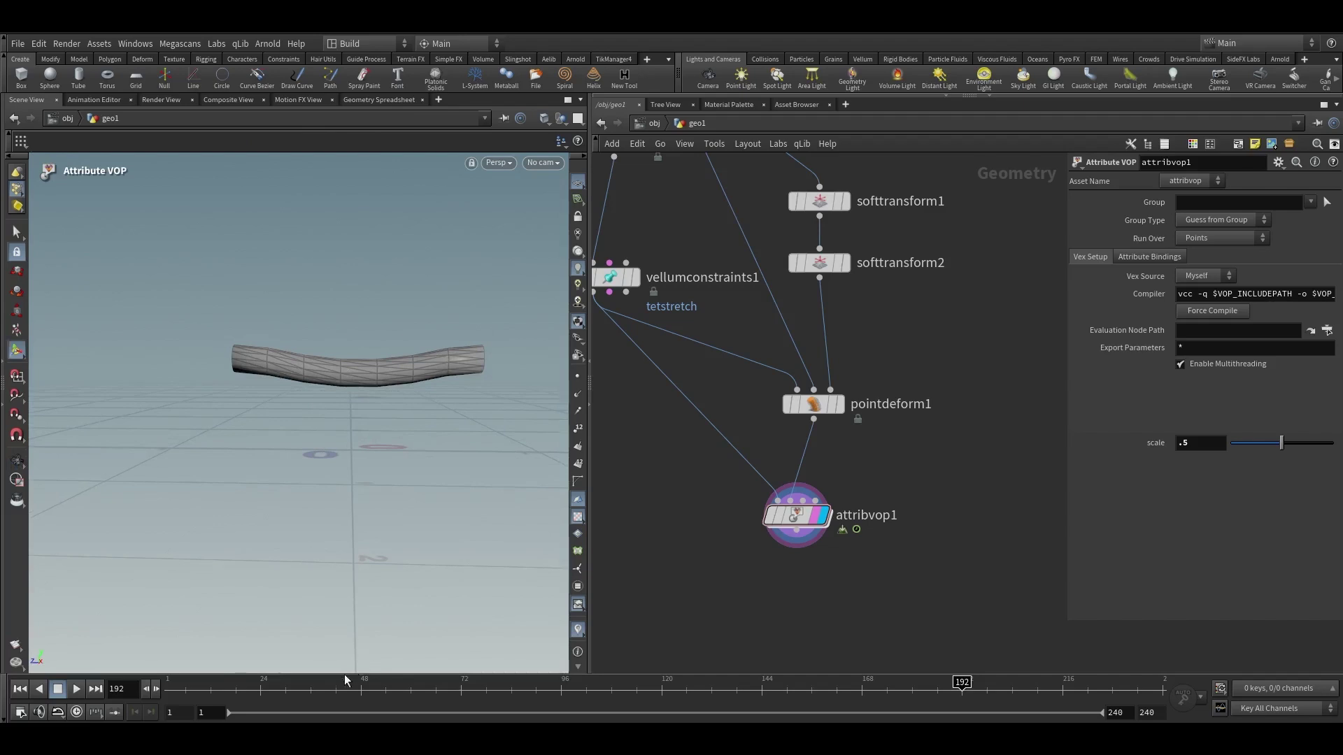
pyautogui.moveTo(345, 680)
pyautogui.mouseDown()
pyautogui.moveTo(402, 680)
pyautogui.moveTo(327, 680)
pyautogui.mouseUp()
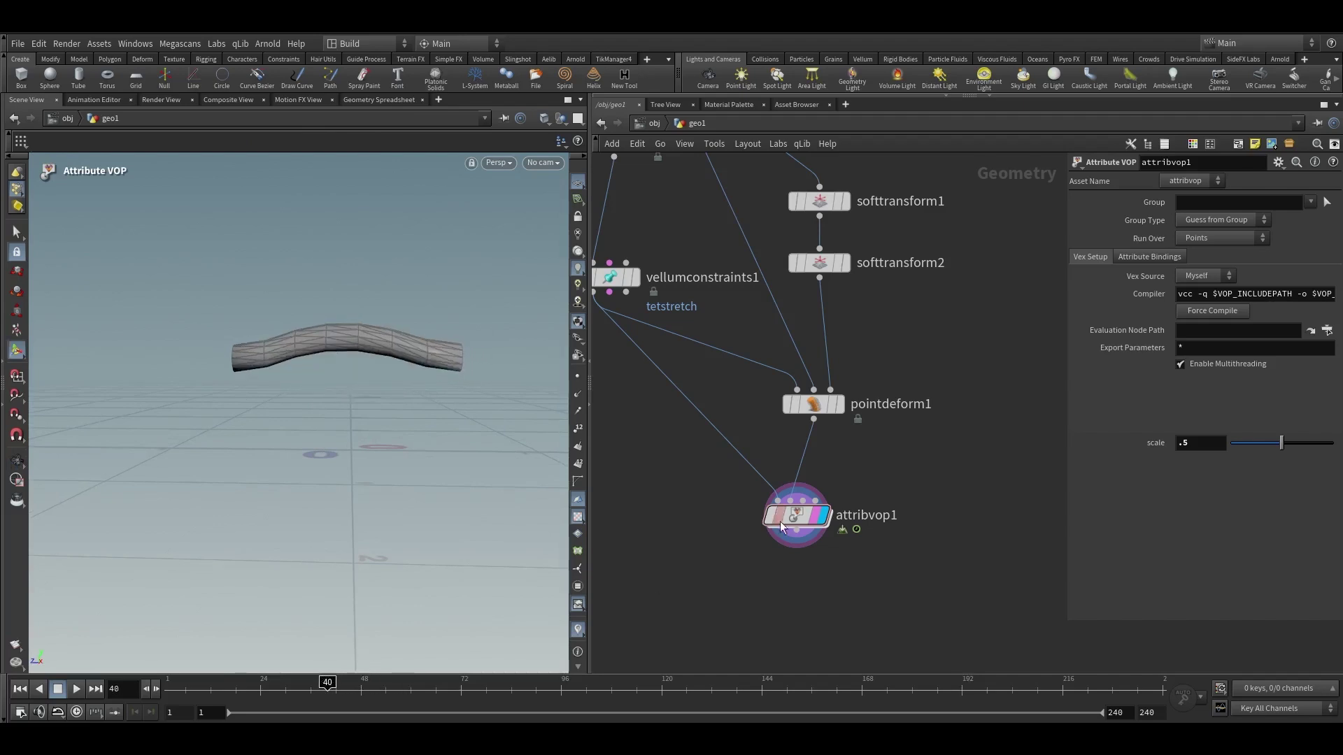
# Inside the Attribute VOP, insert an Add node on the wire between the Sine and the second Multiply
pyautogui.doubleClick(782, 523)
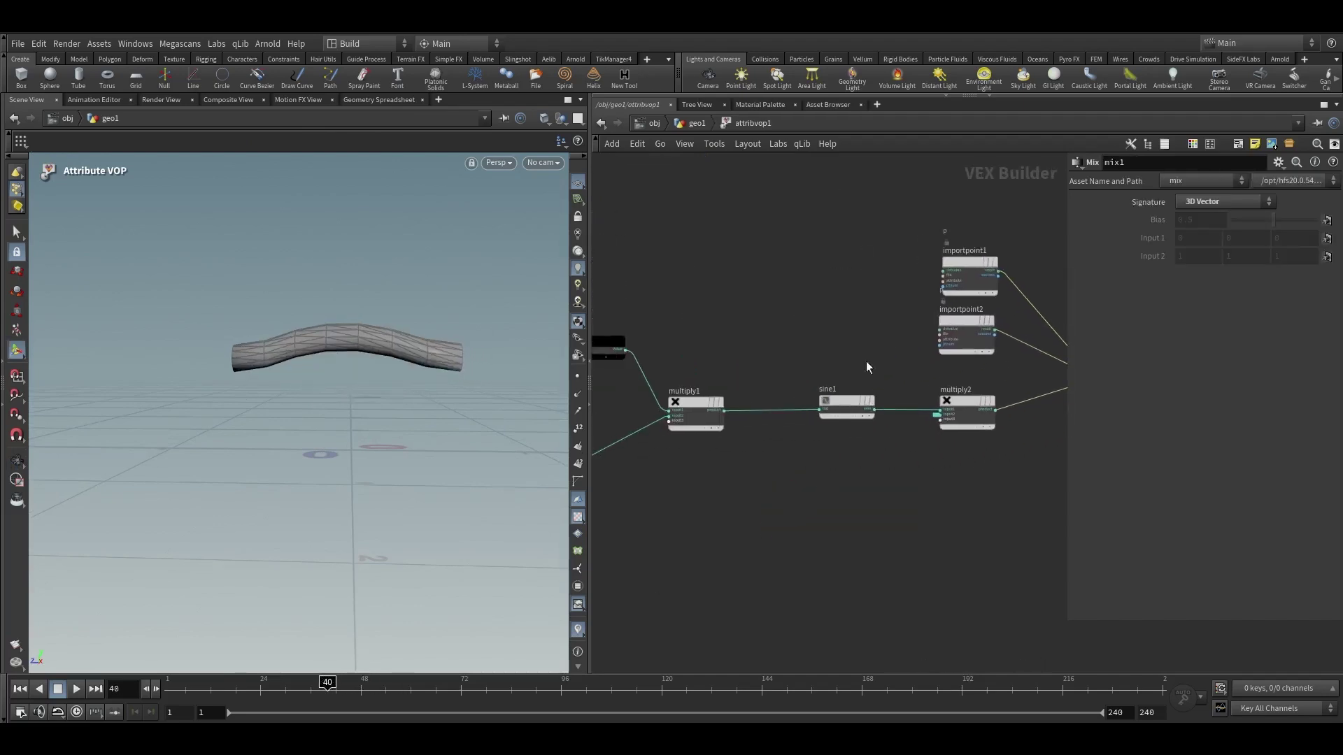
pyautogui.press('Tab')
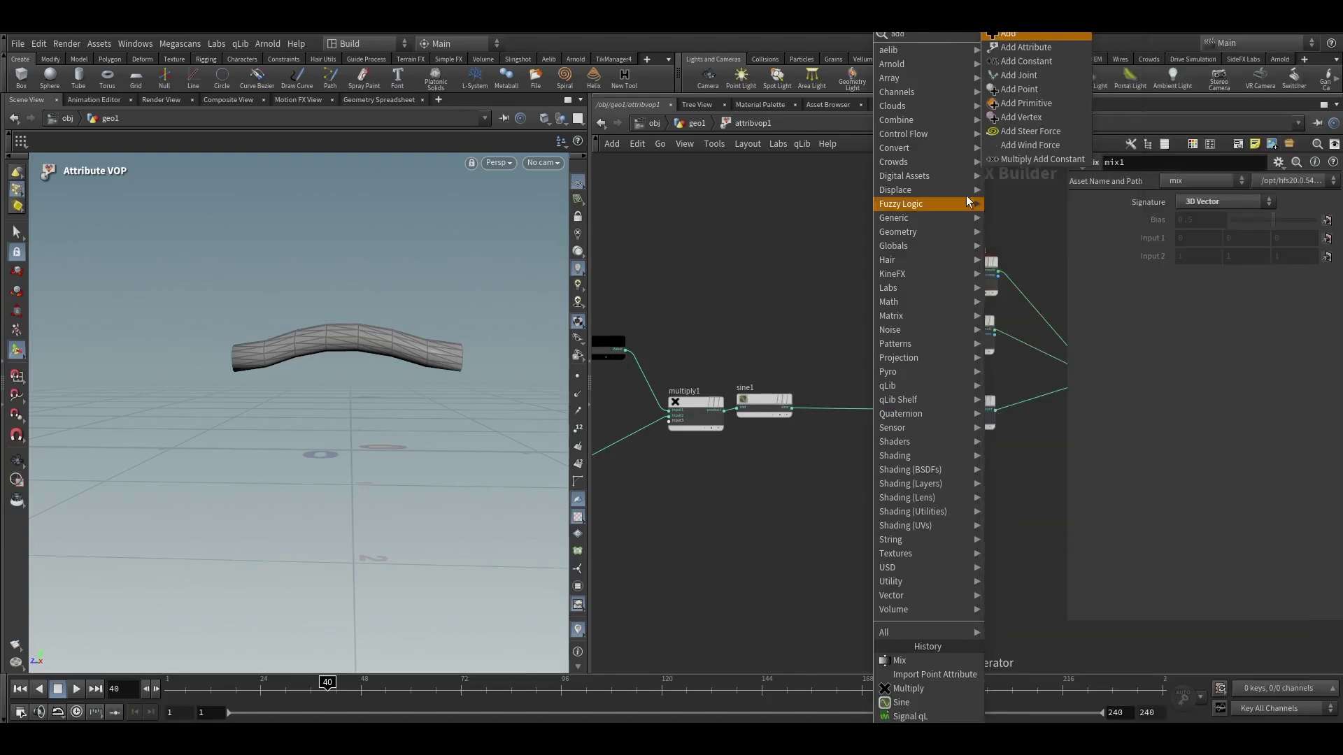
pyautogui.click(1037, 49)
pyautogui.click(859, 414)
pyautogui.scroll(2, 858, 414)
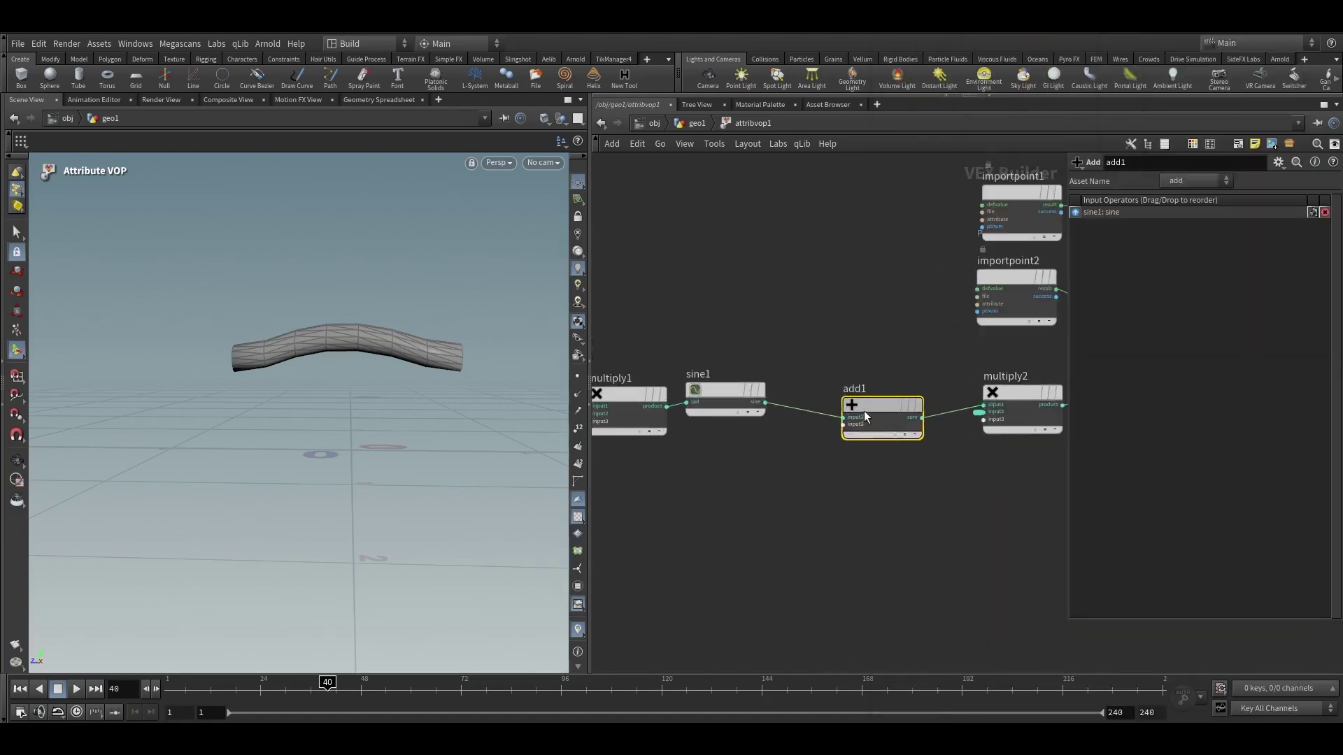
# Create a Constant node with a float value of 1 and wire it into the Add node's second input
pyautogui.press('Tab')
pyautogui.write('cpo')
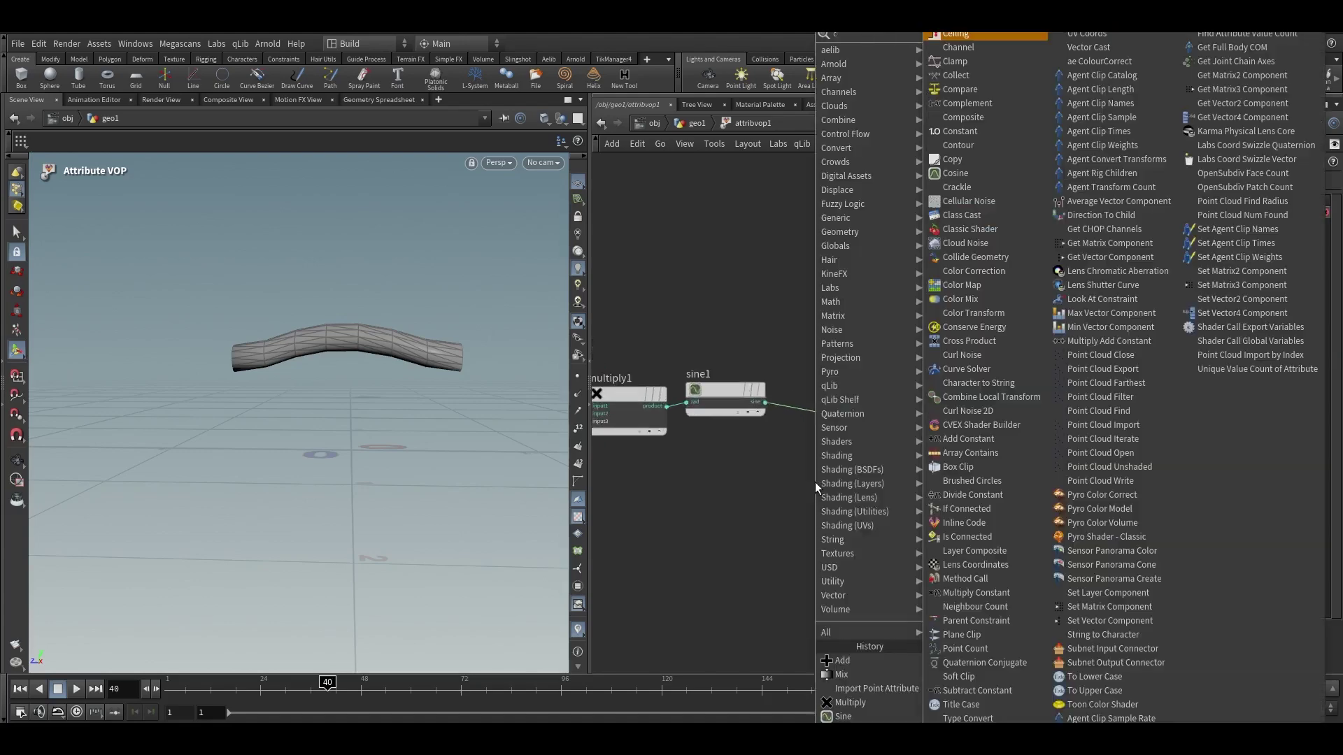
pyautogui.press('BackSpace')
pyautogui.press('BackSpace')
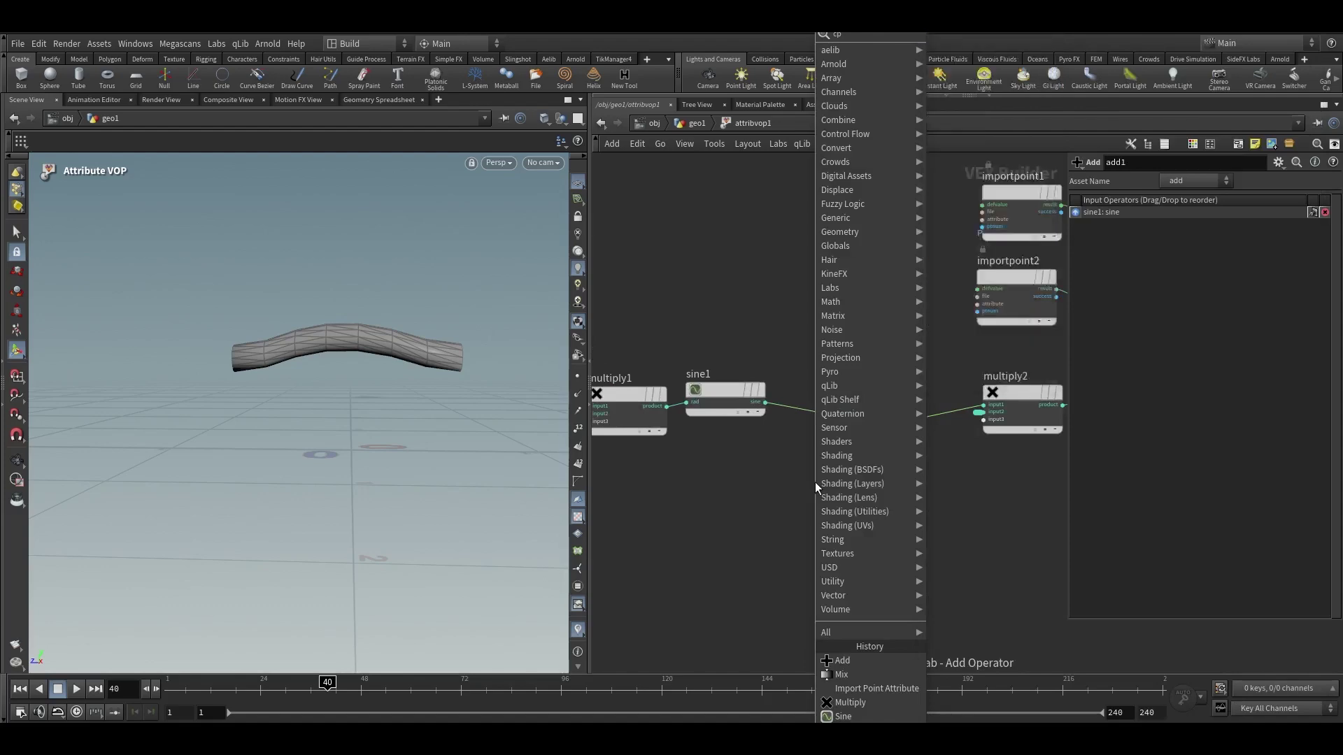
pyautogui.write('on')
pyautogui.press('Return')
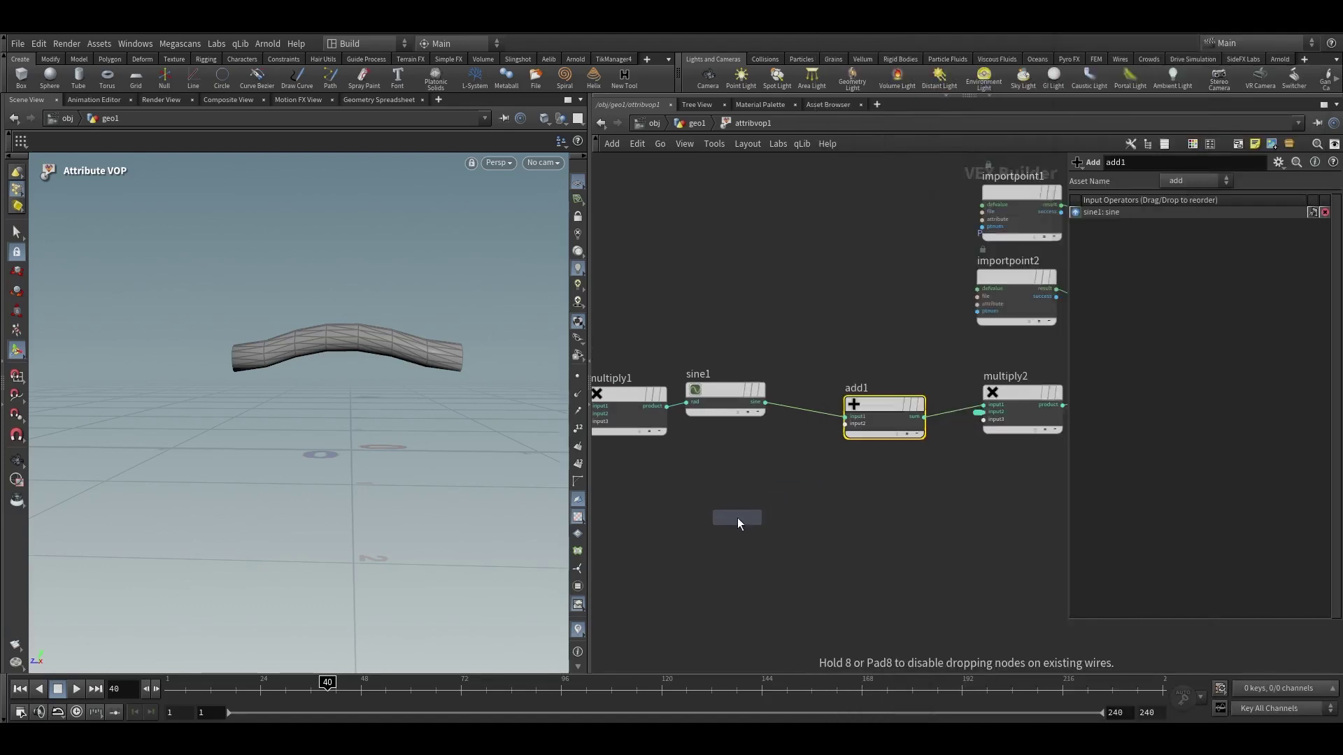
pyautogui.click(738, 518)
pyautogui.scroll(2, 772, 517)
pyautogui.moveTo(807, 515); pyautogui.dragTo(876, 407)
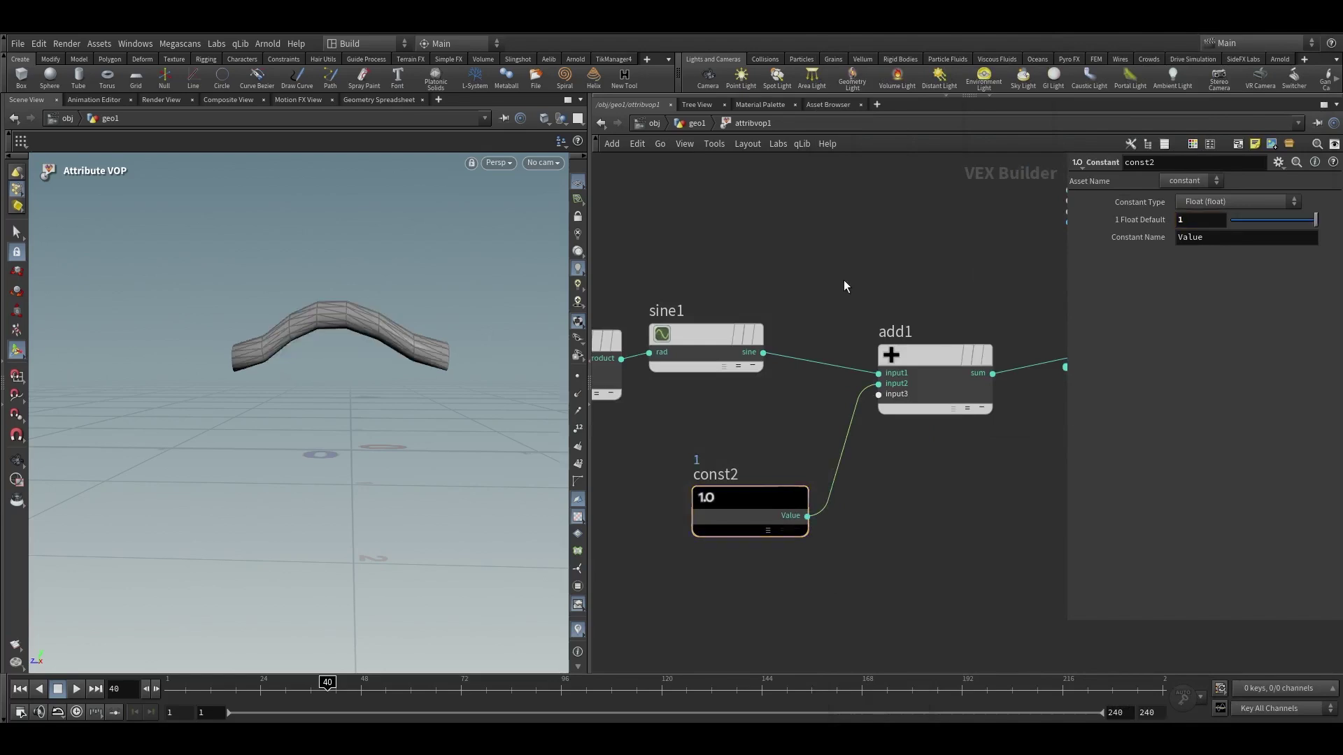
# Go back to the geometry network and scrub the timeline to check the offset bending motion
pyautogui.click(692, 123)
pyautogui.click(202, 683)
pyautogui.moveTo(202, 683); pyautogui.dragTo(995, 683)
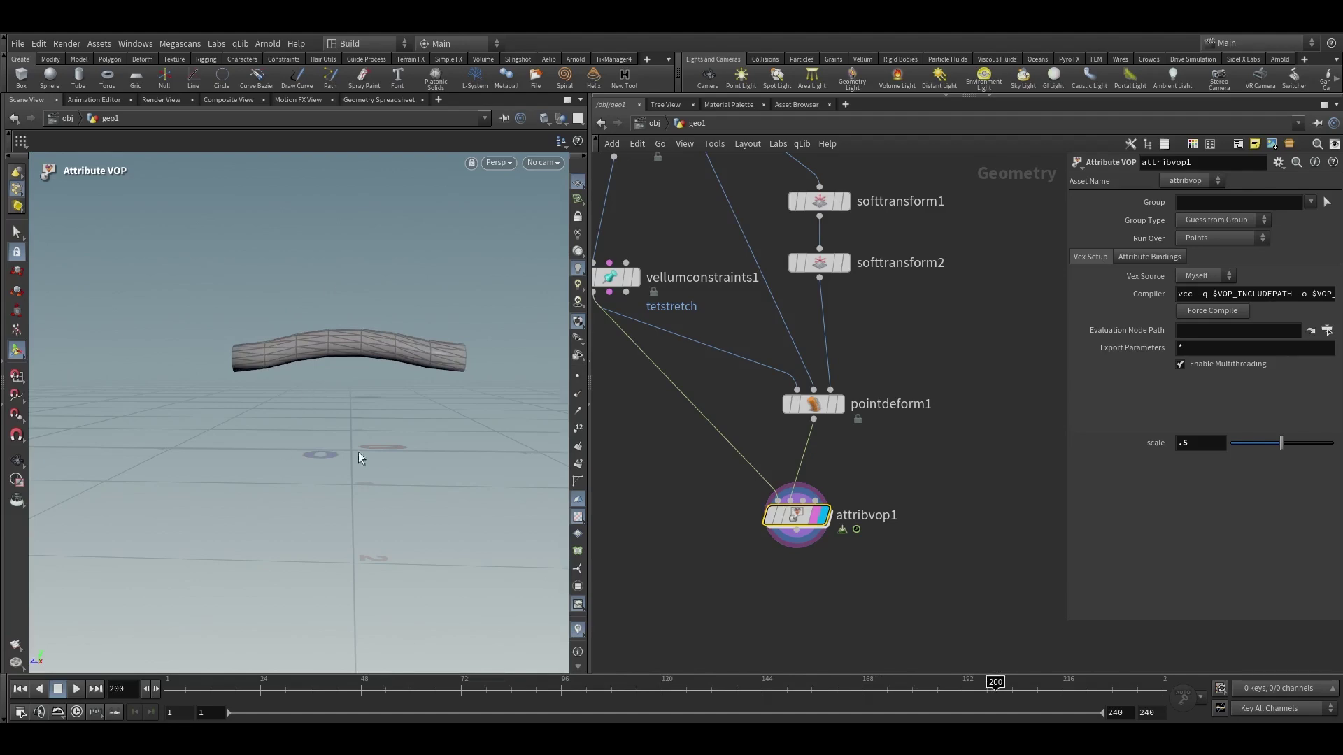
# Add a Vellum Solver node below the Vellum Constraints node, beside the Attribute VOP
pyautogui.scroll(-3, 933, 527)
pyautogui.moveTo(933, 527); pyautogui.dragTo(960, 445, button='middle')
pyautogui.scroll(-1, 1000, 392)
pyautogui.scroll(-1, 786, 431)
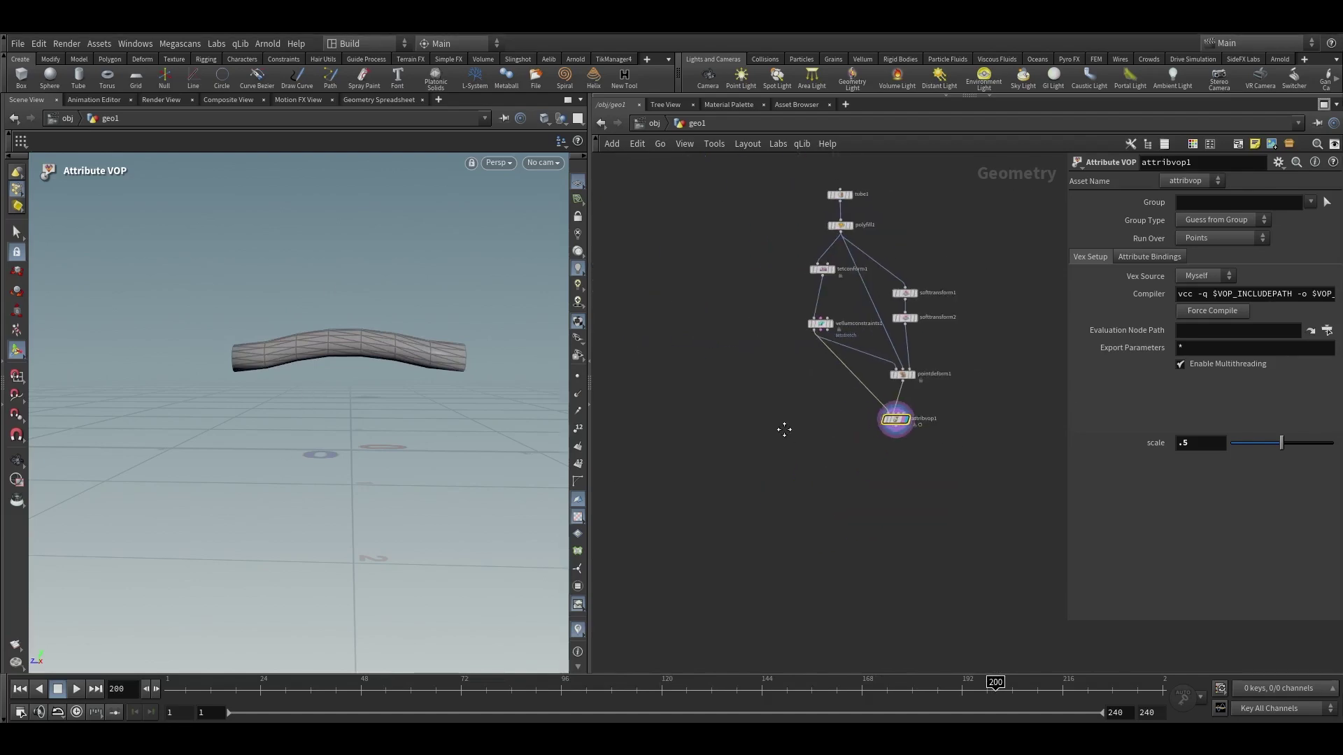
pyautogui.press('Tab')
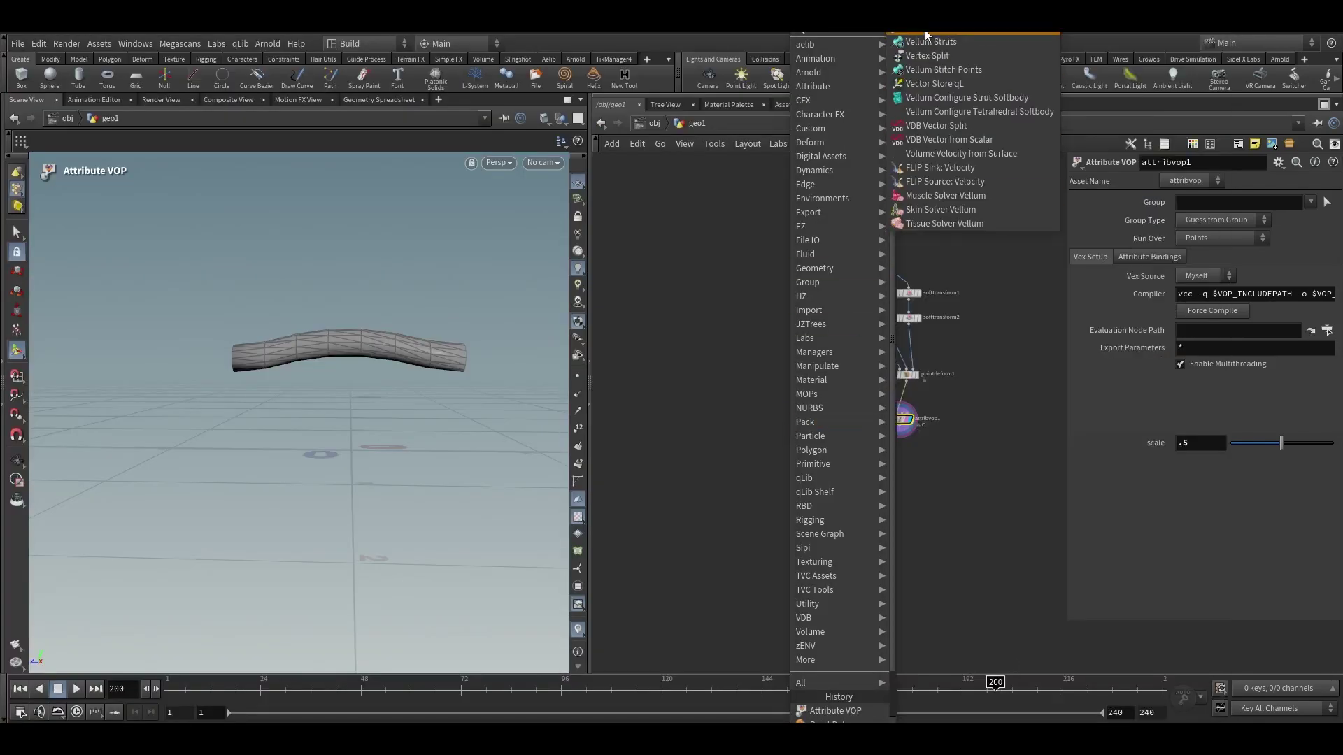
pyautogui.press('Return')
pyautogui.click(828, 402)
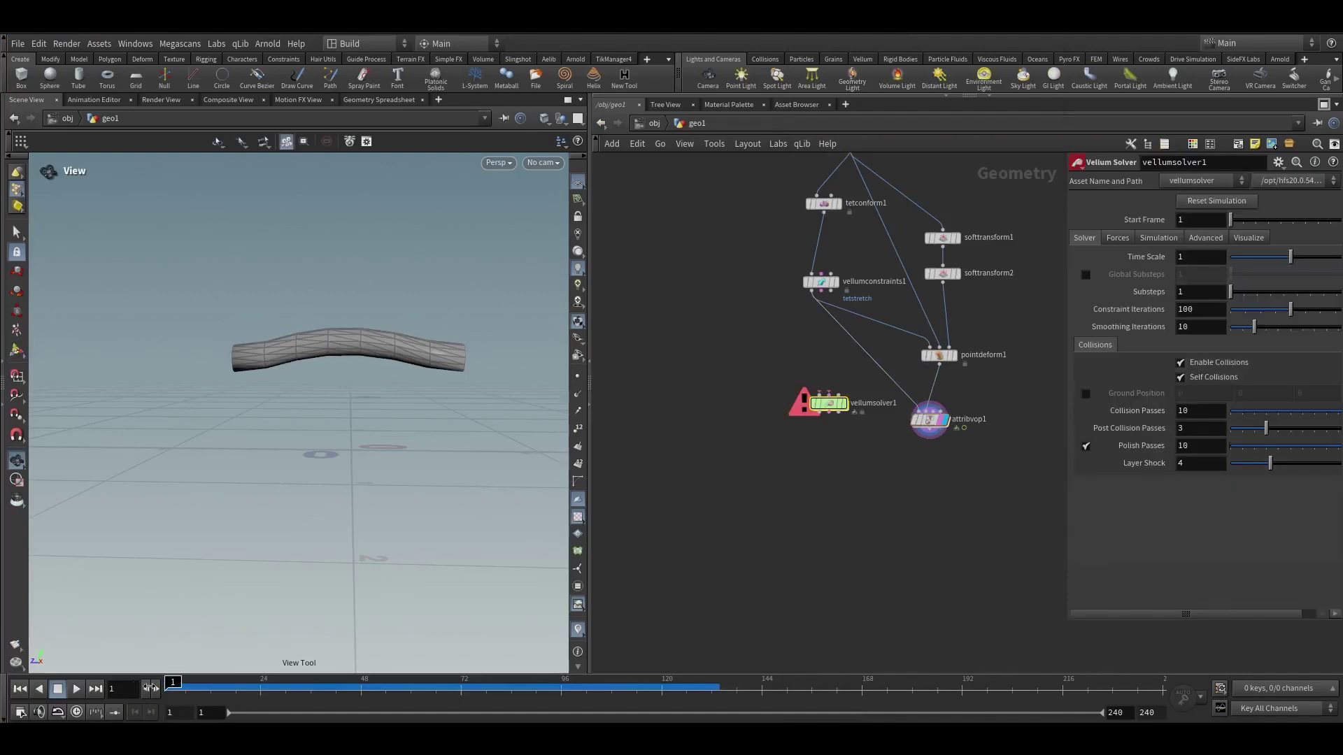
# Wire the Vellum Constraints geometry and constraint outputs into the Vellum Solver and display the solver
pyautogui.scroll(3, 782, 346)
pyautogui.moveTo(826, 268); pyautogui.dragTo(849, 414)
pyautogui.moveTo(850, 430); pyautogui.dragTo(837, 461)
pyautogui.click(857, 464)
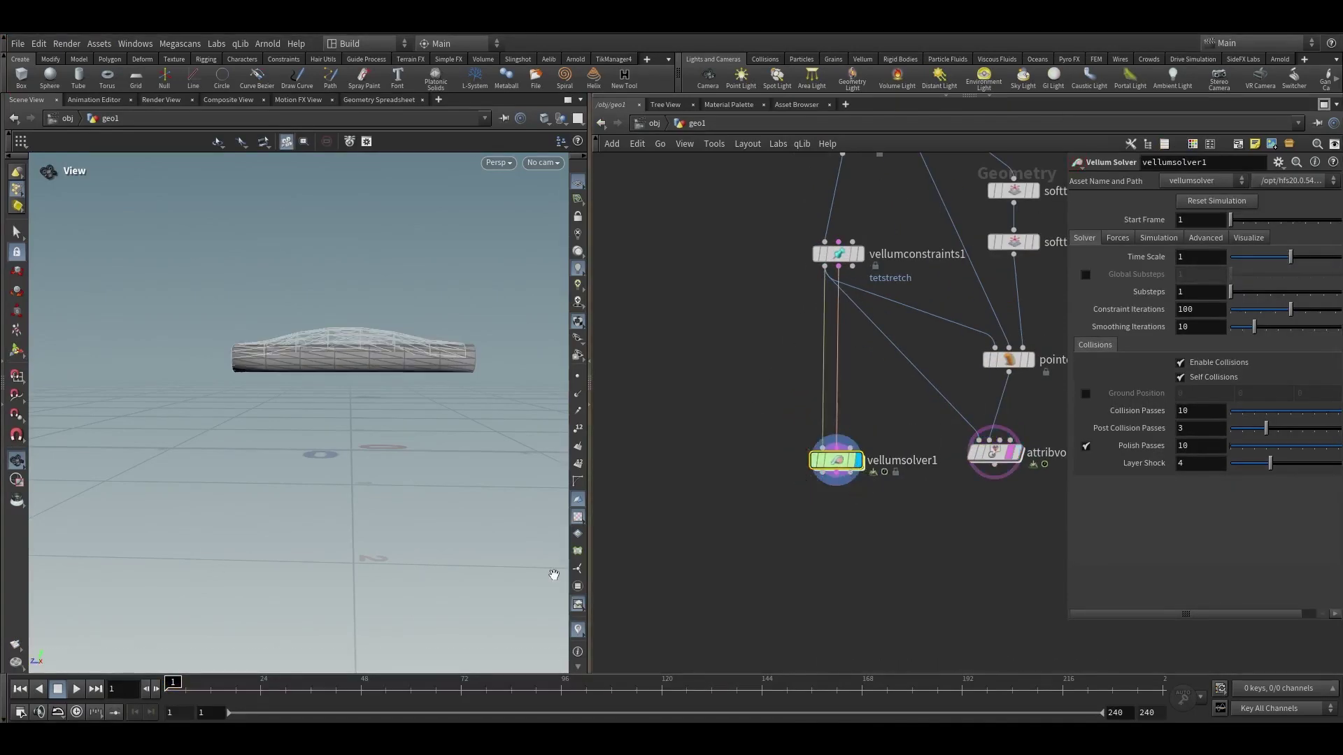
pyautogui.scroll(2, 817, 465)
pyautogui.moveTo(847, 463); pyautogui.dragTo(845, 485)
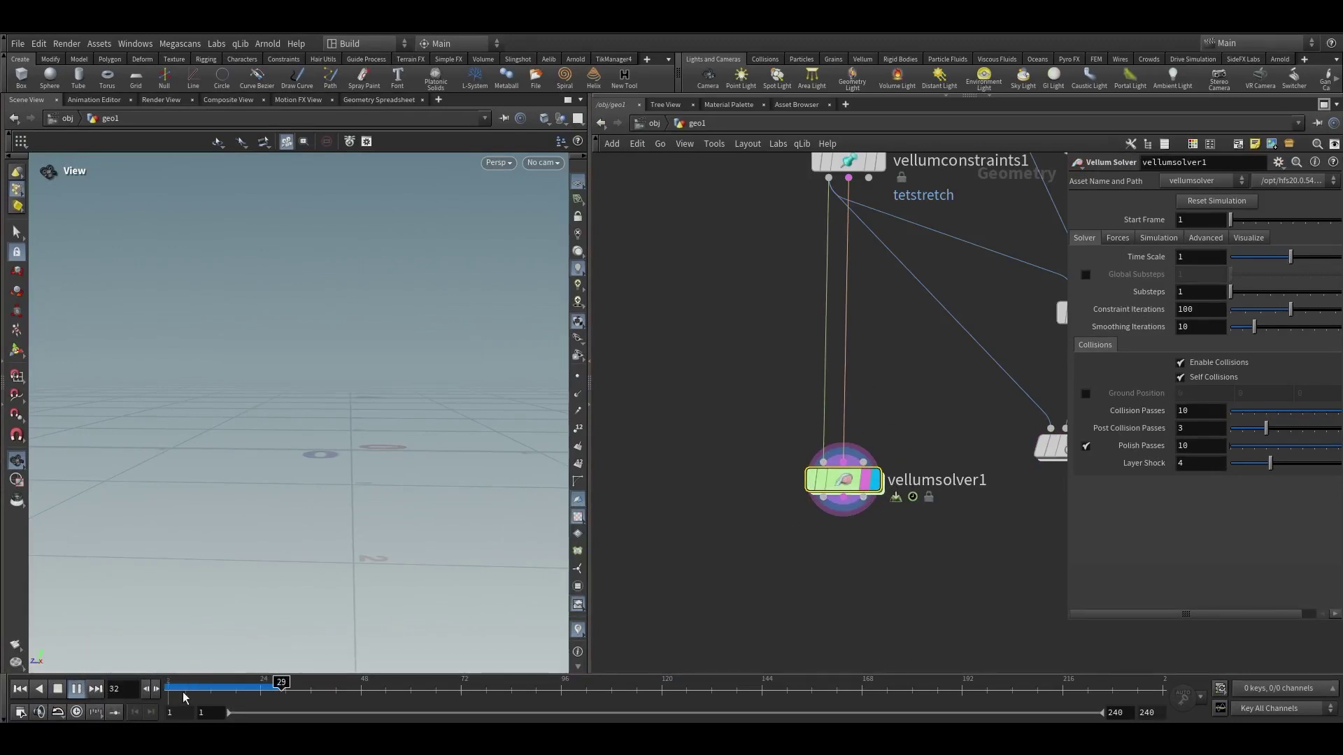
# Enable the Vellum Solver's ground position at 0, 0, 0 and play the simulation
pyautogui.click(1083, 394)
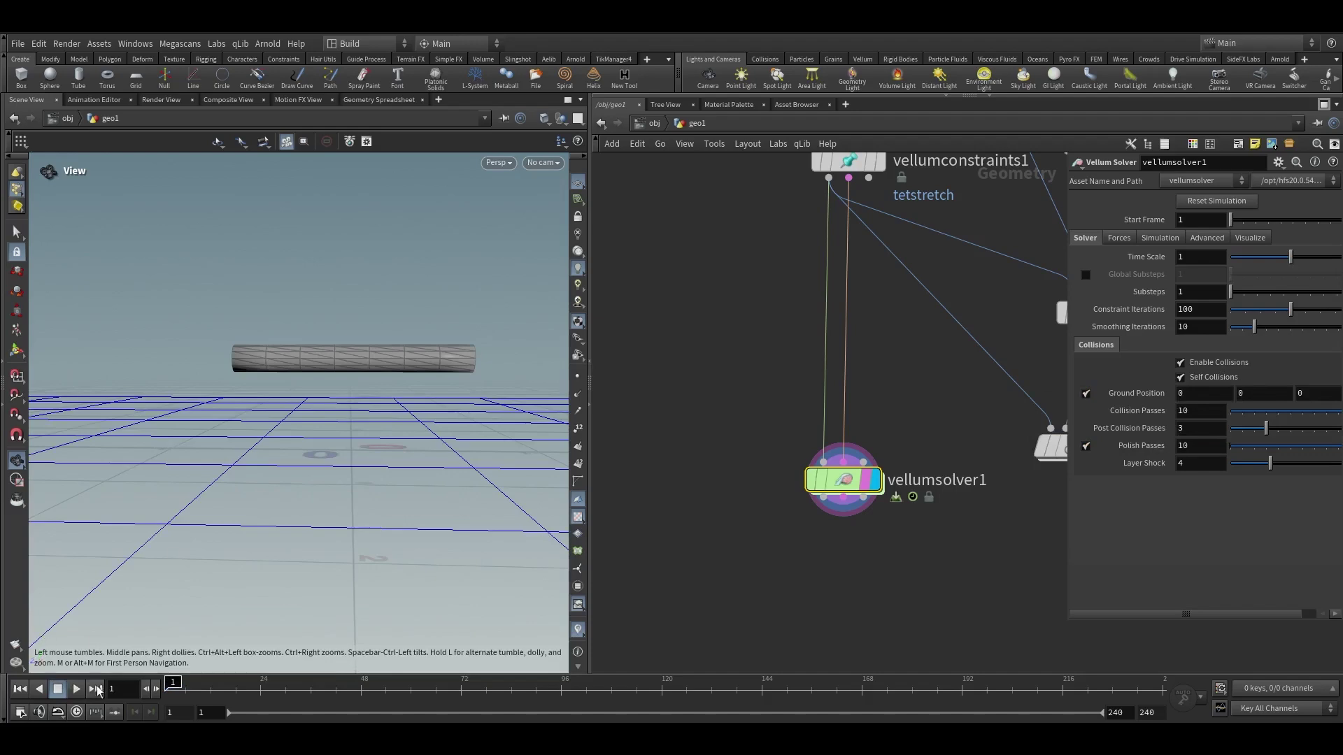
pyautogui.click(76, 689)
pyautogui.moveTo(315, 465); pyautogui.dragTo(349, 442)
pyautogui.moveTo(295, 687); pyautogui.dragTo(168, 638)
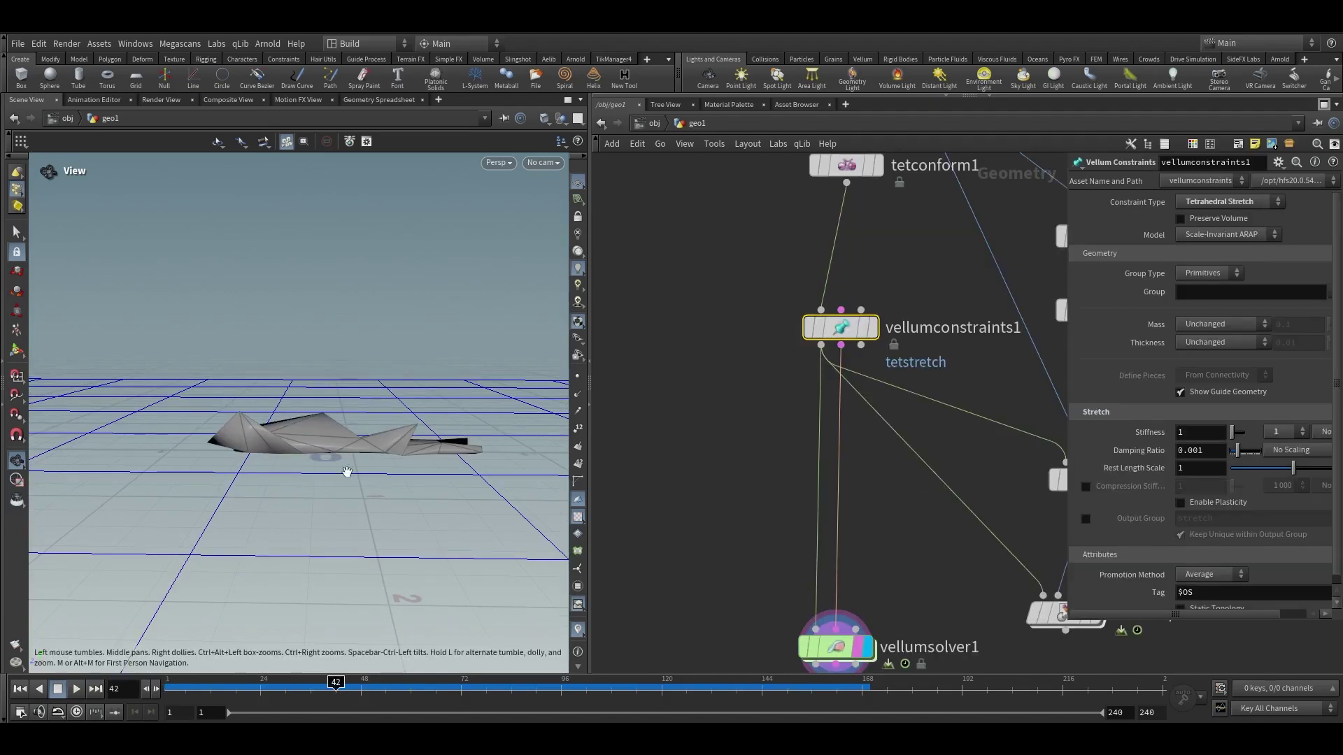
# Turn on Preserve Volume in the Vellum Constraints node and set its model to Non-Linear ARAP
pyautogui.moveTo(807, 374); pyautogui.dragTo(734, 408, button='middle')
pyautogui.moveTo(657, 320); pyautogui.dragTo(841, 429)
pyautogui.moveTo(932, 393); pyautogui.dragTo(851, 418, button='middle')
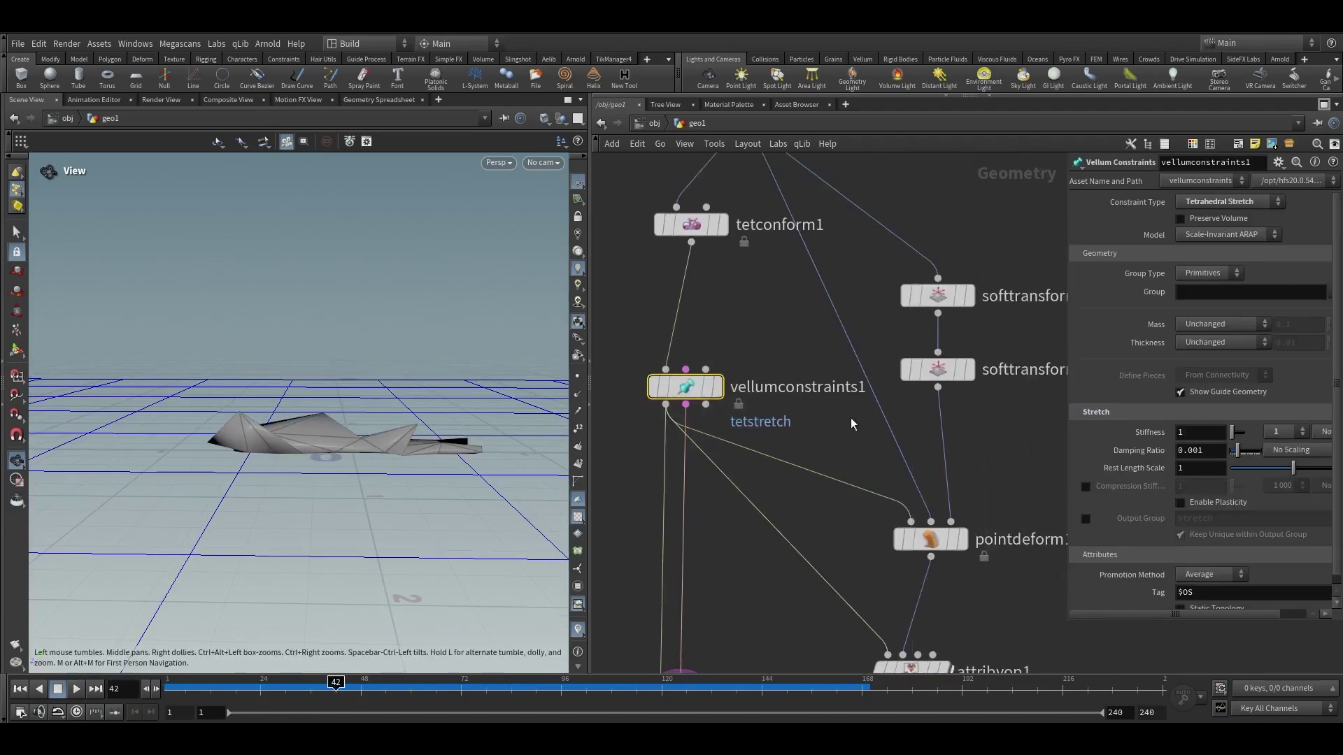
pyautogui.moveTo(784, 339); pyautogui.dragTo(800, 340, button='middle')
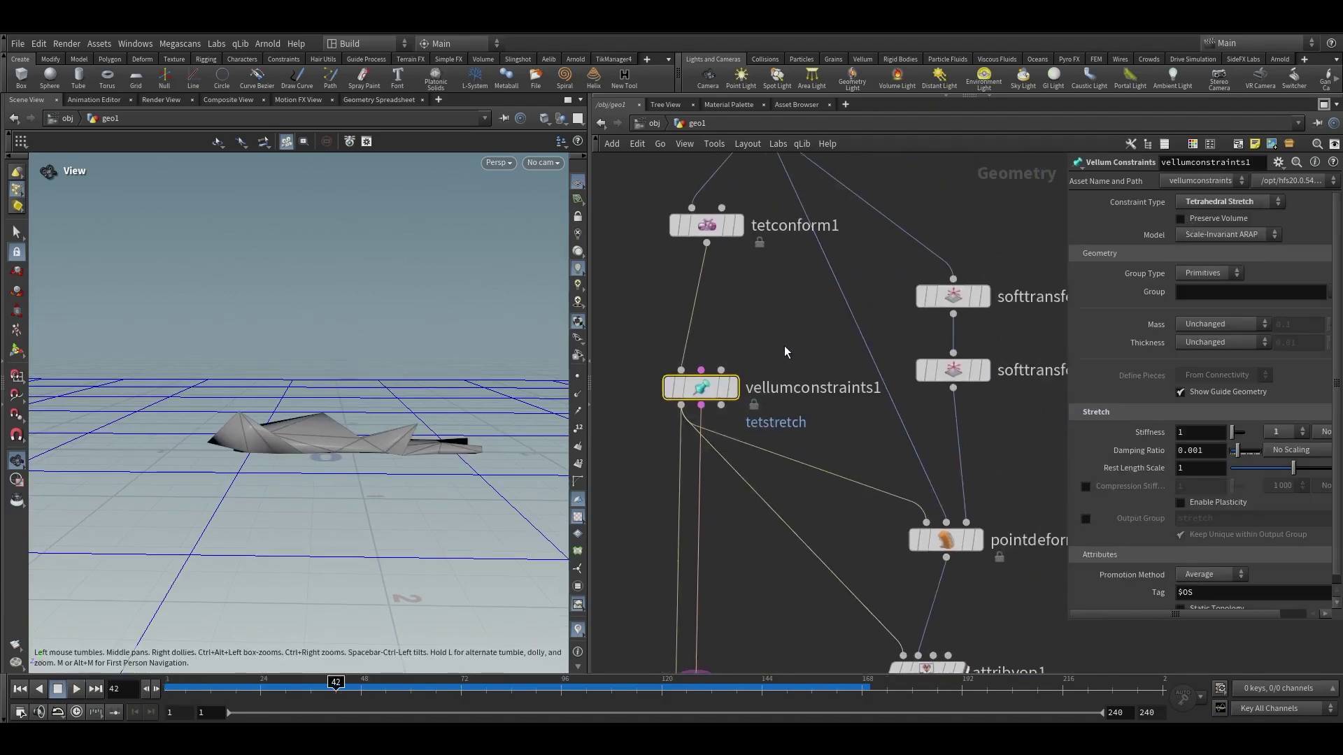
pyautogui.moveTo(784, 346); pyautogui.dragTo(665, 412)
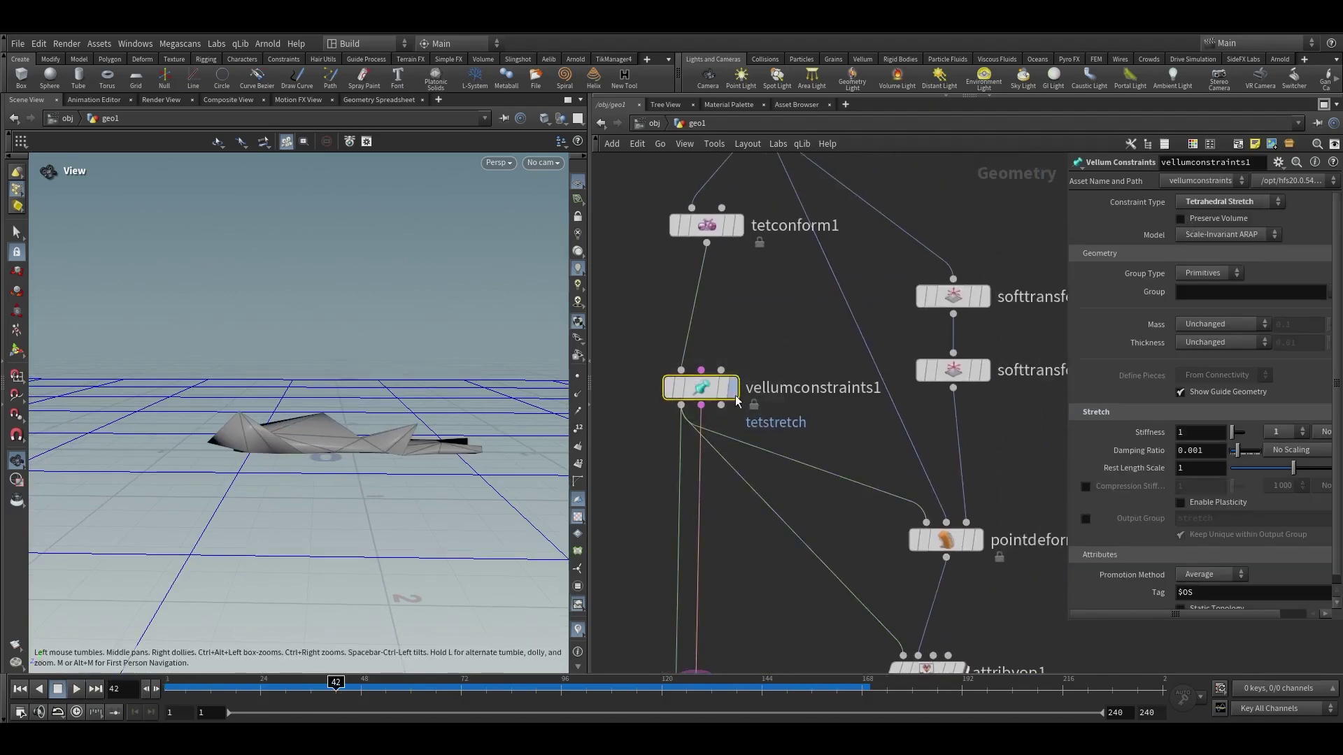
pyautogui.click(1204, 221)
pyautogui.click(1194, 236)
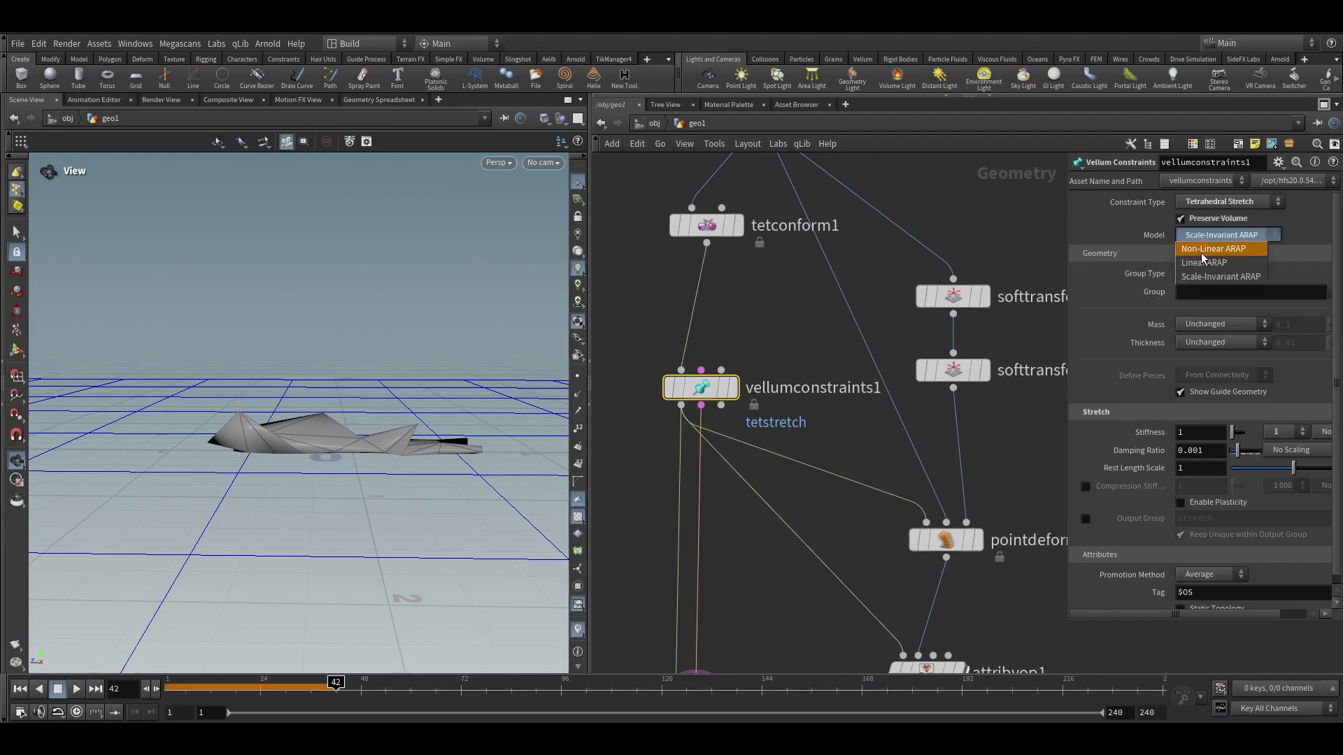
pyautogui.click(1201, 254)
# Select the Vellum Solver and replay the simulation from frame 1 to check how the tube lands
pyautogui.moveTo(746, 622); pyautogui.dragTo(777, 407, button='middle')
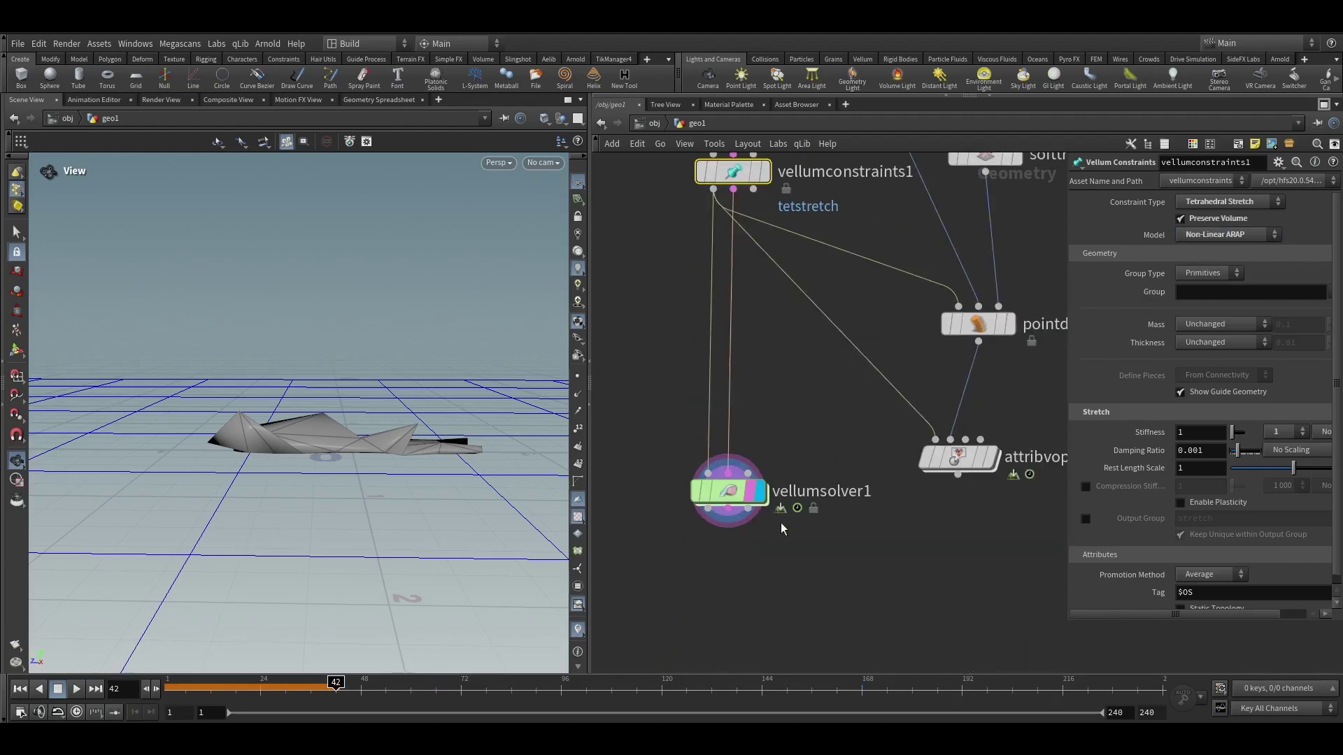
pyautogui.click(723, 493)
pyautogui.moveTo(213, 689); pyautogui.dragTo(168, 689)
pyautogui.click(77, 689)
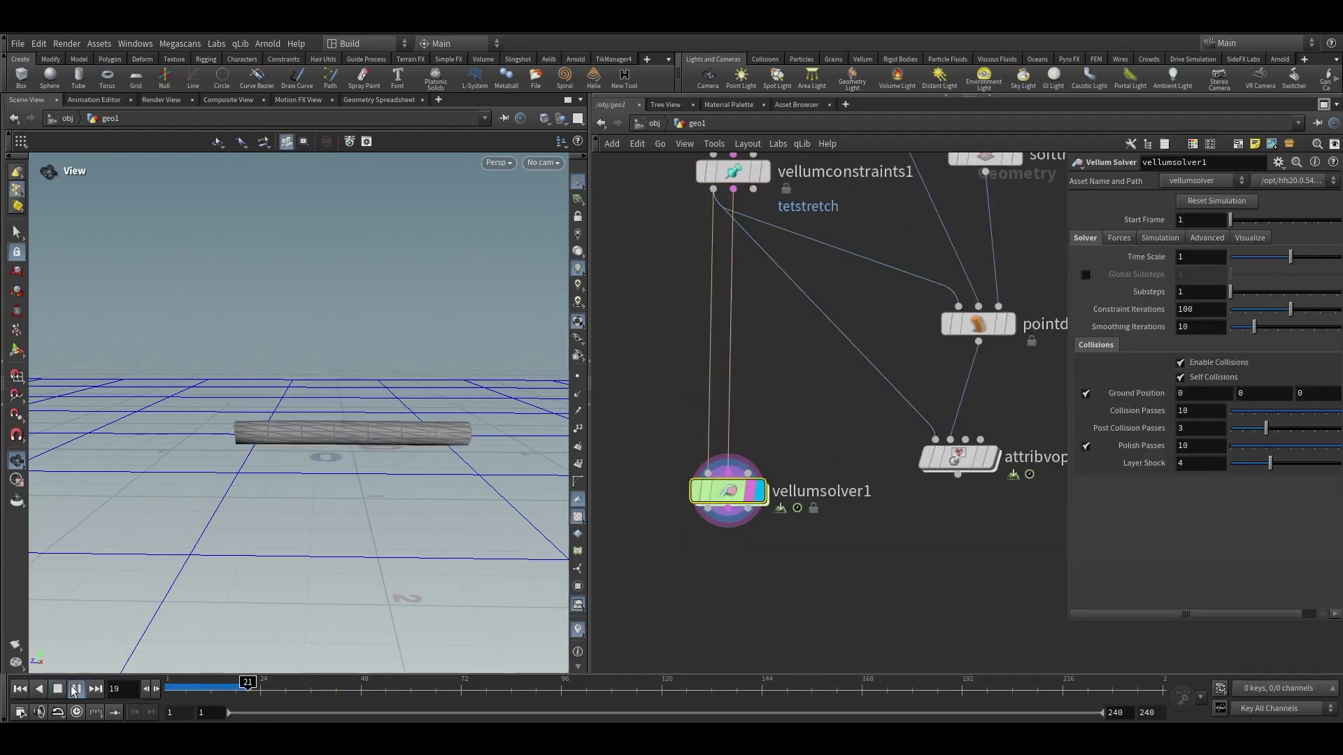
pyautogui.moveTo(399, 444)
pyautogui.mouseDown()
pyautogui.moveTo(399, 510)
pyautogui.moveTo(300, 411)
pyautogui.moveTo(285, 443)
pyautogui.moveTo(424, 449)
pyautogui.moveTo(381, 444)
pyautogui.moveTo(392, 462)
pyautogui.mouseUp()
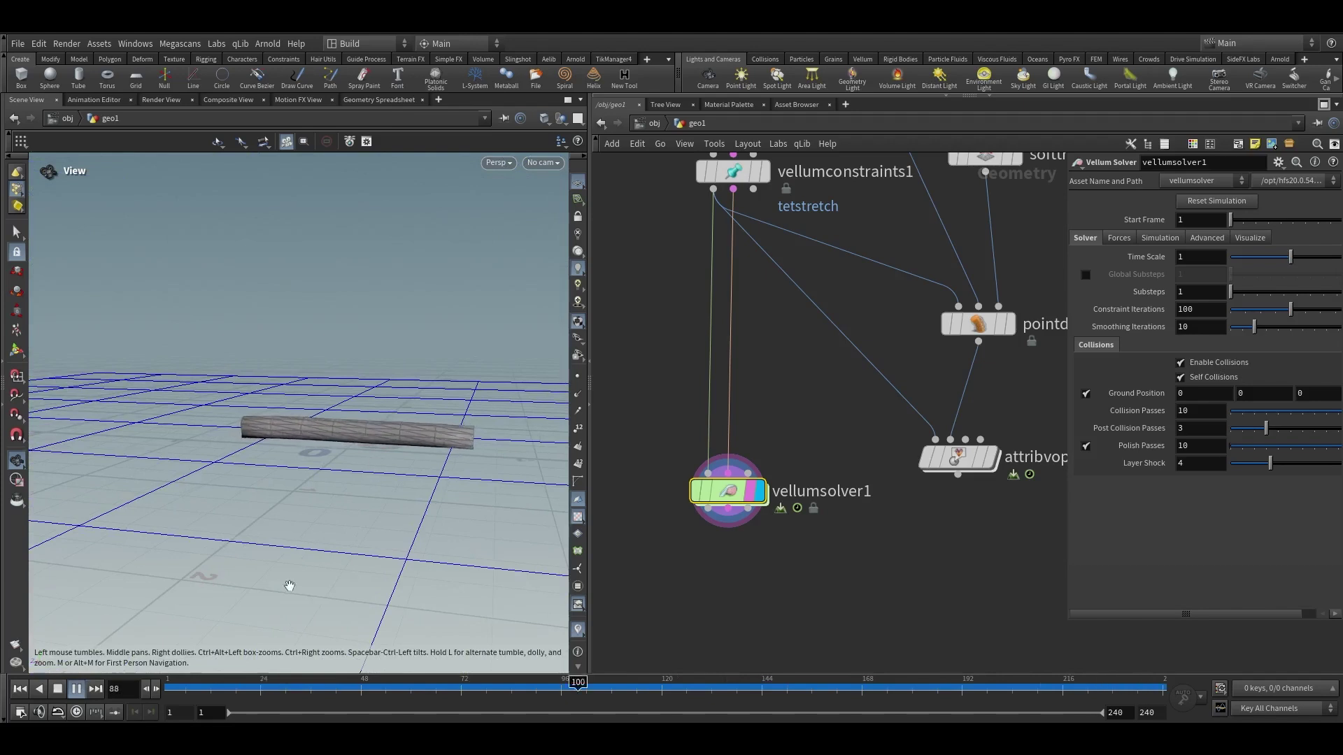
pyautogui.moveTo(199, 688); pyautogui.dragTo(114, 684)
# Display the Attribute VOP and play it back to review the bending animation
pyautogui.scroll(-4, 854, 406)
pyautogui.scroll(2, 818, 463)
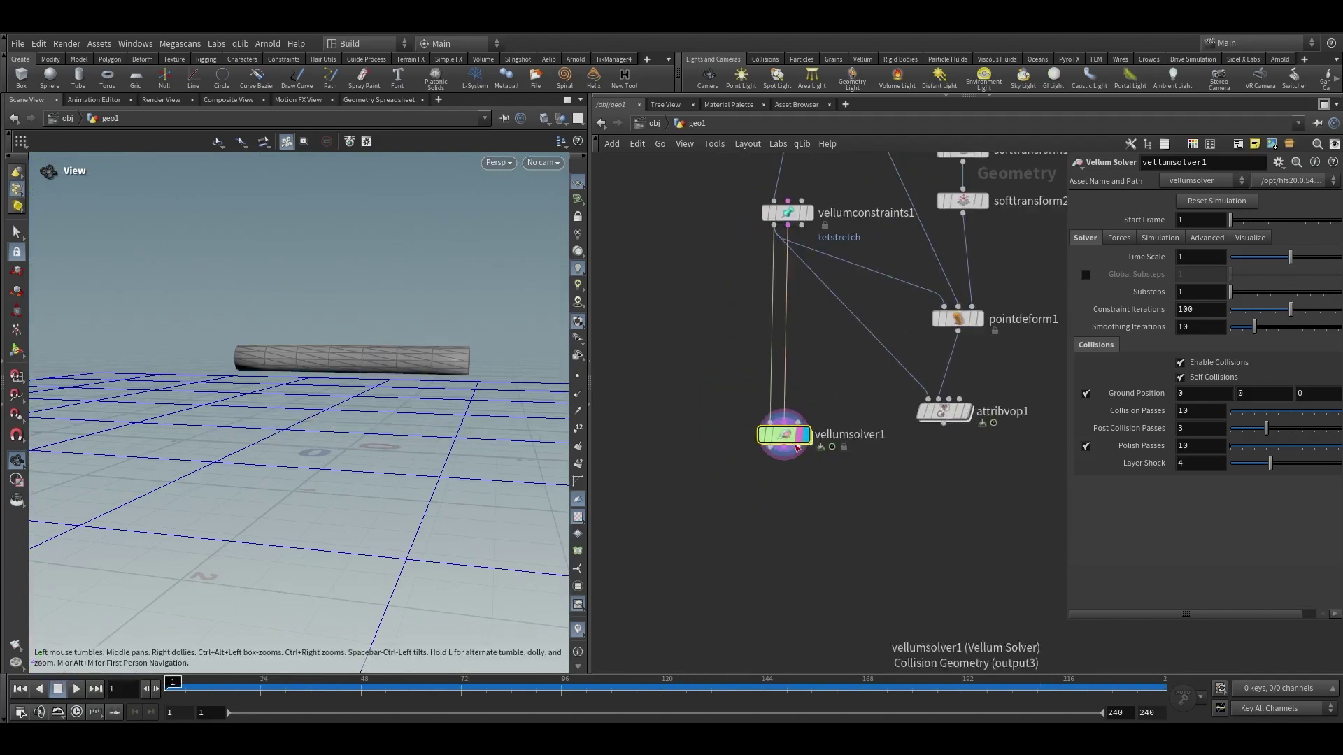
pyautogui.click(798, 448)
pyautogui.press('Escape')
pyautogui.click(959, 412)
pyautogui.click(967, 412)
pyautogui.click(943, 412)
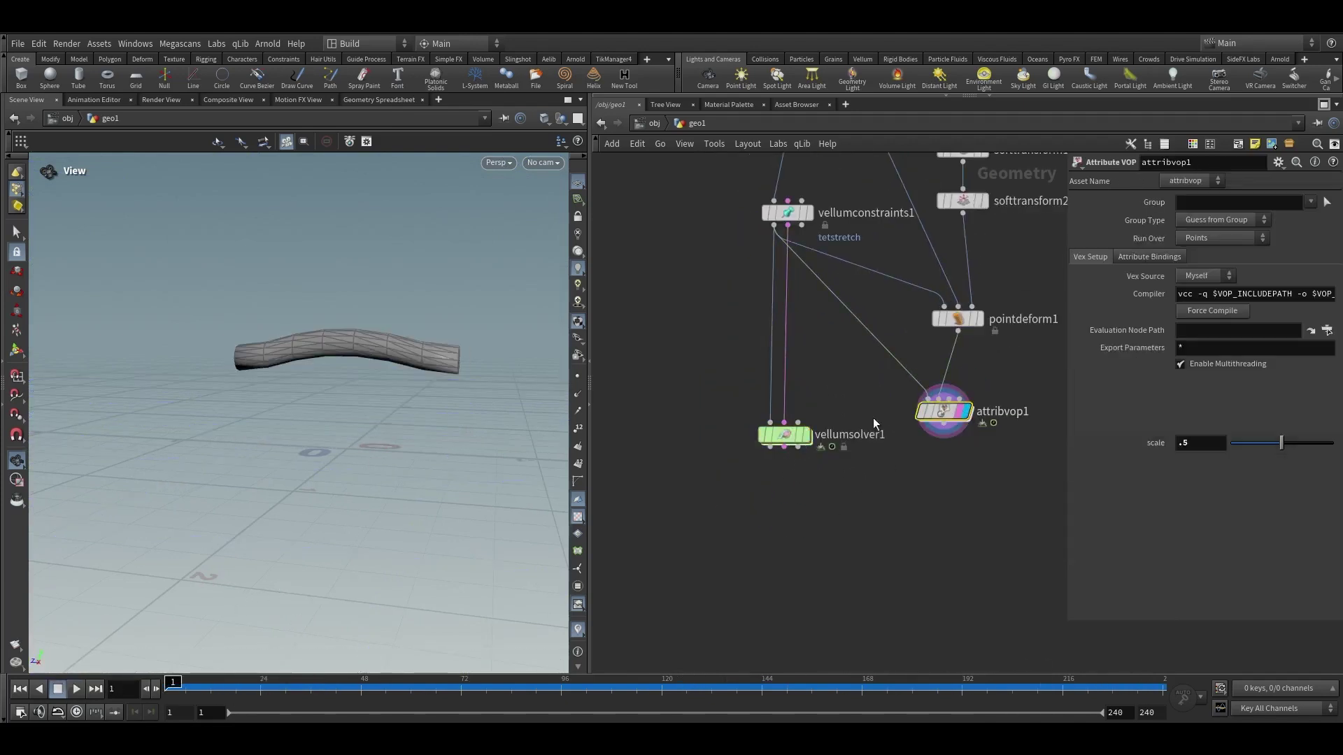
pyautogui.press('Up')
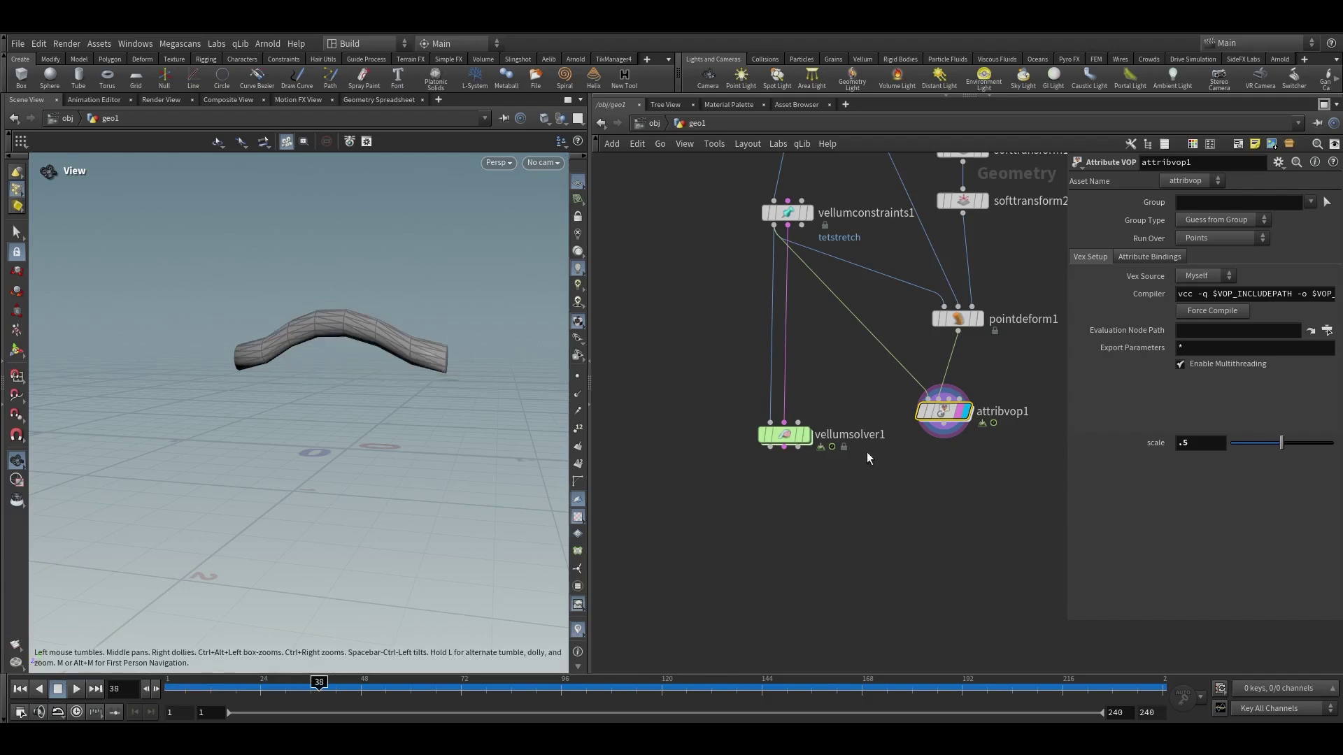
# Switch the display back to the Vellum Solver and move its node slightly lower in the network
pyautogui.scroll(2, 811, 437)
pyautogui.click(799, 435)
pyautogui.moveTo(776, 443); pyautogui.dragTo(762, 473)
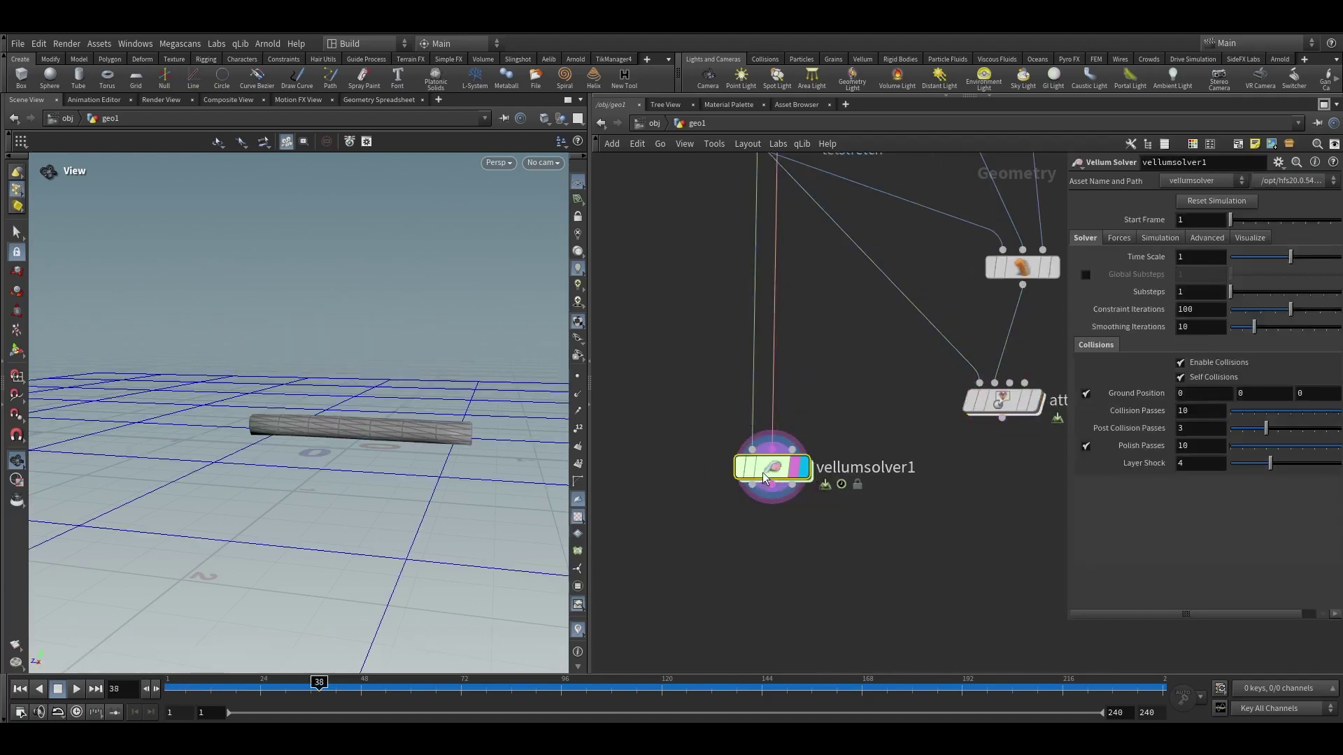
# Add a POP VOP inside the Vellum Solver's force network and connect it to the FORCE output
pyautogui.doubleClick(762, 472)
pyautogui.press('Tab')
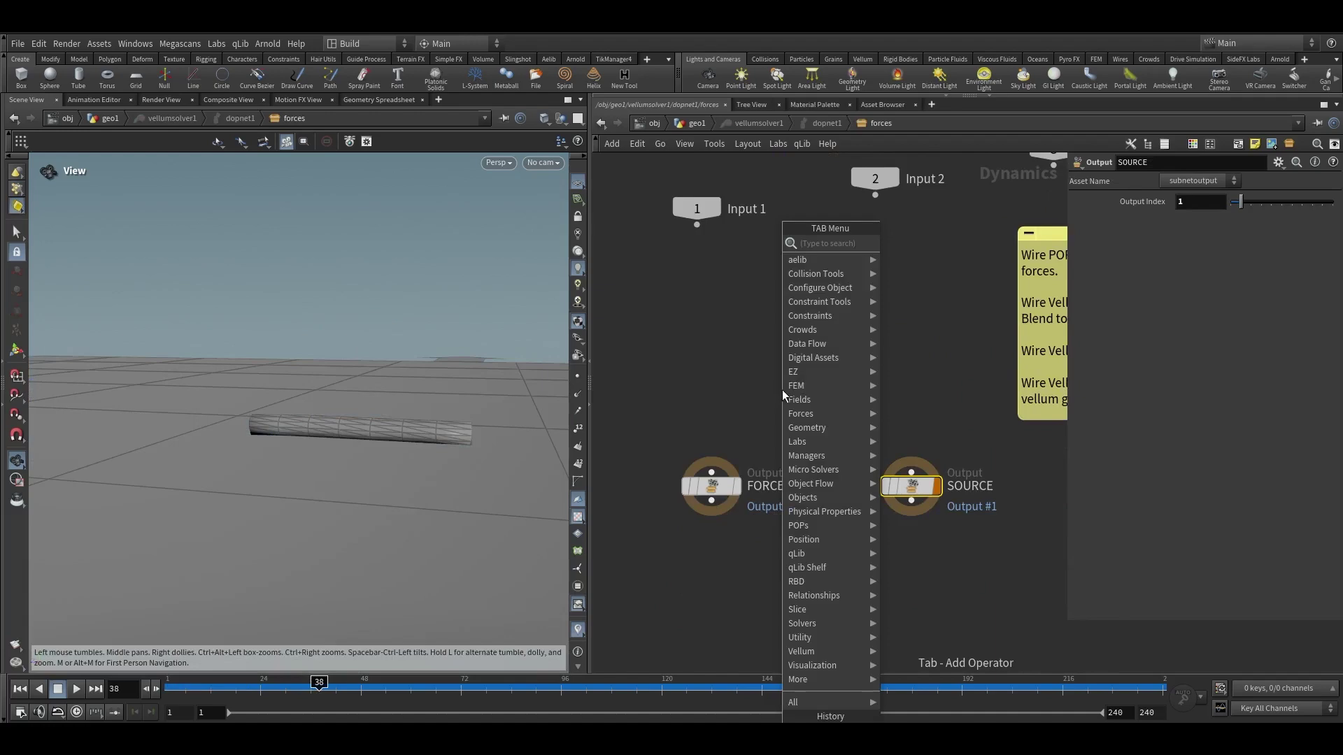
pyautogui.write('pop')
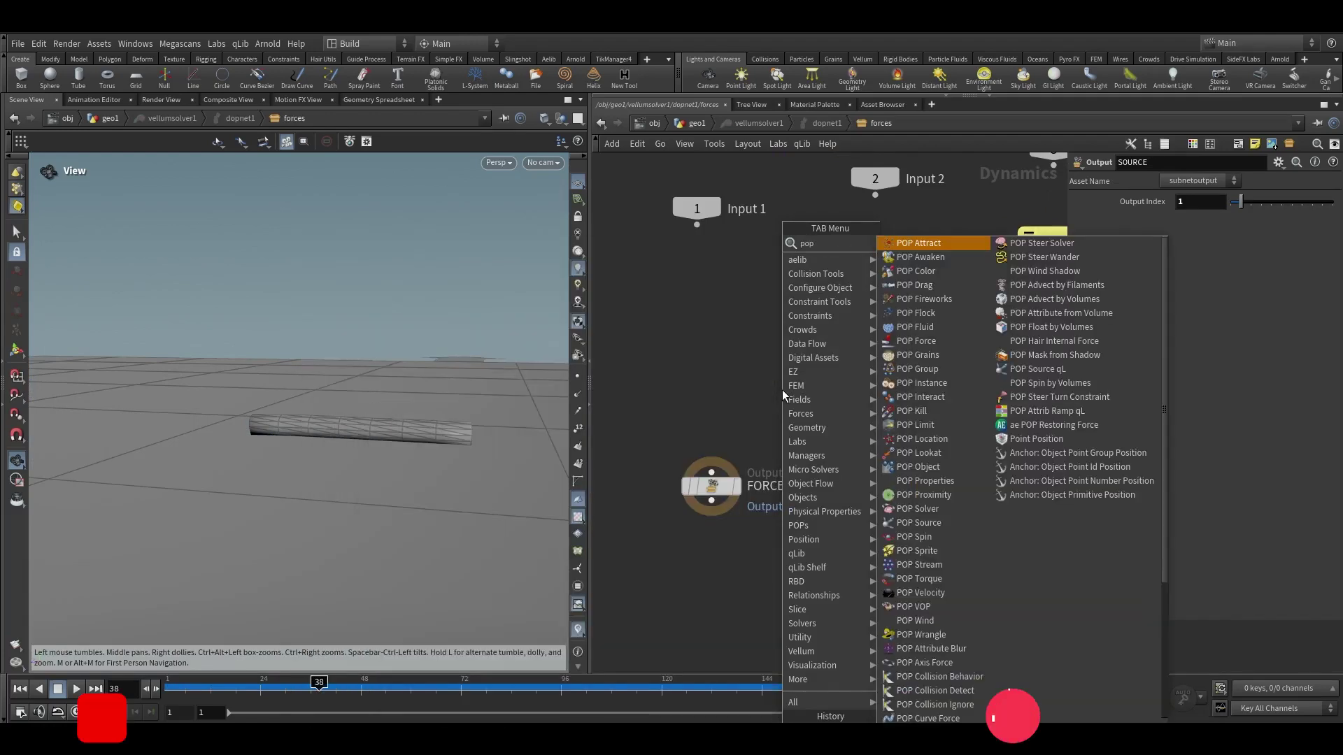
pyautogui.write('vop')
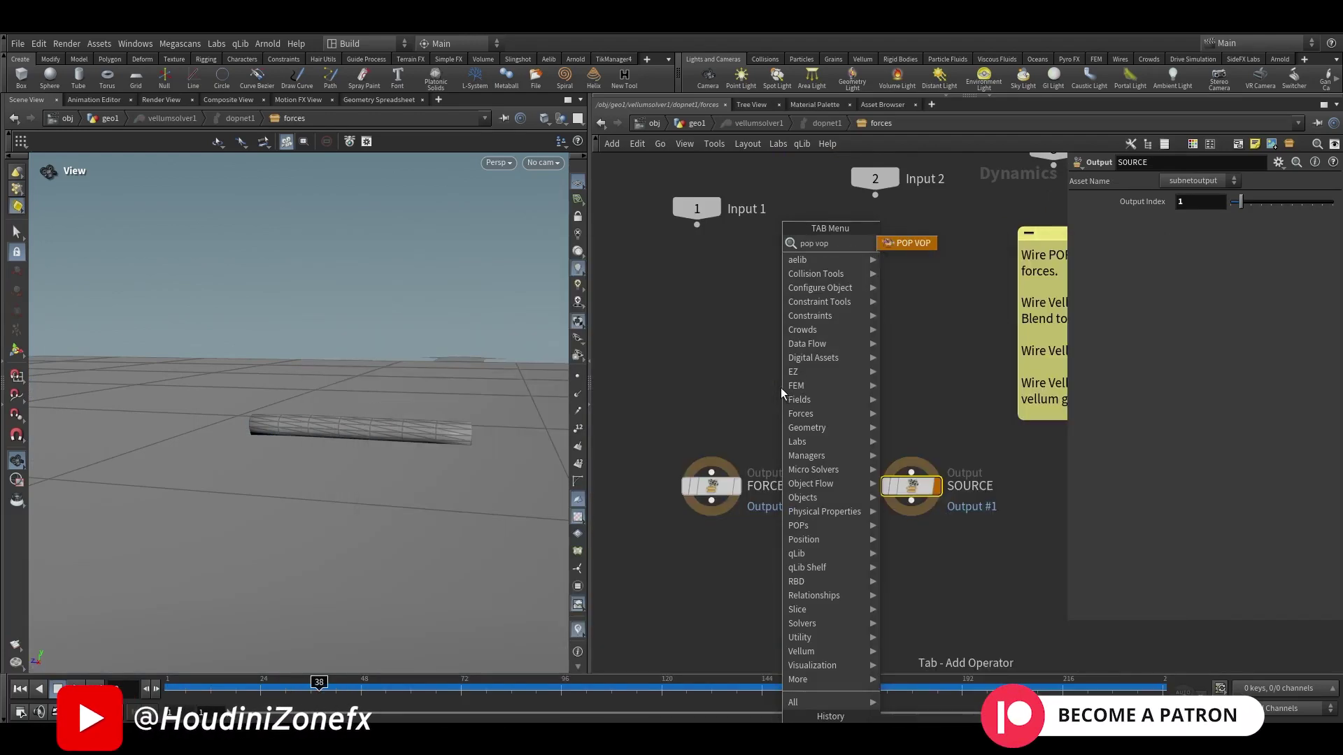
pyautogui.press('Return')
pyautogui.click(717, 335)
pyautogui.moveTo(713, 348); pyautogui.dragTo(712, 475)
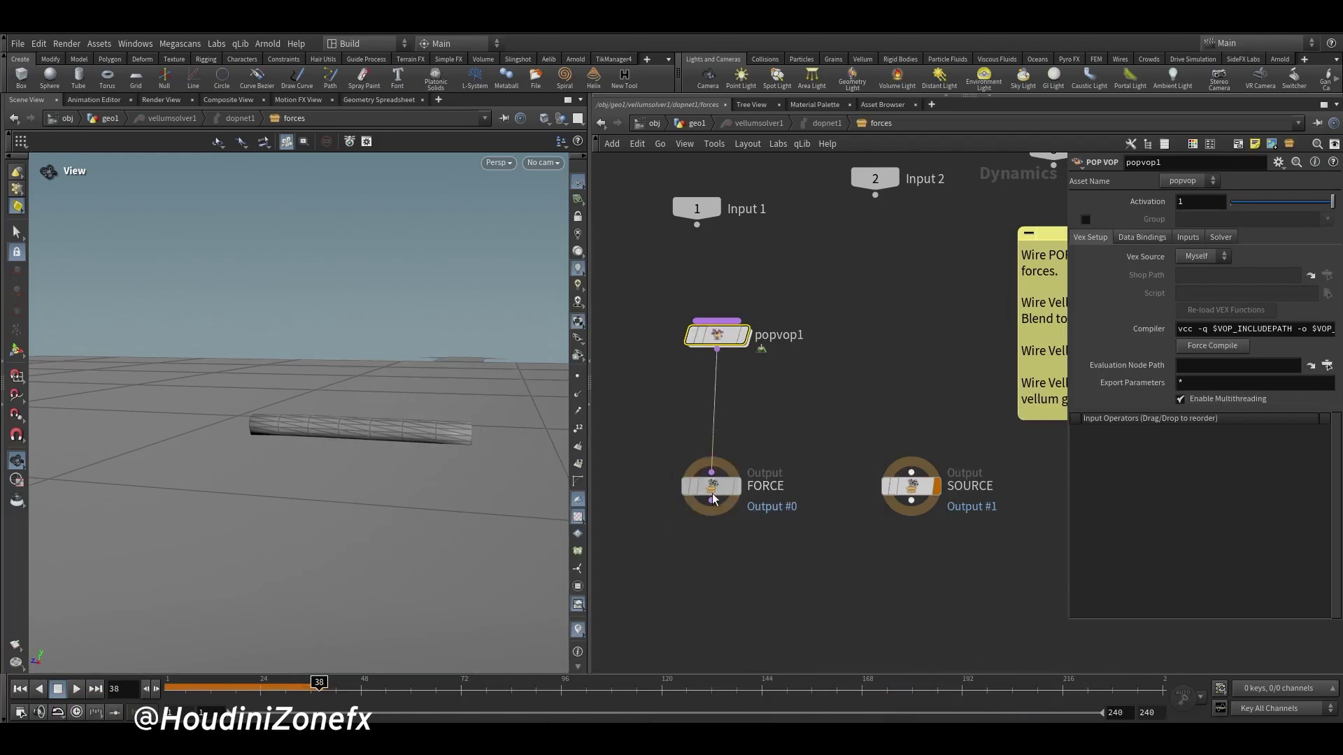
# Set both Input 1 and Input 2 of the POP VOP to SOP
pyautogui.doubleClick(710, 341)
pyautogui.press('h')
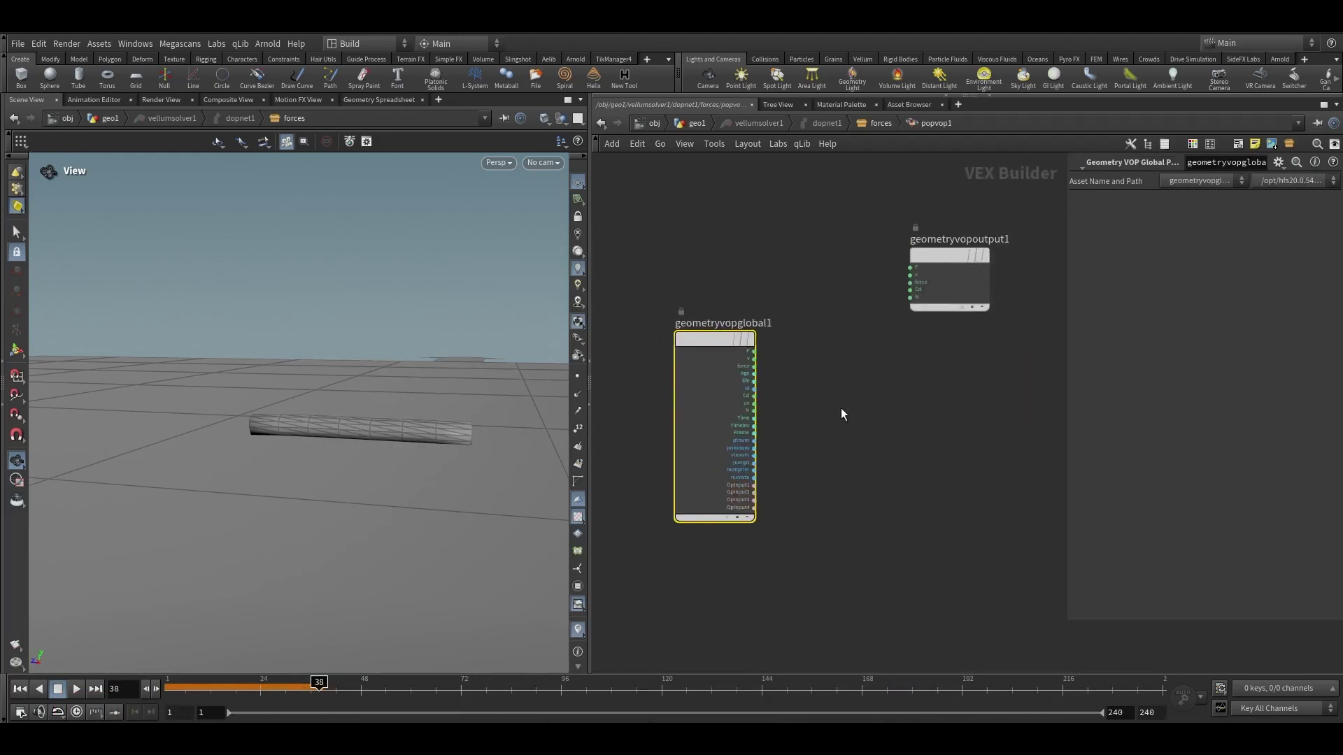
pyautogui.click(601, 123)
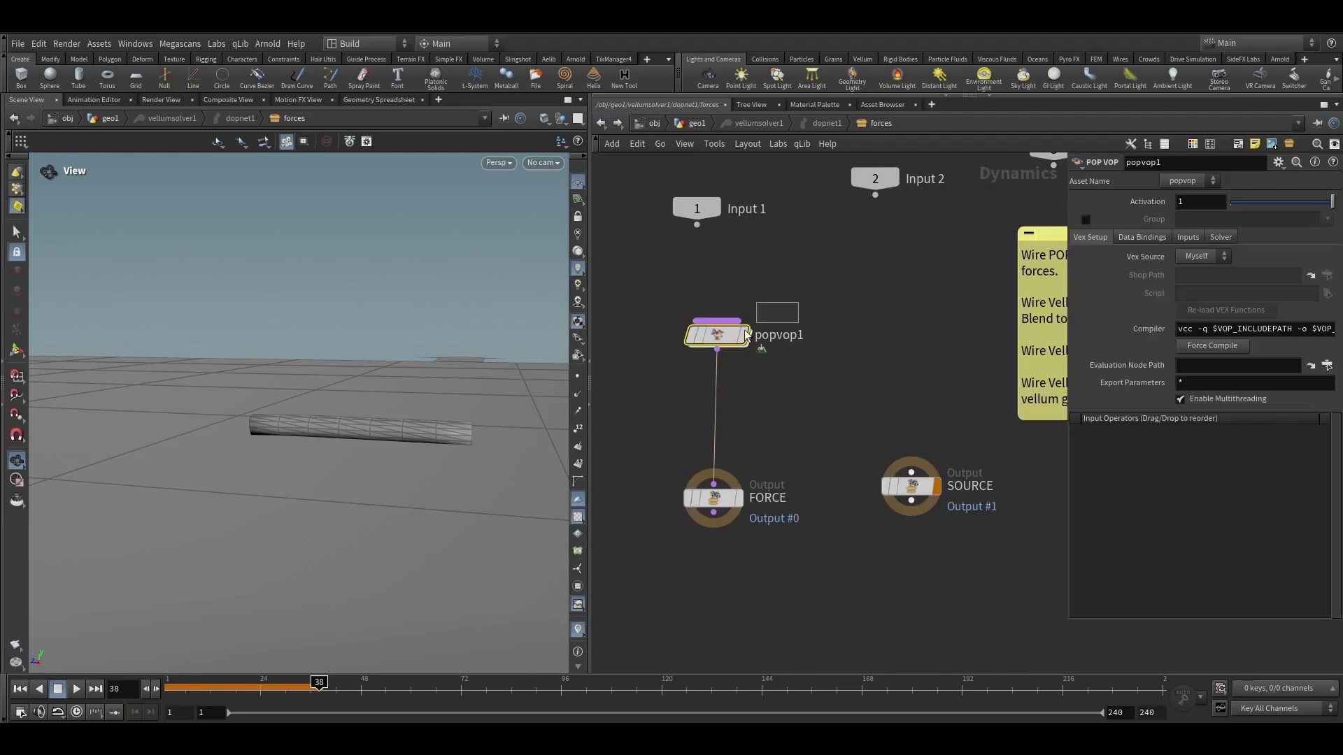
pyautogui.click(1186, 238)
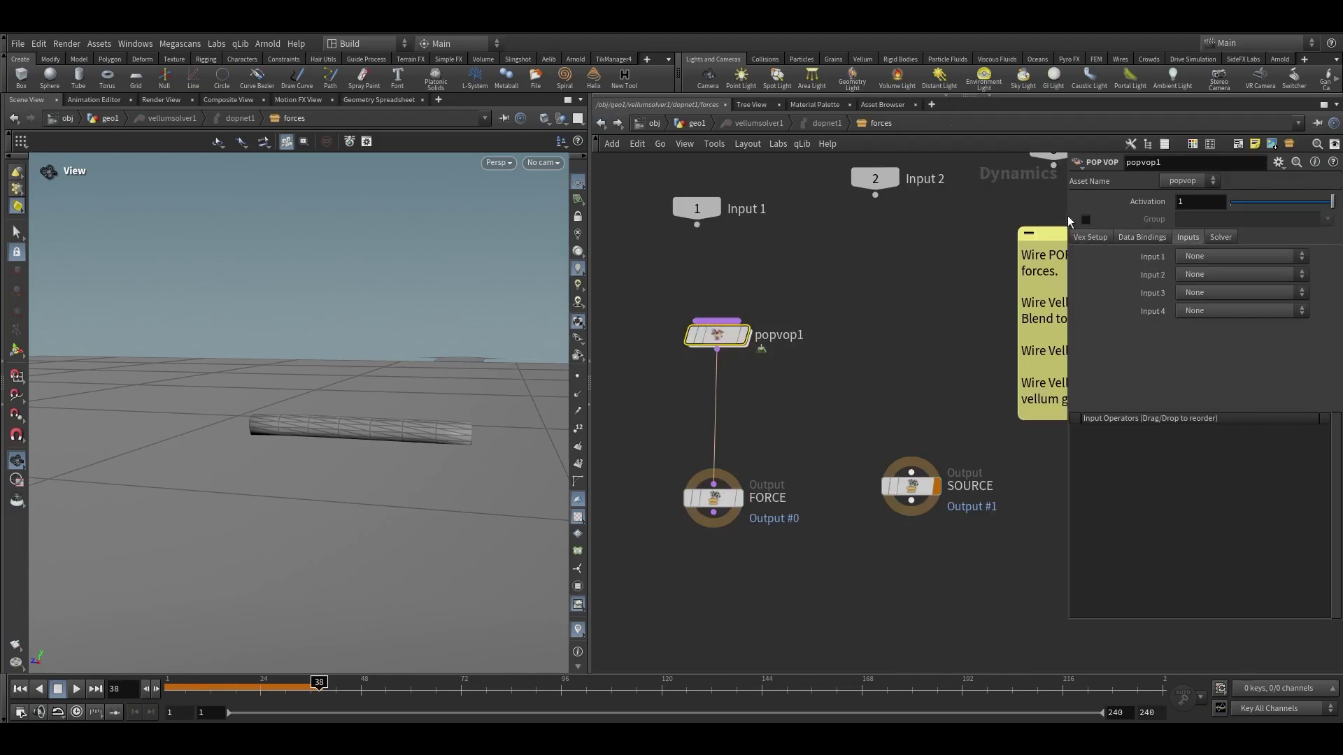
pyautogui.moveTo(1067, 215); pyautogui.dragTo(898, 219)
pyautogui.click(1021, 275)
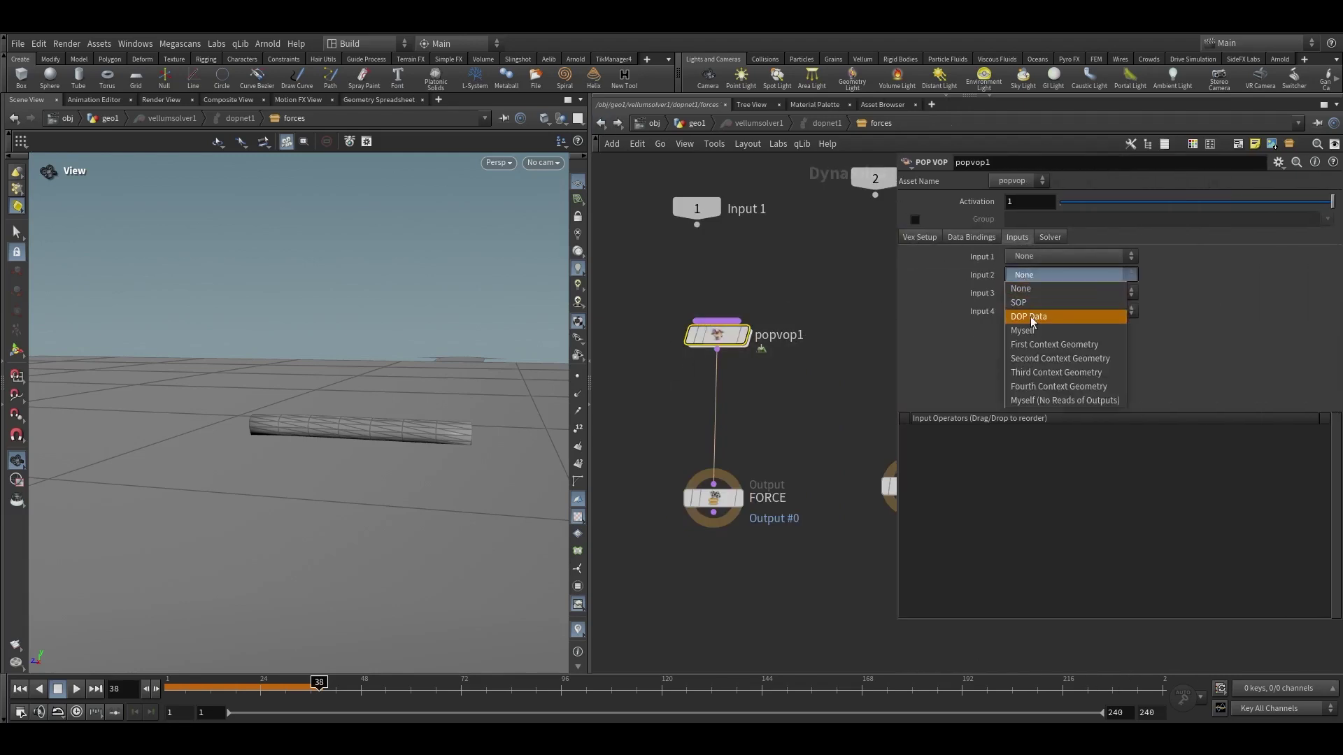
pyautogui.click(1028, 301)
pyautogui.click(1034, 256)
pyautogui.click(1035, 282)
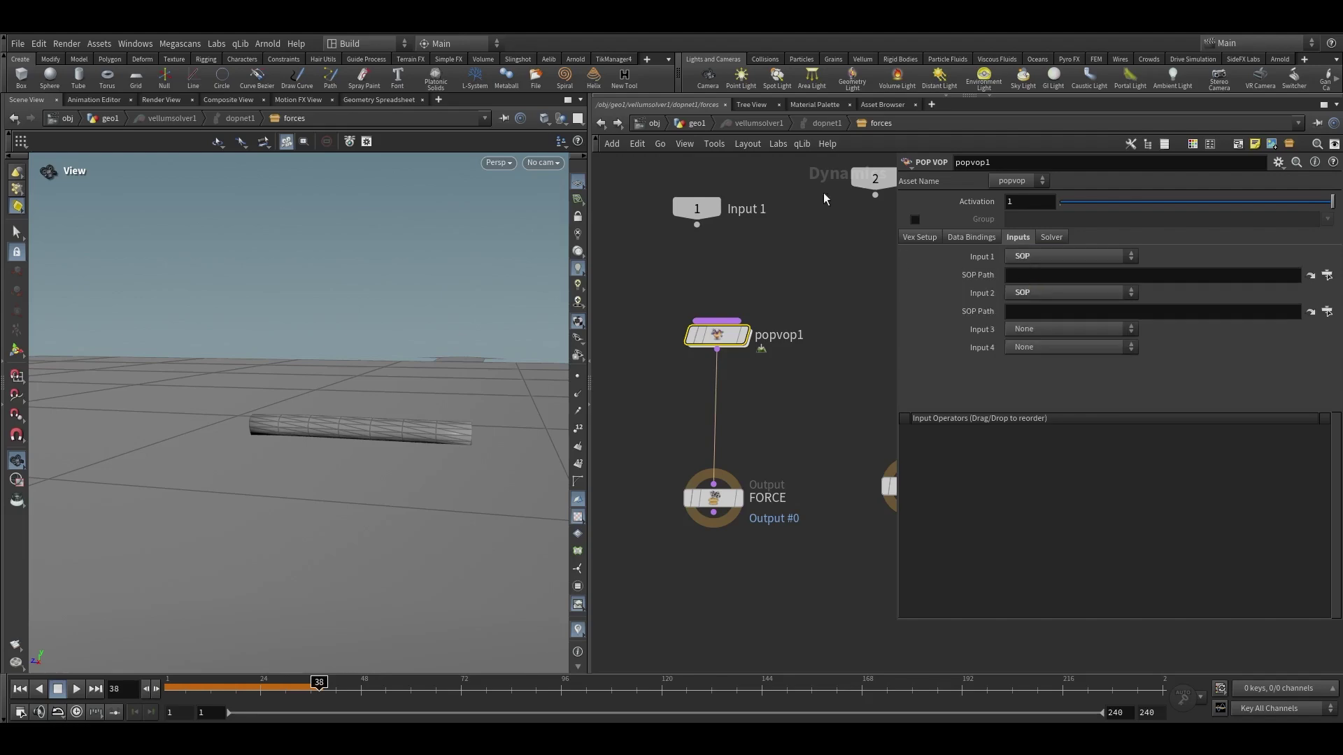
# Add a Null after attribvop1 in the geo1 network and name it VOP_OUT
pyautogui.click(696, 124)
pyautogui.scroll(-5, 724, 350)
pyautogui.moveTo(765, 362); pyautogui.dragTo(695, 373, button='middle')
pyautogui.scroll(3, 770, 393)
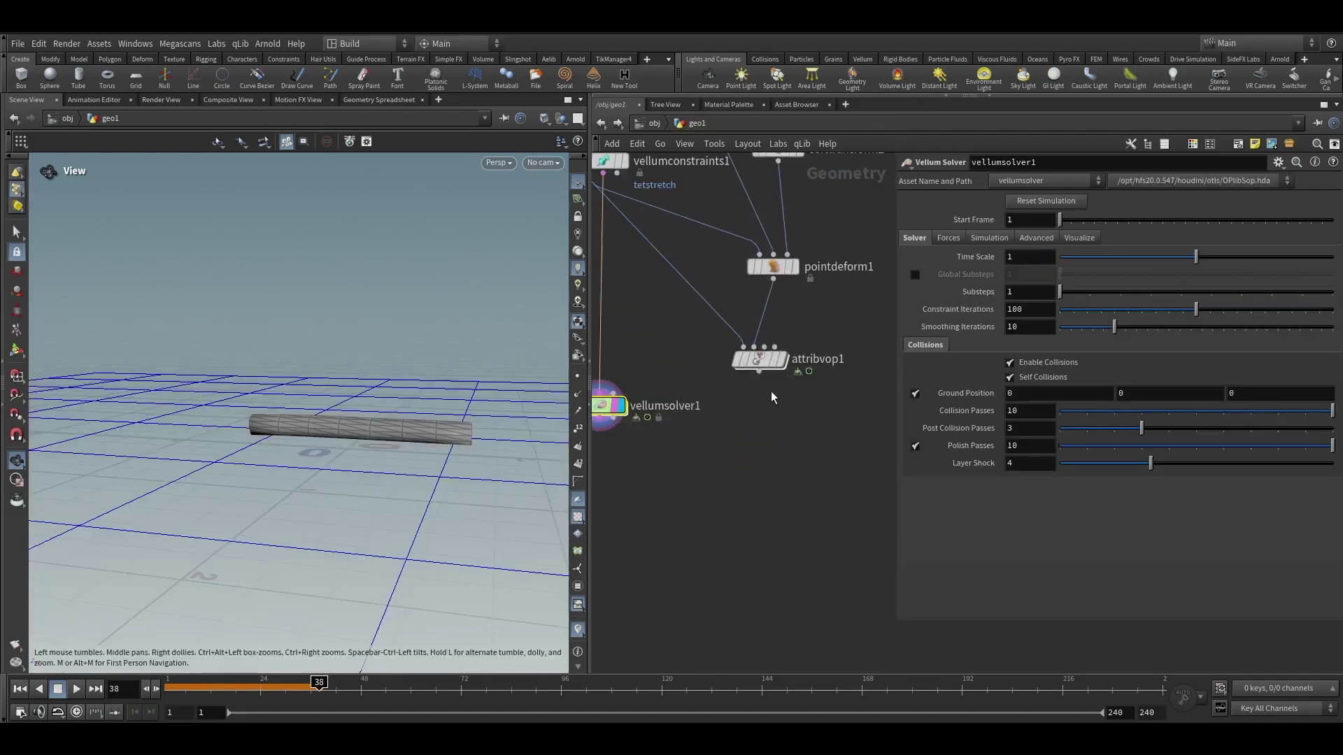
pyautogui.moveTo(759, 372); pyautogui.dragTo(755, 421)
pyautogui.click(756, 424)
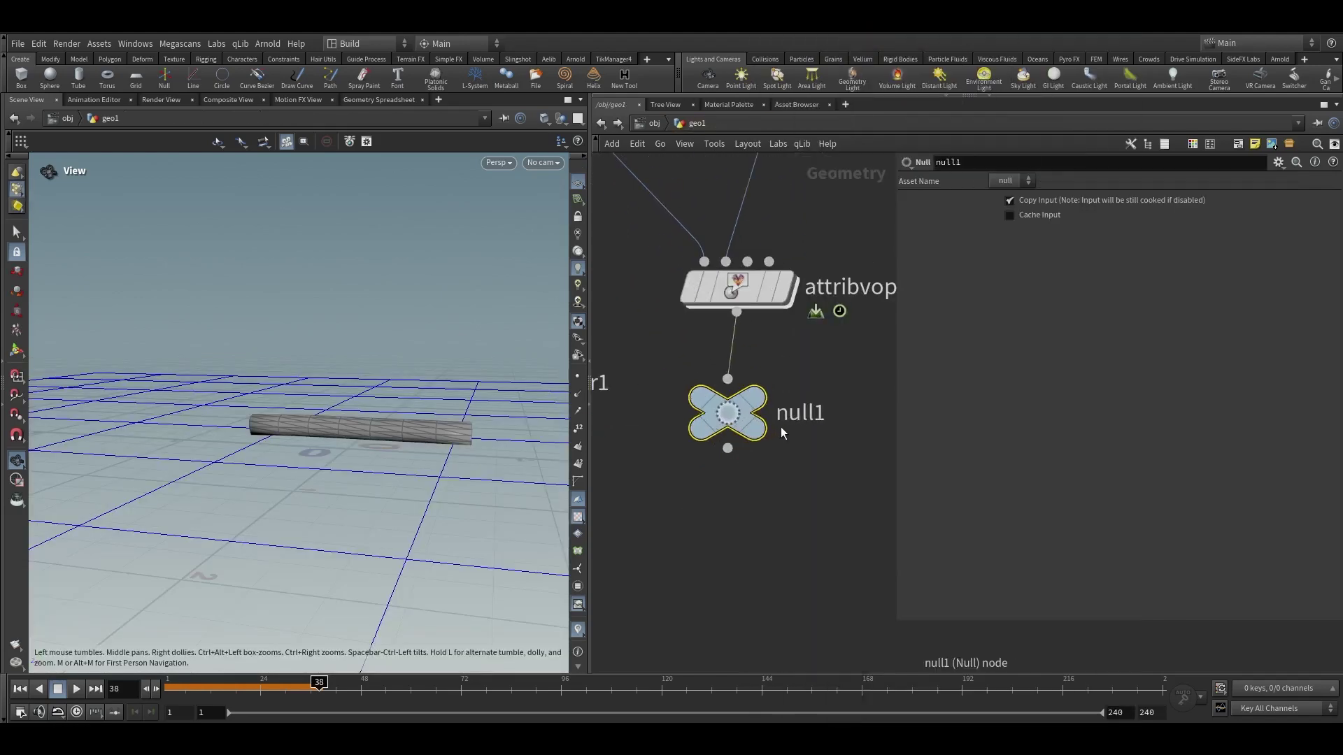
pyautogui.doubleClick(796, 415)
pyautogui.write('VOP_OUT')
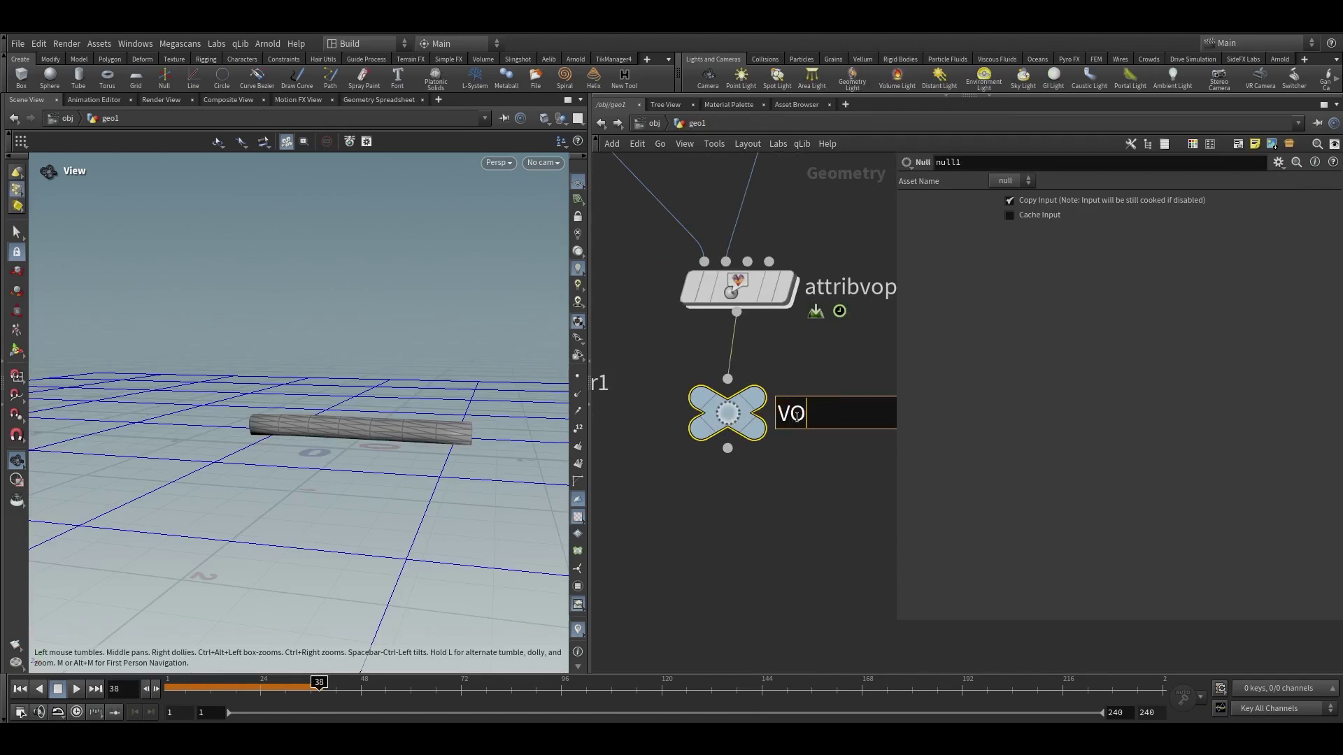
pyautogui.press('Return')
# Duplicate the VOP_OUT null, feed it from the first output of the Vellum Constraints node and rename it GEO
pyautogui.scroll(-4, 784, 425)
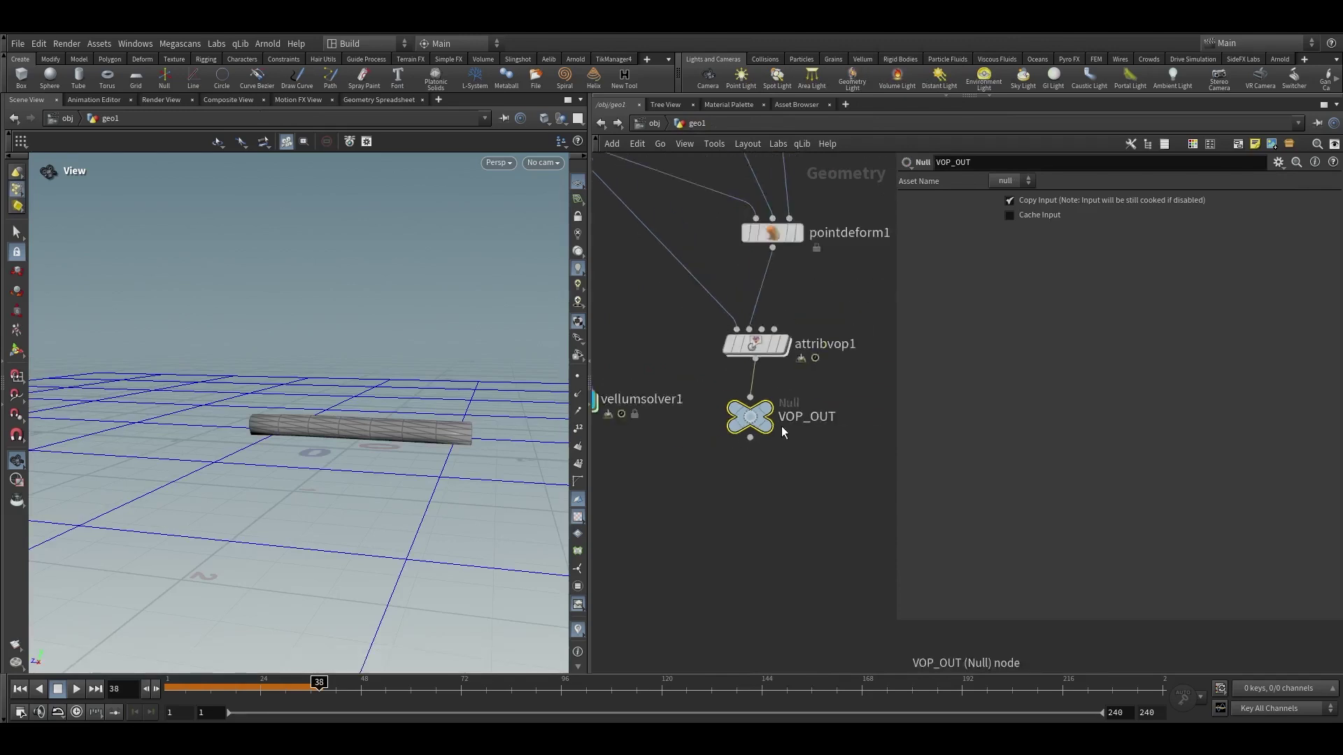
pyautogui.moveTo(782, 426); pyautogui.dragTo(853, 468, button='middle')
pyautogui.keyDown('alt'); pyautogui.moveTo(817, 462); pyautogui.dragTo(613, 314); pyautogui.keyUp('alt')
pyautogui.moveTo(692, 296); pyautogui.dragTo(807, 330, button='middle')
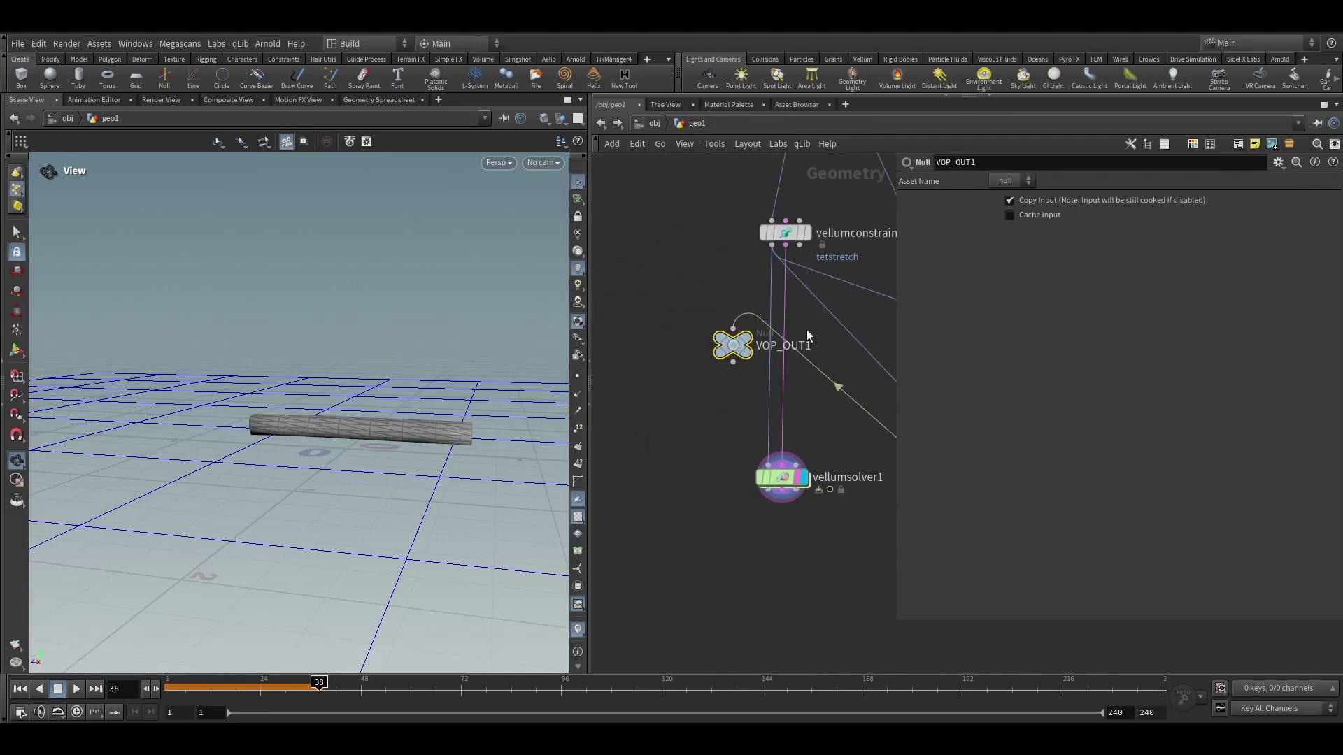
pyautogui.click(771, 246)
pyautogui.click(732, 363)
pyautogui.moveTo(689, 358); pyautogui.dragTo(689, 356)
pyautogui.moveTo(732, 343); pyautogui.dragTo(611, 323)
pyautogui.click(686, 327)
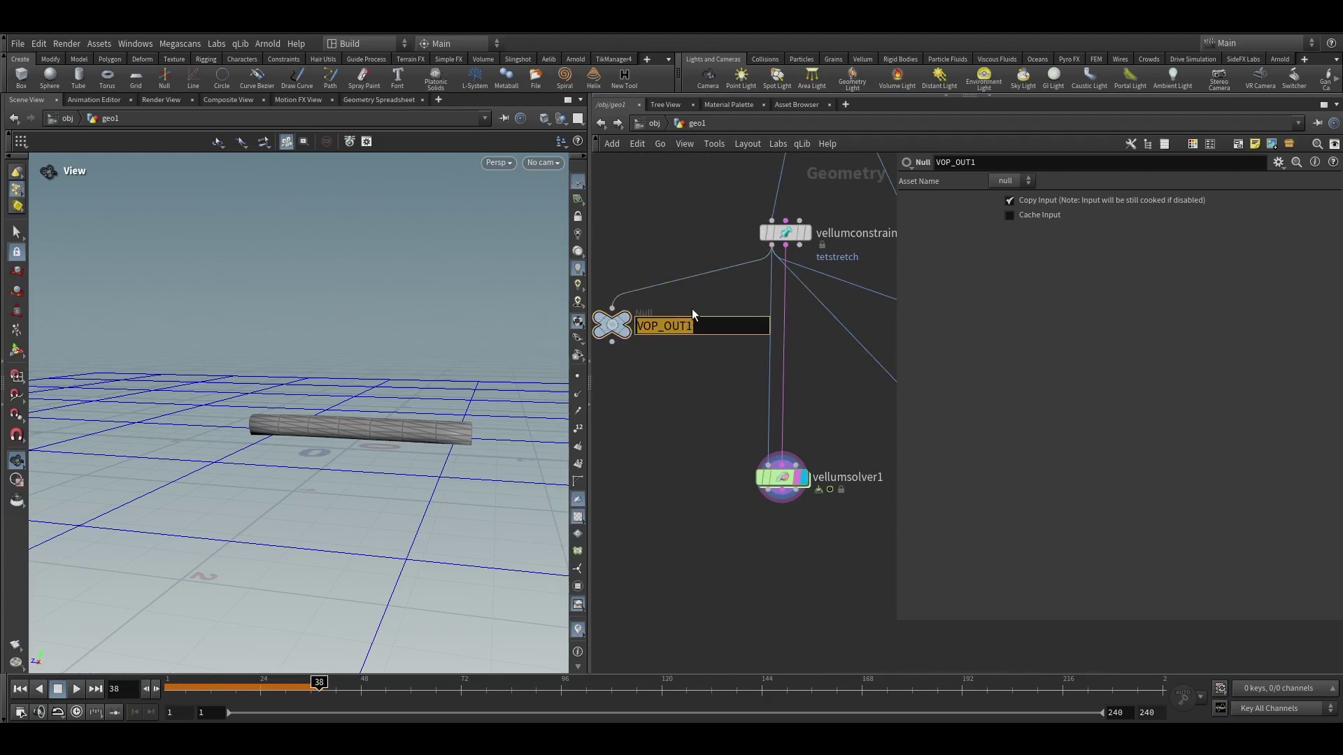
pyautogui.write('GEO')
pyautogui.press('Return')
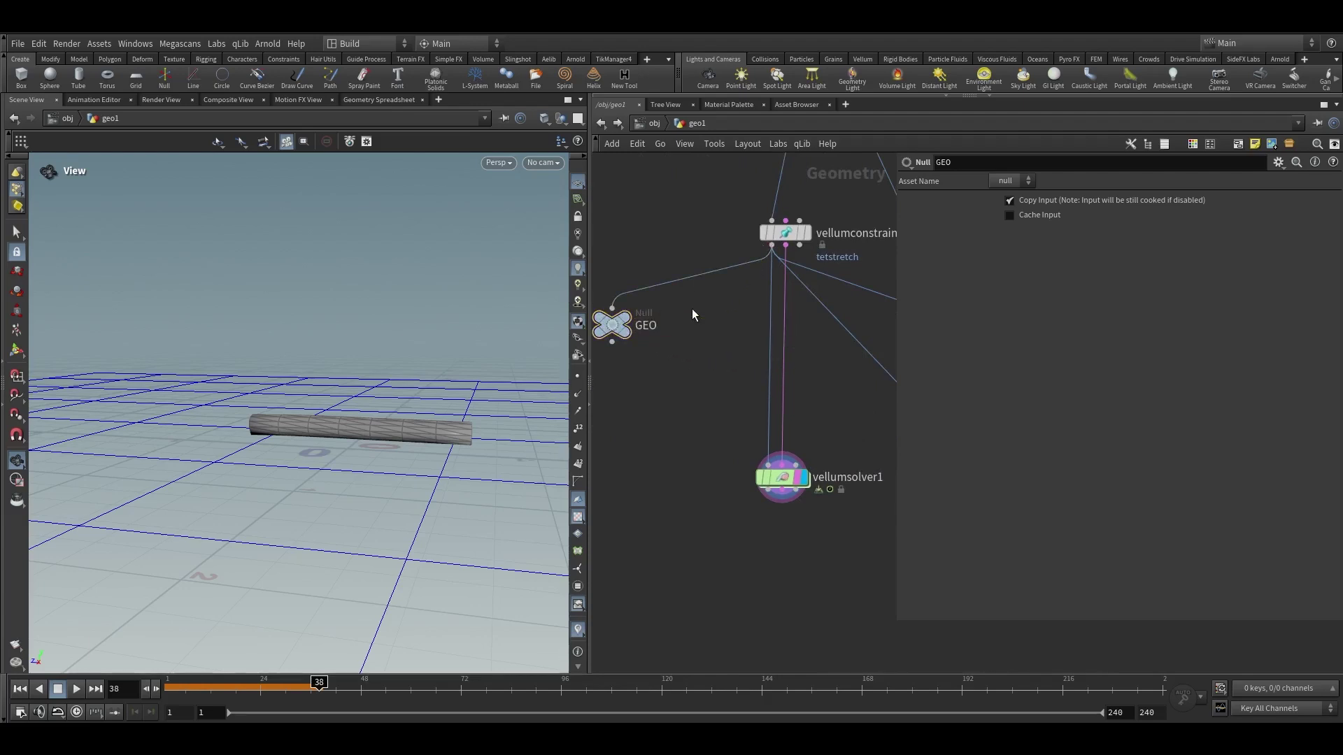
# Copy the GEO null and return to the force network inside the Vellum Solver
pyautogui.scroll(-2, 692, 322)
pyautogui.scroll(-2, 691, 320)
pyautogui.moveTo(689, 354); pyautogui.dragTo(623, 268)
pyautogui.hotkey('ctrl', 'c')
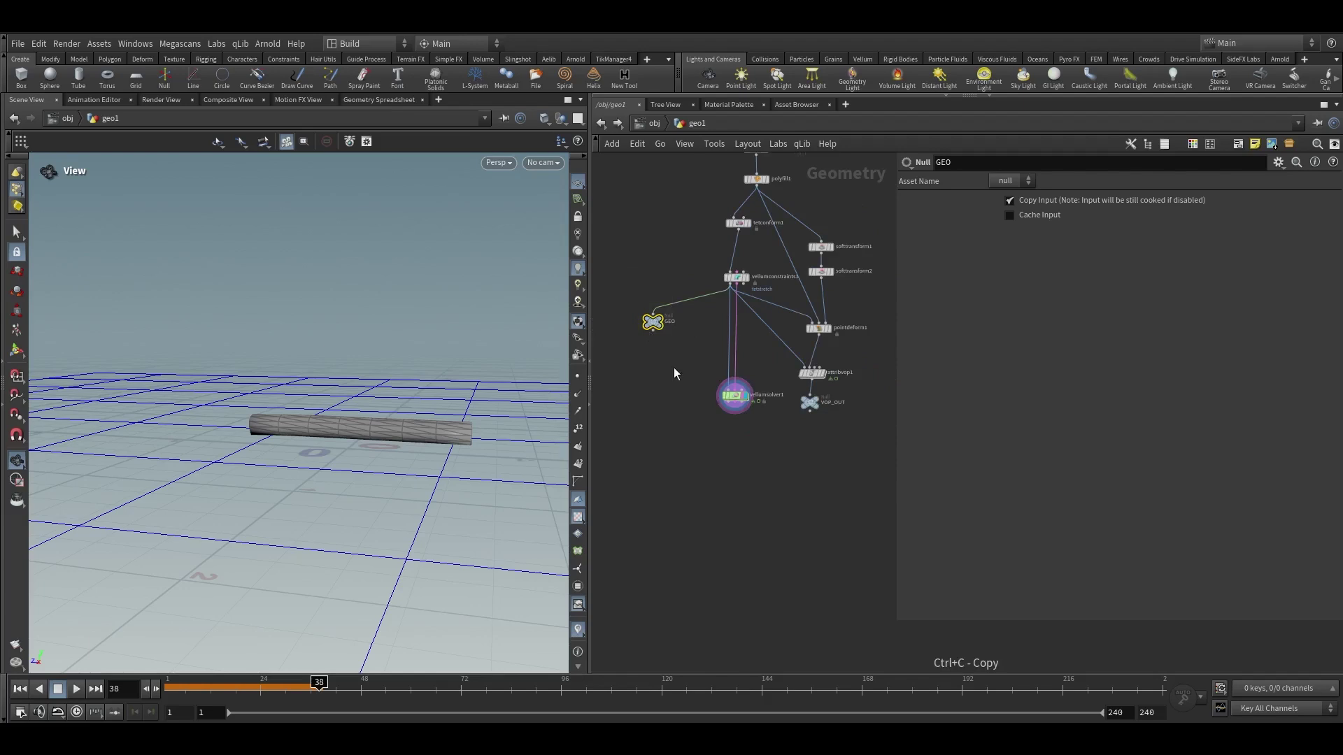
pyautogui.scroll(2, 709, 391)
pyautogui.doubleClick(751, 390)
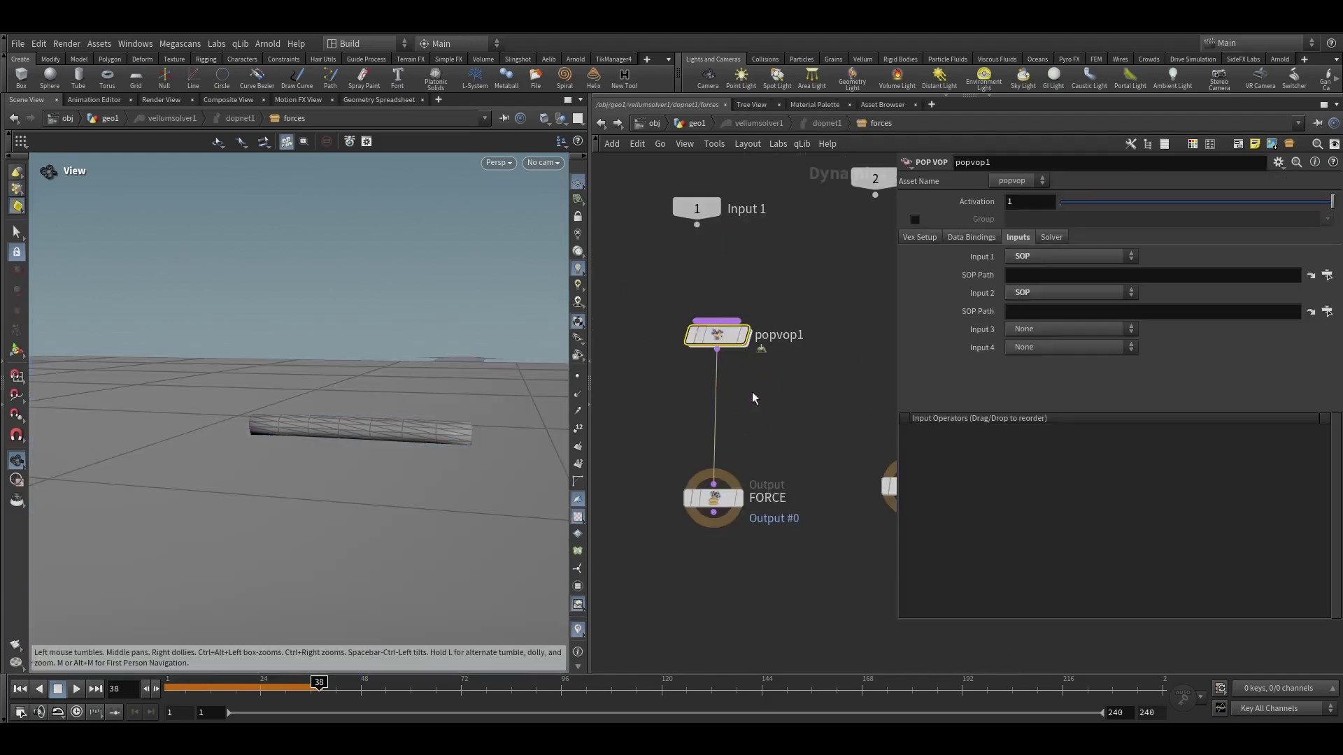
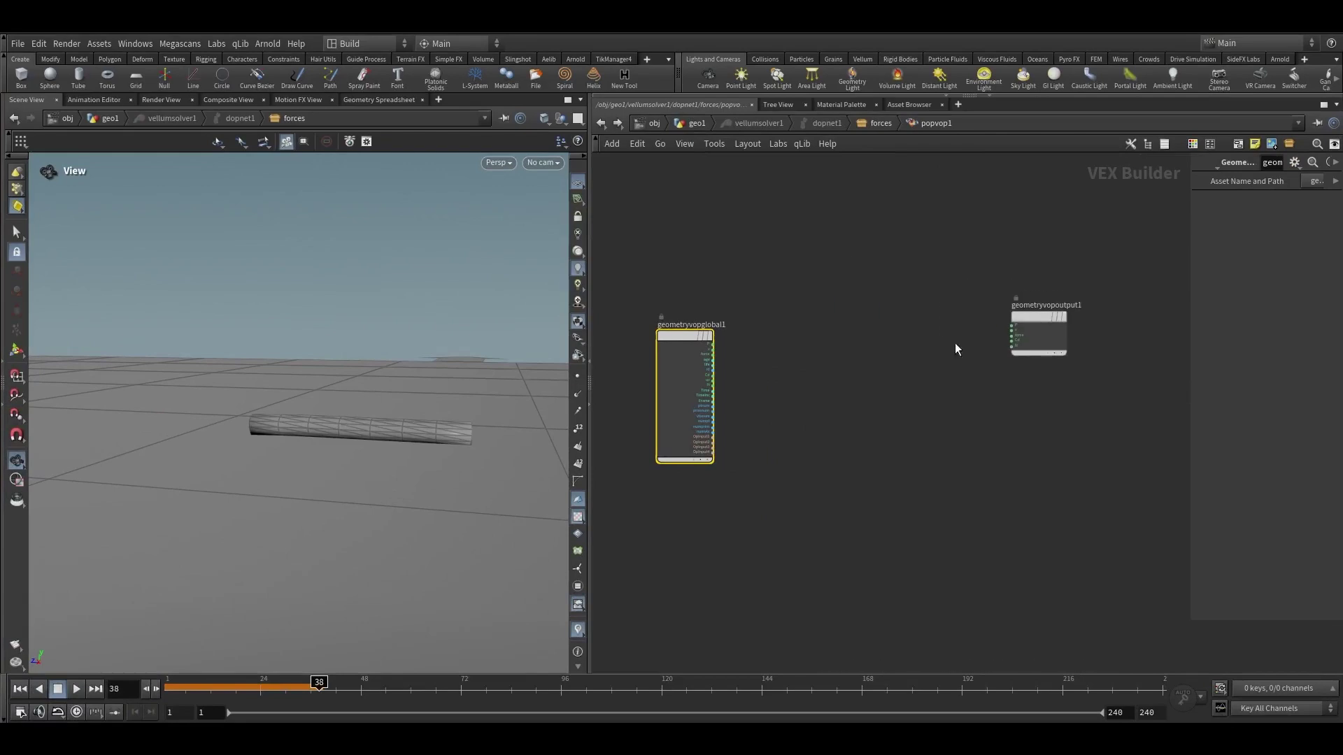
# Add an Import Point Attribute node inside the POP VOP and set its Input to First Input
pyautogui.click(956, 344)
pyautogui.press('Tab')
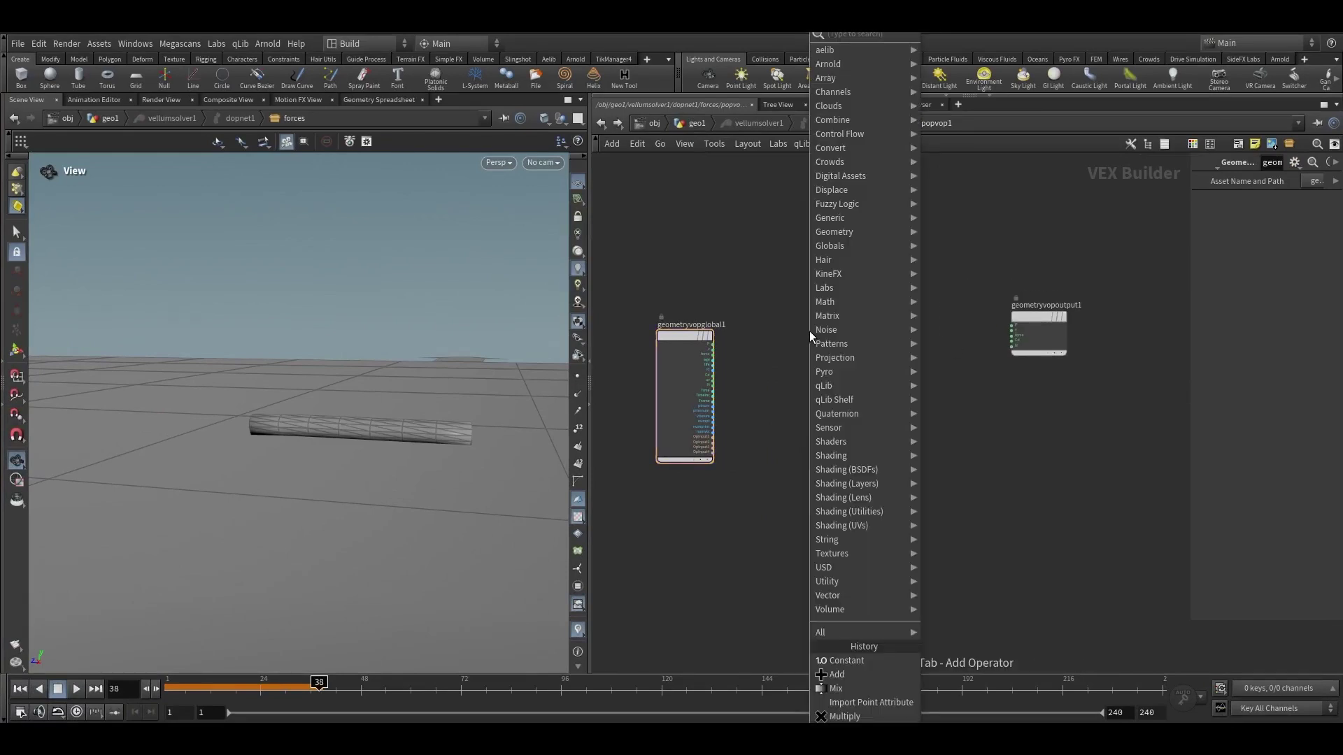
pyautogui.write('impor')
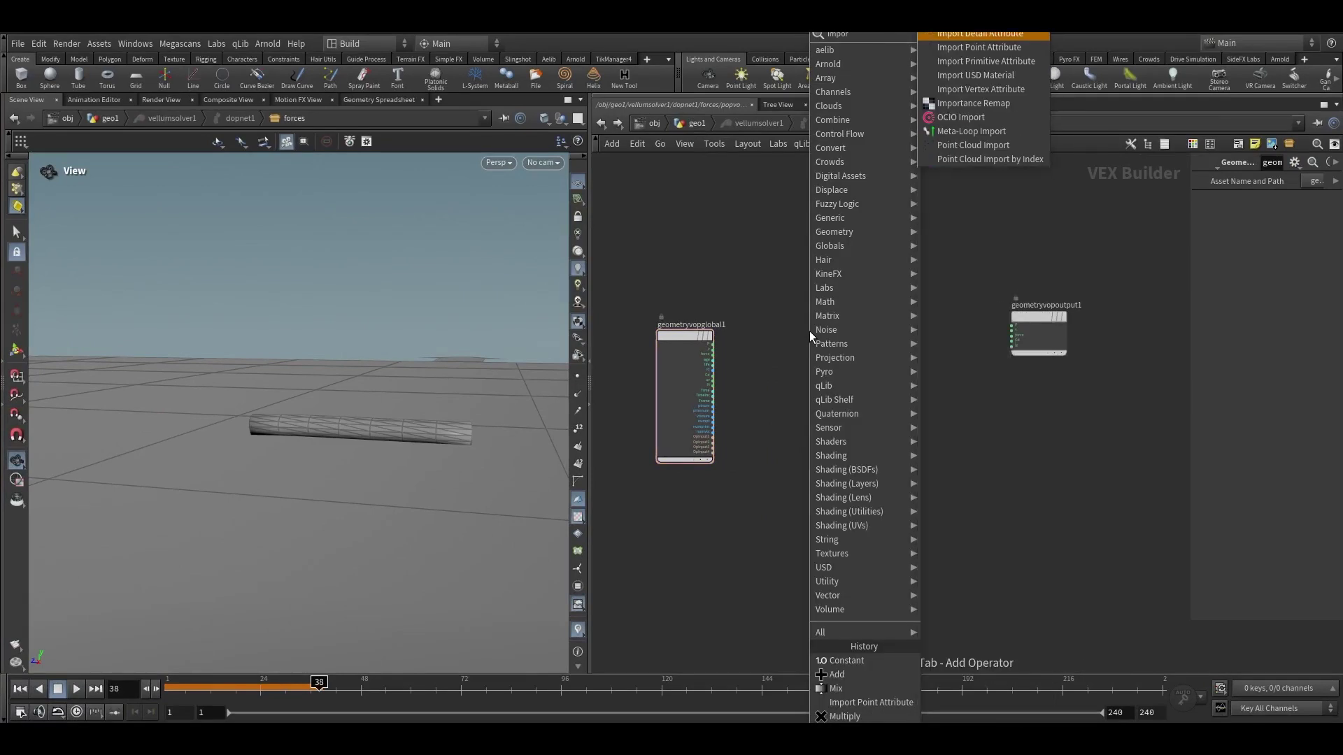
pyautogui.press('Down')
pyautogui.press('Return')
pyautogui.click(787, 371)
pyautogui.scroll(5, 788, 371)
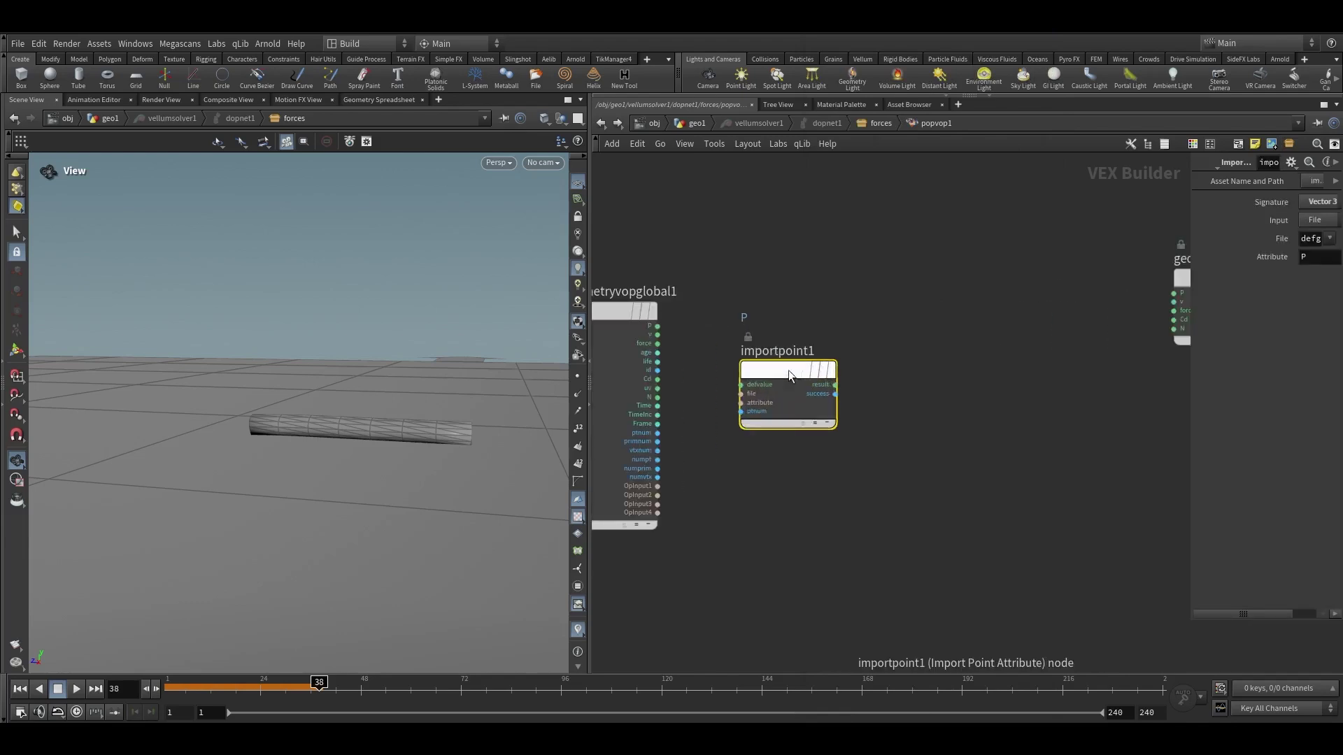
pyautogui.scroll(-2, 1098, 308)
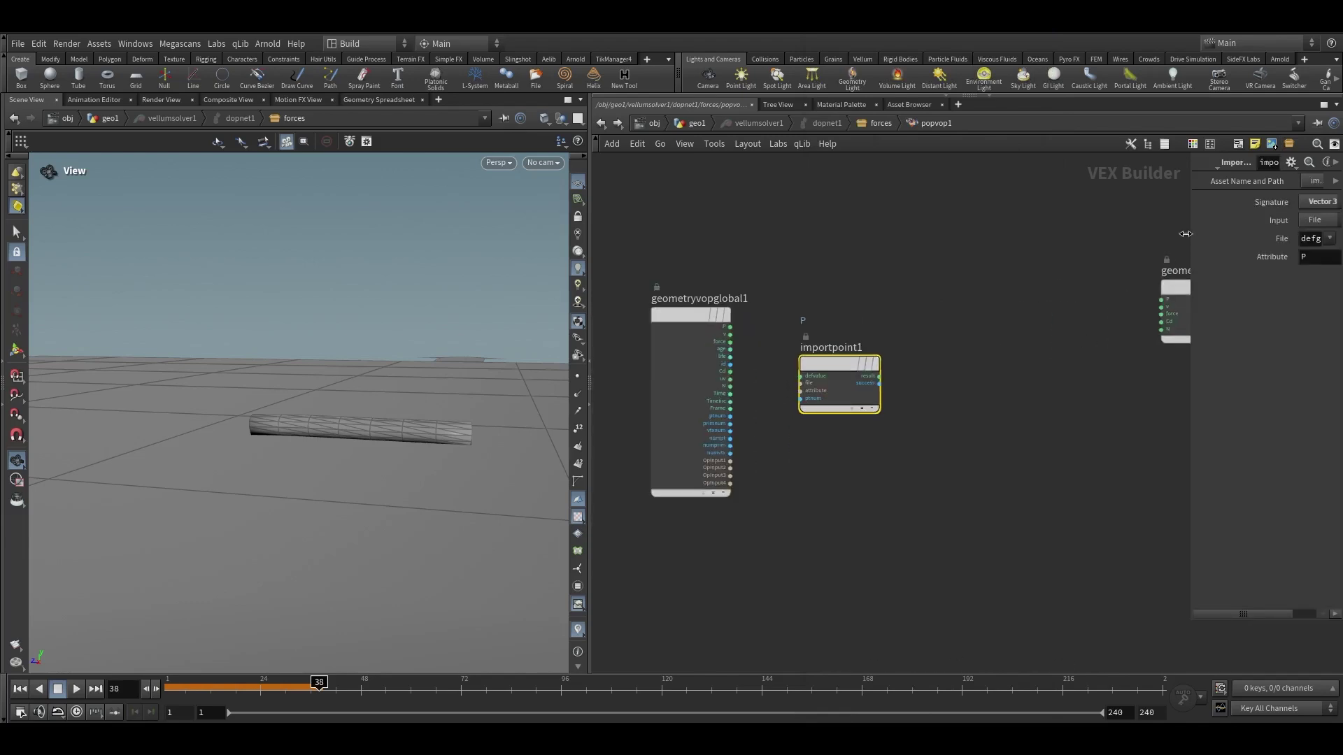
pyautogui.moveTo(1185, 234); pyautogui.dragTo(1009, 224)
pyautogui.click(1130, 220)
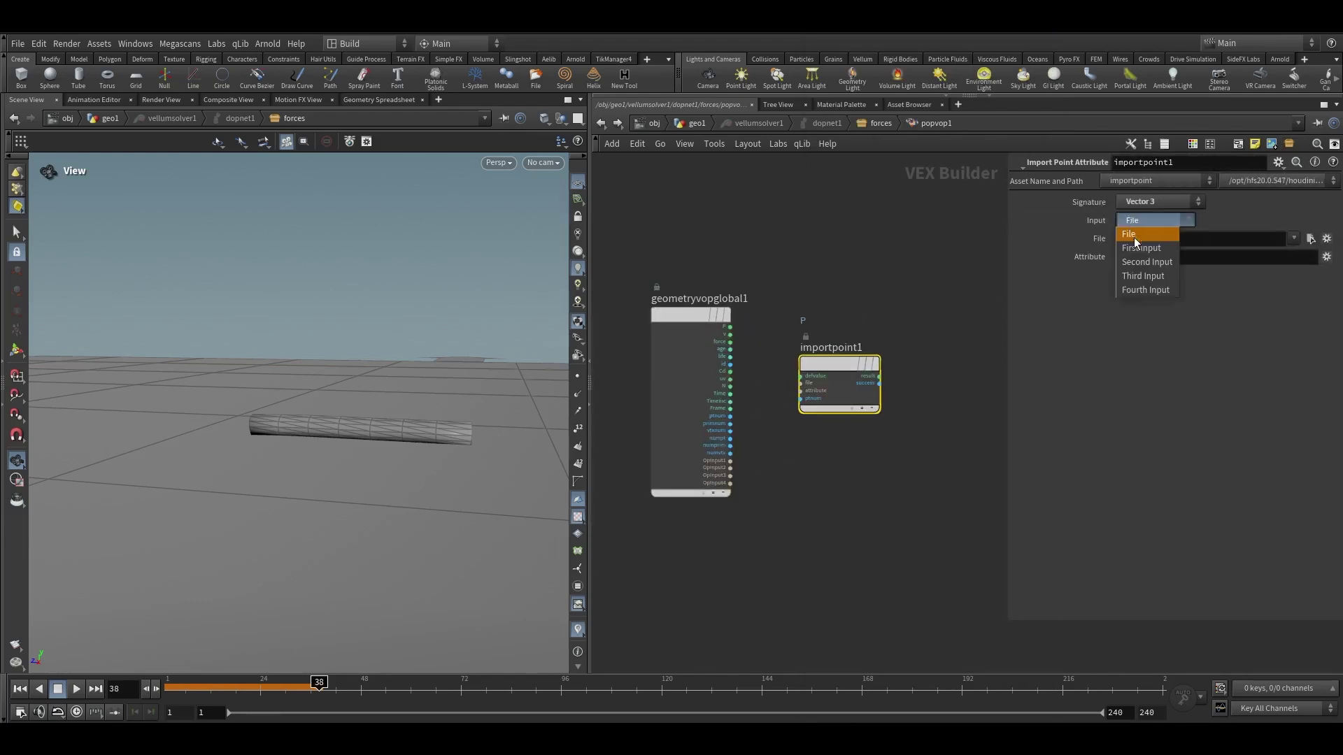
pyautogui.click(1137, 251)
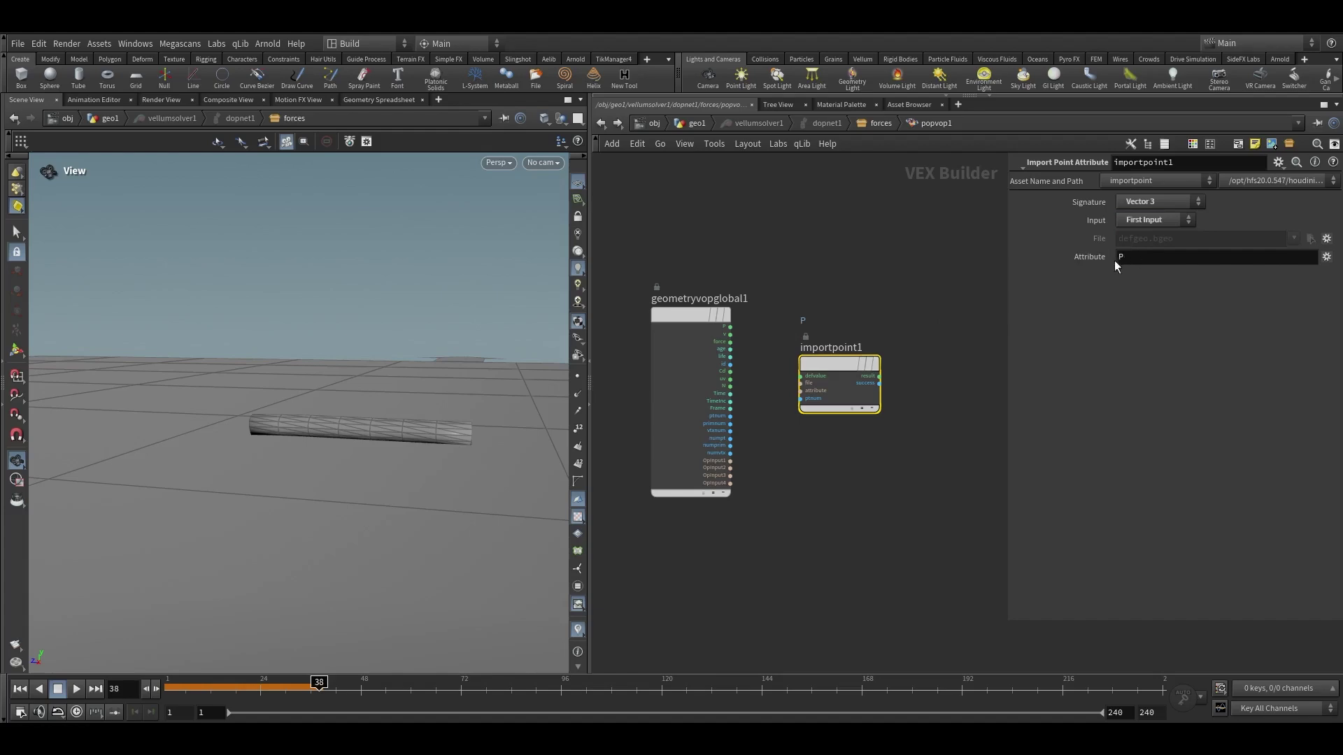
# Duplicate the Import Point Attribute node below the original and set the copy's Input to Second Input
pyautogui.keyDown('alt'); pyautogui.moveTo(841, 360); pyautogui.dragTo(837, 465); pyautogui.keyUp('alt')
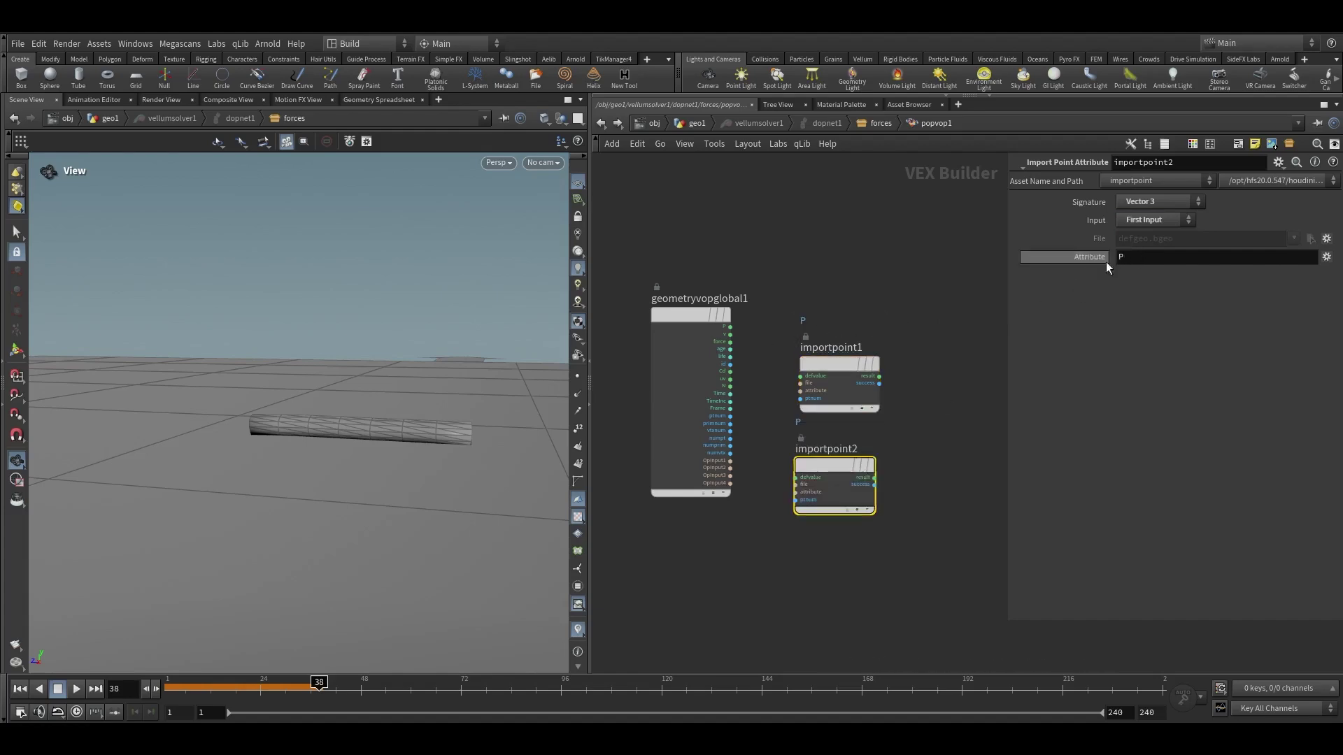
pyautogui.click(1144, 264)
pyautogui.scroll(-3, 947, 456)
pyautogui.moveTo(948, 456); pyautogui.dragTo(853, 427, button='middle')
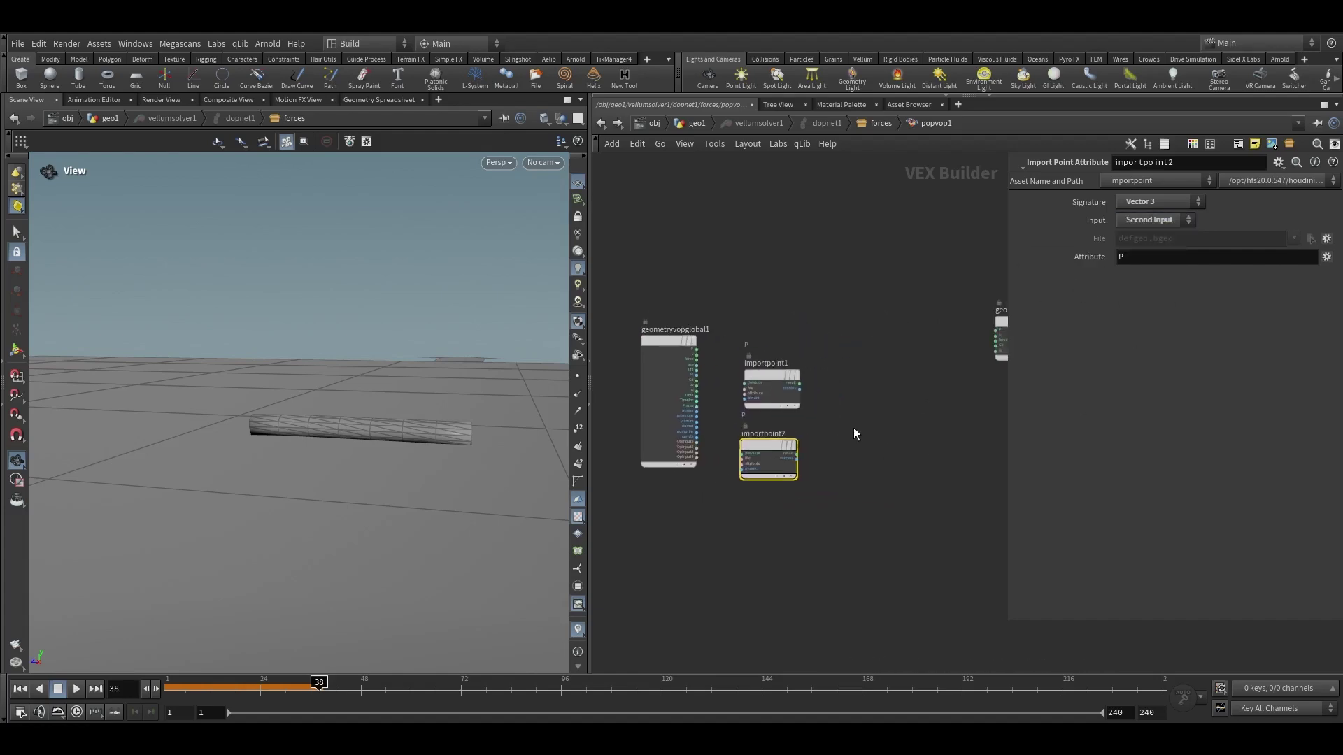
# Add a Subtract node with importpoint2's result as its first input and importpoint1's result as its second
pyautogui.press('Tab')
pyautogui.write('sub')
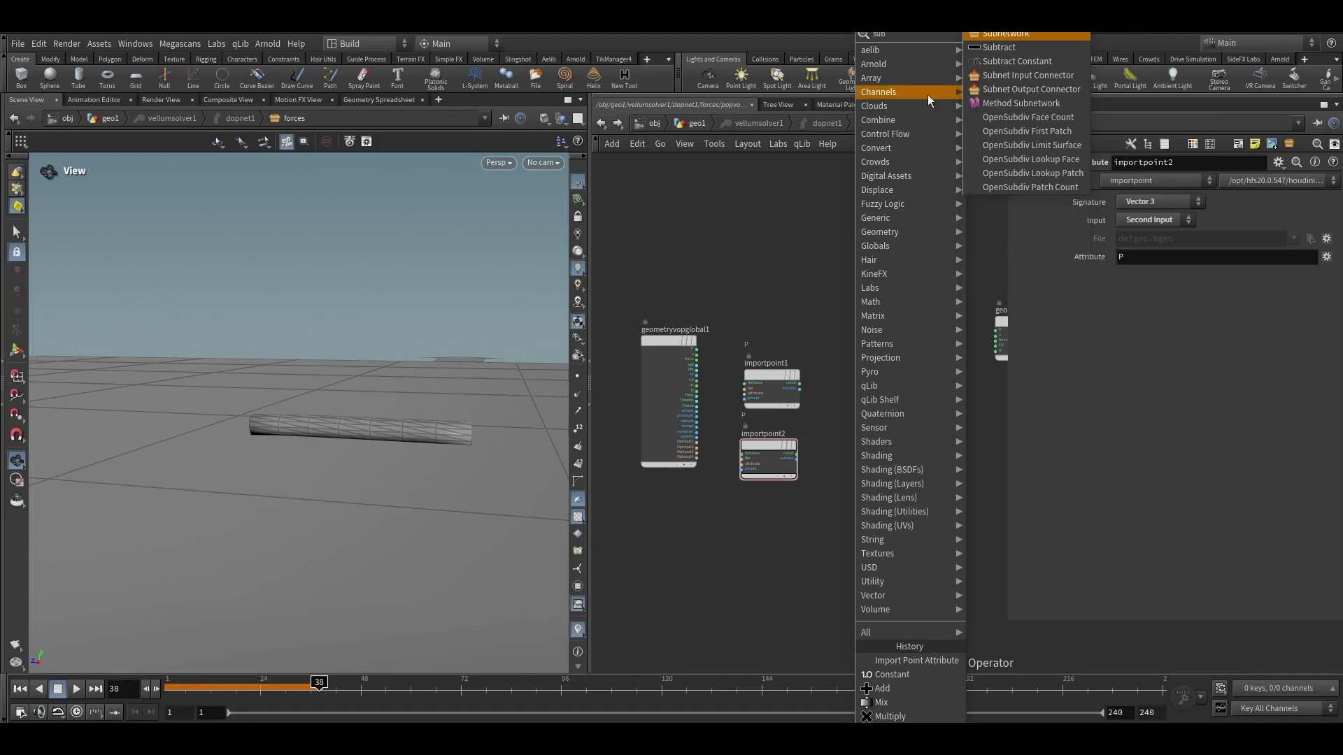
pyautogui.click(999, 48)
pyautogui.click(900, 403)
pyautogui.scroll(2, 853, 444)
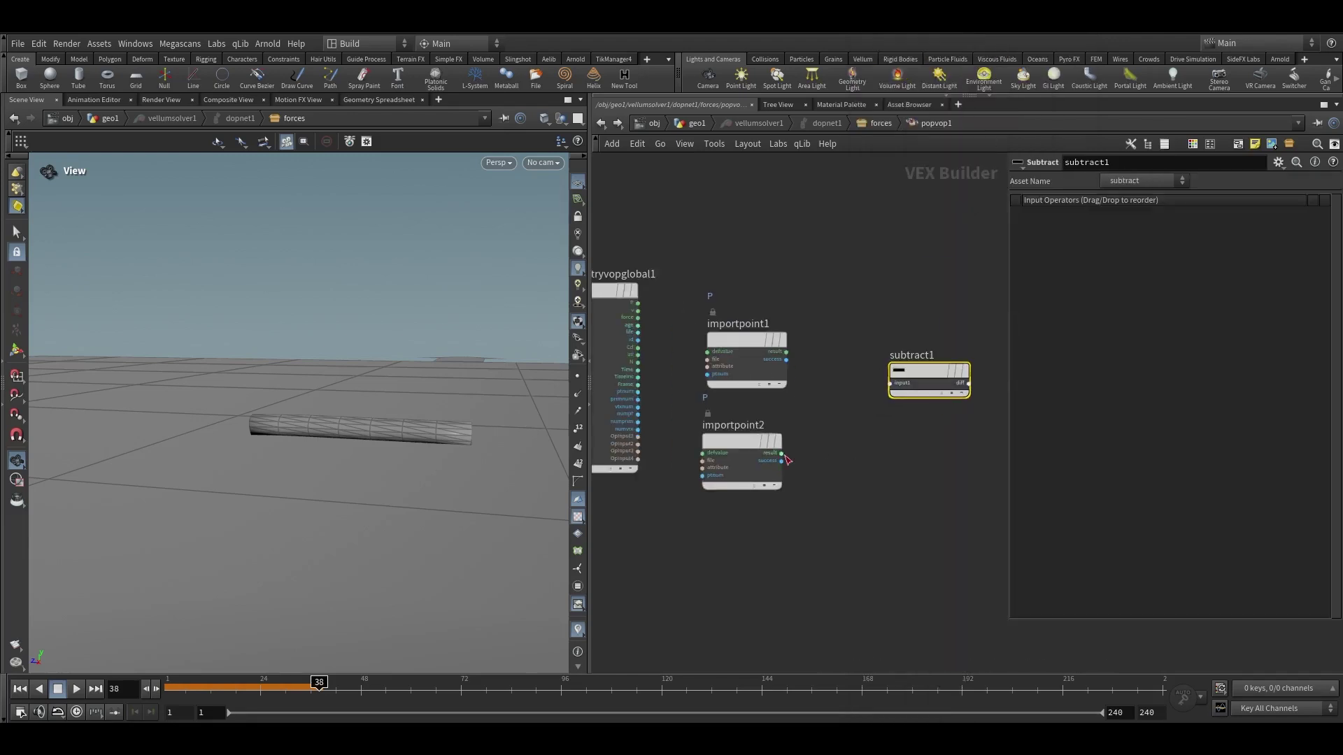
pyautogui.click(742, 448)
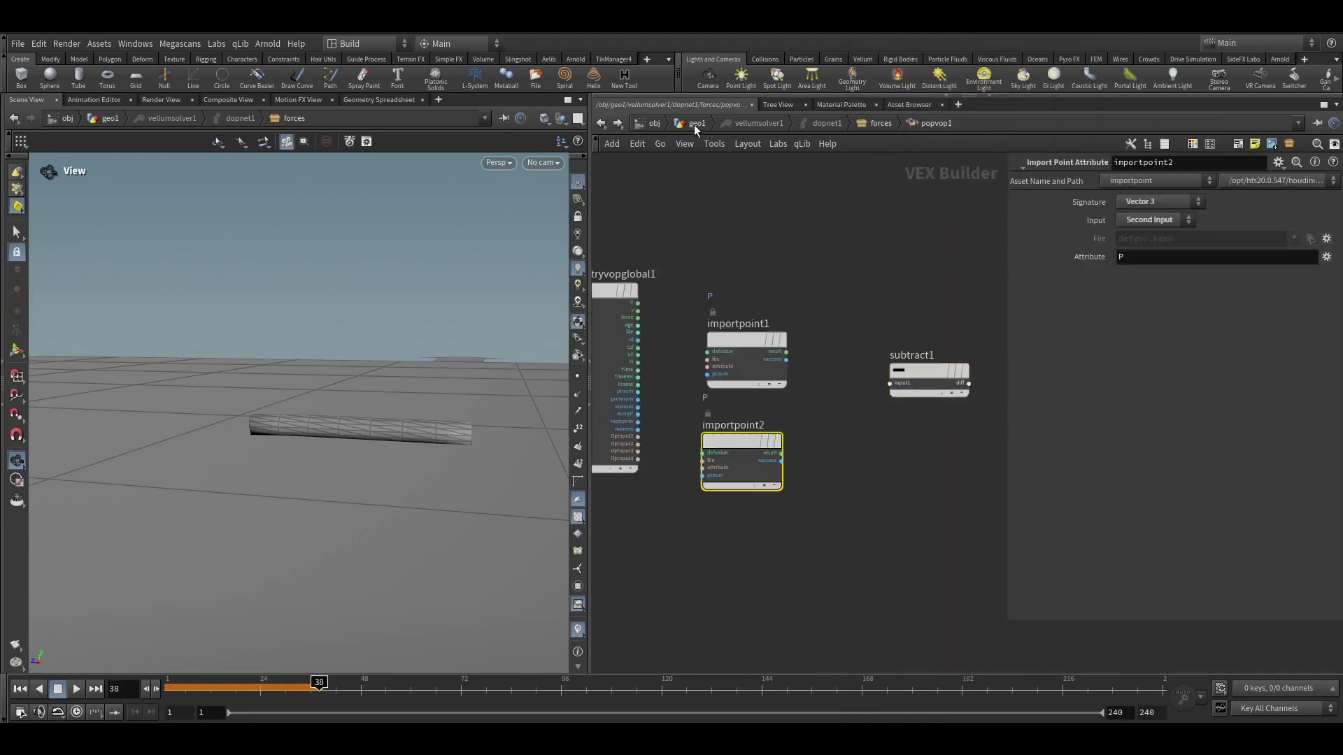
pyautogui.moveTo(781, 453); pyautogui.dragTo(891, 383)
pyautogui.scroll(3, 782, 342)
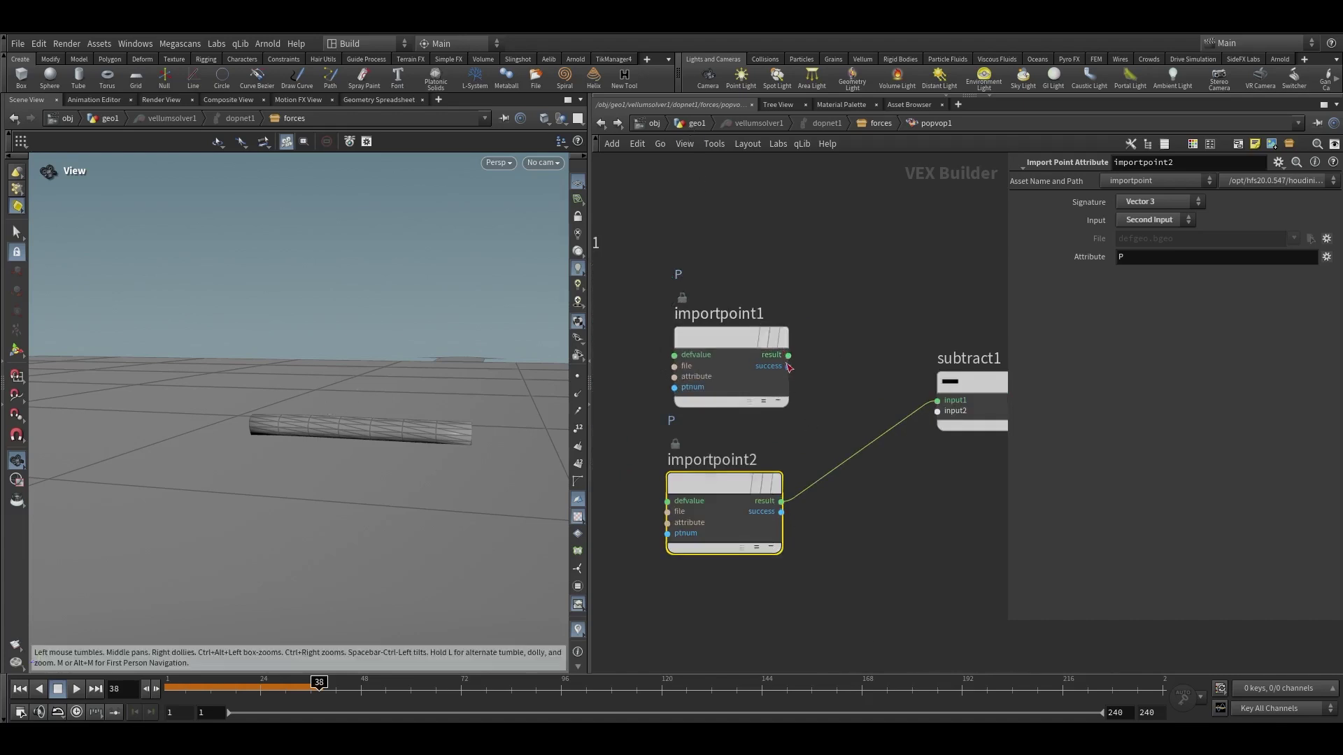
pyautogui.moveTo(788, 355); pyautogui.dragTo(938, 412)
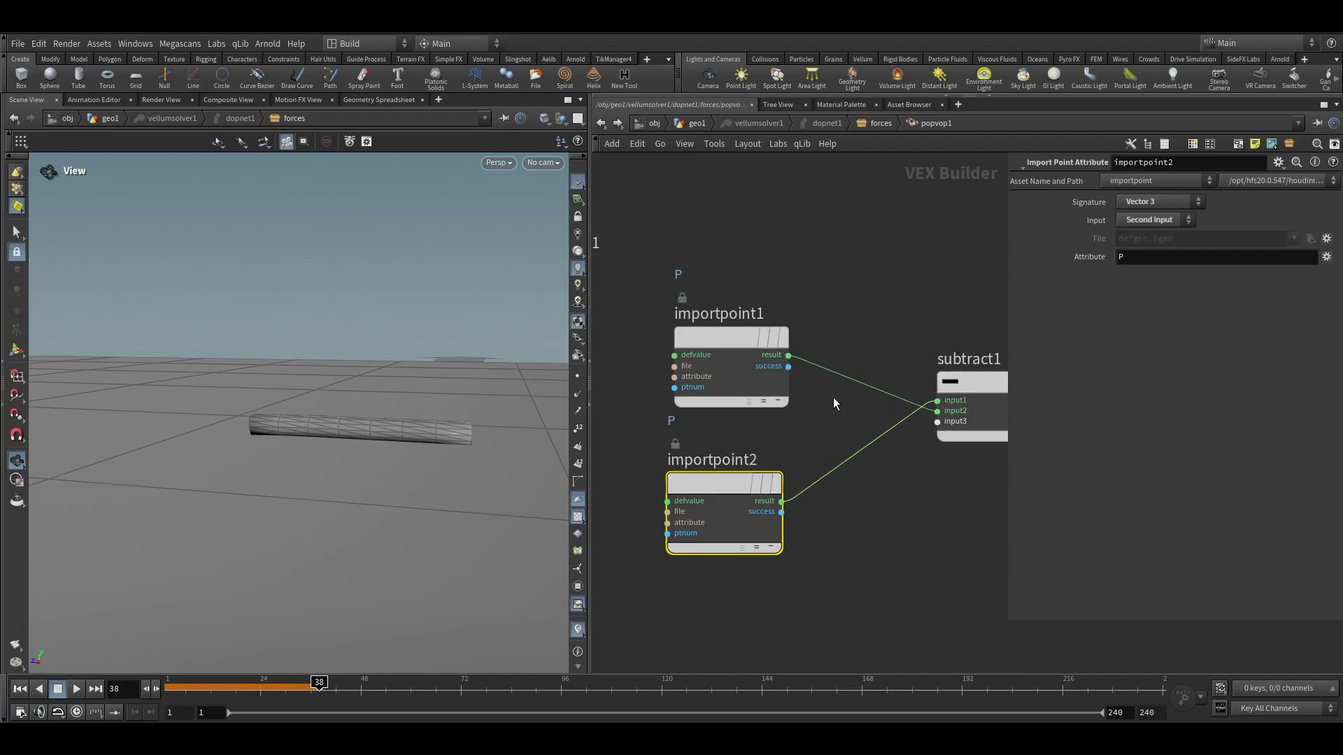
# Add a Multiply node and connect the Subtract node's diff output to its first input
pyautogui.moveTo(1003, 462); pyautogui.dragTo(786, 431, button='middle')
pyautogui.scroll(-4, 842, 424)
pyautogui.press('Tab')
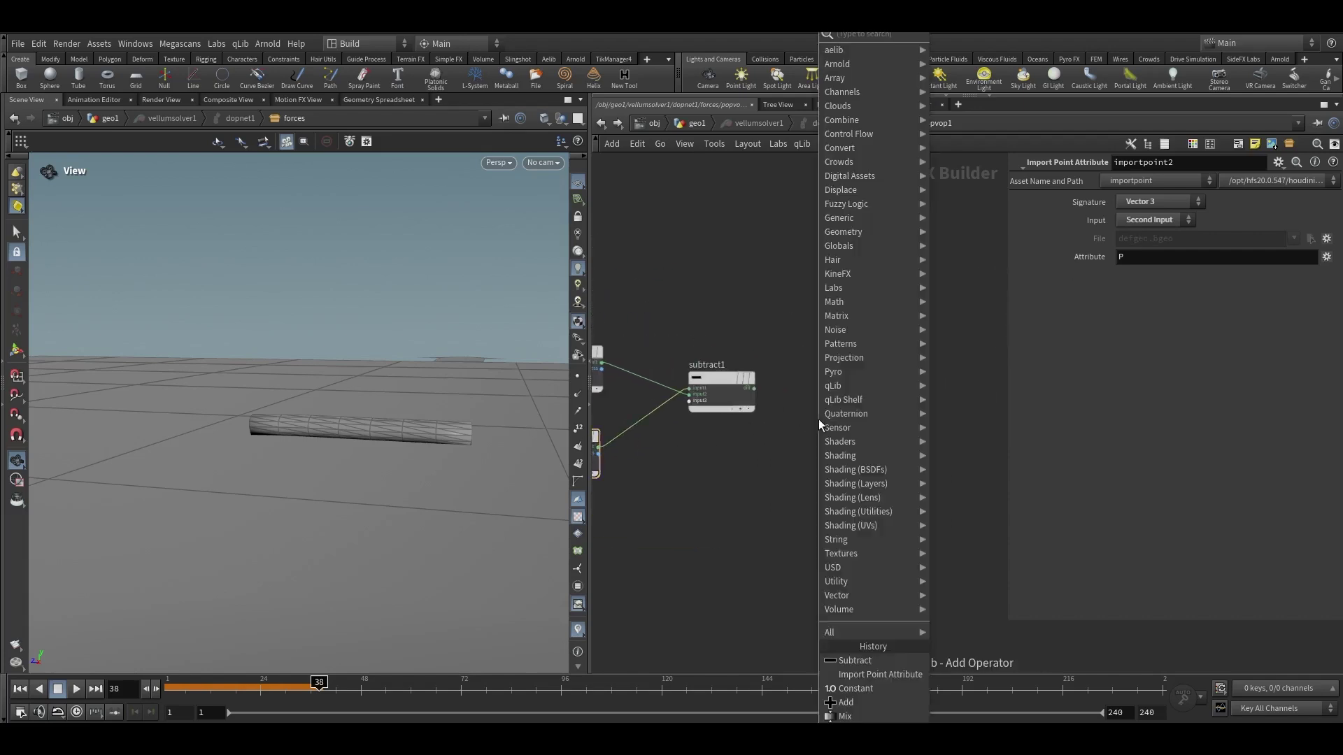
pyautogui.write('mul')
pyautogui.press('Return')
pyautogui.click(878, 395)
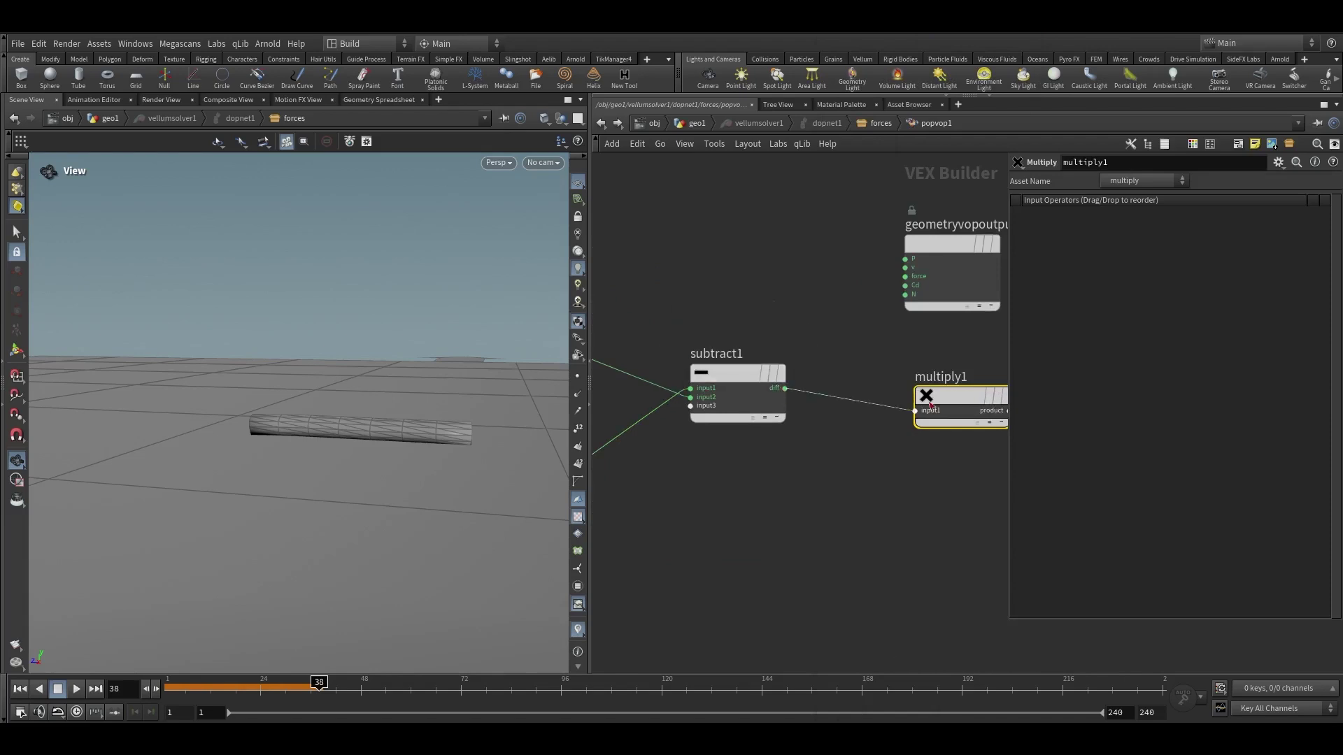
pyautogui.moveTo(754, 388); pyautogui.dragTo(921, 401)
pyautogui.scroll(4, 919, 420)
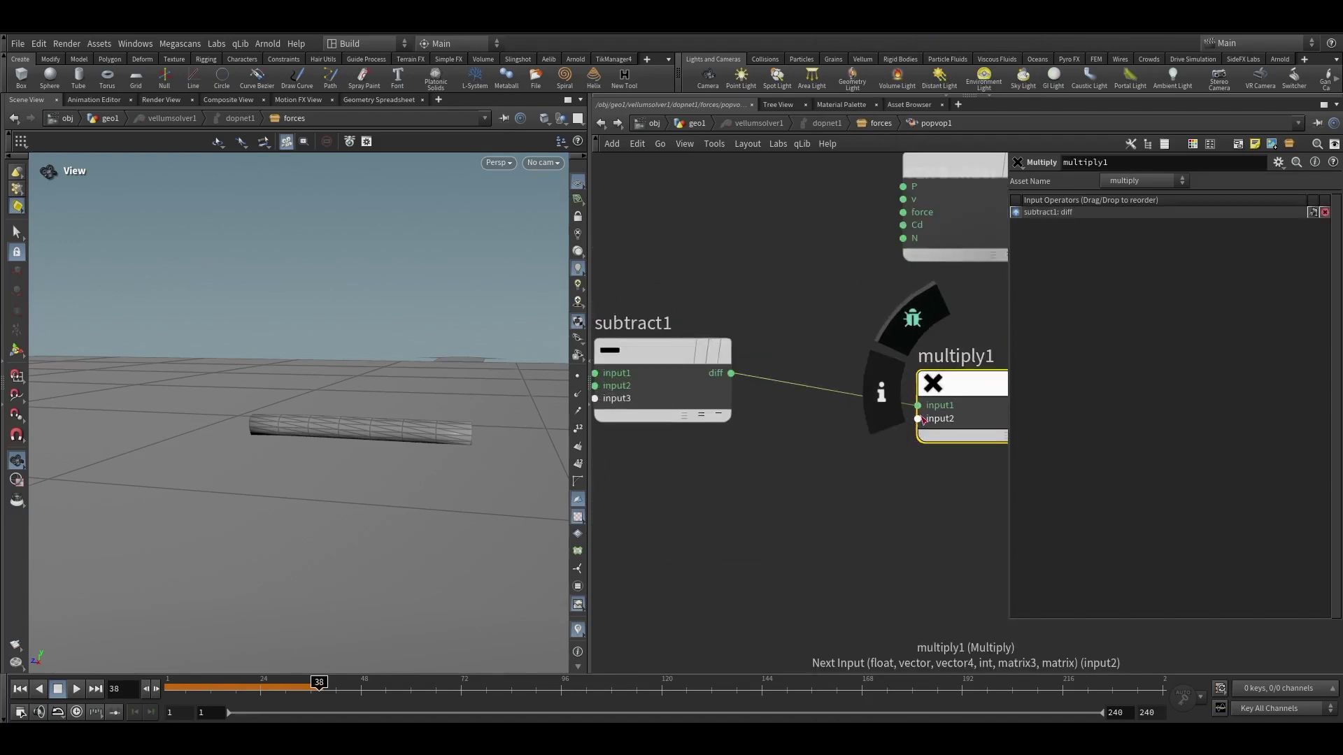
# Promote the Multiply node's second input to a parameter and label it "scale"
pyautogui.rightClick(918, 420)
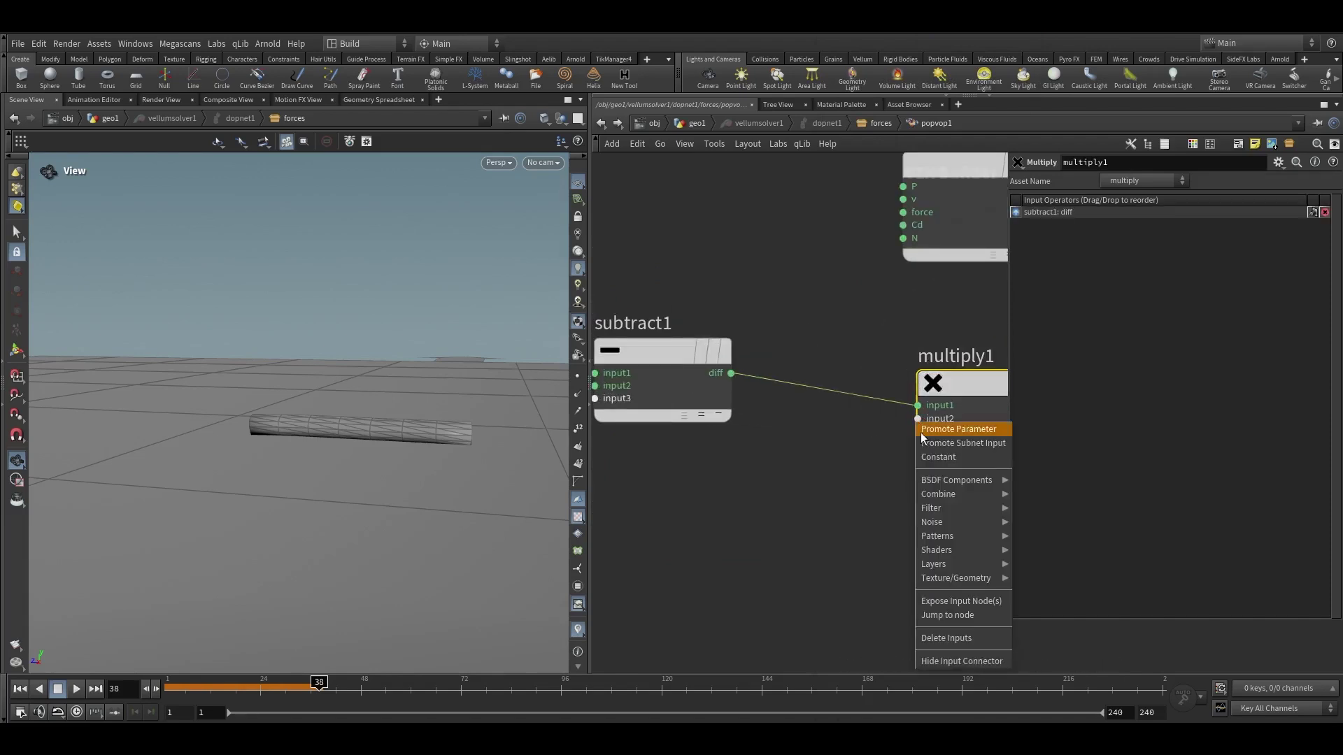
pyautogui.click(958, 428)
pyautogui.click(740, 394)
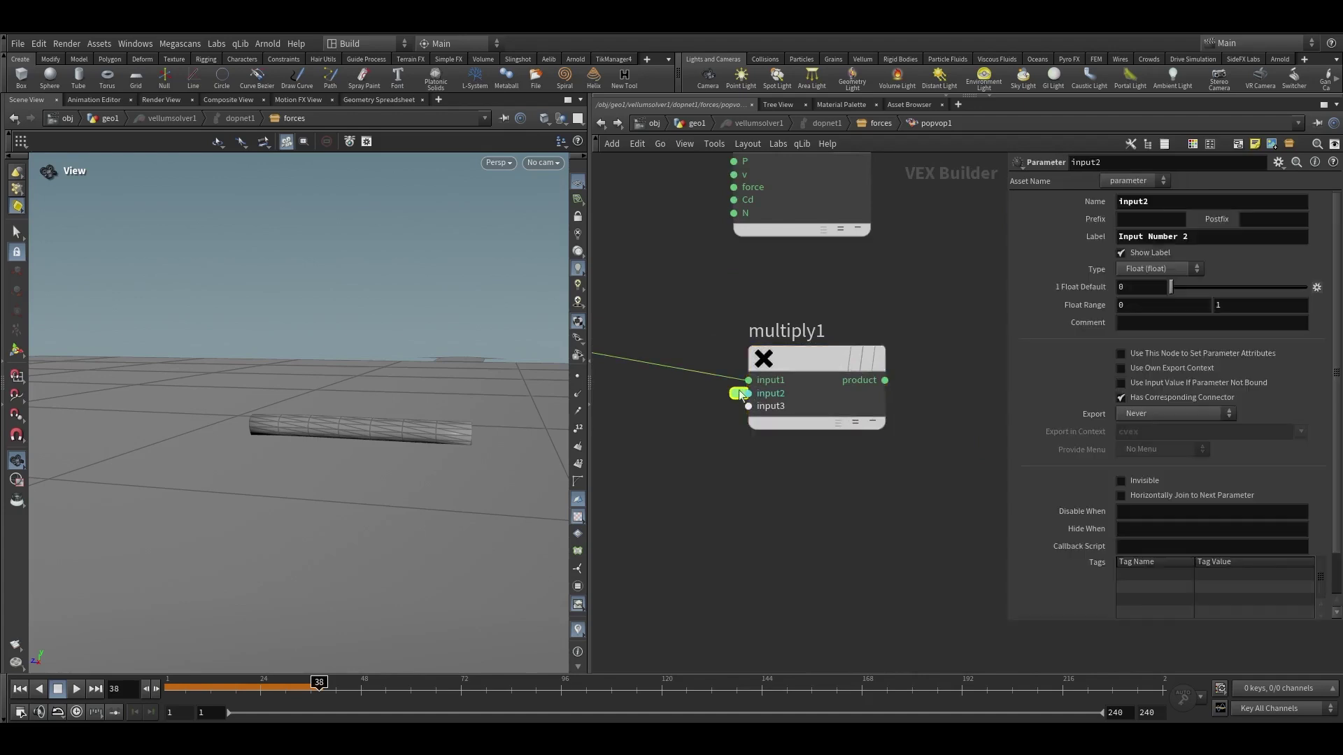
pyautogui.click(1140, 238)
pyautogui.write('scale')
pyautogui.press('Return')
# Connect multiply1's product output to the force input of the geometry VOP output
pyautogui.scroll(-3, 832, 333)
pyautogui.scroll(2, 868, 339)
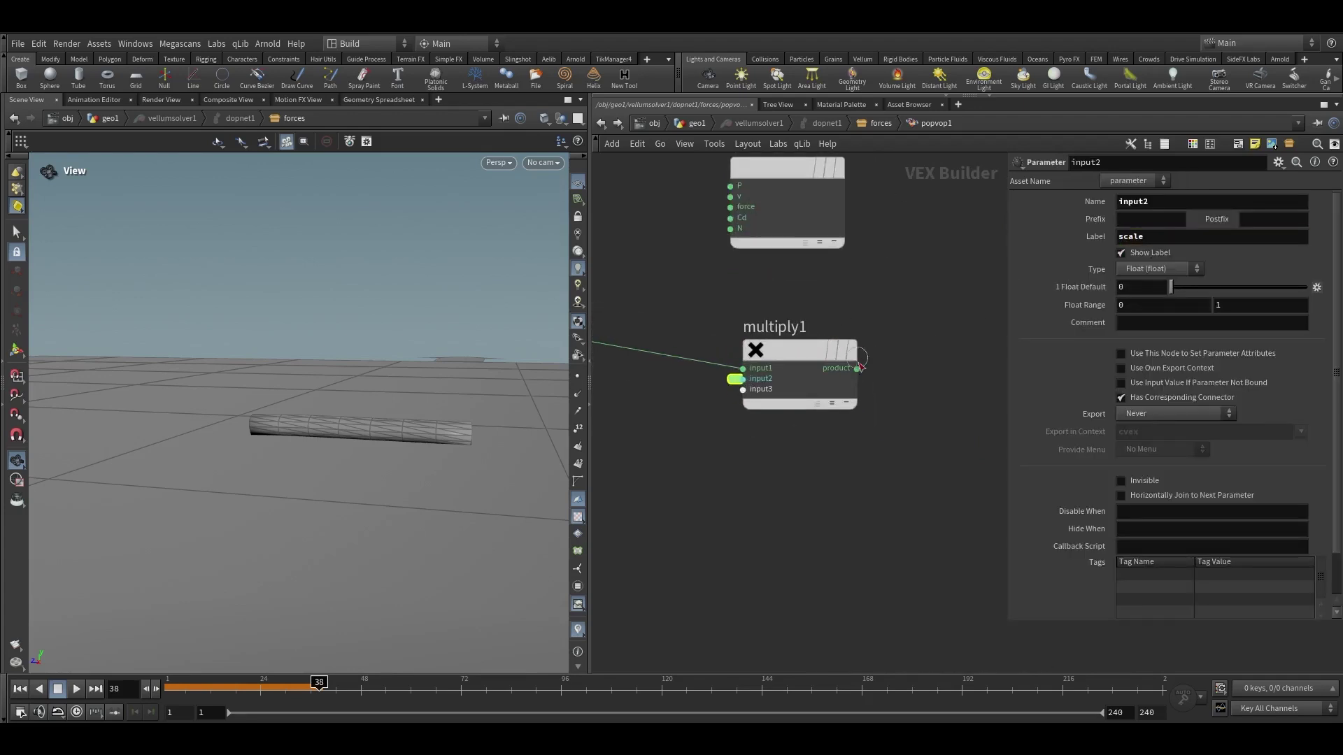
pyautogui.moveTo(722, 208); pyautogui.dragTo(731, 207)
# Return to the Vellum solver's forces network and set popvop1's scale parameter to 4
pyautogui.click(708, 125)
pyautogui.doubleClick(691, 376)
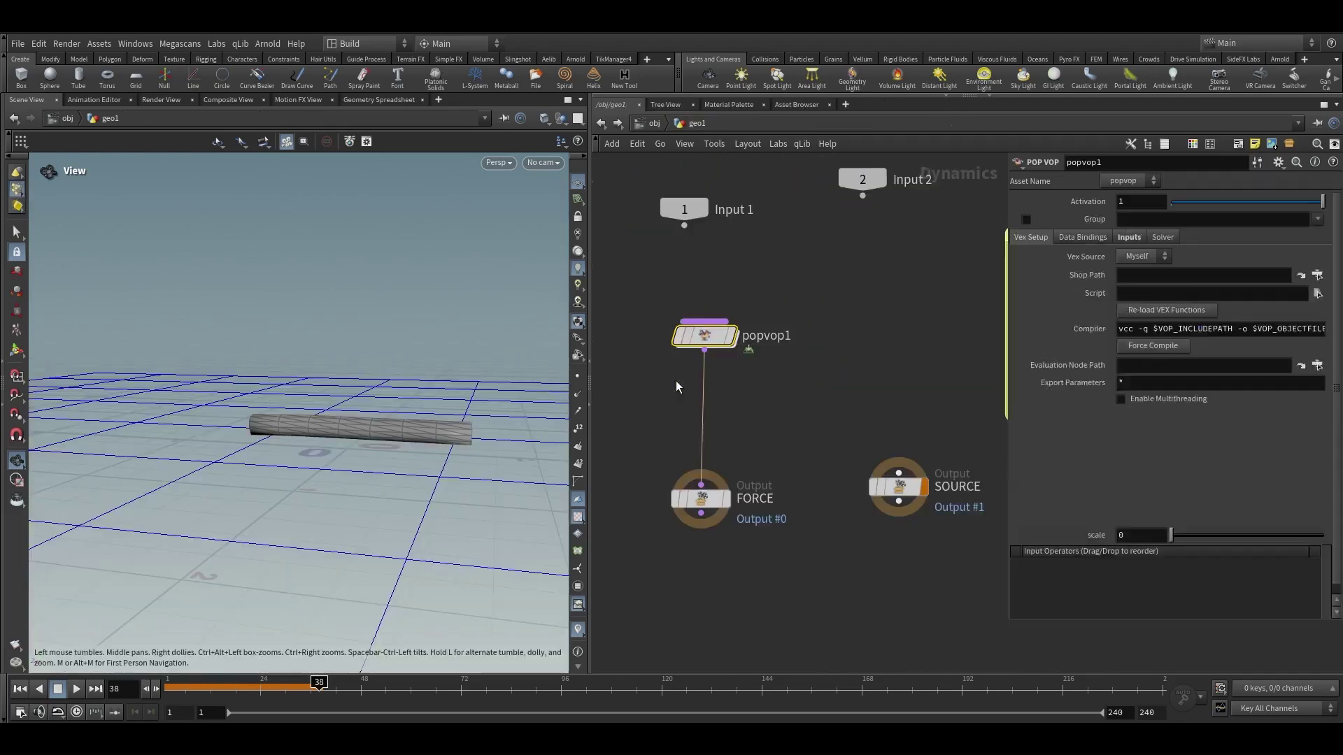
pyautogui.moveTo(768, 374); pyautogui.dragTo(605, 288)
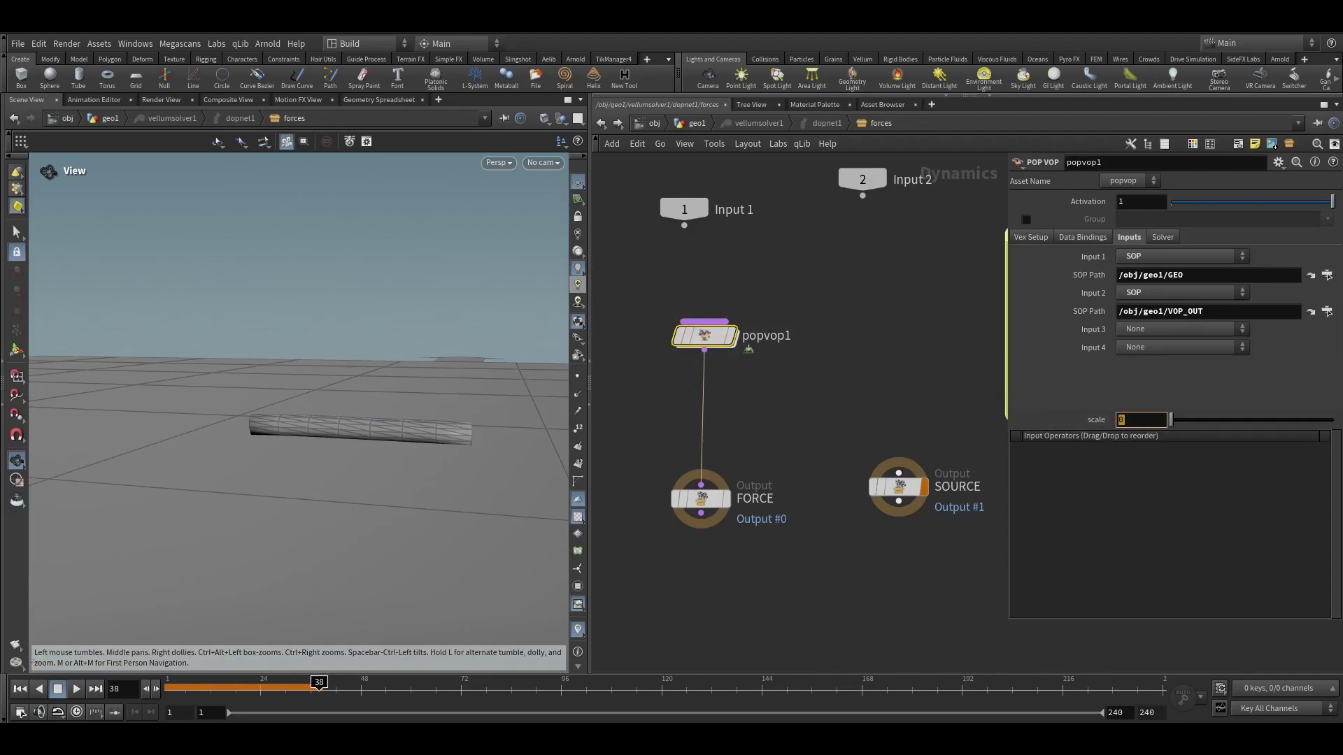
pyautogui.click(1144, 420)
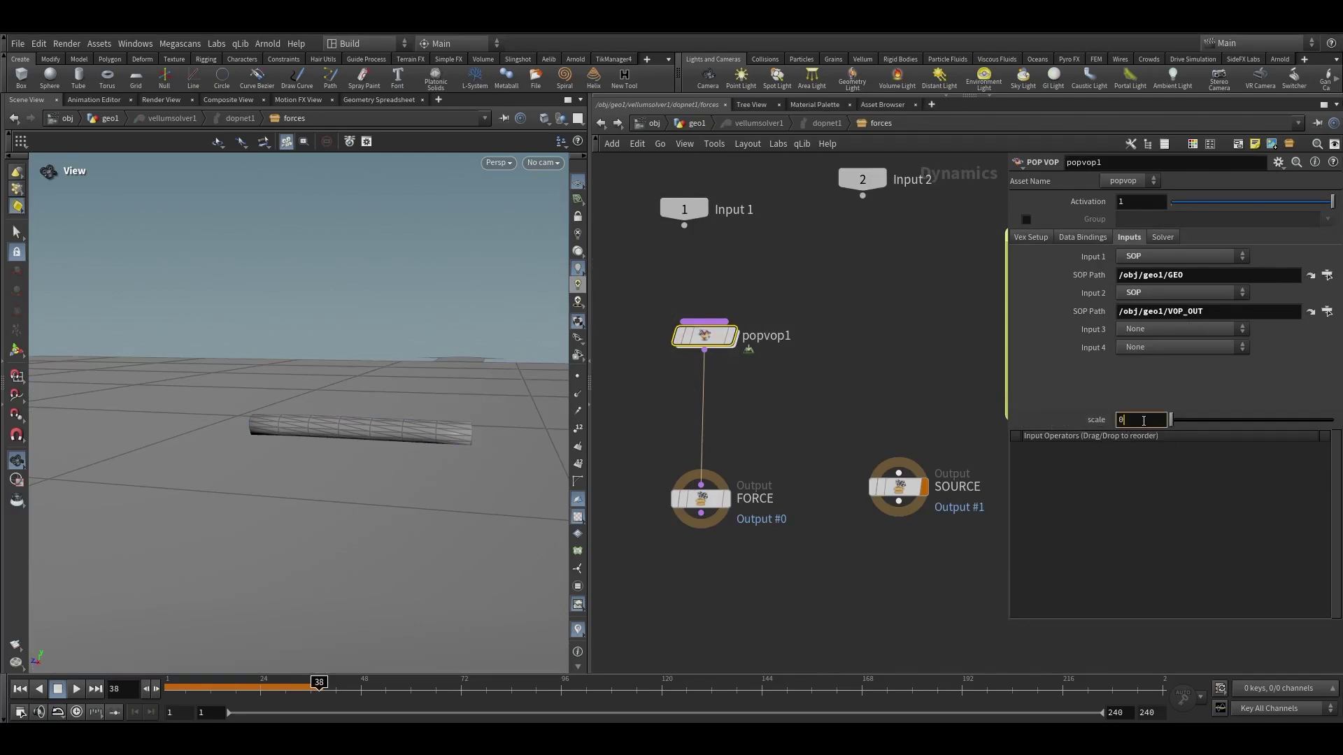
pyautogui.press('Return')
# Play the simulation from frame 1 and scrub through the timeline to examine how the tube bends and travels
pyautogui.moveTo(254, 695); pyautogui.dragTo(168, 691)
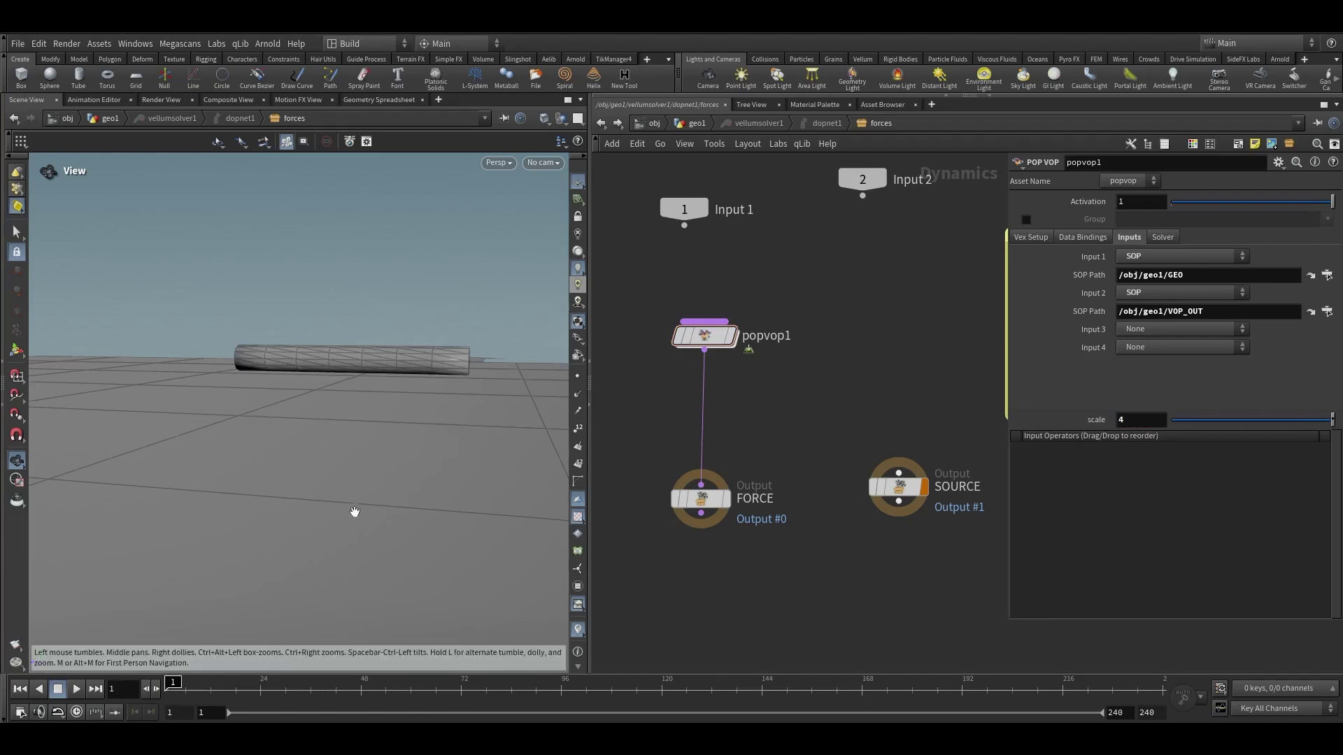
pyautogui.scroll(-4, 354, 513)
pyautogui.click(75, 691)
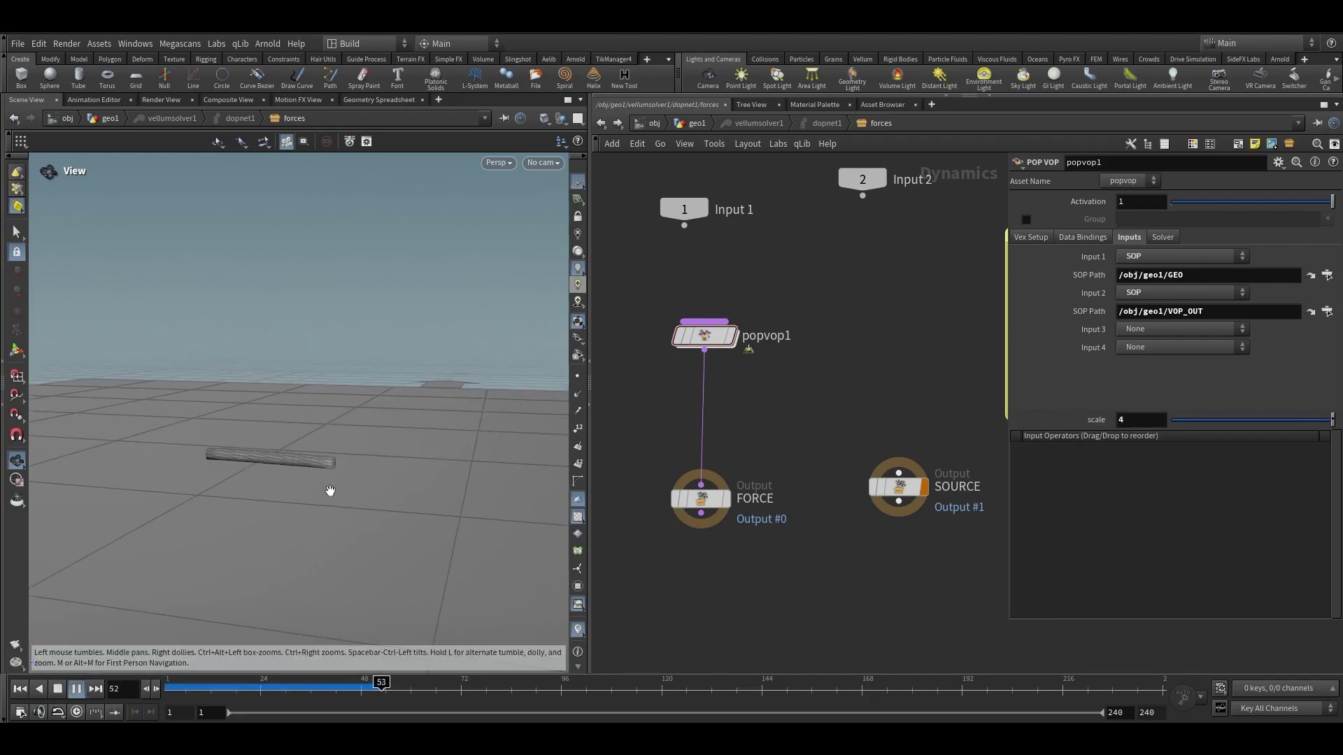
pyautogui.moveTo(330, 489); pyautogui.dragTo(434, 465)
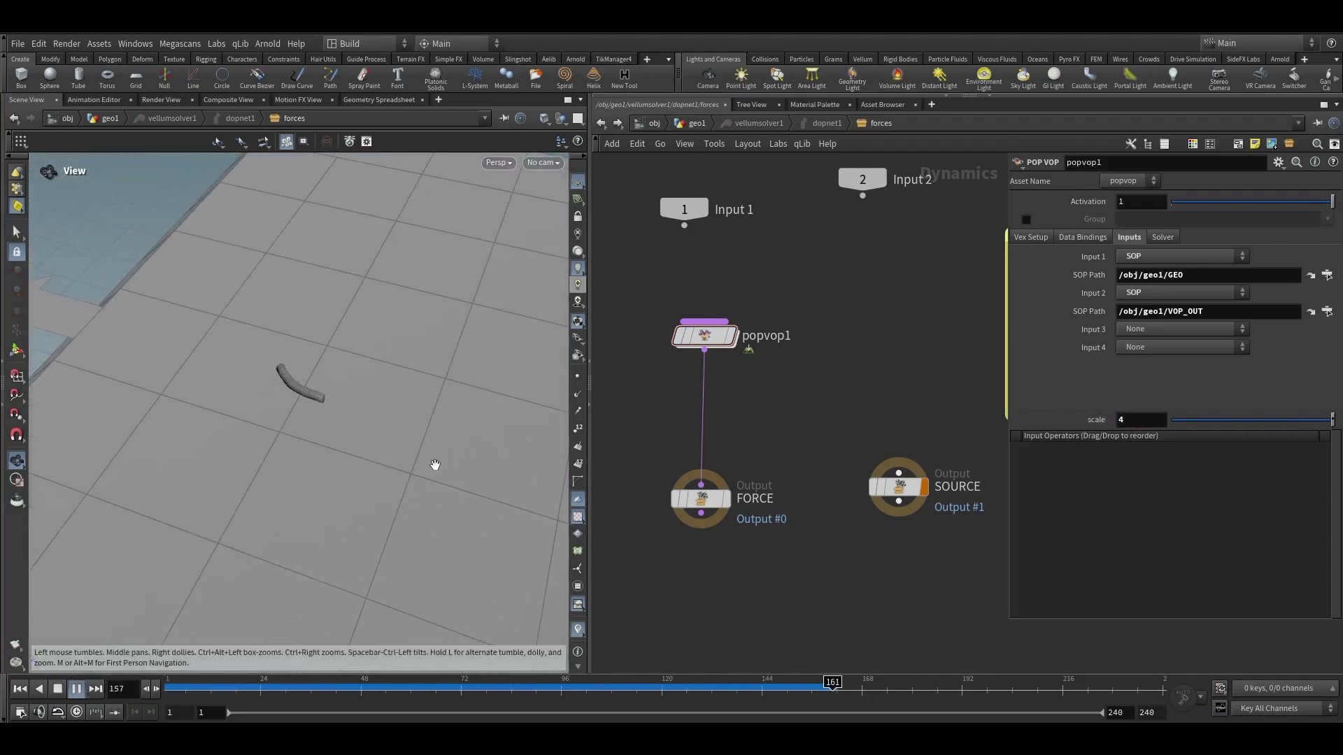
pyautogui.click(246, 685)
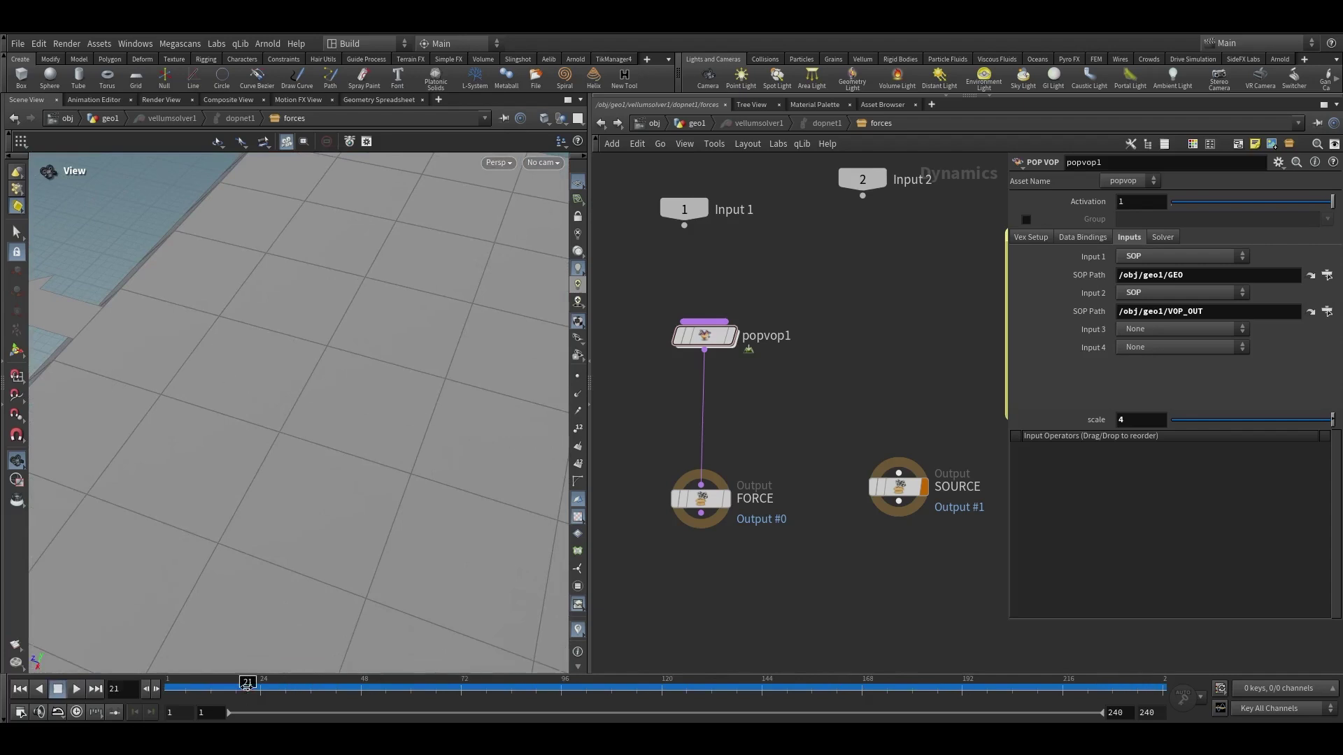
pyautogui.moveTo(440, 685); pyautogui.dragTo(539, 684)
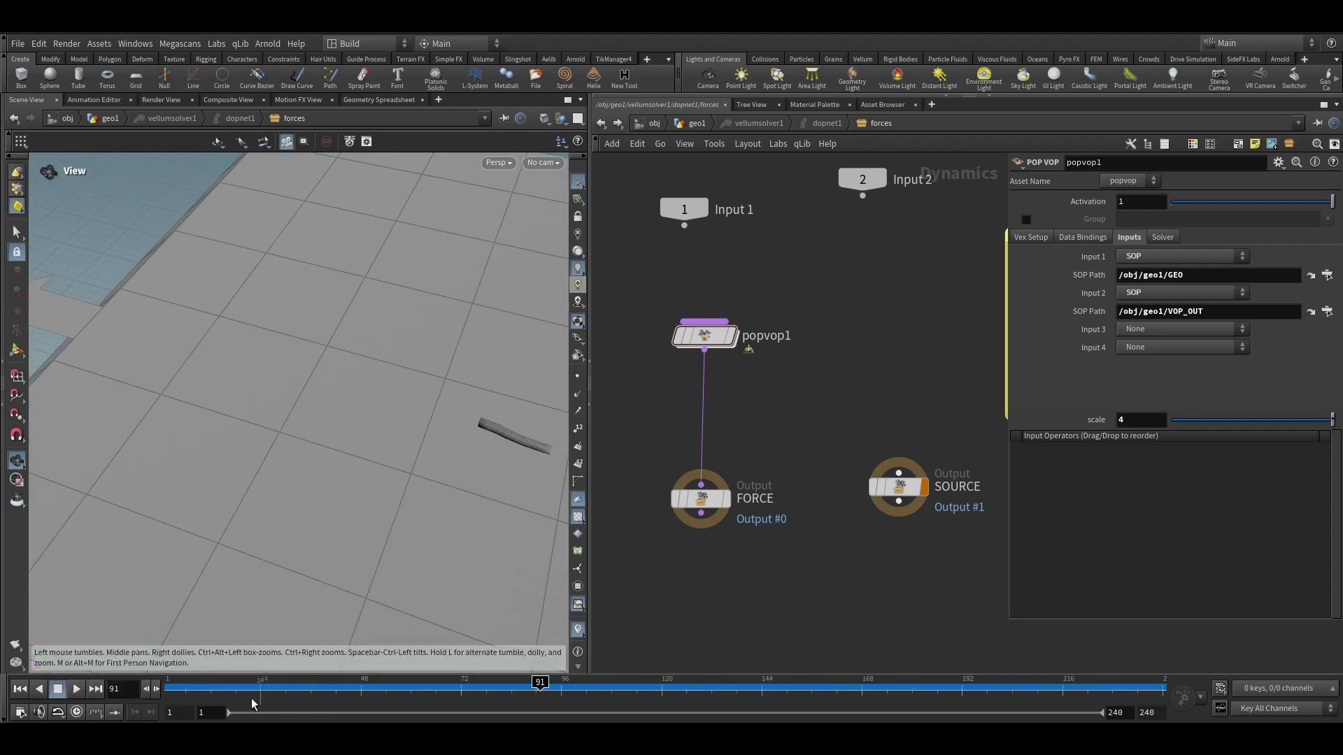
pyautogui.click(353, 685)
pyautogui.moveTo(419, 683); pyautogui.dragTo(871, 686)
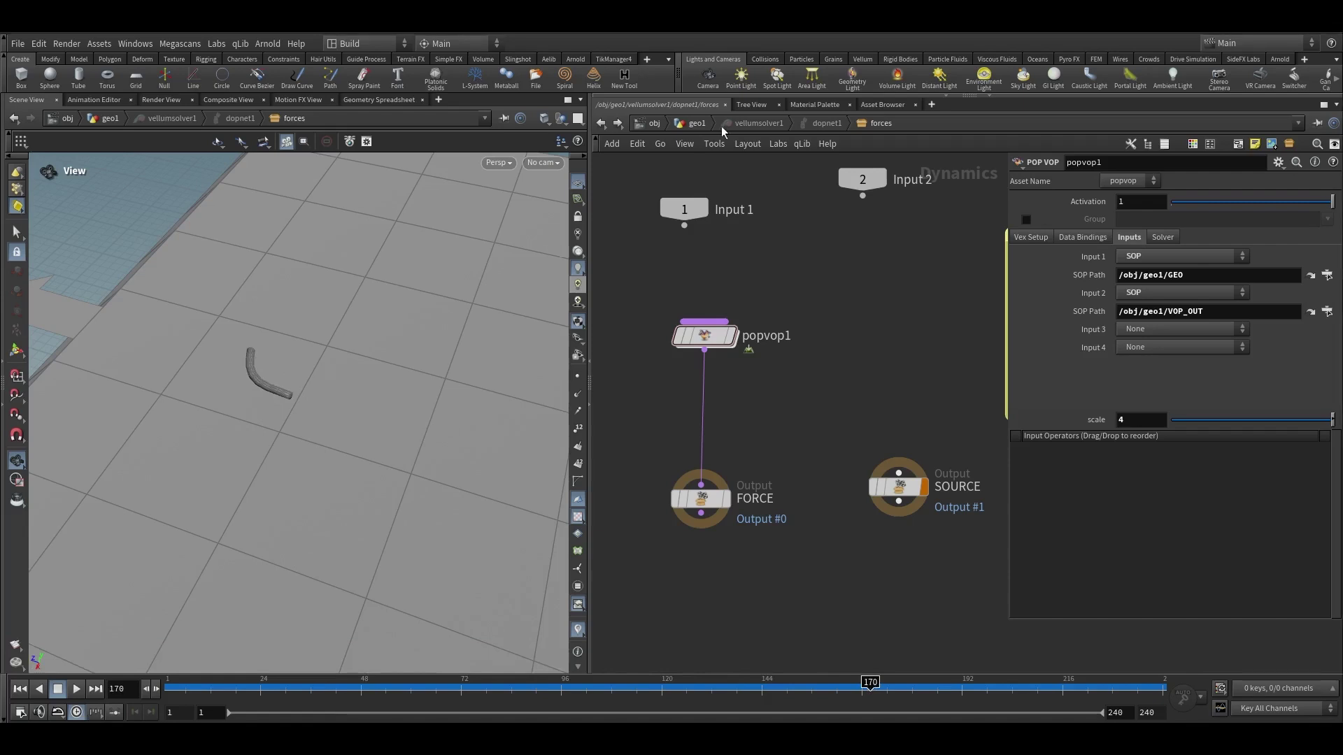
pyautogui.moveTo(727, 307); pyautogui.dragTo(708, 337)
pyautogui.moveTo(838, 369); pyautogui.dragTo(866, 369, button='middle')
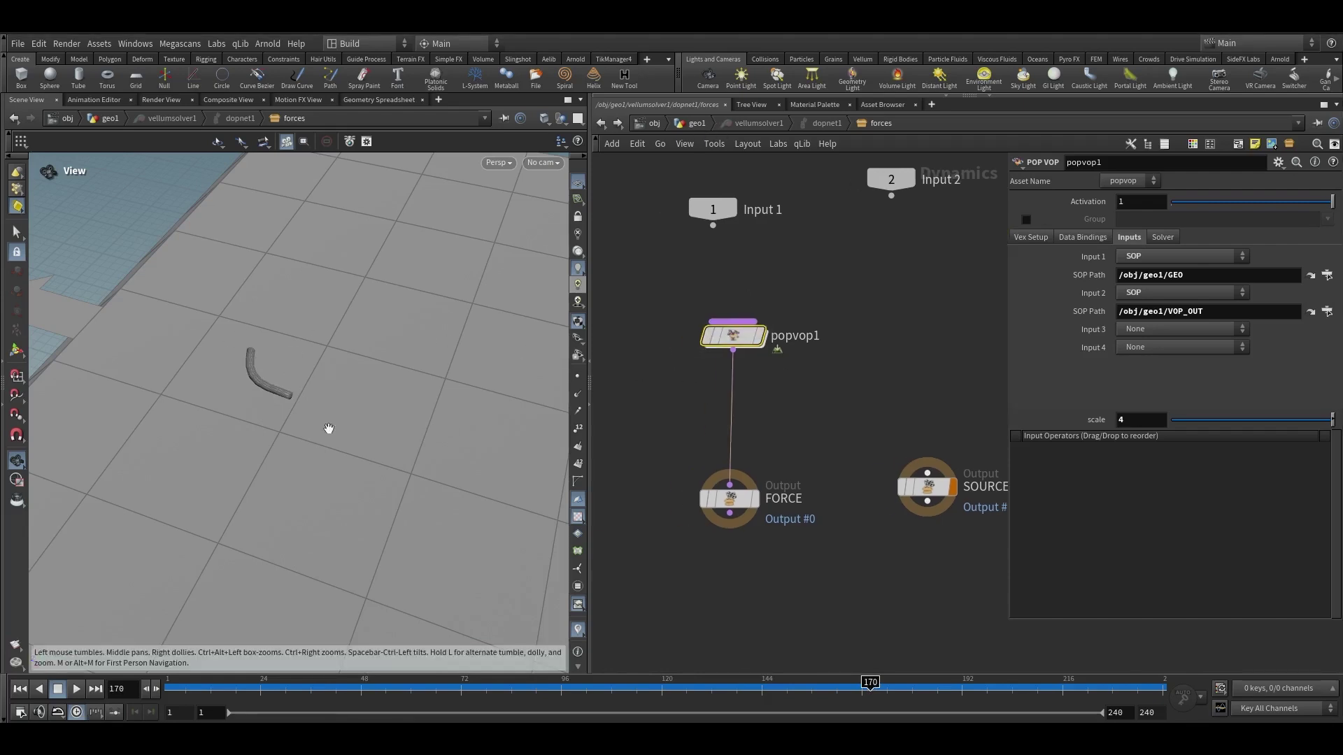
pyautogui.moveTo(301, 685); pyautogui.dragTo(461, 684)
pyautogui.press('Tab')
pyautogui.write('ra')
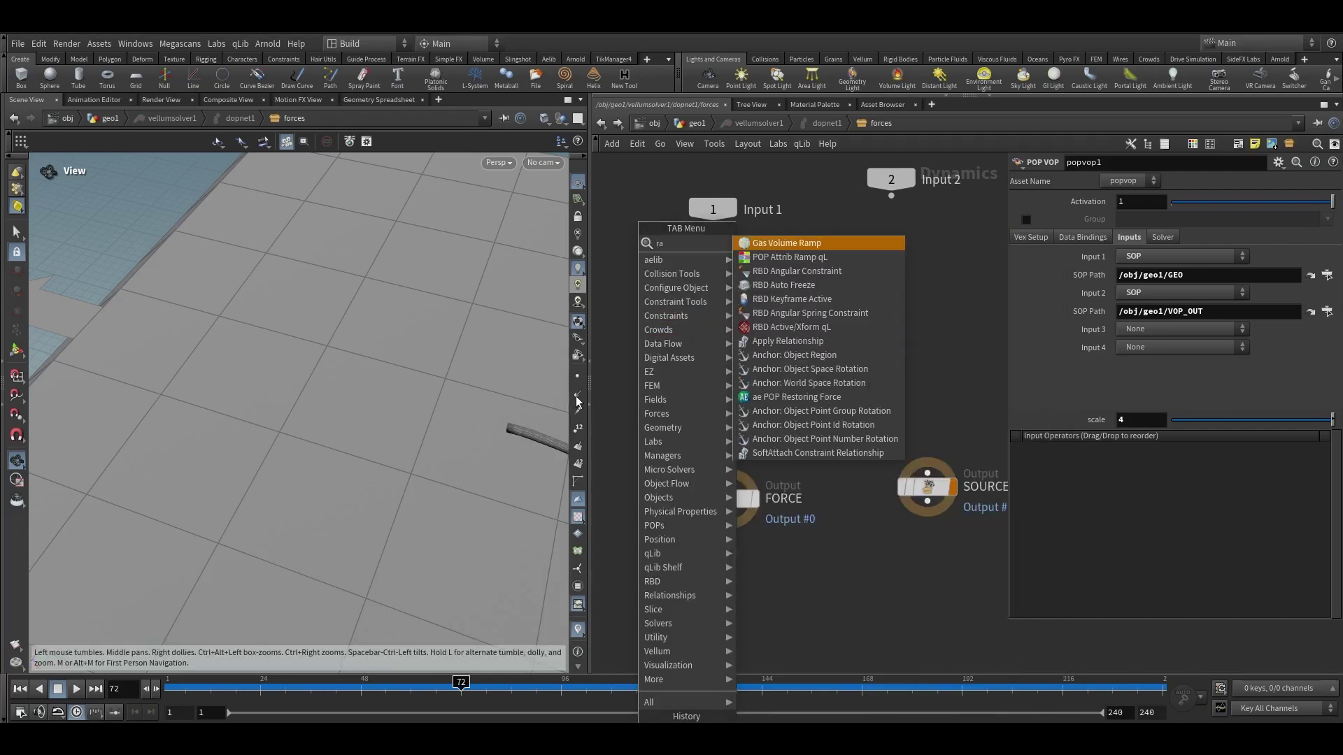
pyautogui.press('Escape')
pyautogui.press('Tab')
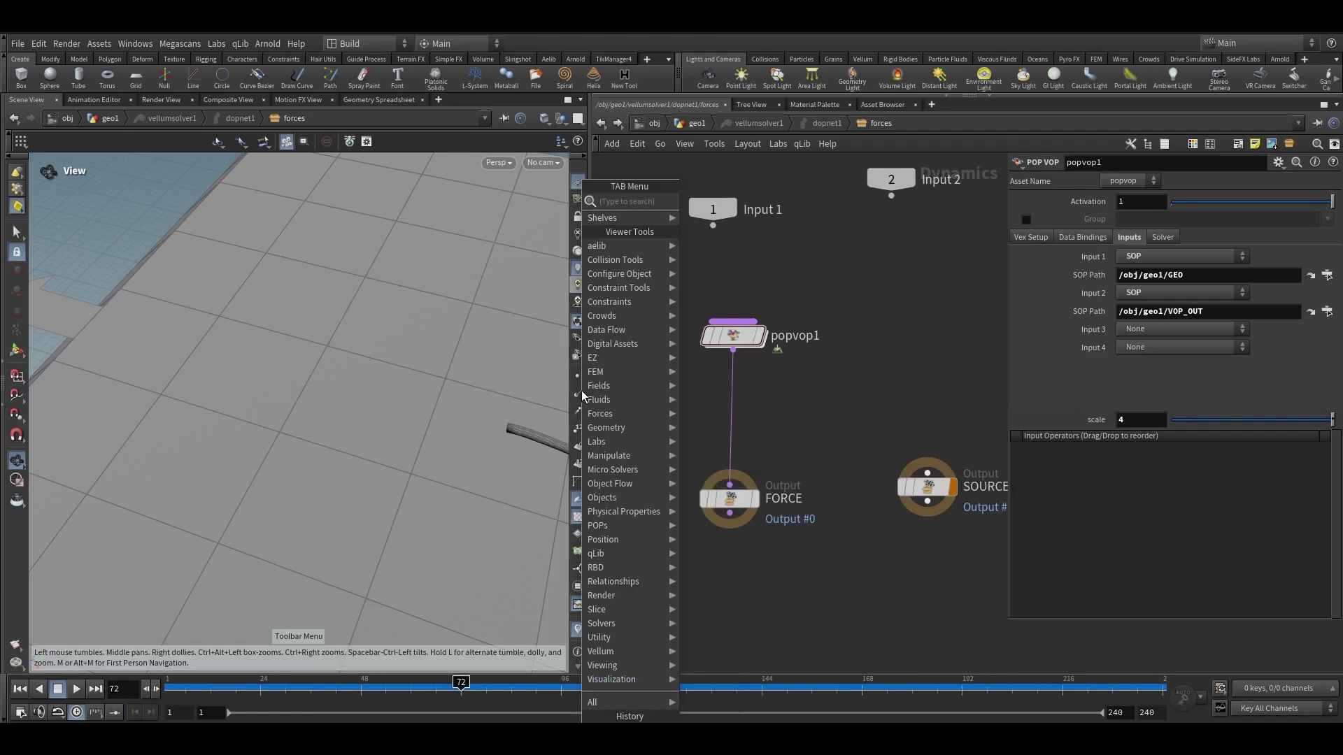
pyautogui.write('popdr')
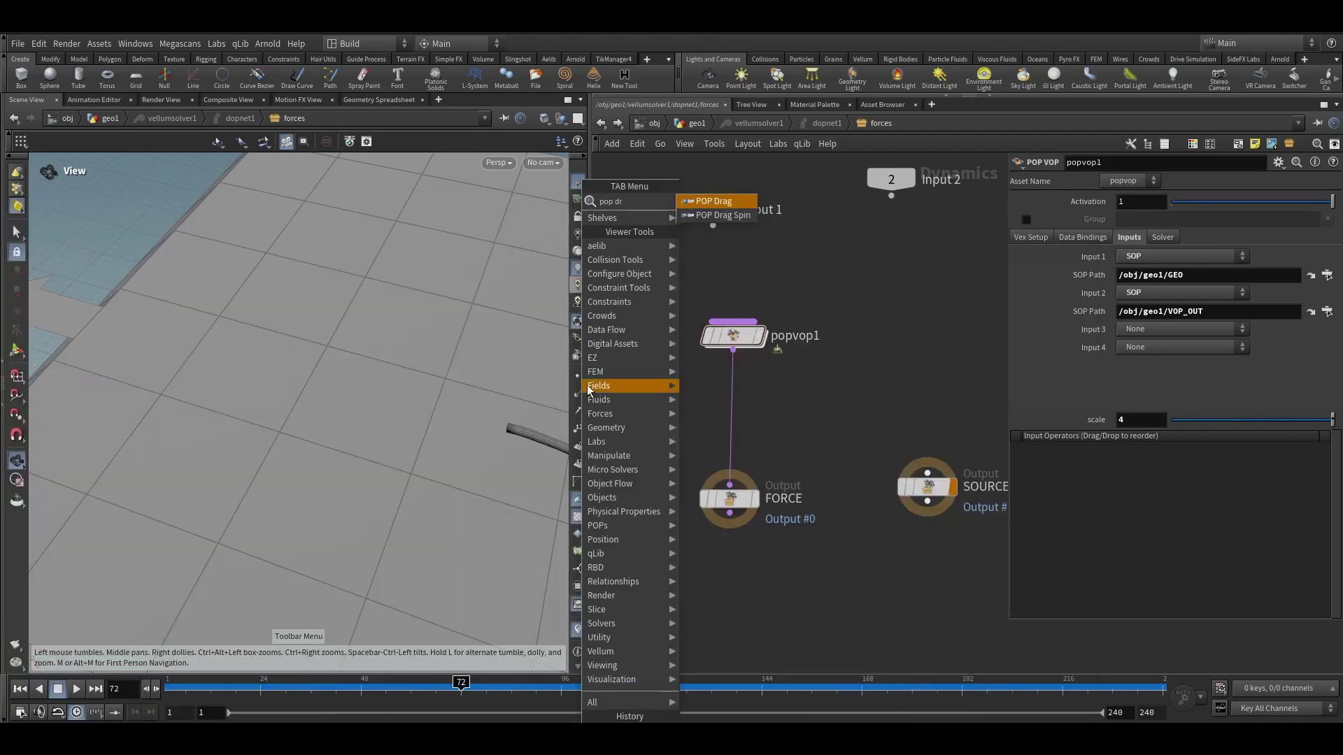
pyautogui.click(728, 198)
pyautogui.click(788, 224)
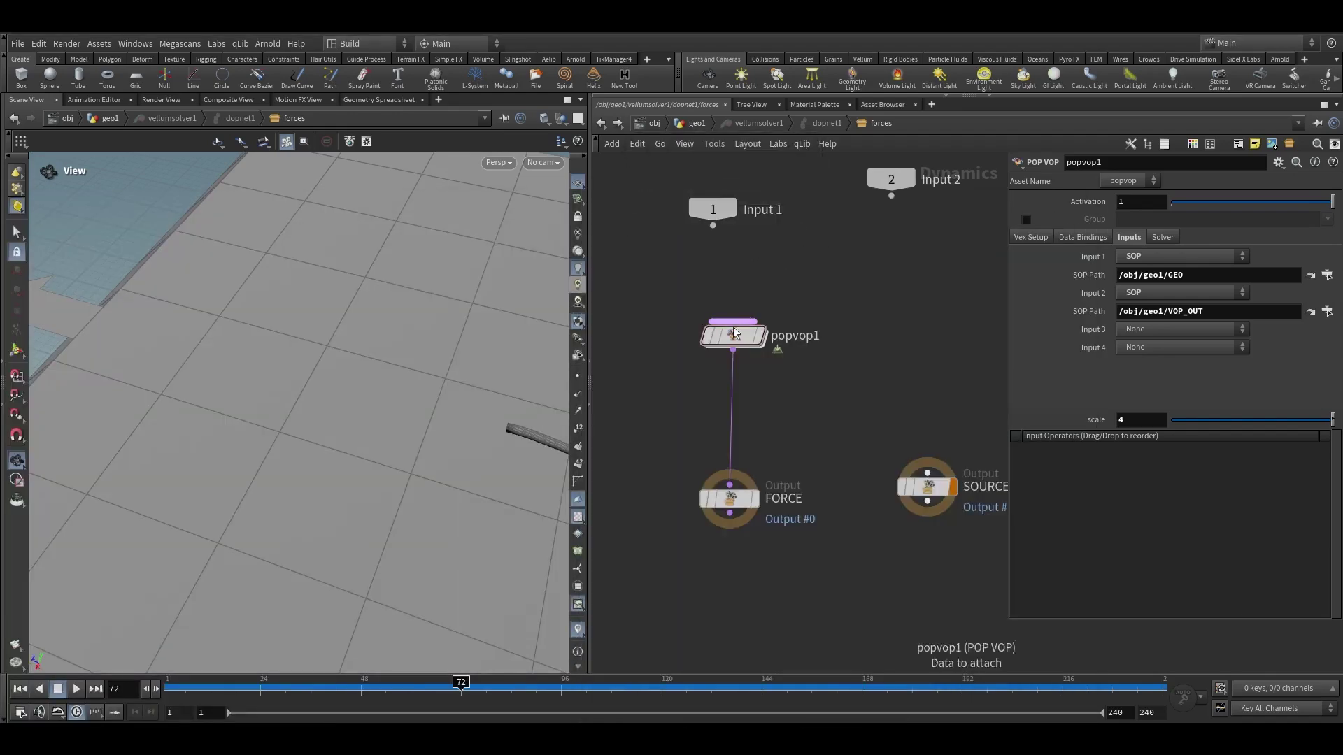
# Add a POP Drag node to the forces network and merge it with popvop1 into the FORCE output
pyautogui.press('Tab')
pyautogui.write('popdr')
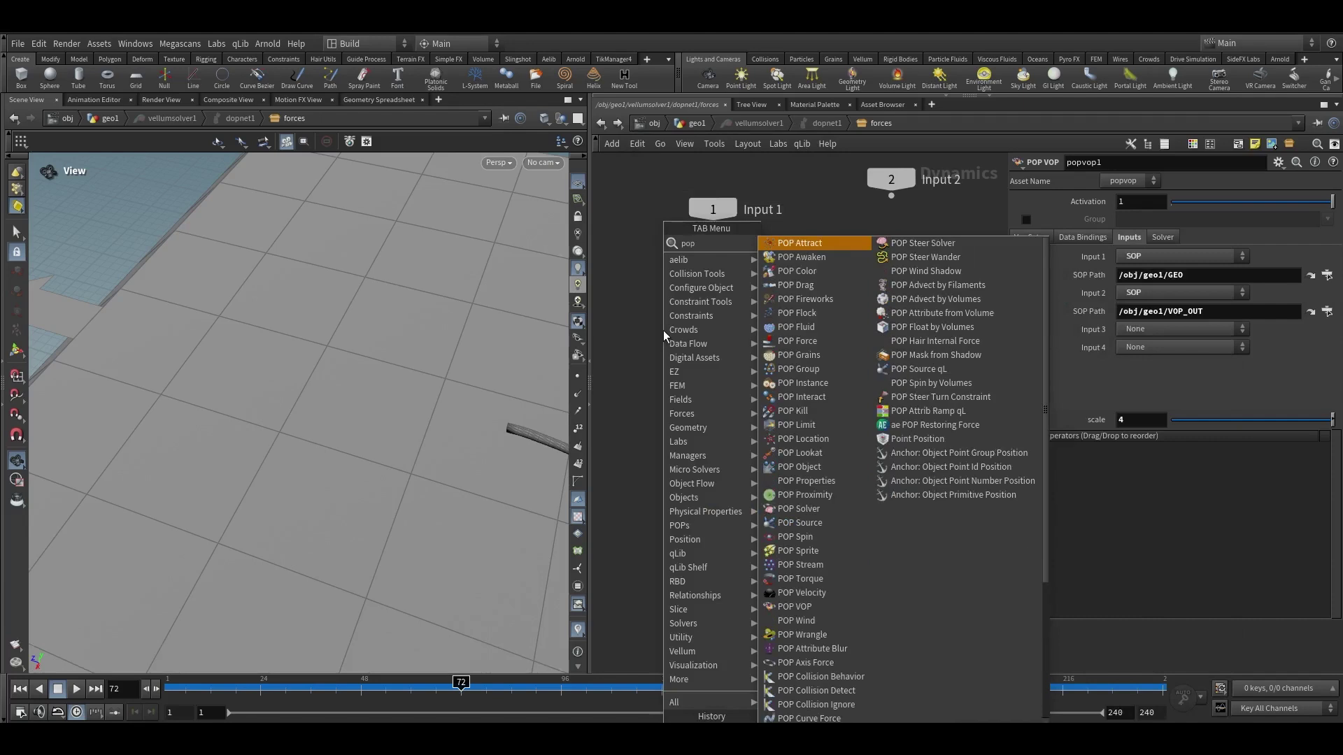
pyautogui.click(792, 242)
pyautogui.click(661, 342)
pyautogui.click(662, 342)
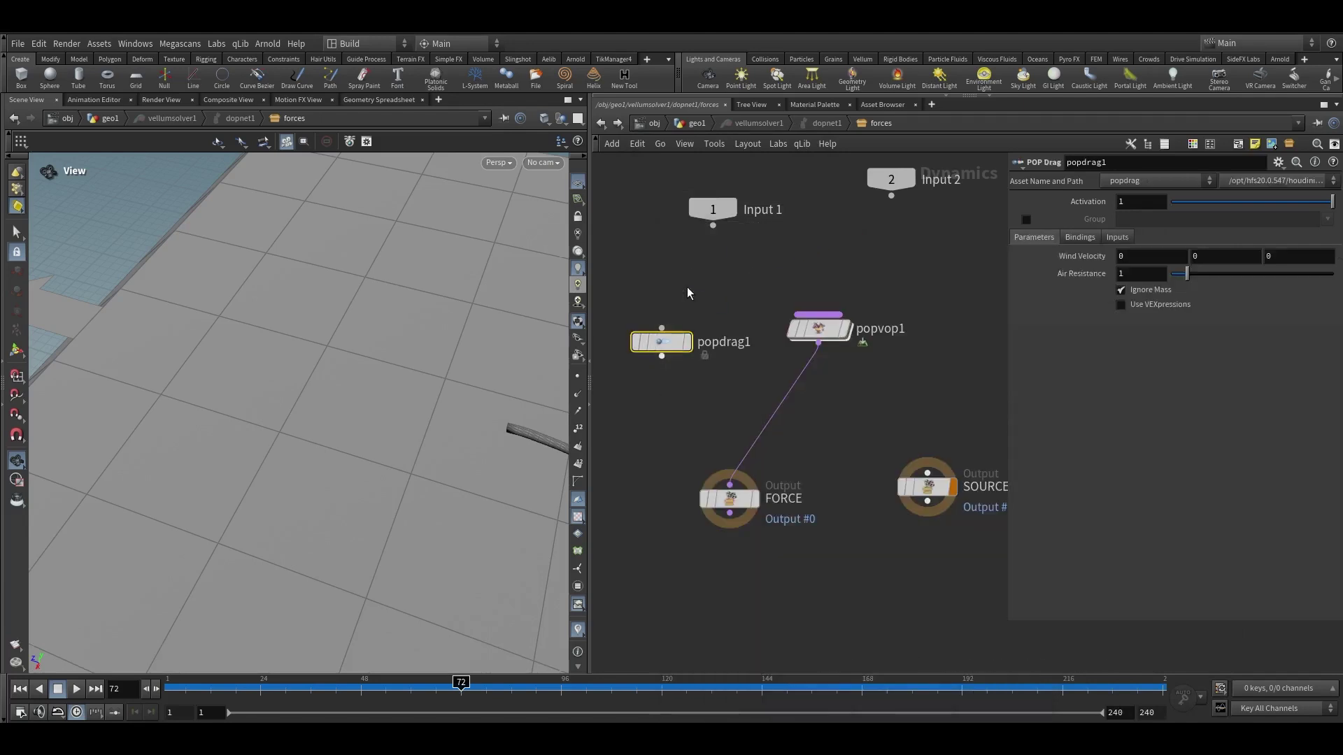
pyautogui.moveTo(769, 371); pyautogui.dragTo(718, 389)
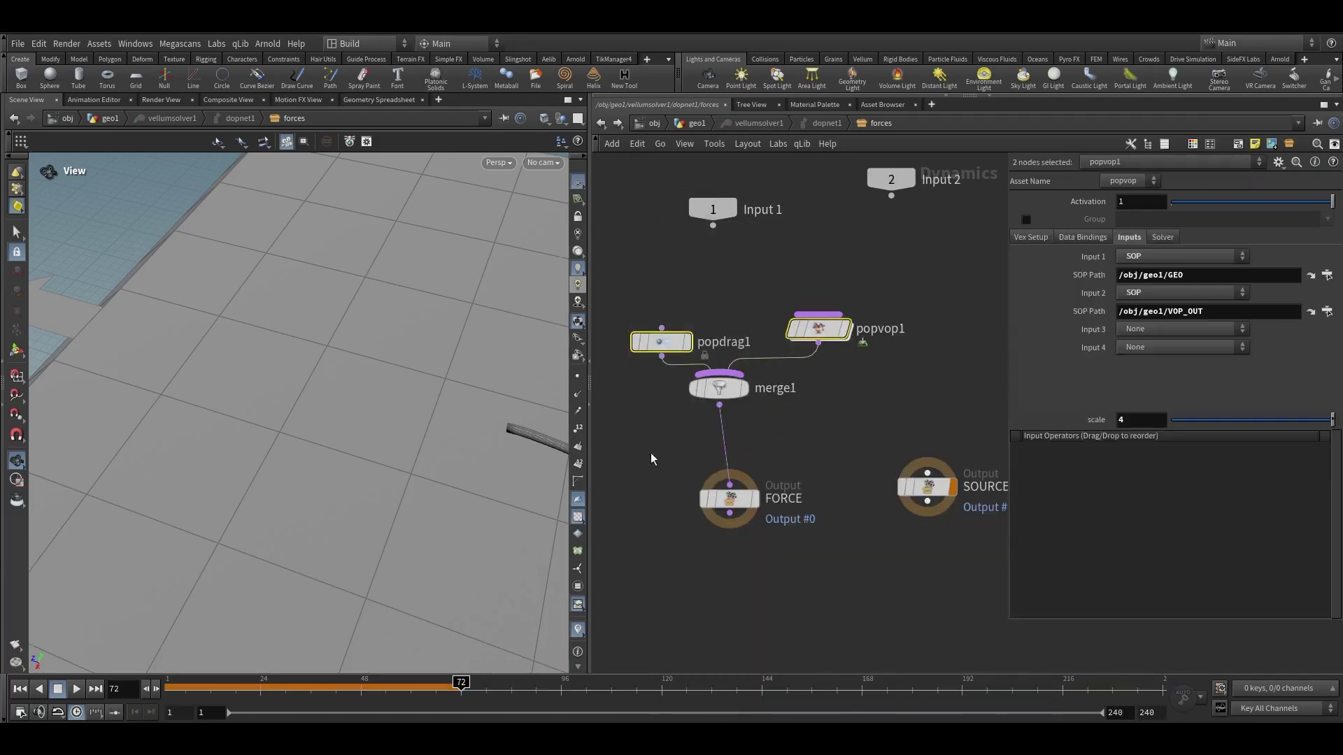
# Replay the simulation from the first frame and scrub through it to examine the tube's motion with drag
pyautogui.keyDown('alt'); pyautogui.moveTo(265, 400); pyautogui.dragTo(237, 632, button='right'); pyautogui.keyUp('alt')
pyautogui.click(20, 689)
pyautogui.click(73, 691)
pyautogui.moveTo(529, 428); pyautogui.dragTo(467, 423)
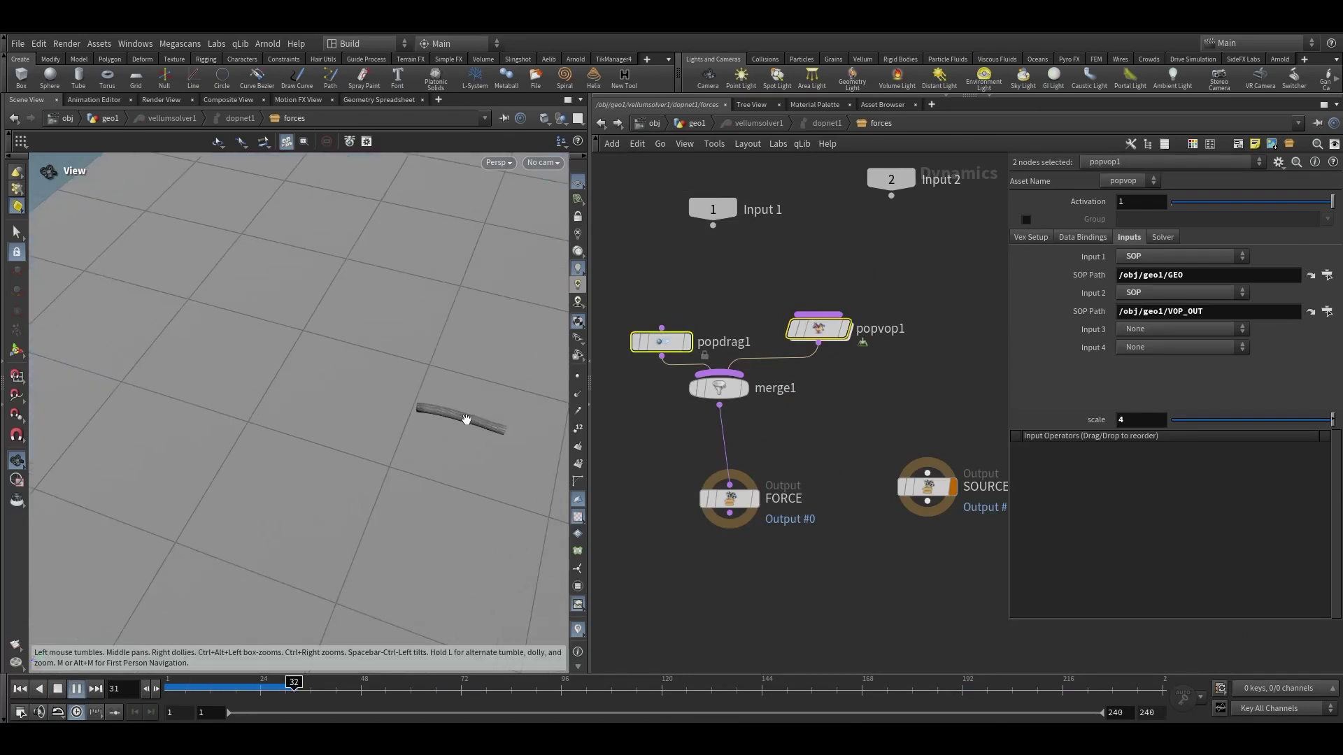
pyautogui.moveTo(467, 423); pyautogui.dragTo(513, 331, button='right')
pyautogui.moveTo(513, 331); pyautogui.dragTo(398, 488)
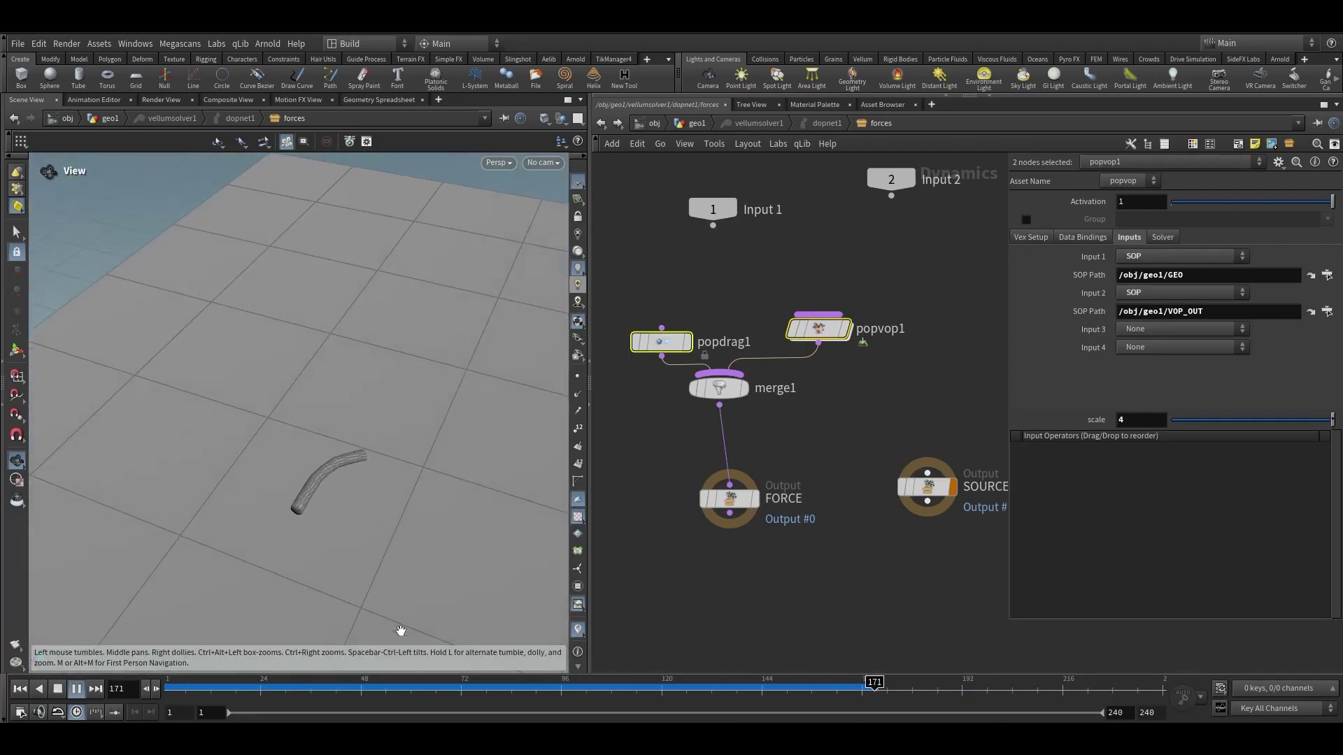
pyautogui.moveTo(366, 687); pyautogui.dragTo(795, 682)
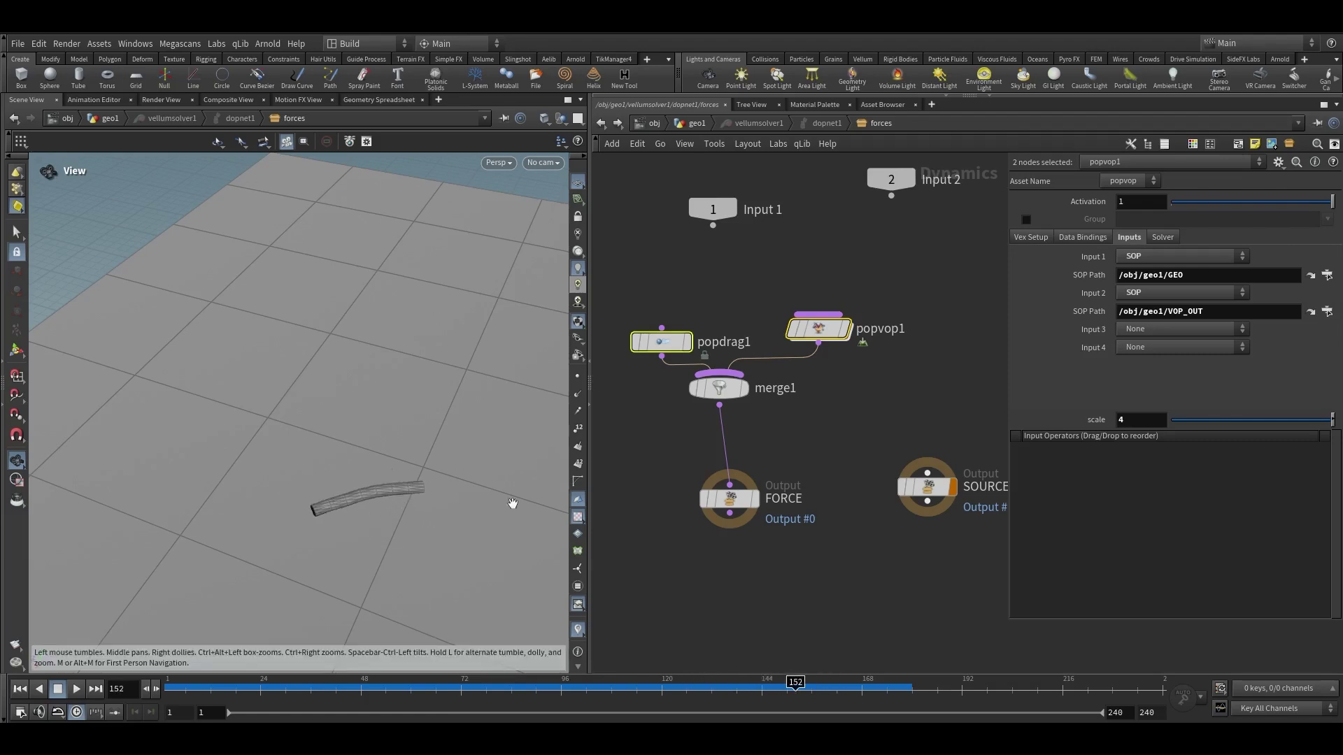
# Inside popvop1, move geometryvopoutput1 farther from multiply1 to make room for another node between them
pyautogui.click(818, 329)
pyautogui.scroll(2, 818, 328)
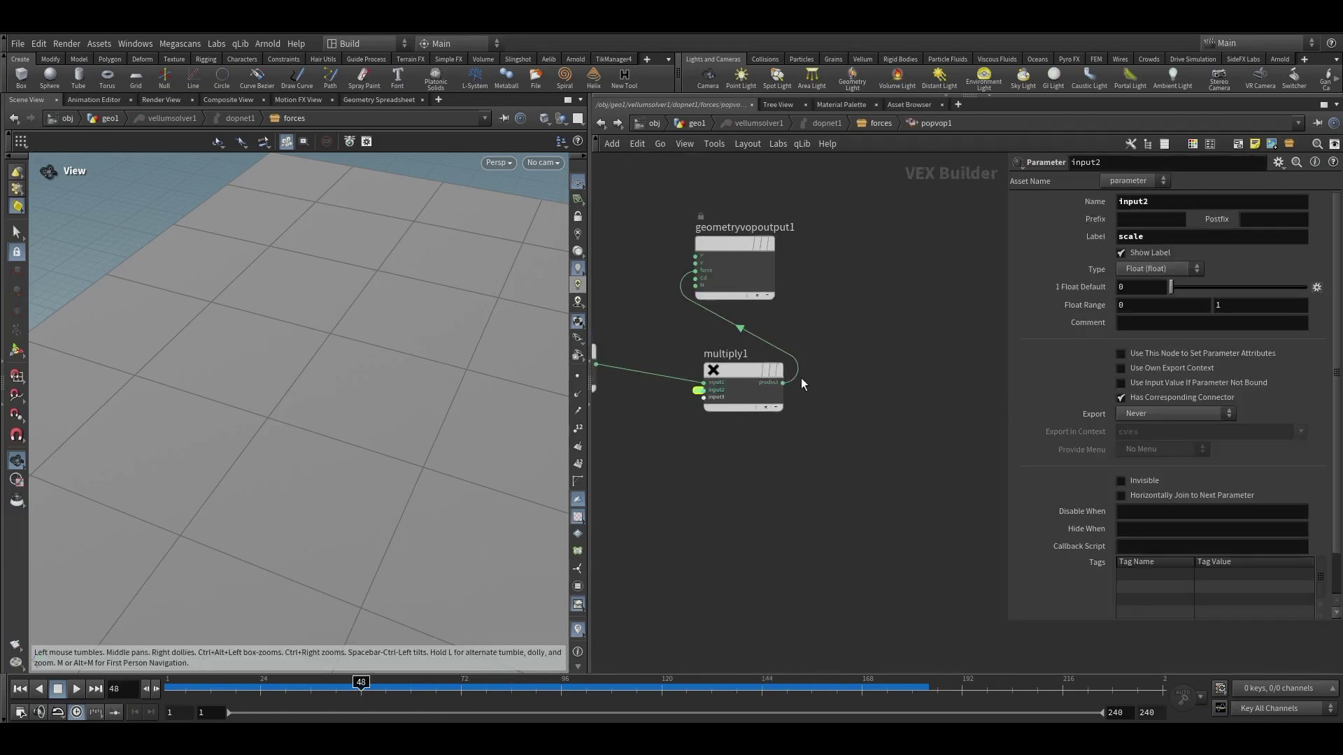
pyautogui.moveTo(737, 261); pyautogui.dragTo(898, 295)
pyautogui.rightClick(782, 384)
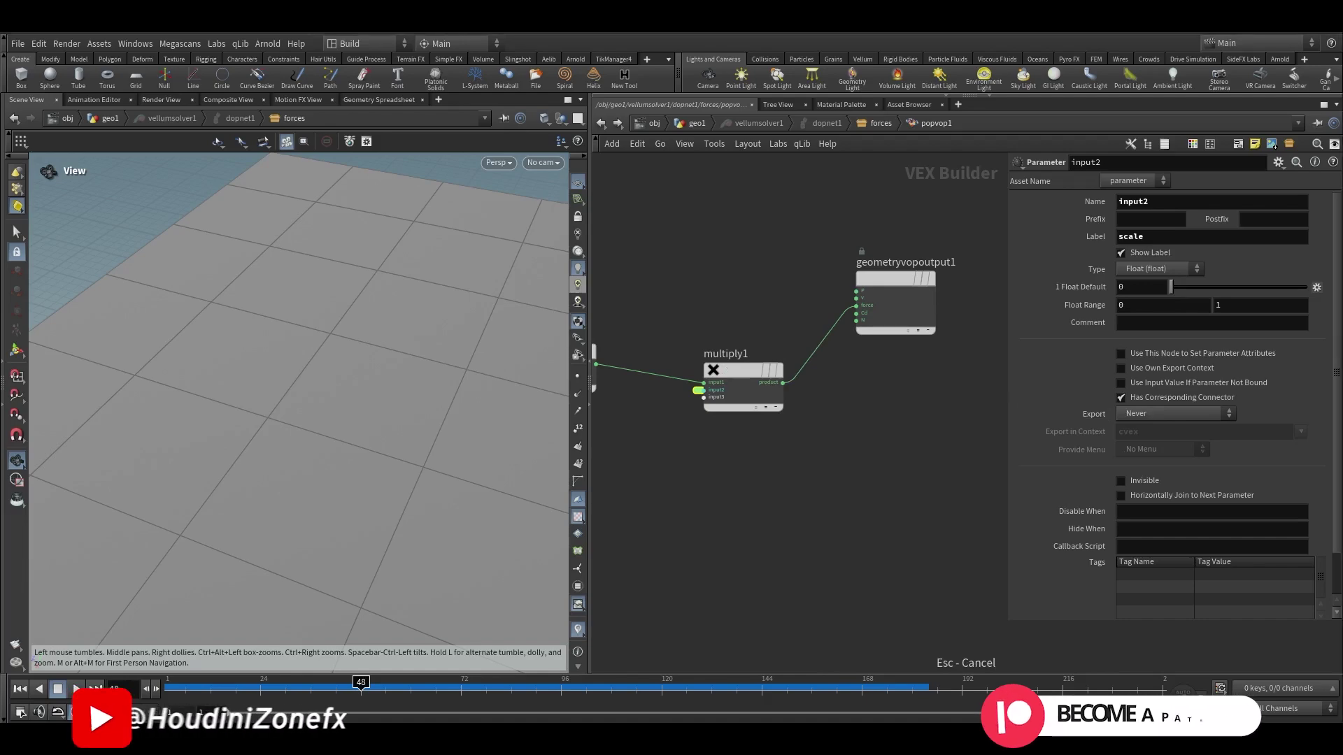
pyautogui.moveTo(880, 393); pyautogui.dragTo(789, 400, button='middle')
pyautogui.moveTo(791, 300); pyautogui.dragTo(916, 324)
pyautogui.click(836, 444)
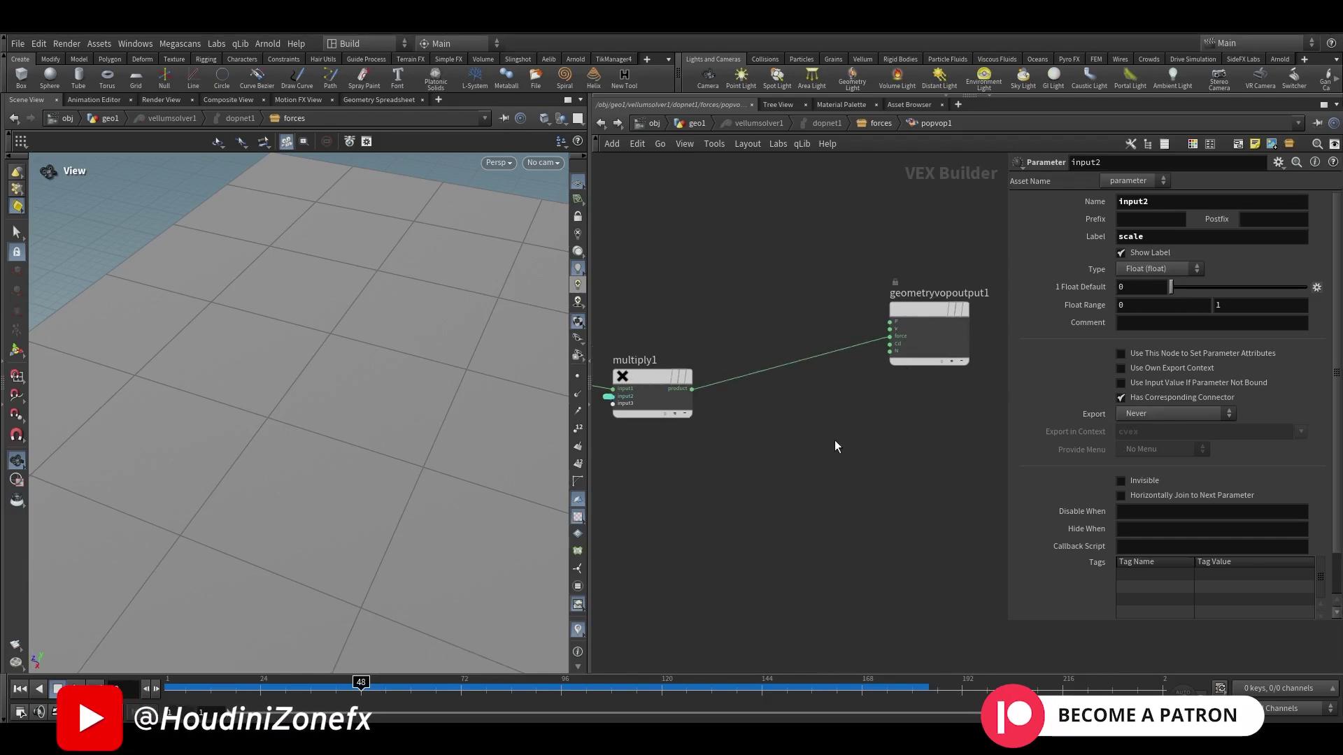
# Insert a Clamp node between multiply1's product and the output's force input, and set its first Max component to 2
pyautogui.press('Tab')
pyautogui.write('cla')
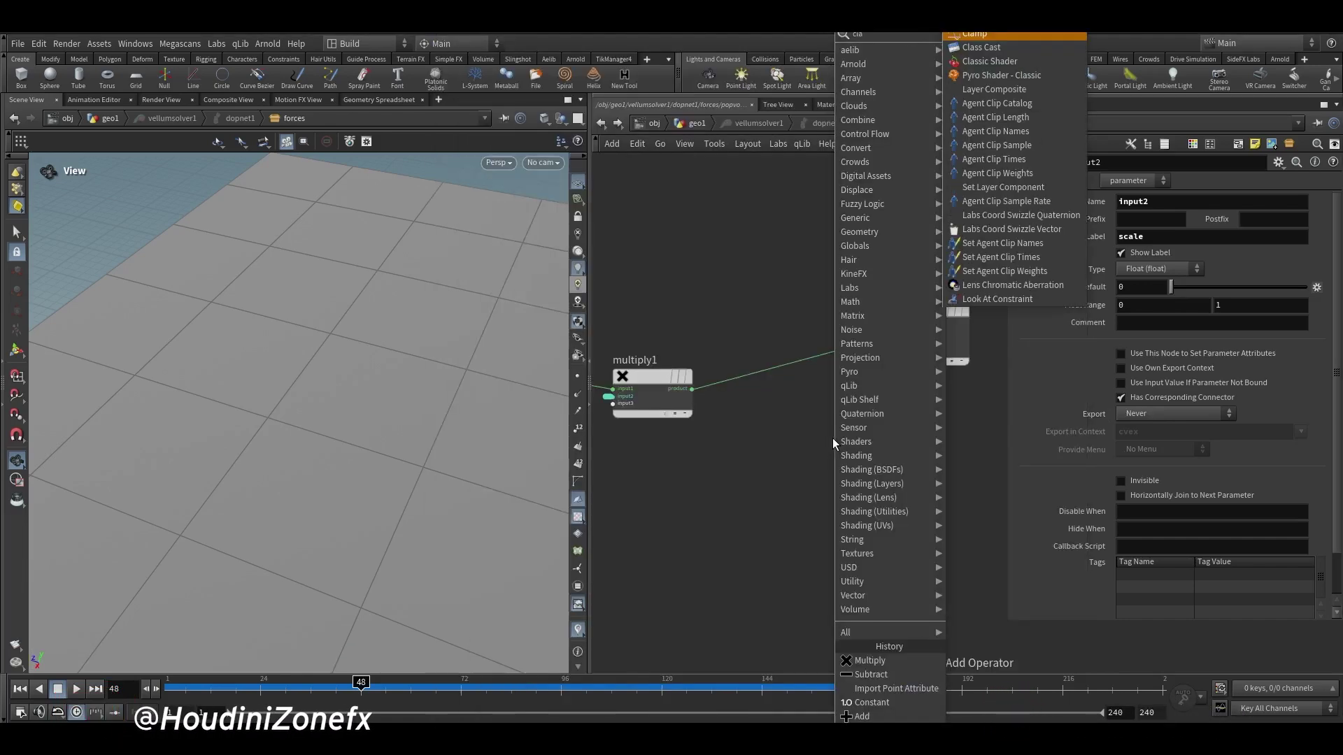
pyautogui.press('Return')
pyautogui.click(796, 369)
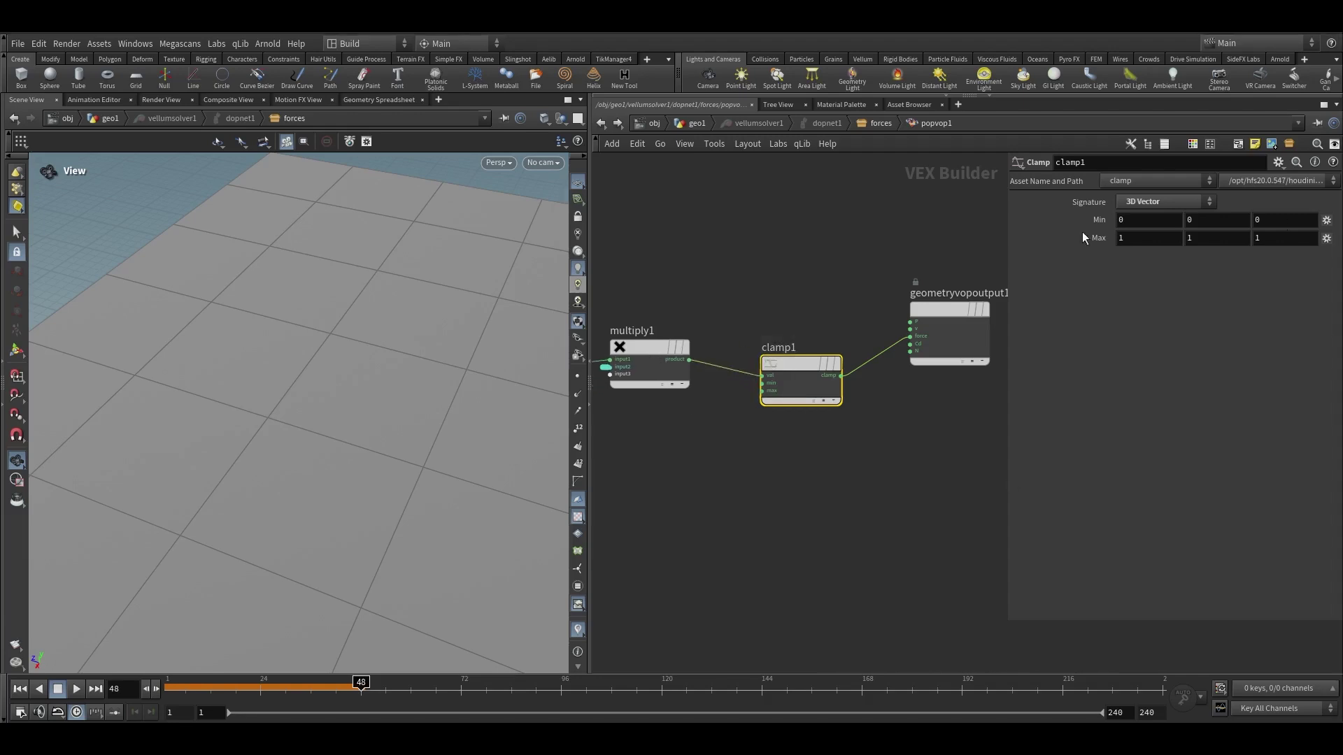
pyautogui.doubleClick(1139, 241)
pyautogui.write('2')
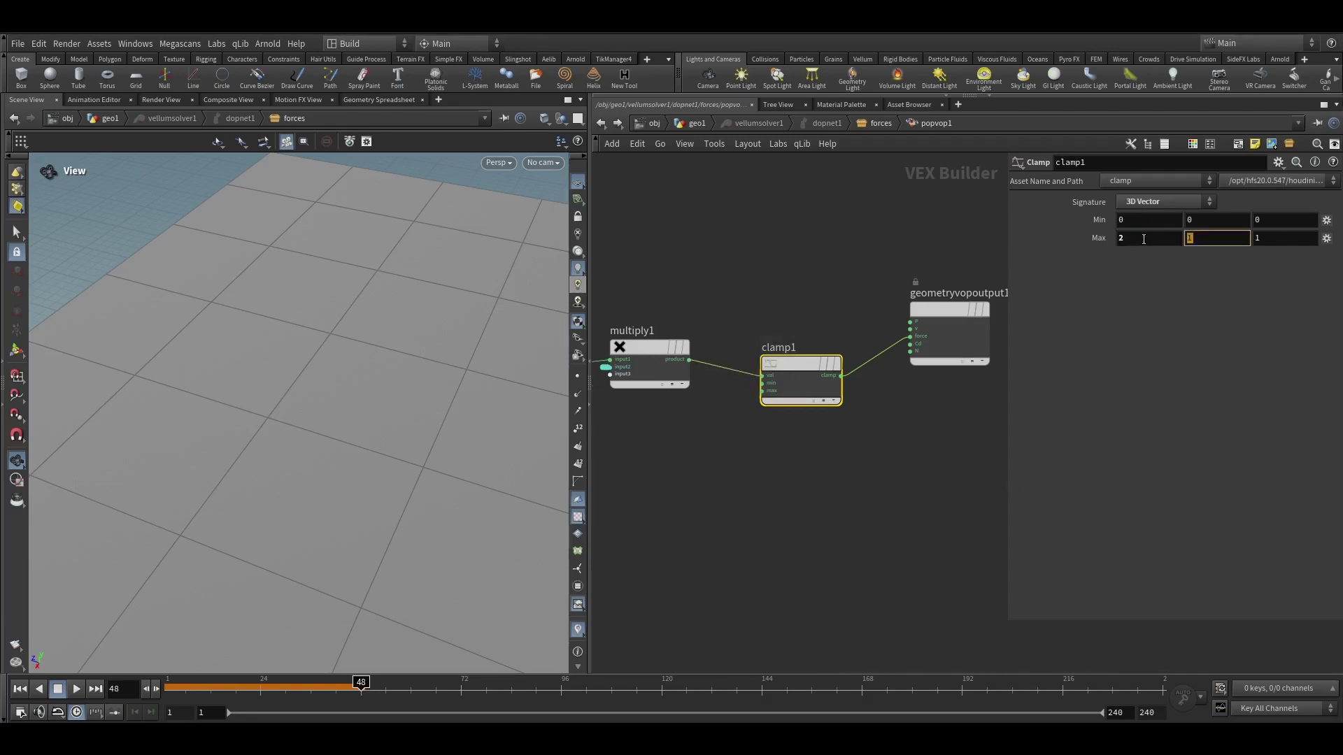
# Return to the geo1 network, replay the Vellum simulation from frame 1 and examine the motion with the clamped force
pyautogui.click(698, 123)
pyautogui.scroll(5, 348, 384)
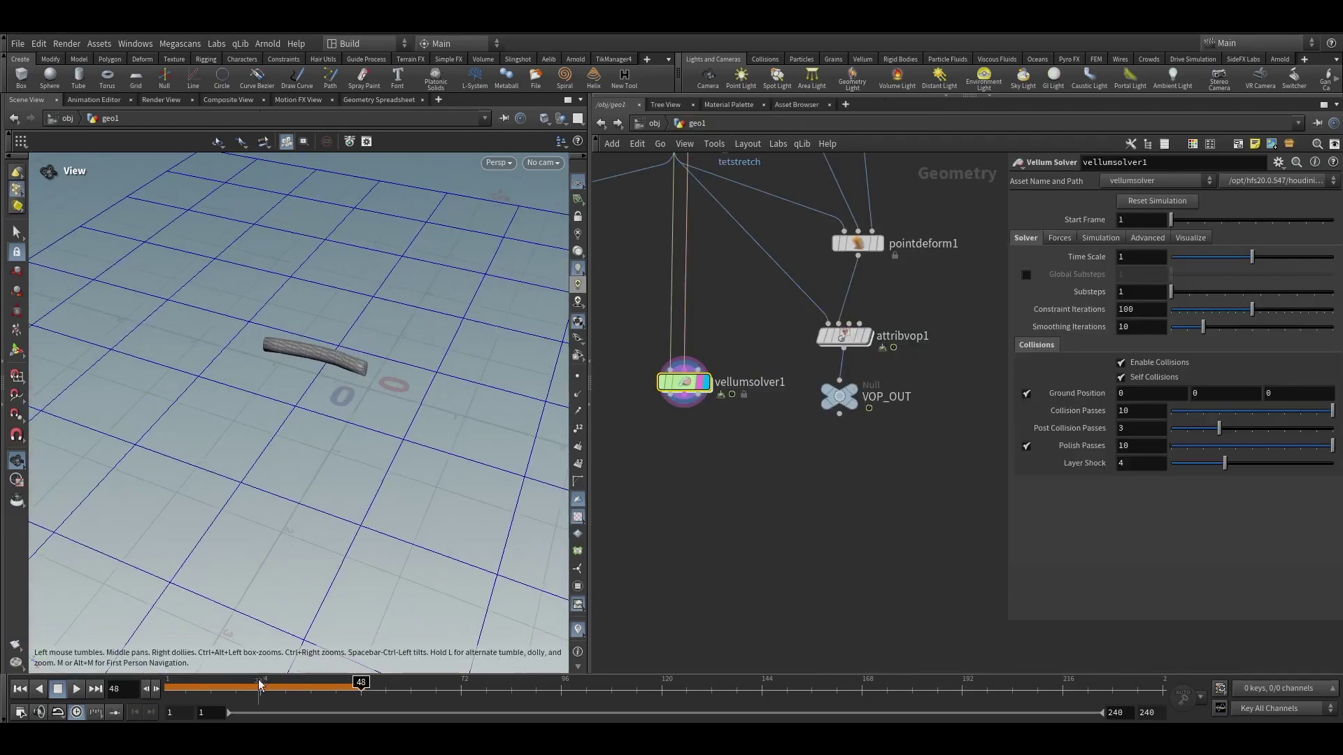
pyautogui.moveTo(259, 685); pyautogui.dragTo(133, 685)
pyautogui.click(82, 685)
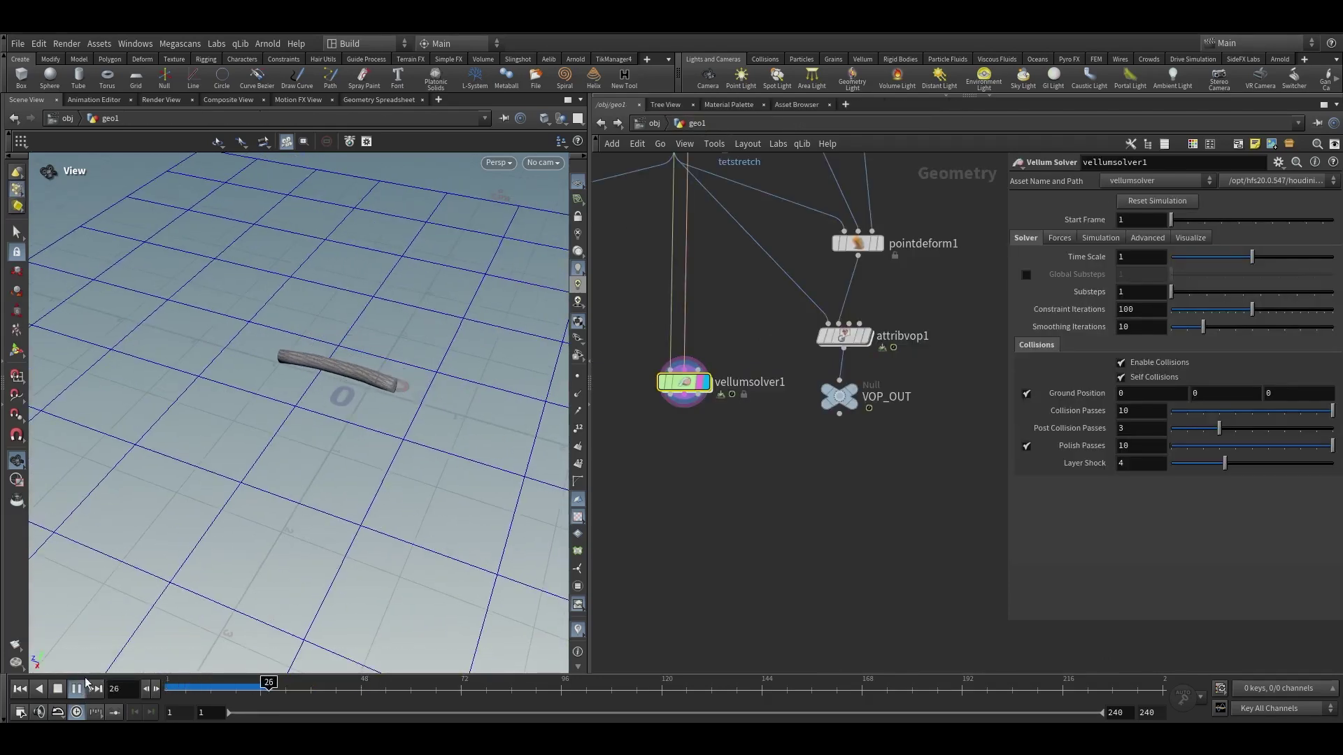
pyautogui.moveTo(345, 396); pyautogui.dragTo(465, 348)
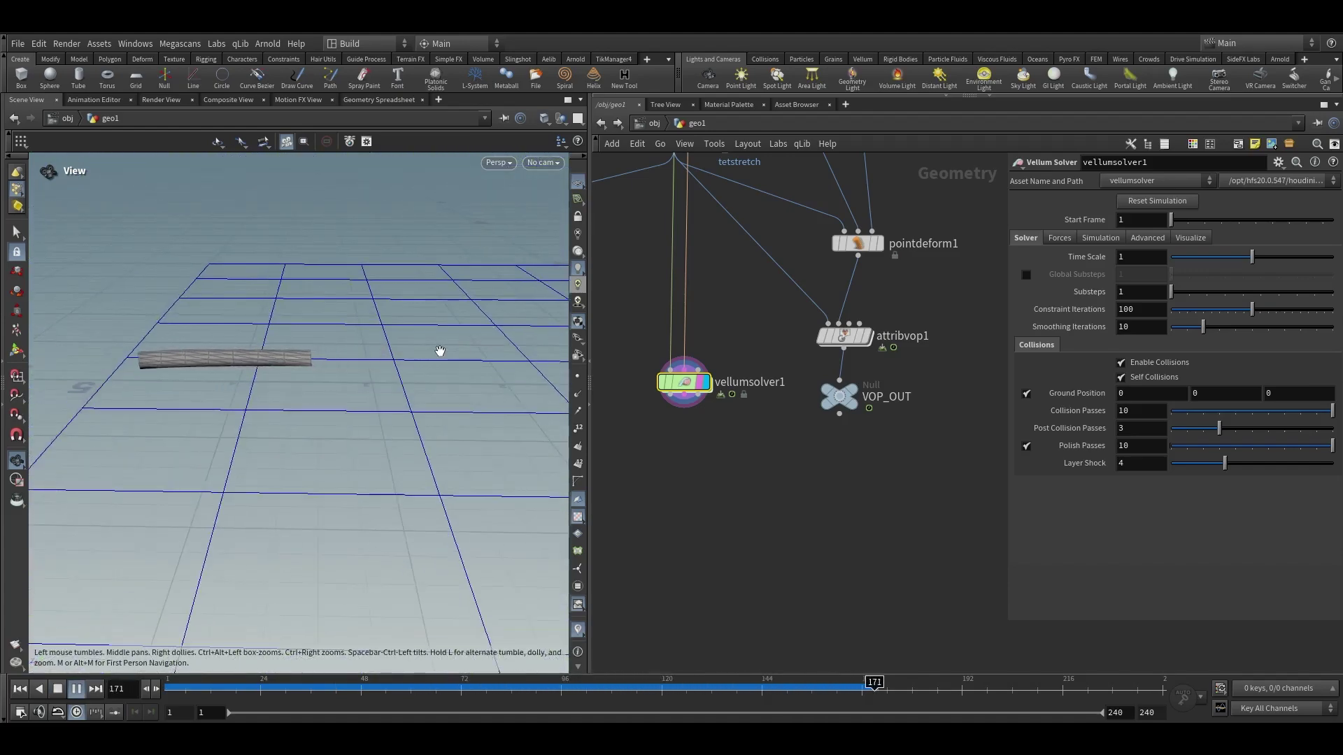
pyautogui.click(340, 689)
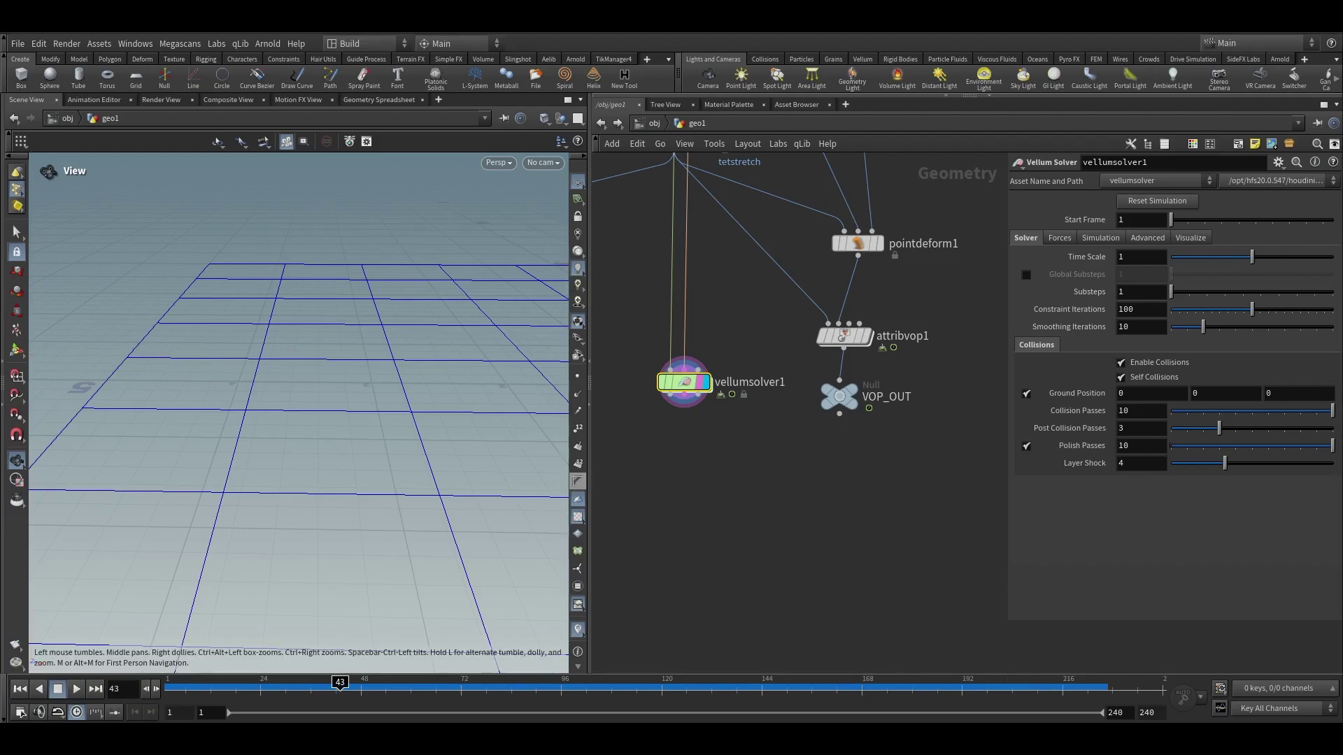
pyautogui.scroll(-5, 353, 384)
pyautogui.moveTo(341, 692); pyautogui.dragTo(349, 693)
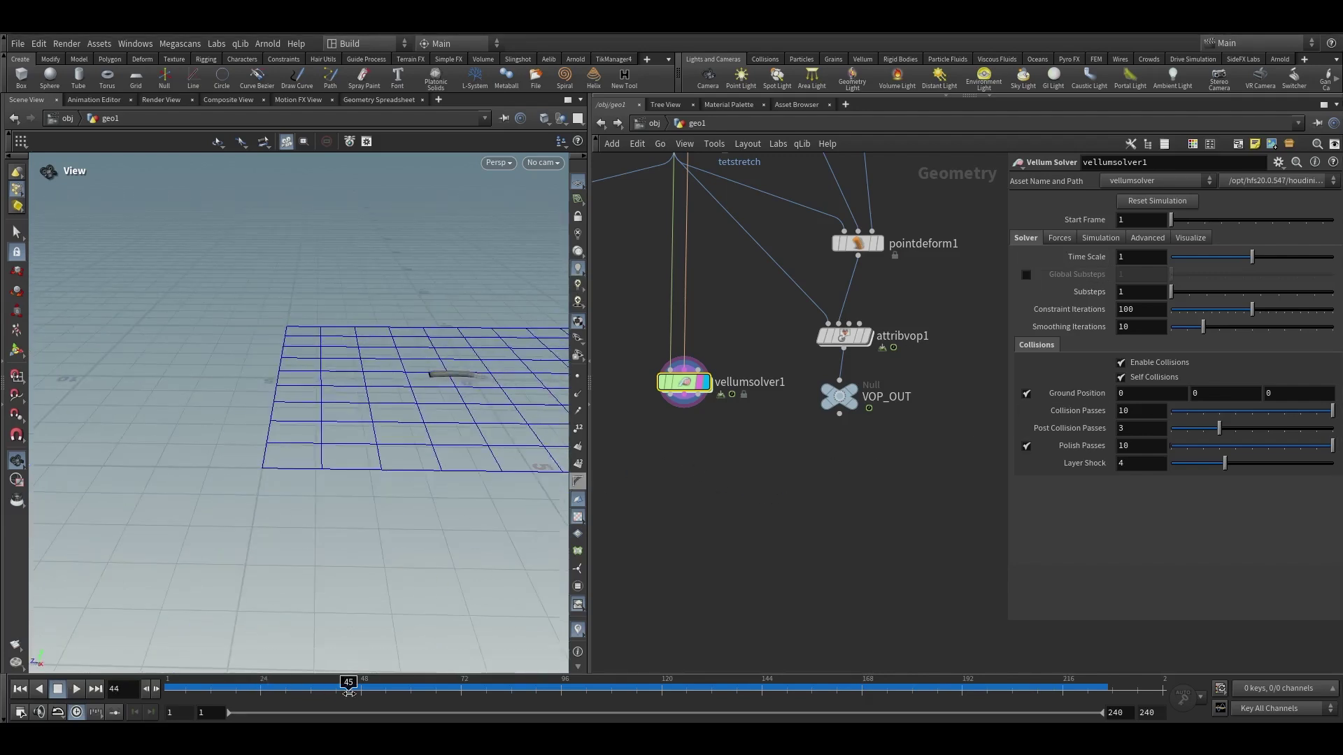
pyautogui.scroll(4, 422, 300)
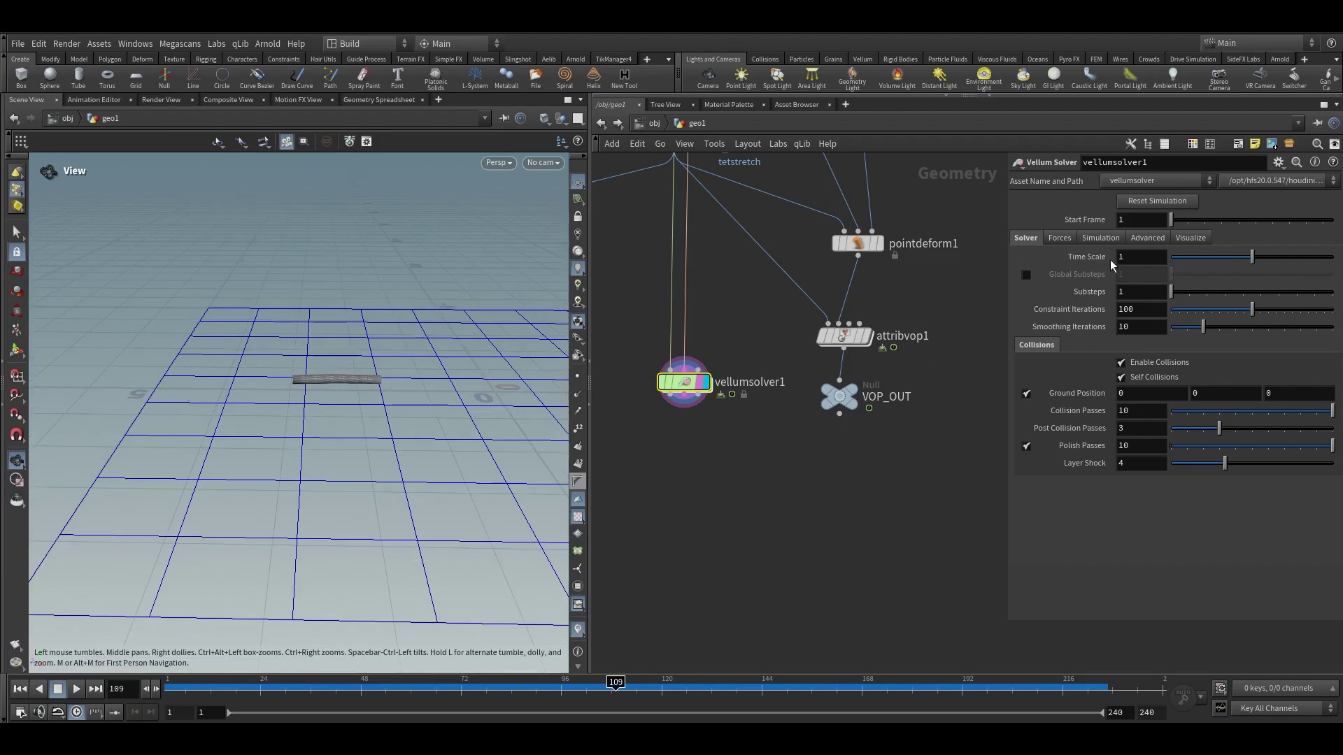
# On vellumsolver1, set the Time Scale to 0.7 and the Velocity Damping to 0.3
pyautogui.click(1122, 258)
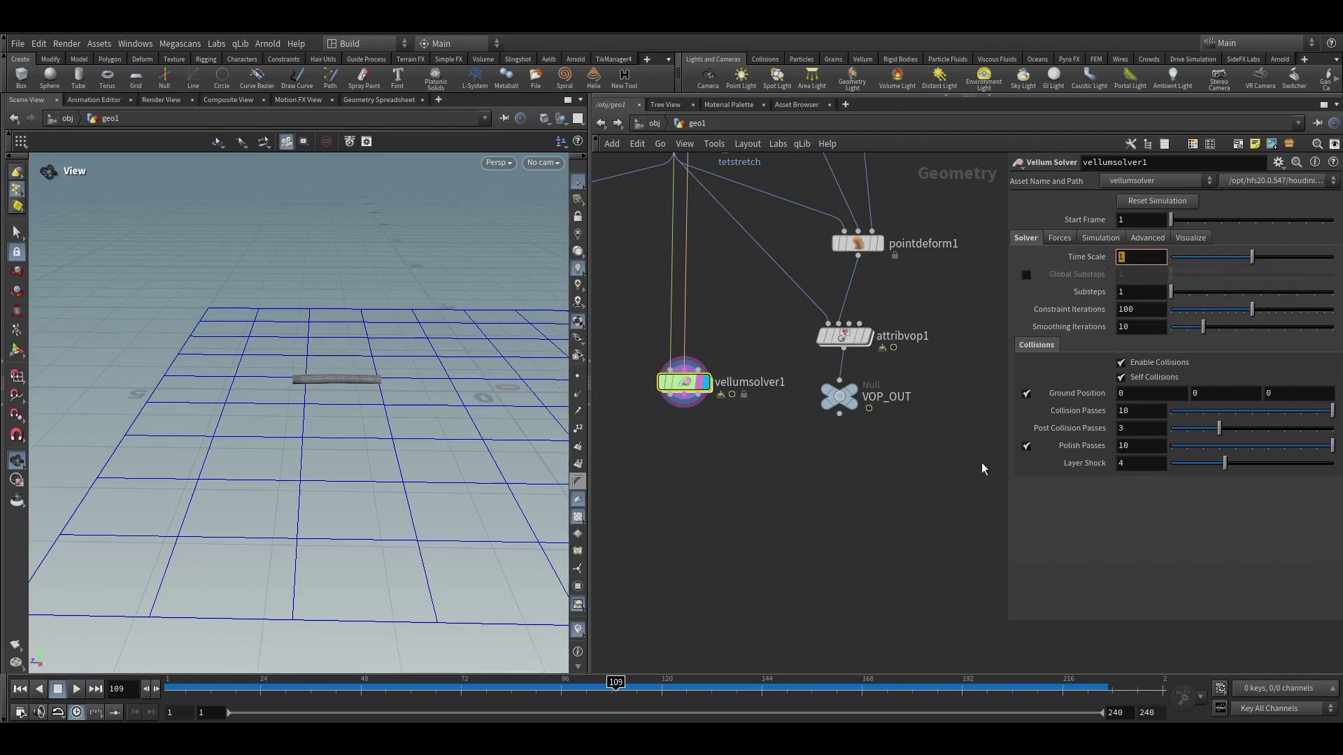
pyautogui.write('.7')
pyautogui.press('Return')
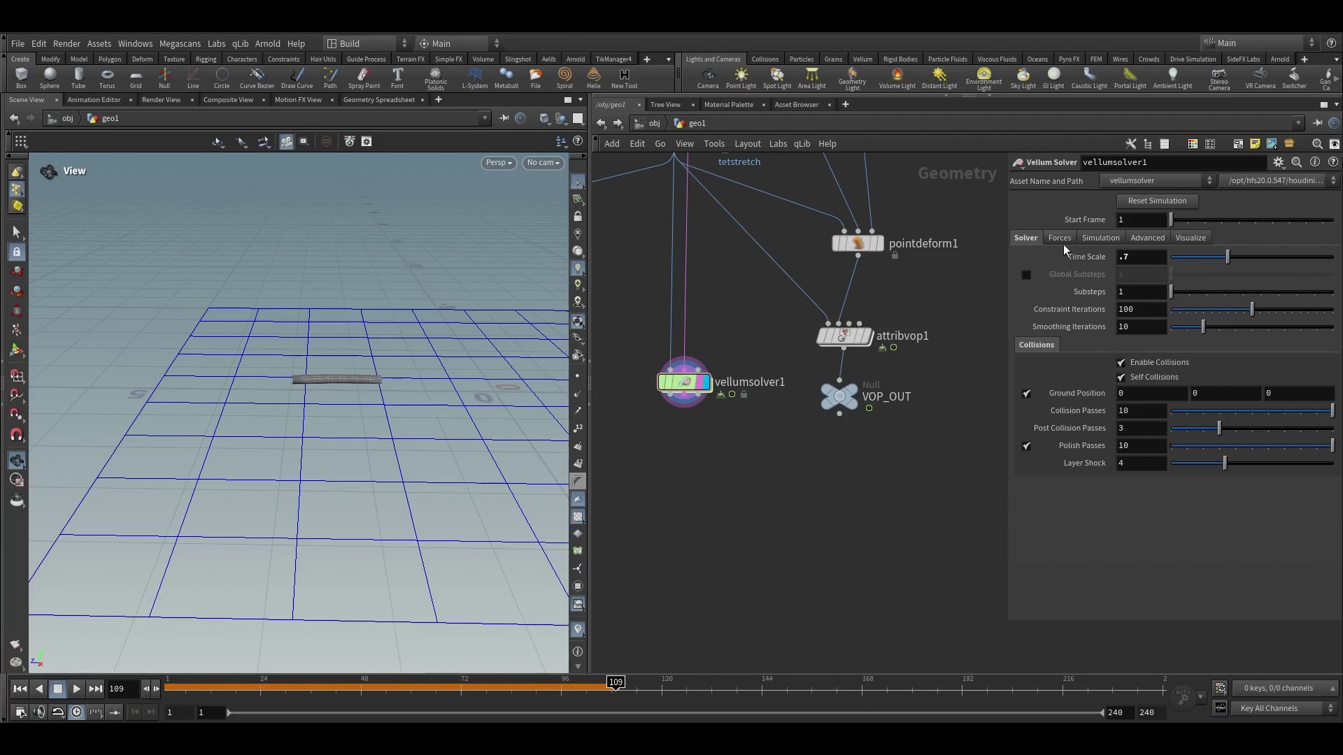
pyautogui.click(1060, 243)
pyautogui.click(1026, 275)
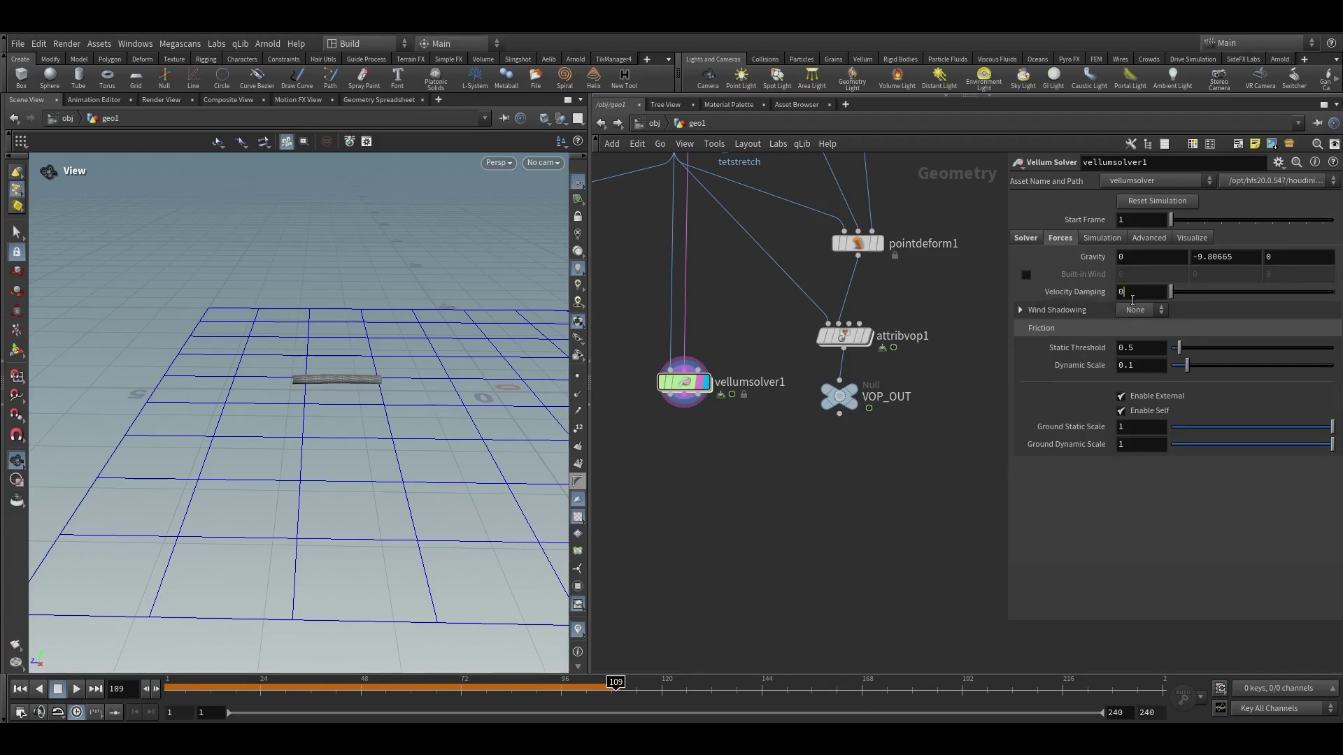
pyautogui.click(1132, 298)
pyautogui.write('.3')
pyautogui.press('Return')
# Replay the simulation from frame 1 and examine the tube's damped motion up close
pyautogui.hotkey('ctrl', 'Up')
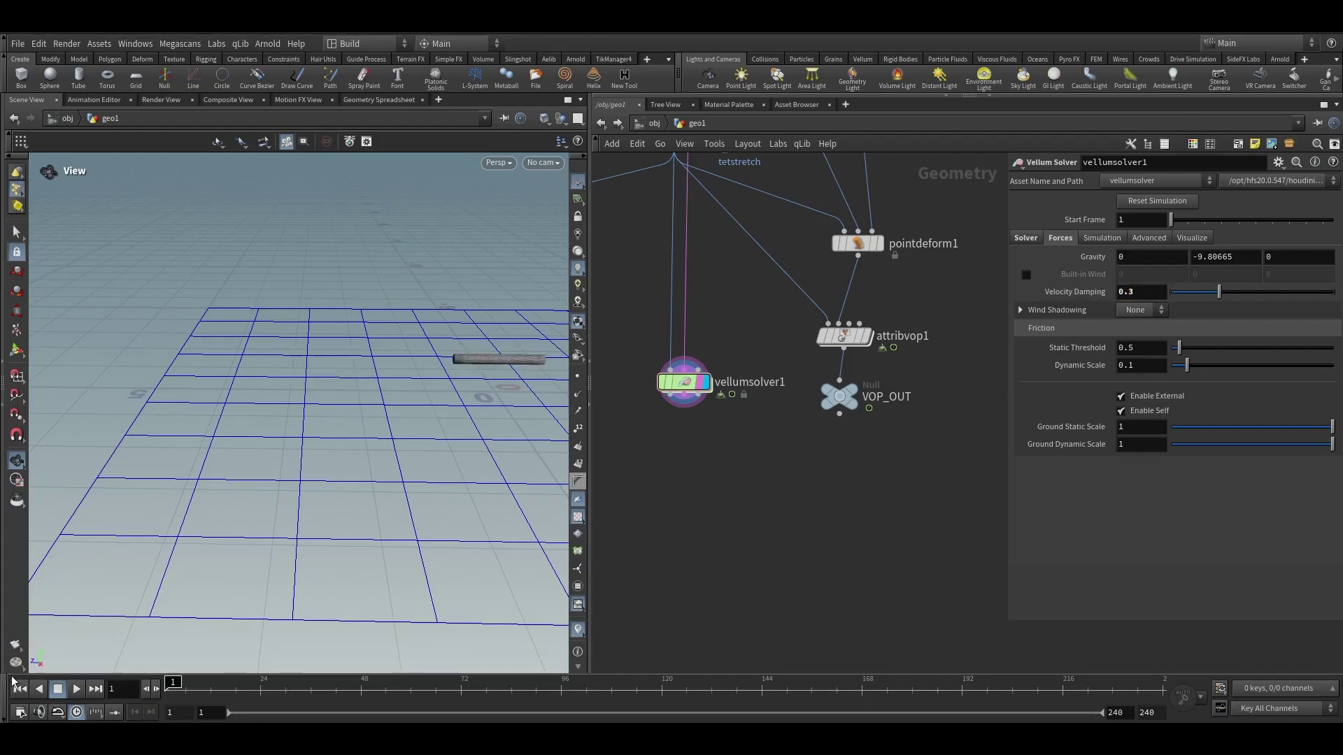
pyautogui.press('Up')
pyautogui.scroll(5, 456, 371)
pyautogui.moveTo(455, 371); pyautogui.dragTo(396, 410)
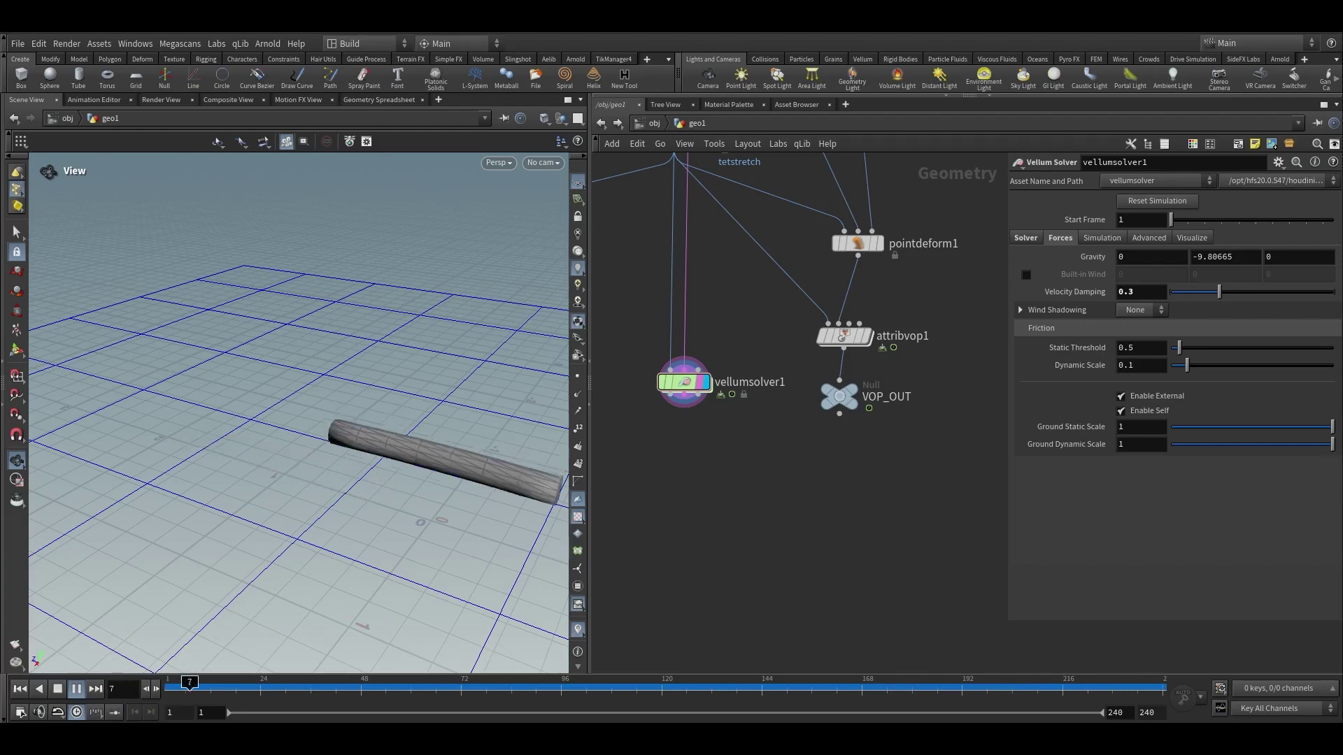
pyautogui.click(602, 689)
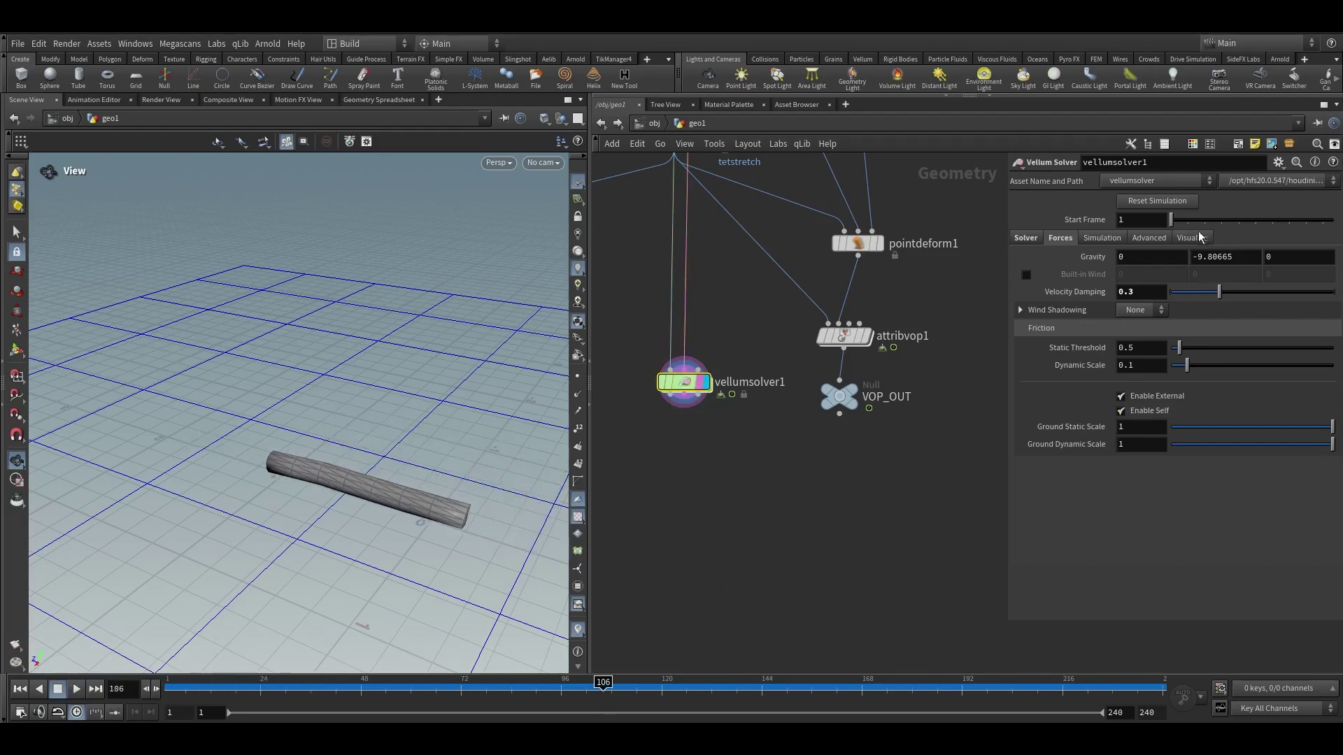
# Enable the Secondary Constraint Pass and Multi-Pass Solve on vellumsolver1 and replay the simulation
pyautogui.click(1147, 240)
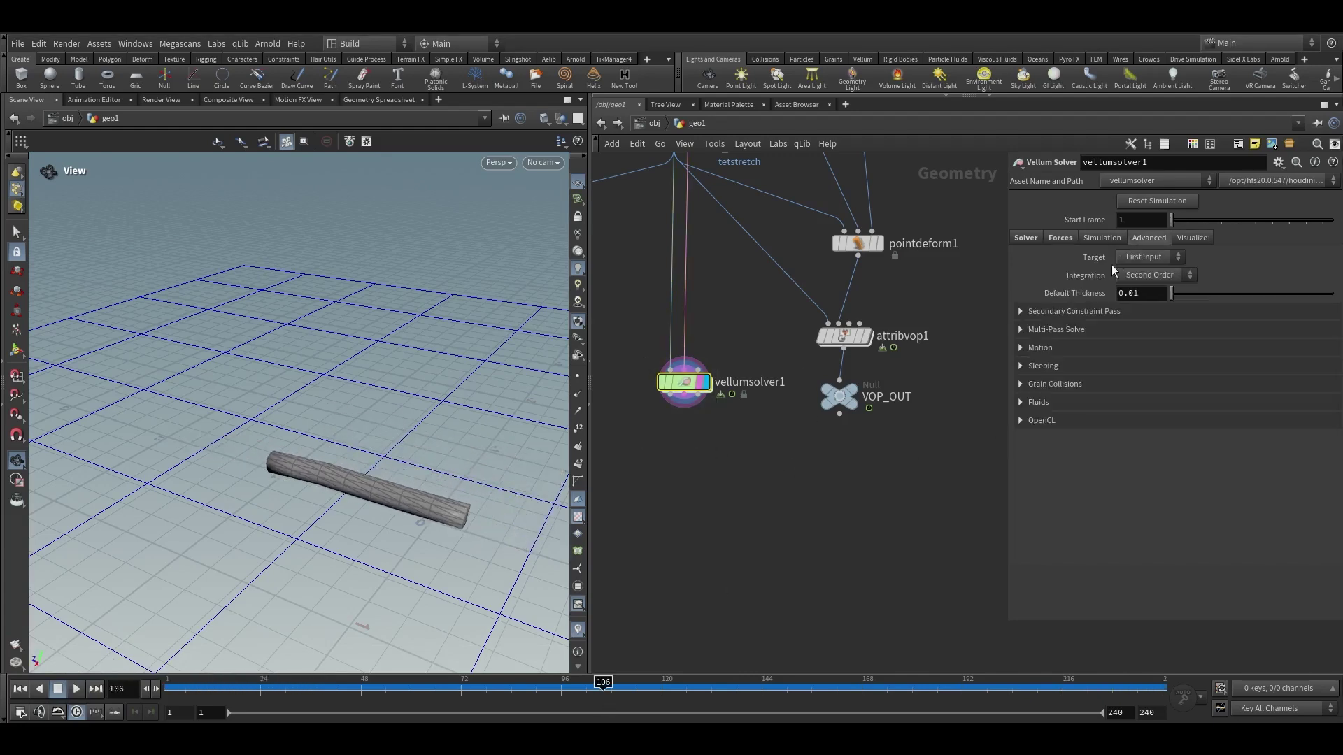
pyautogui.click(1042, 314)
pyautogui.click(1144, 331)
pyautogui.click(1050, 383)
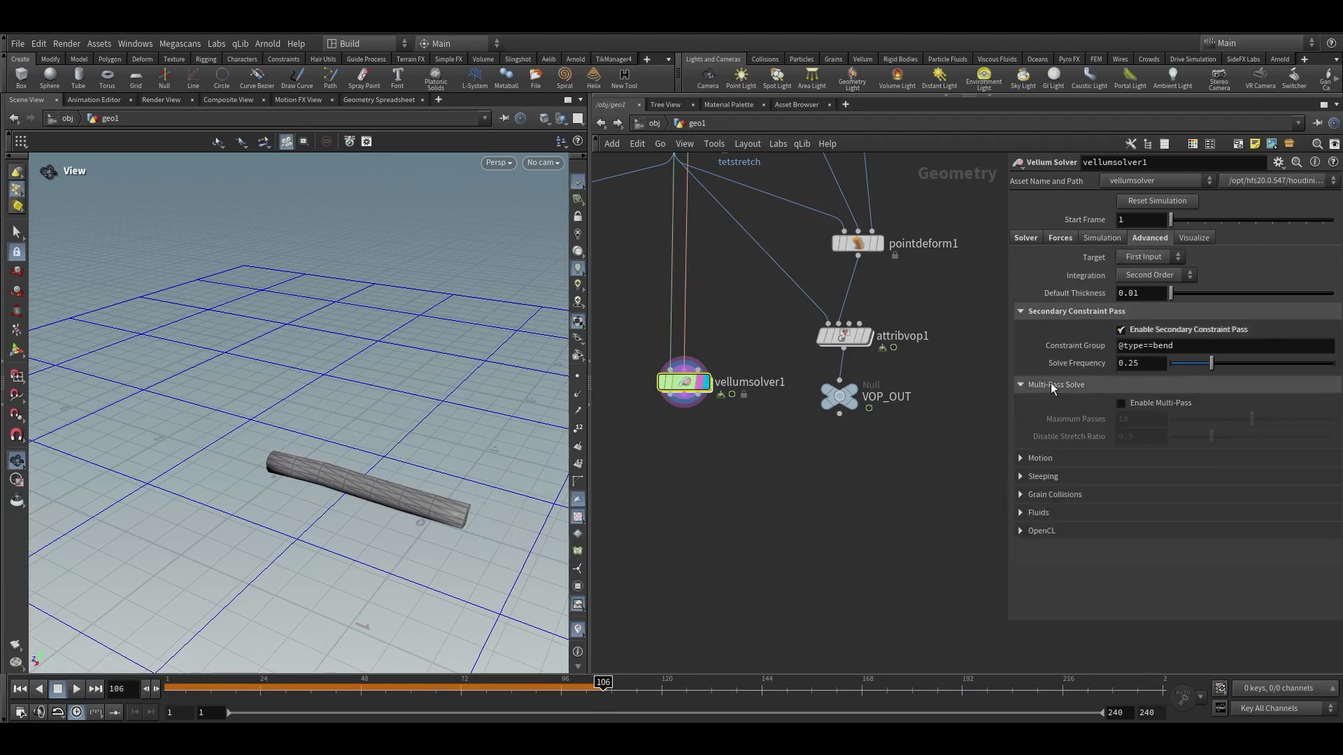
pyautogui.click(1138, 404)
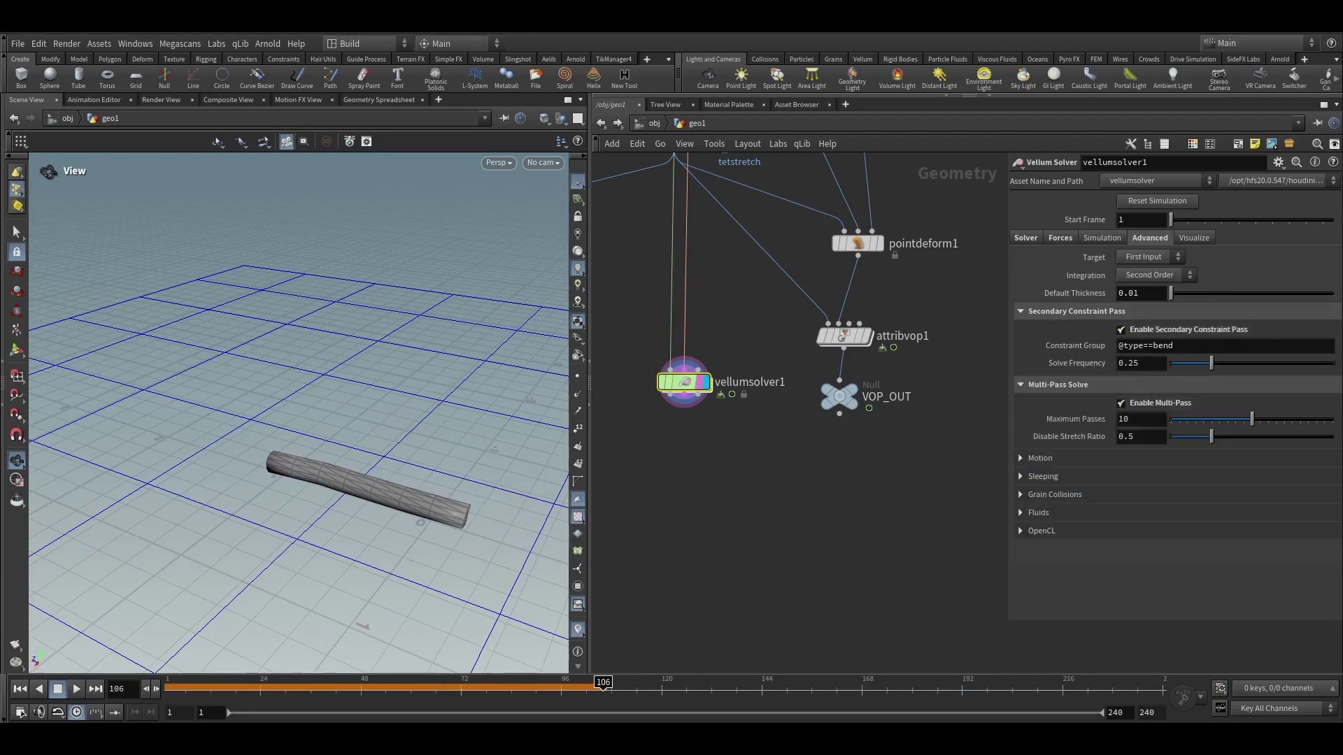
pyautogui.click(77, 689)
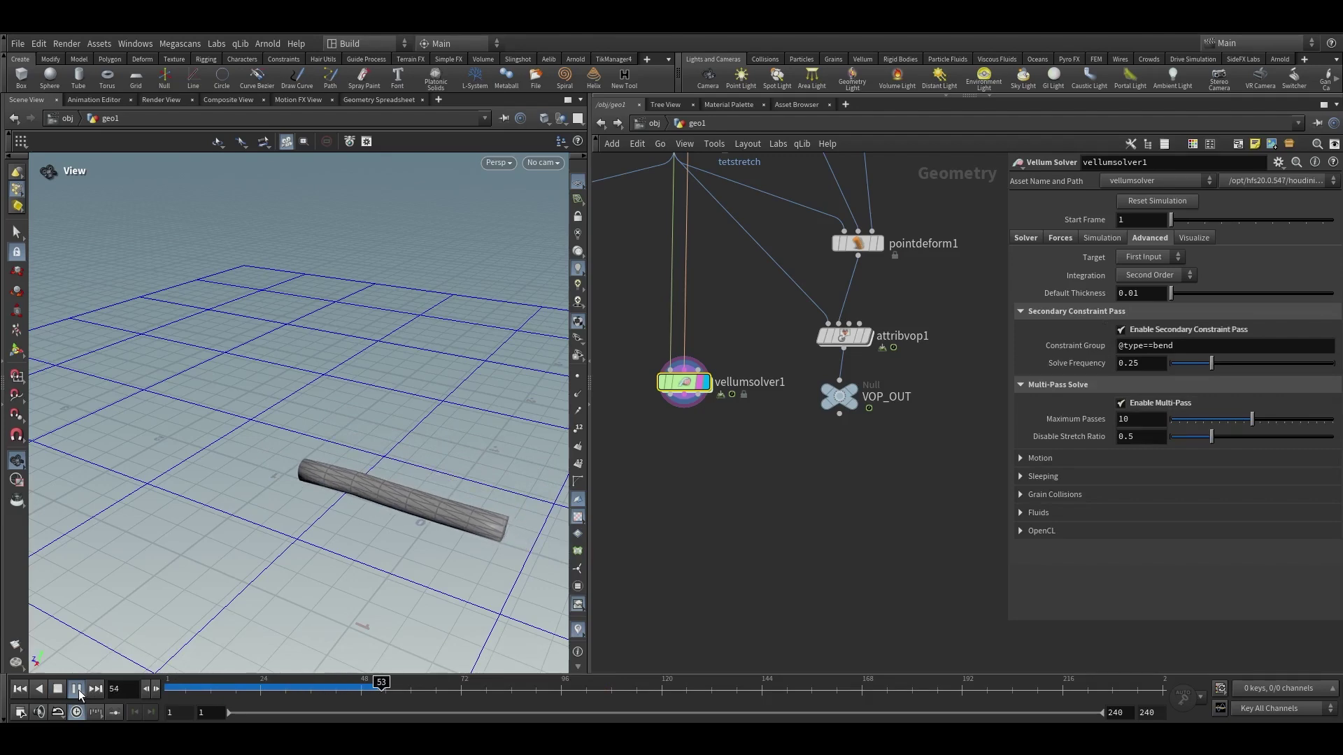
pyautogui.moveTo(434, 552); pyautogui.dragTo(459, 429)
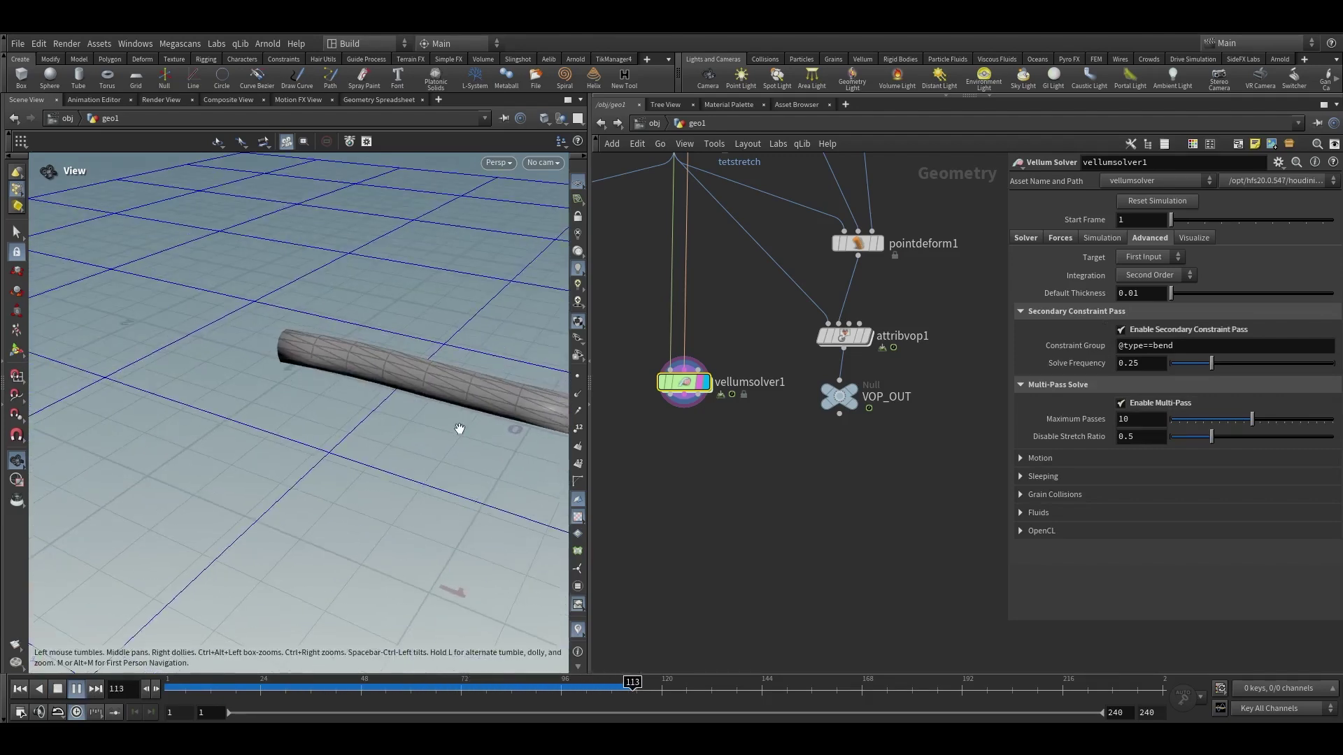
# Open attribvop1 and examine its multiply, import point, mix and geometry output nodes
pyautogui.doubleClick(840, 340)
pyautogui.moveTo(938, 473); pyautogui.dragTo(762, 482, button='middle')
pyautogui.moveTo(933, 449); pyautogui.dragTo(754, 465, button='middle')
pyautogui.moveTo(754, 467); pyautogui.dragTo(753, 319)
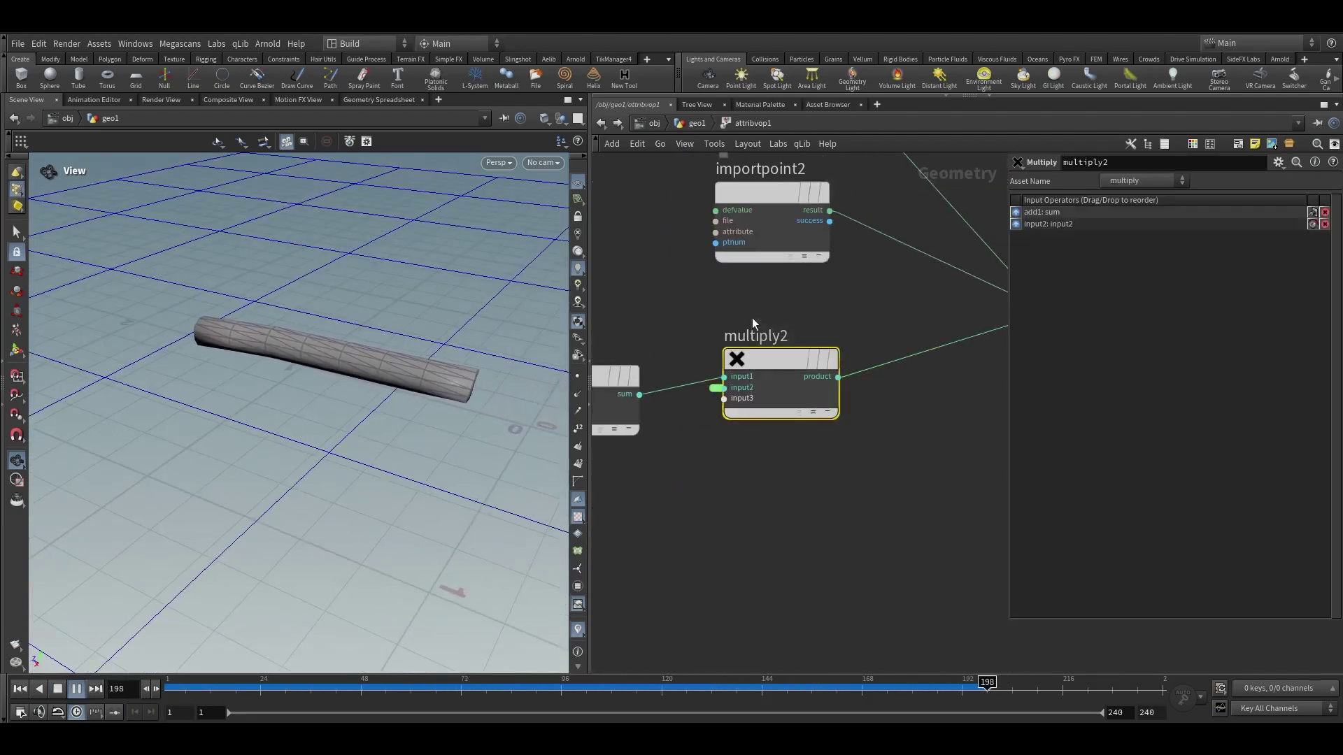
pyautogui.moveTo(860, 266); pyautogui.dragTo(771, 382, button='middle')
pyautogui.scroll(-3, 771, 383)
pyautogui.moveTo(920, 481); pyautogui.dragTo(937, 395)
pyautogui.moveTo(959, 454); pyautogui.dragTo(788, 437, button='middle')
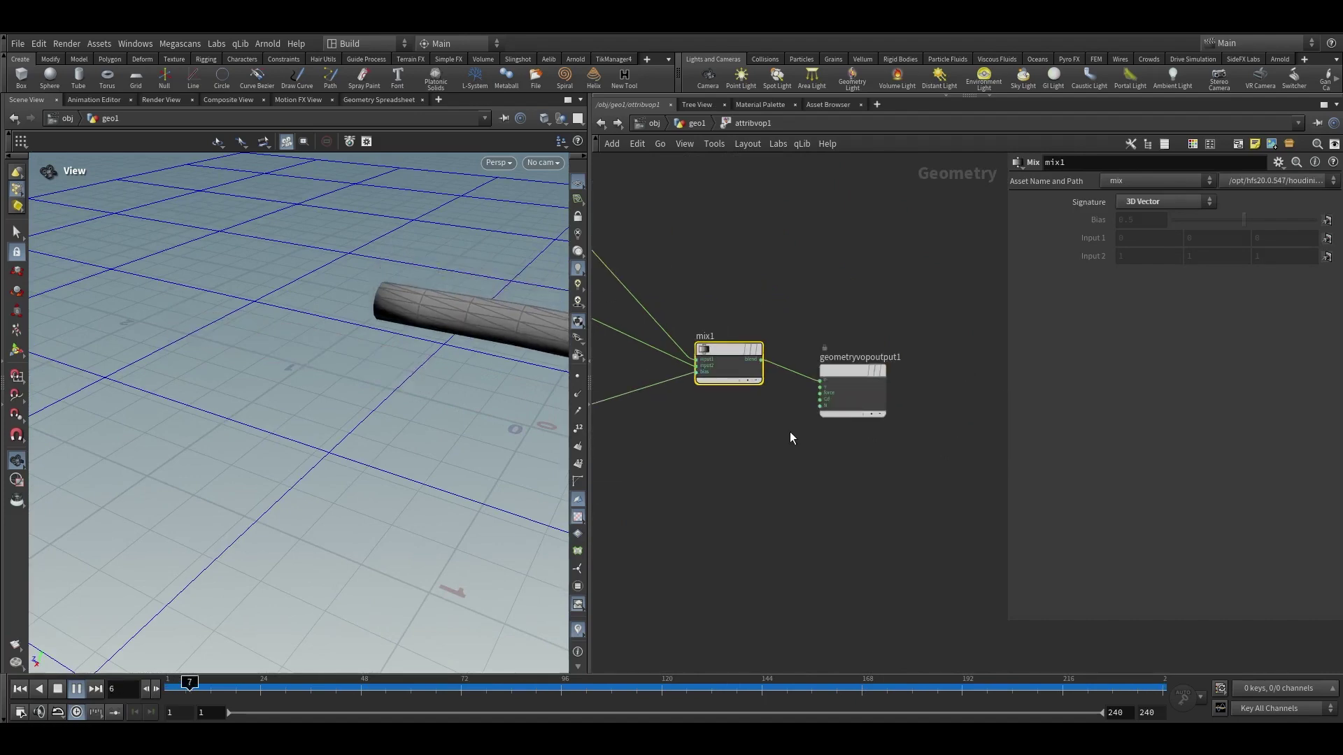
pyautogui.click(859, 389)
pyautogui.scroll(3, 772, 413)
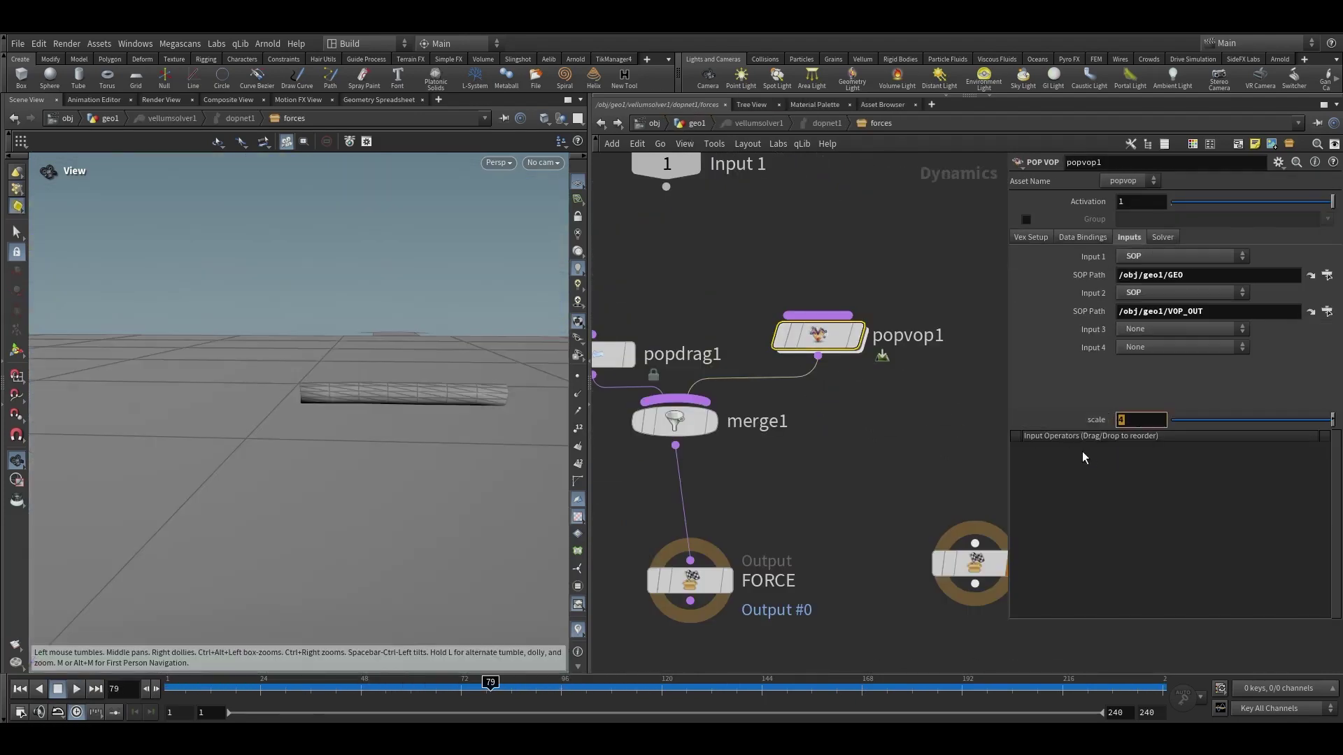
# Scrub the simulation and set popvop1's force scale to 7
pyautogui.moveTo(205, 692); pyautogui.dragTo(817, 682)
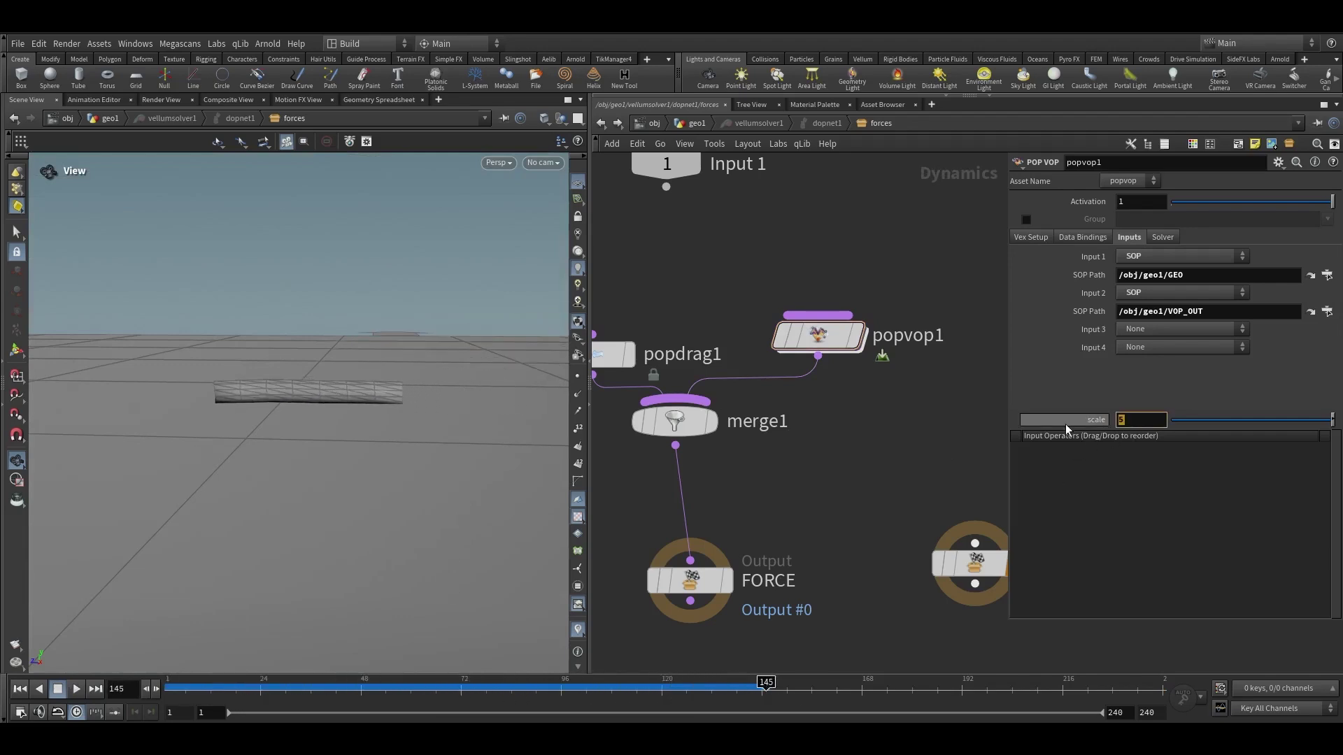
pyautogui.write('7')
pyautogui.press('Return')
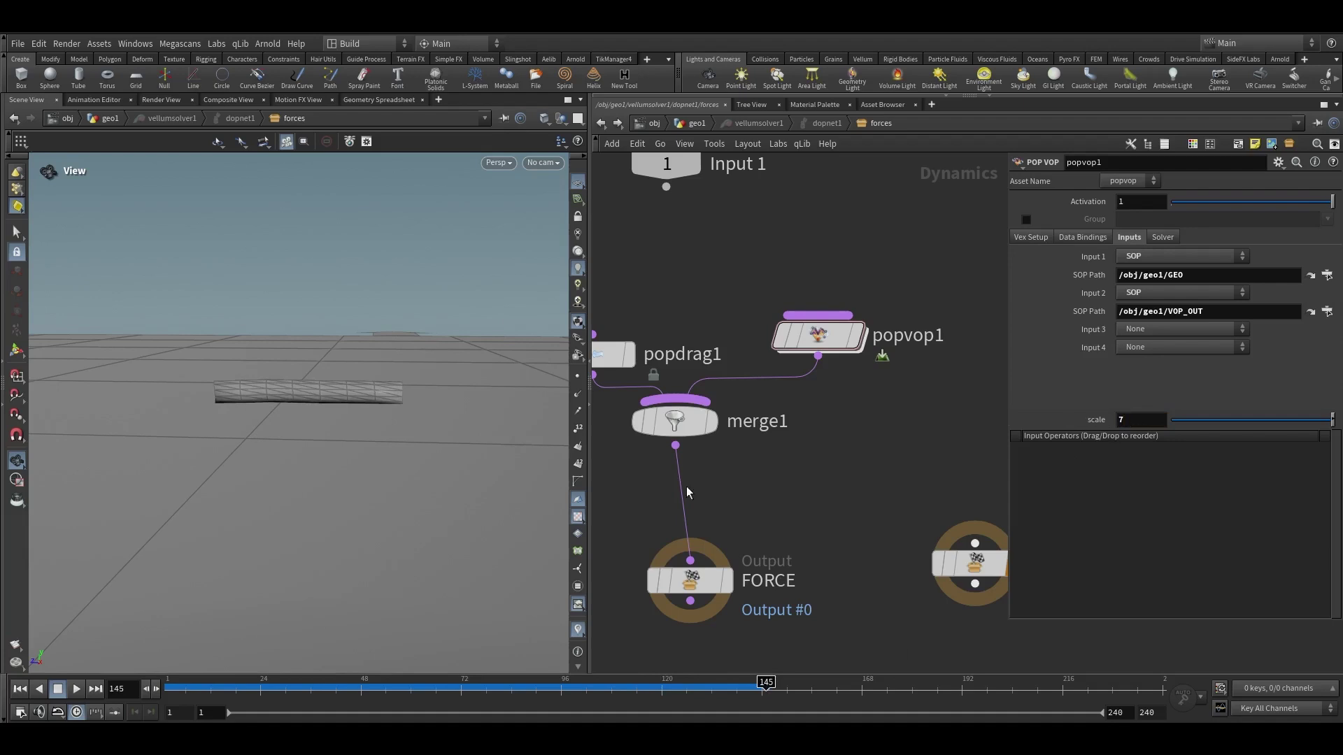
# Replay the simulation from the start and examine the worm's crawl from several angles with the stronger force
pyautogui.click(183, 689)
pyautogui.click(76, 689)
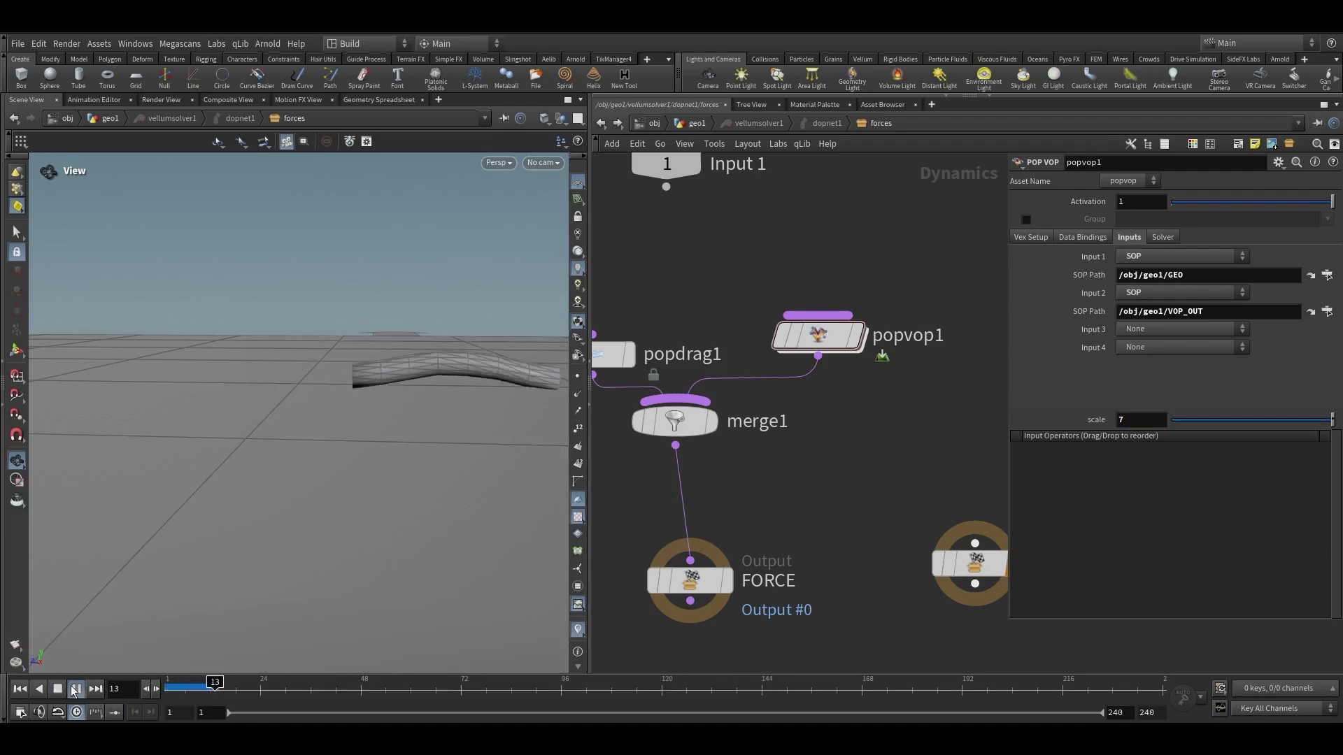
pyautogui.moveTo(145, 633); pyautogui.dragTo(352, 304)
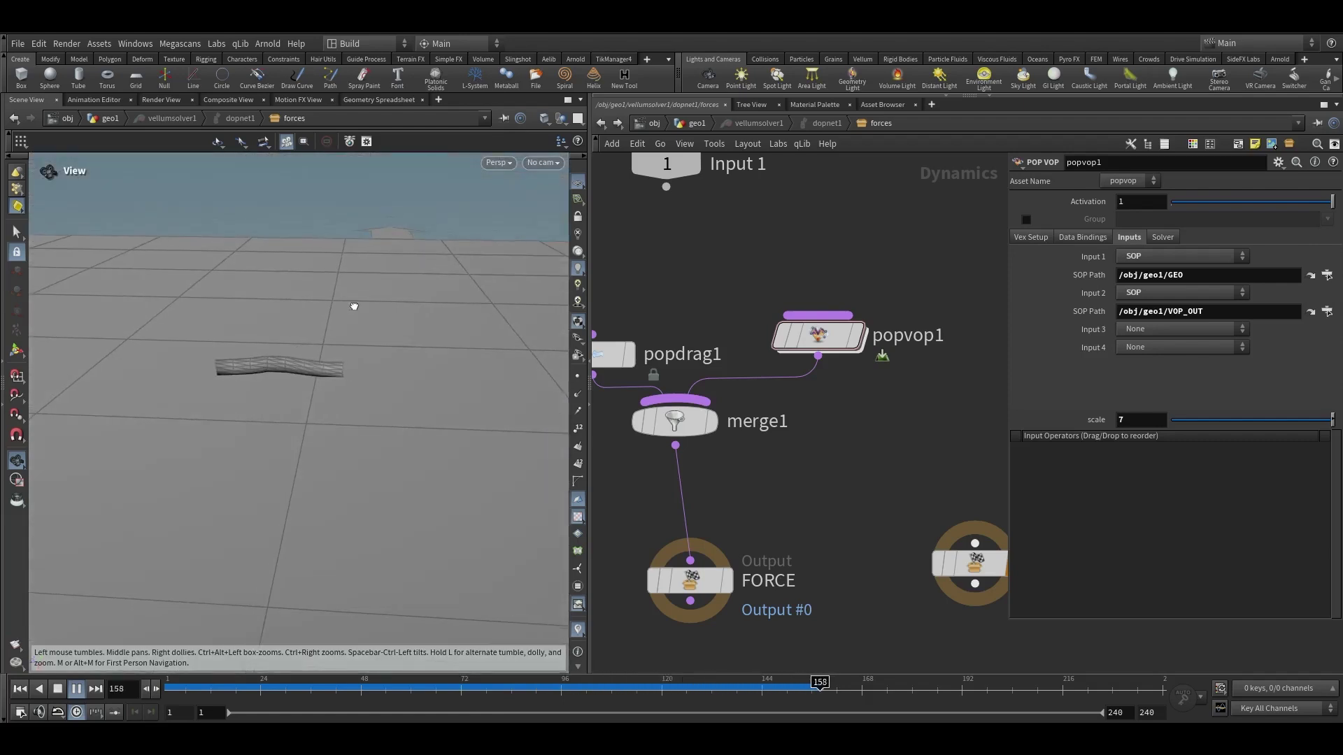
pyautogui.moveTo(352, 305); pyautogui.dragTo(307, 279, button='right')
pyautogui.moveTo(308, 279); pyautogui.dragTo(219, 470)
pyautogui.moveTo(231, 455); pyautogui.dragTo(224, 627, button='right')
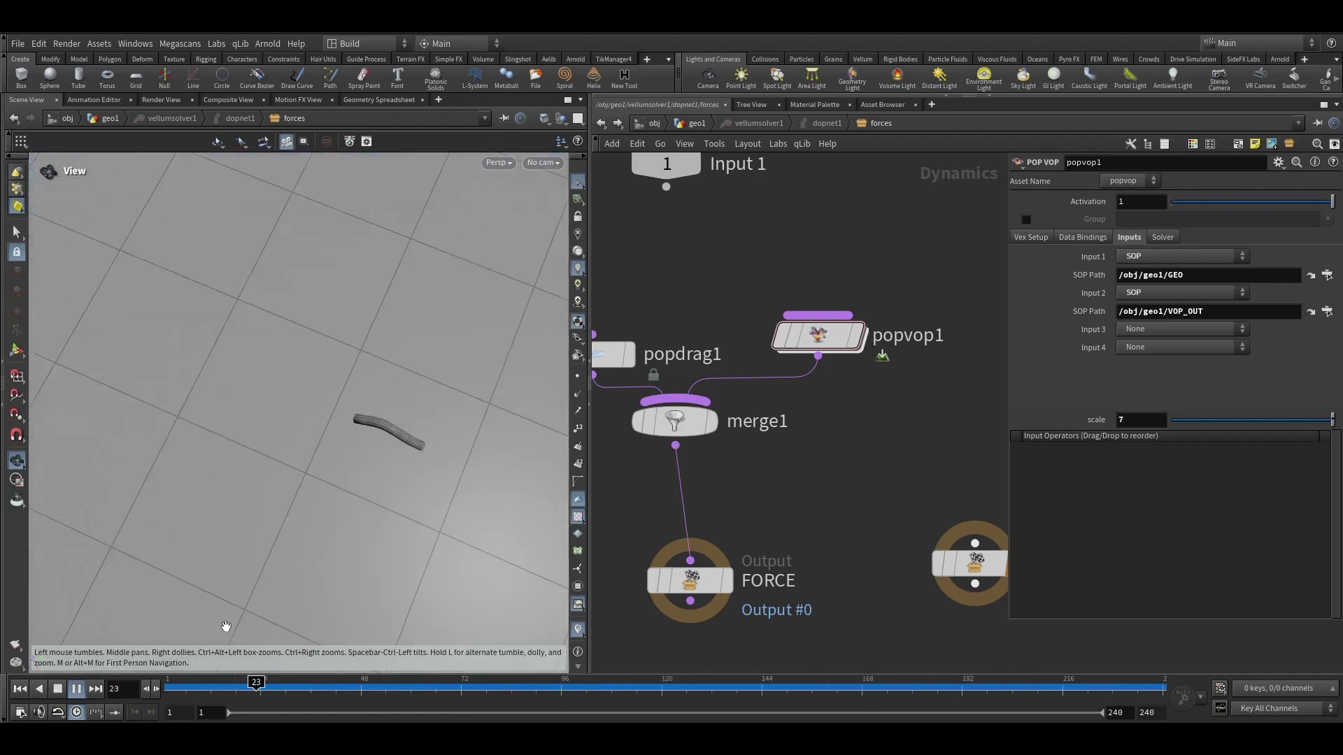
pyautogui.moveTo(224, 627); pyautogui.dragTo(416, 436)
pyautogui.click(498, 689)
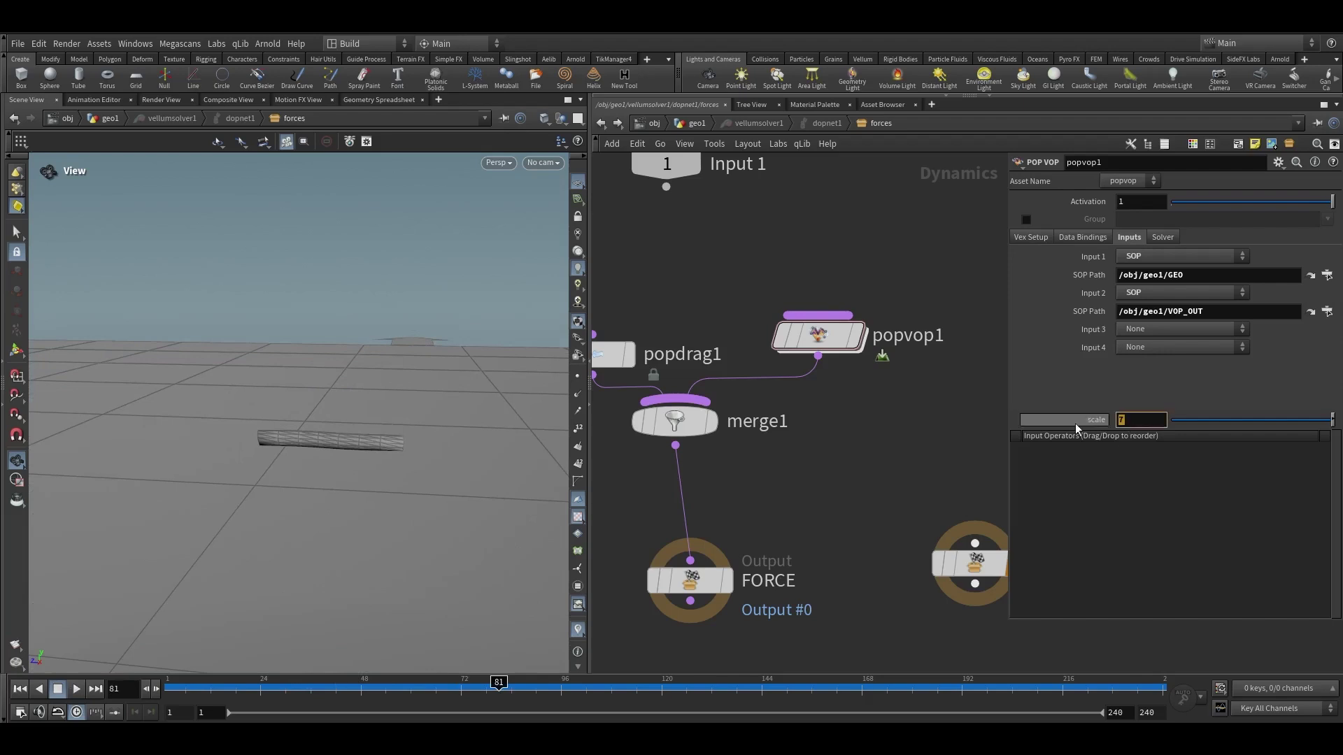
# Set popvop1's scale to 6 and replay the simulation from frame 1, ending back in the geo1 network
pyautogui.press('Return')
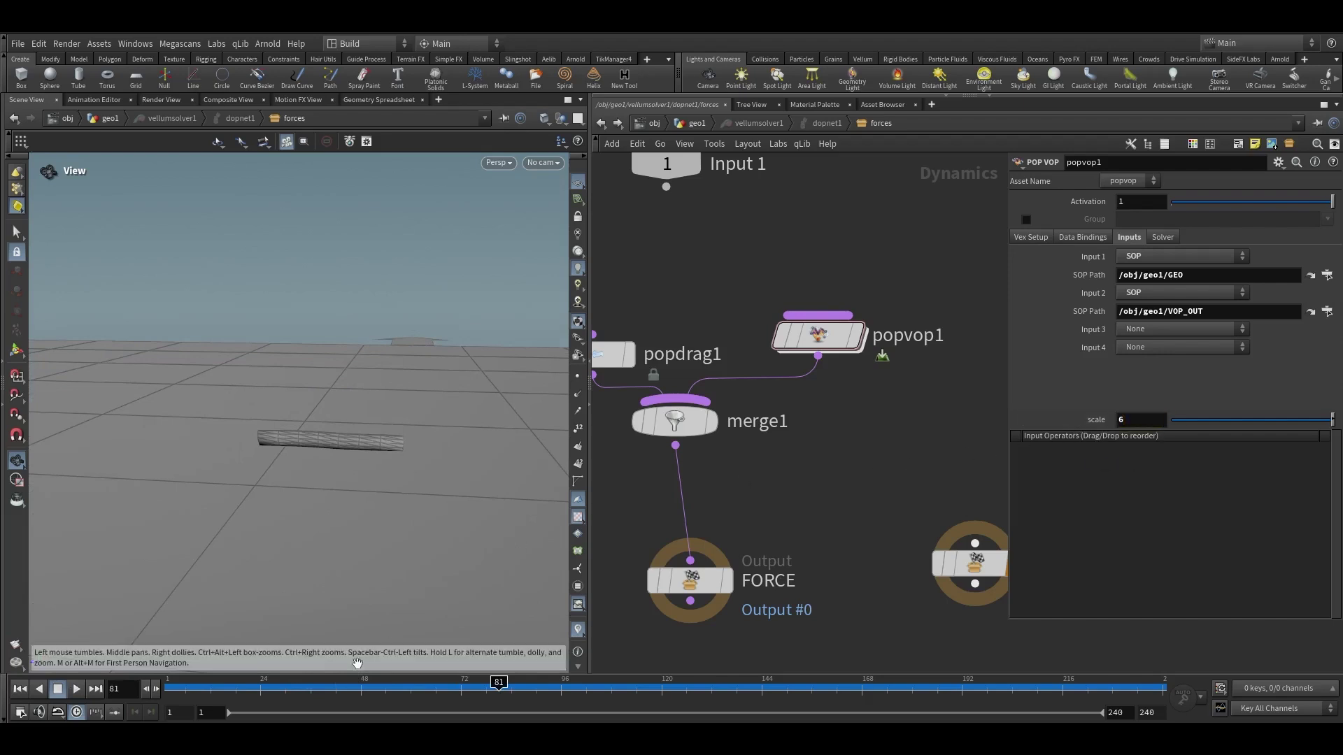
pyautogui.click(21, 689)
pyautogui.click(77, 689)
pyautogui.moveTo(283, 437); pyautogui.dragTo(270, 482)
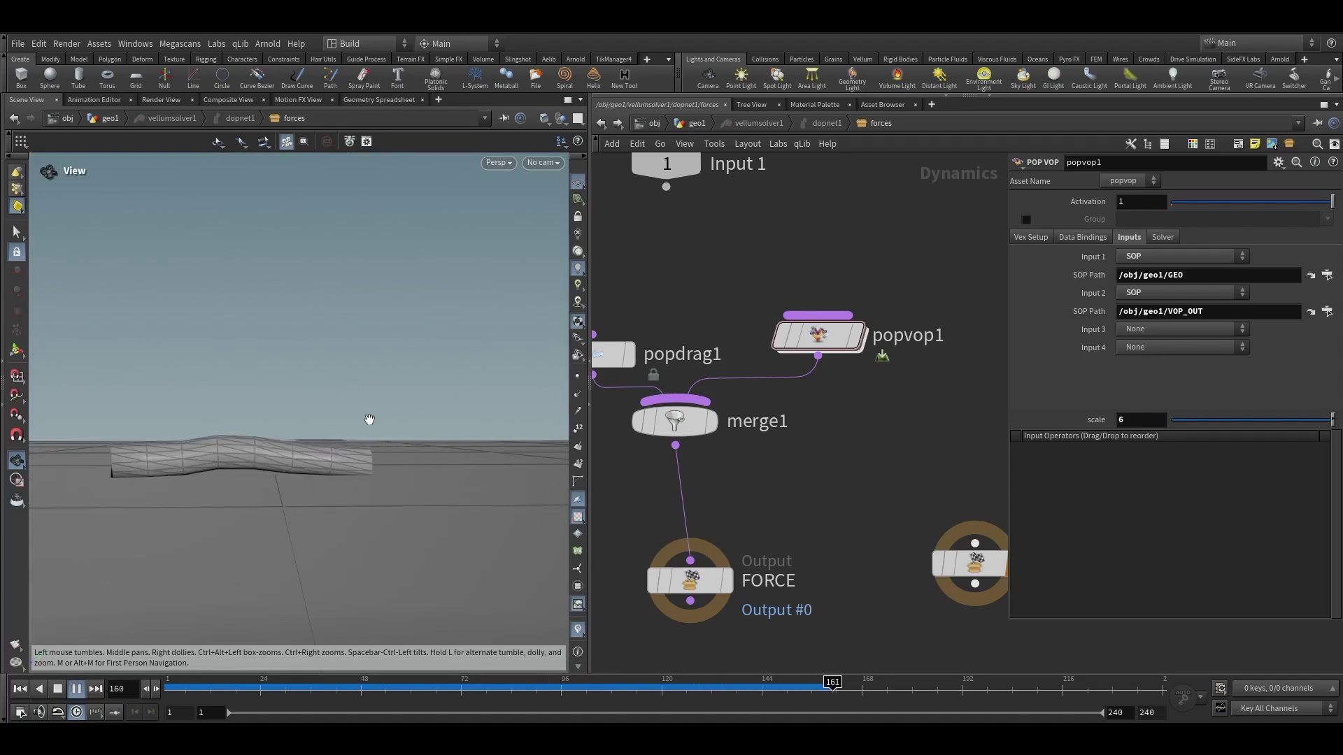
pyautogui.moveTo(369, 419); pyautogui.dragTo(332, 629)
pyautogui.click(698, 124)
pyautogui.scroll(4, 761, 483)
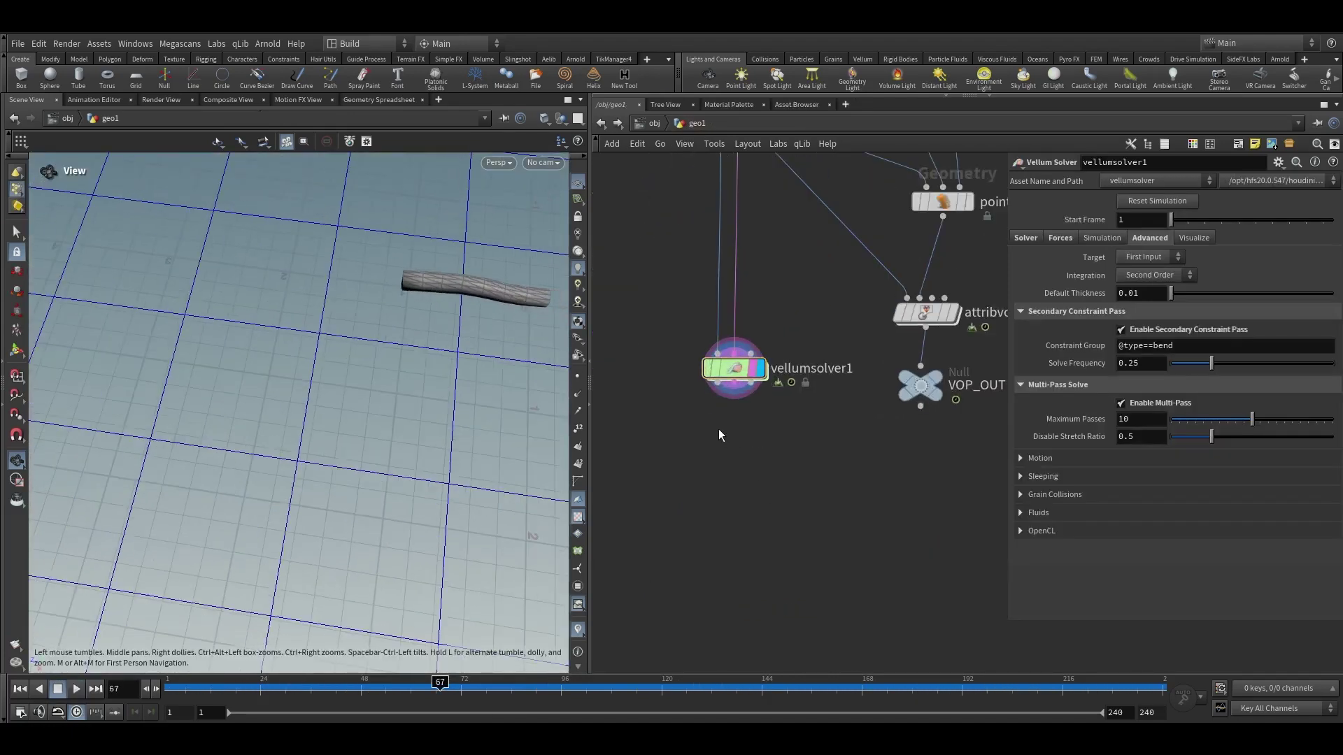
pyautogui.click(709, 445)
pyautogui.moveTo(752, 155)
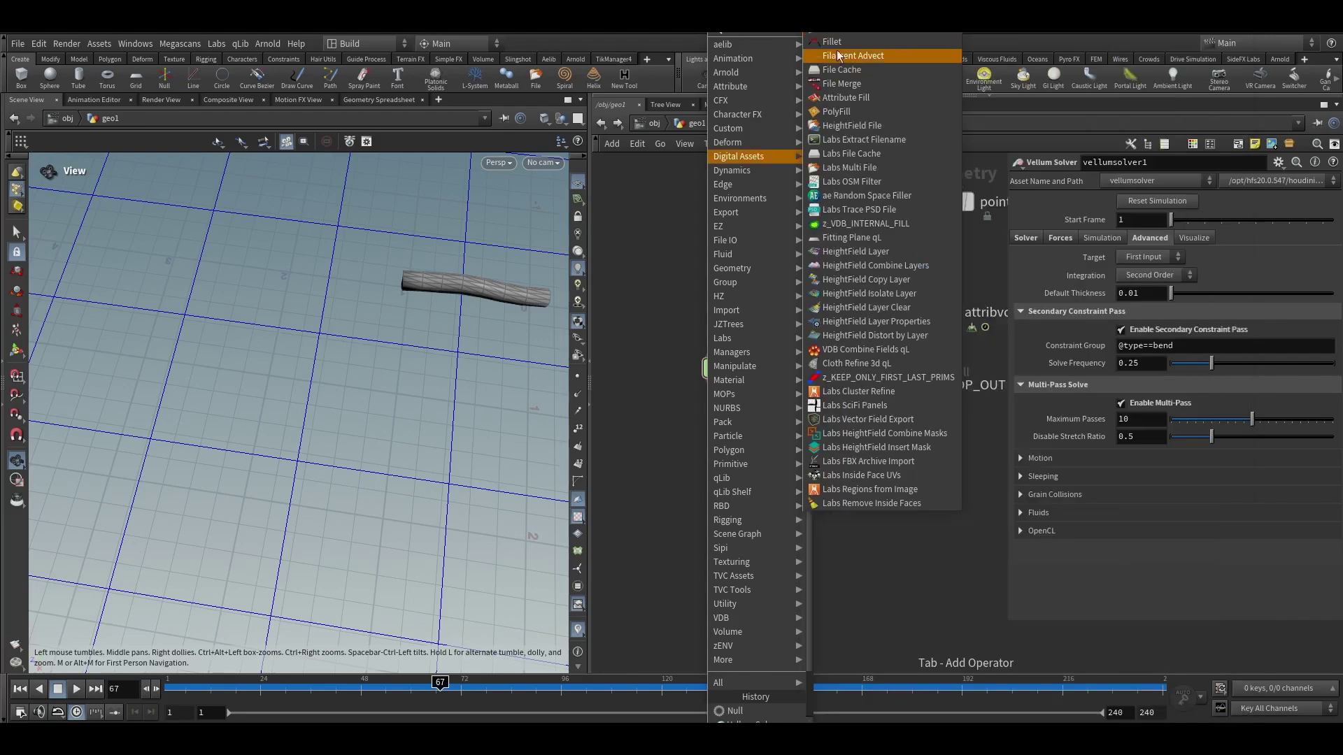
pyautogui.click(848, 53)
pyautogui.click(732, 445)
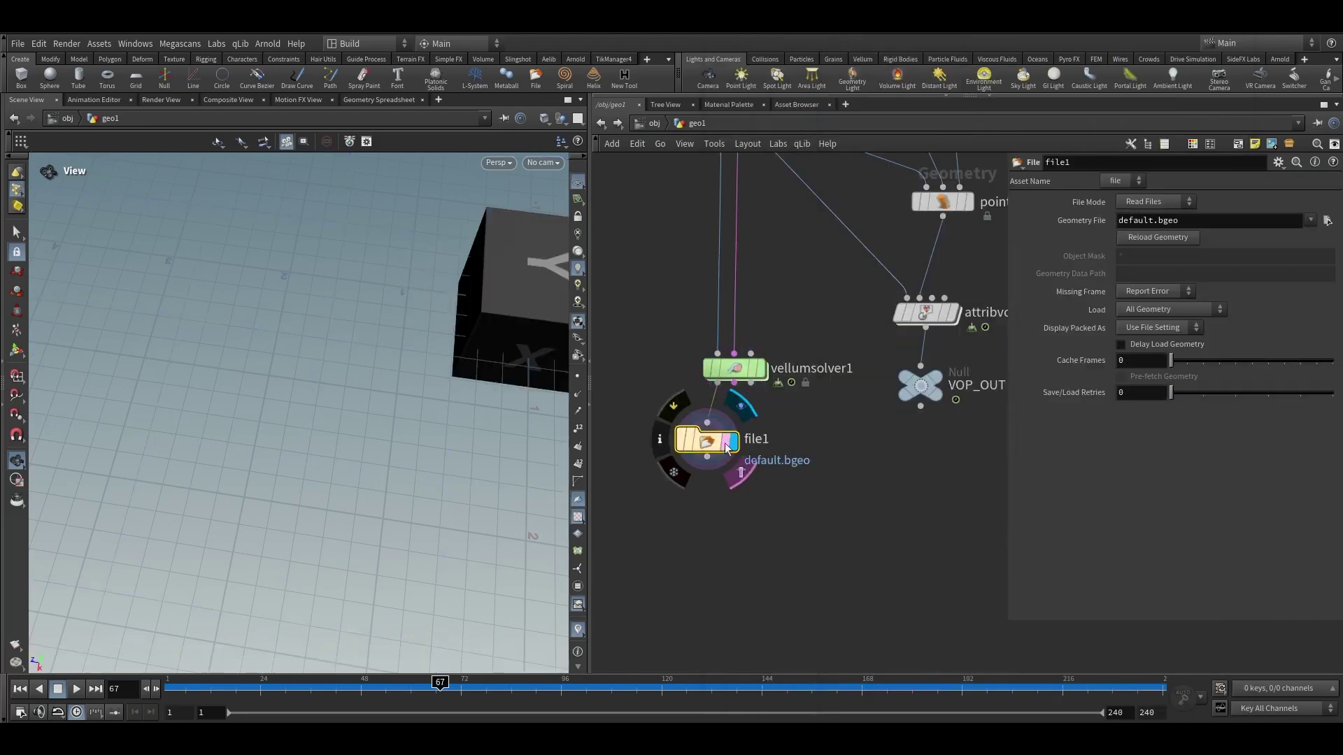
pyautogui.press('Delete')
# Add a File Cache node after vellumsolver1 and save the simulation to disk
pyautogui.click(706, 443)
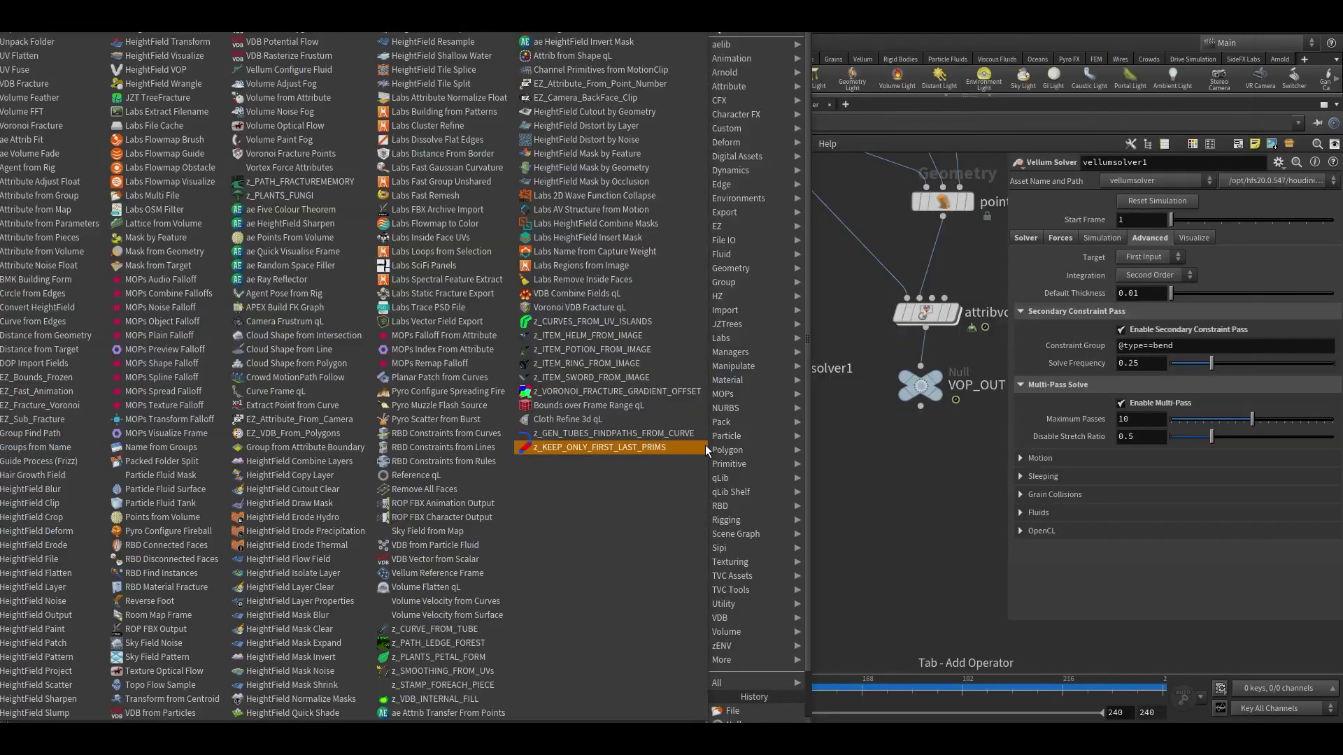
pyautogui.write('filecache')
pyautogui.press('Return')
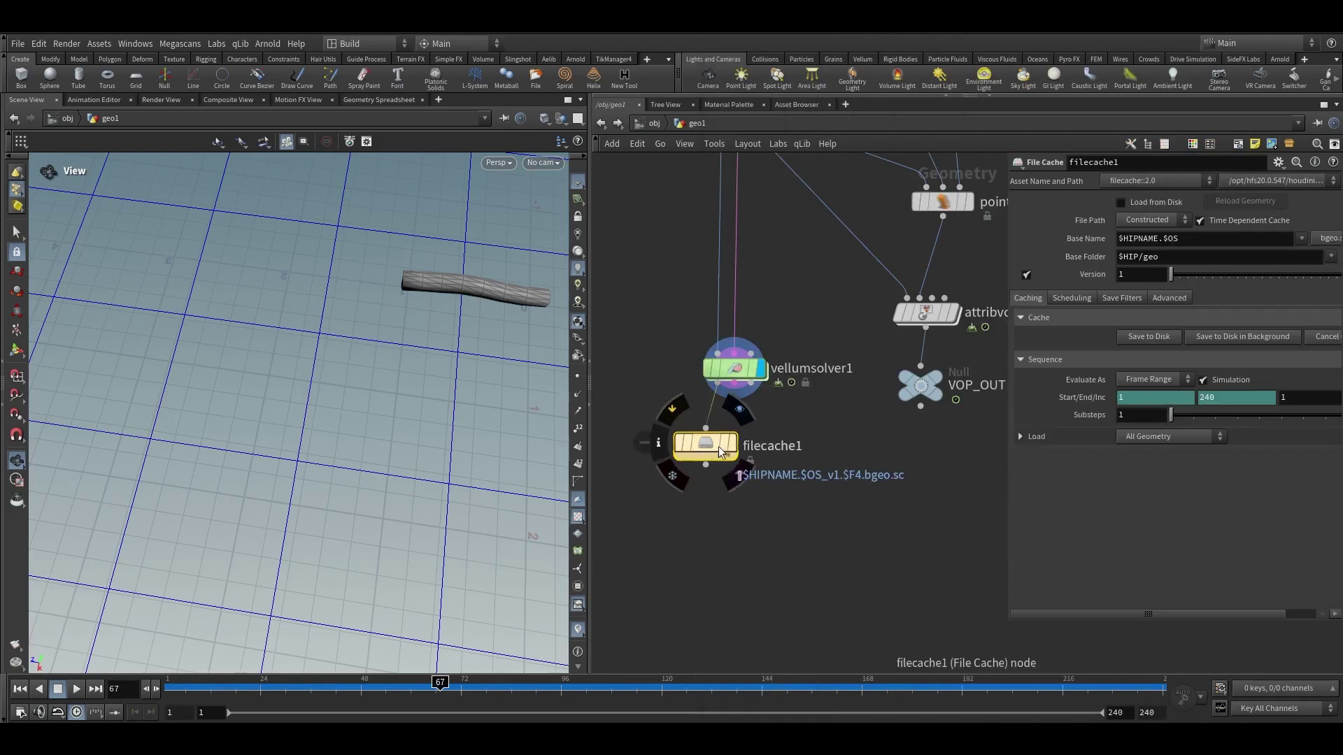
pyautogui.click(1140, 337)
# Display polyfill1's closed tube and add a displayed Subdivide node branching off polyfill1
pyautogui.scroll(-5, 840, 451)
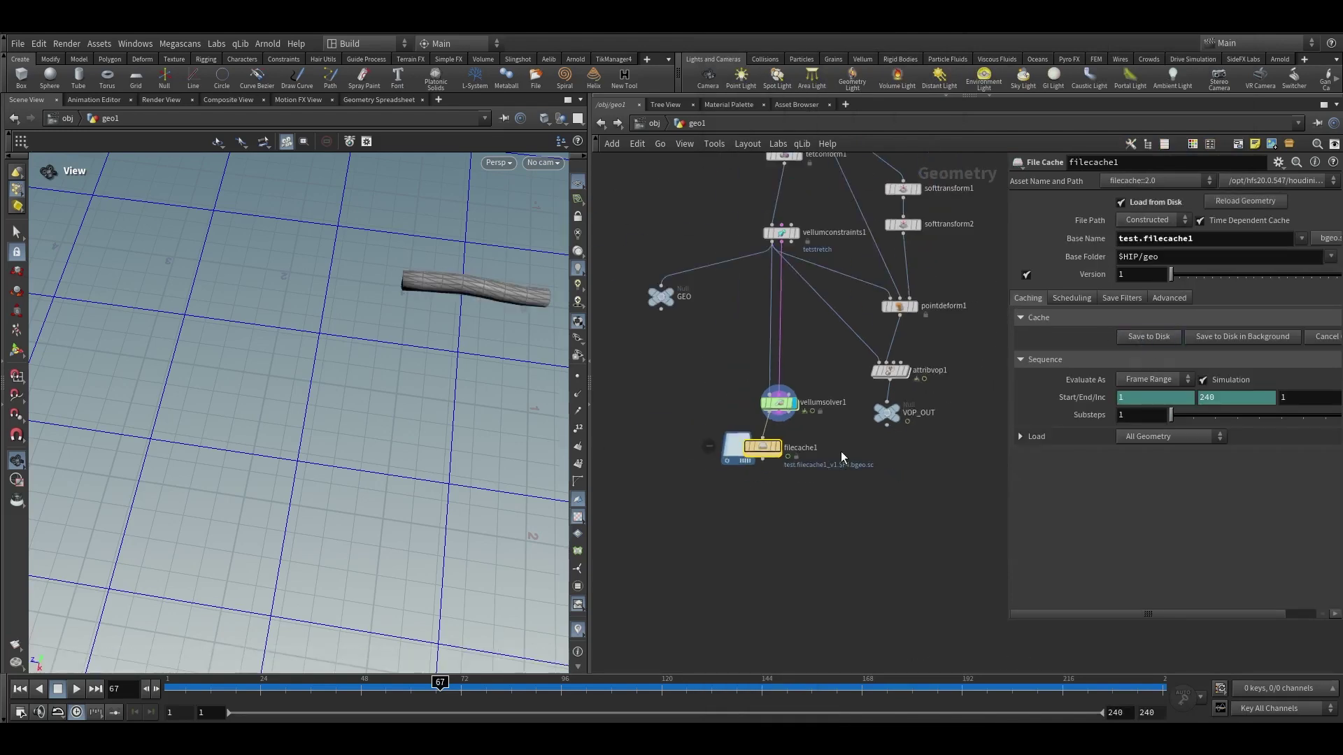
pyautogui.scroll(4, 917, 286)
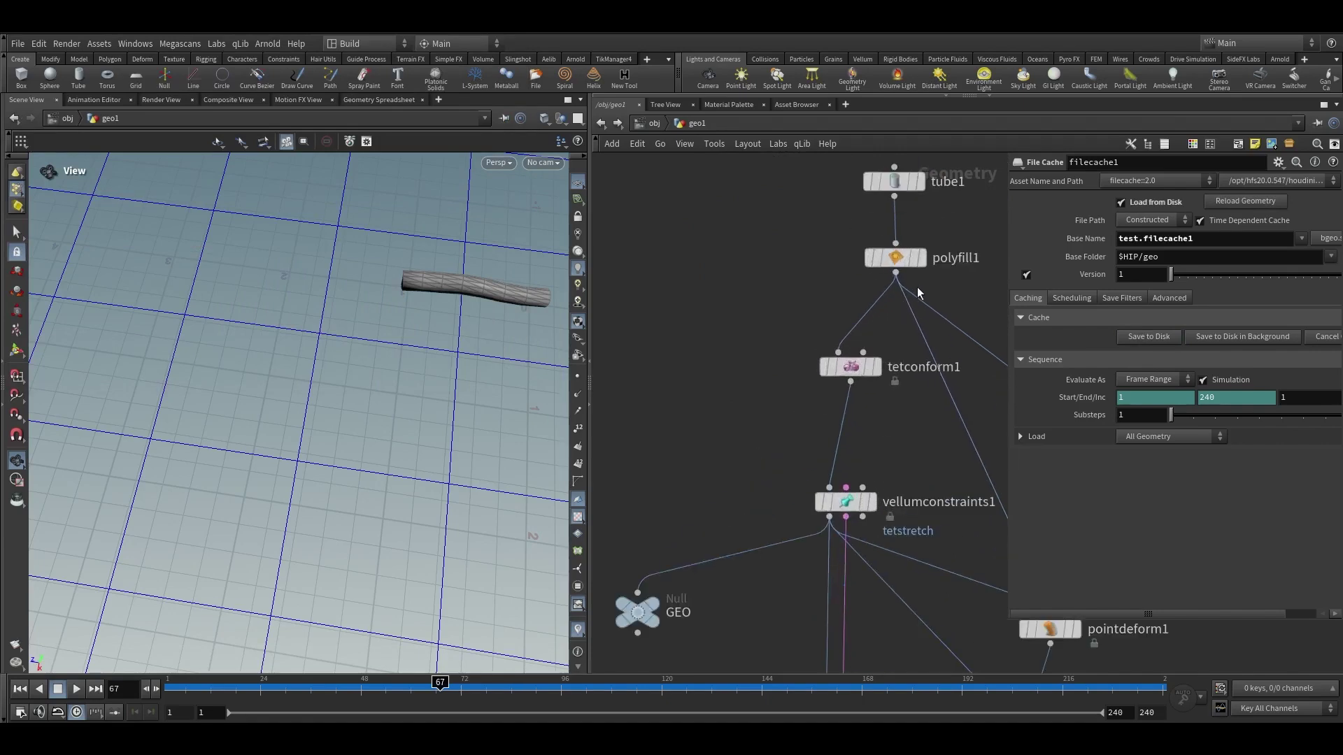
pyautogui.click(920, 262)
pyautogui.press('g')
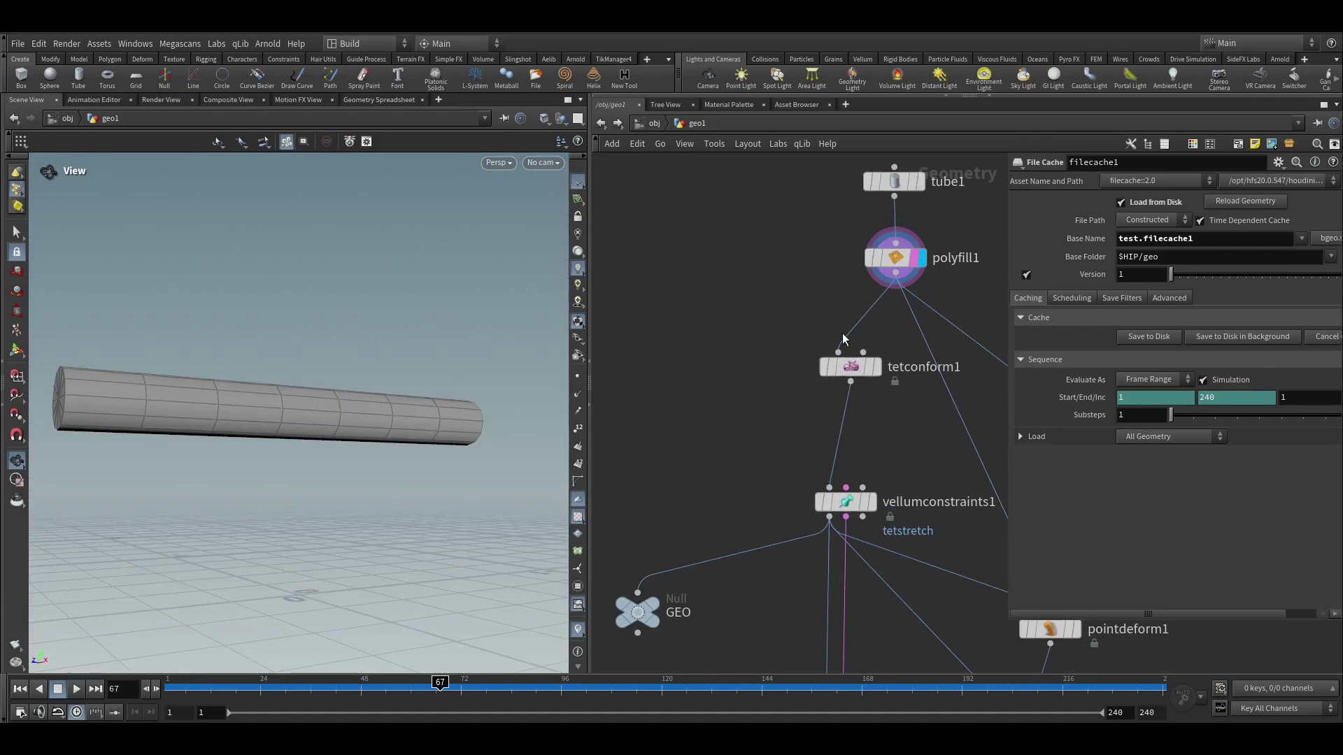
pyautogui.moveTo(720, 321); pyautogui.dragTo(971, 228, button='middle')
pyautogui.press('Tab')
pyautogui.write('subd')
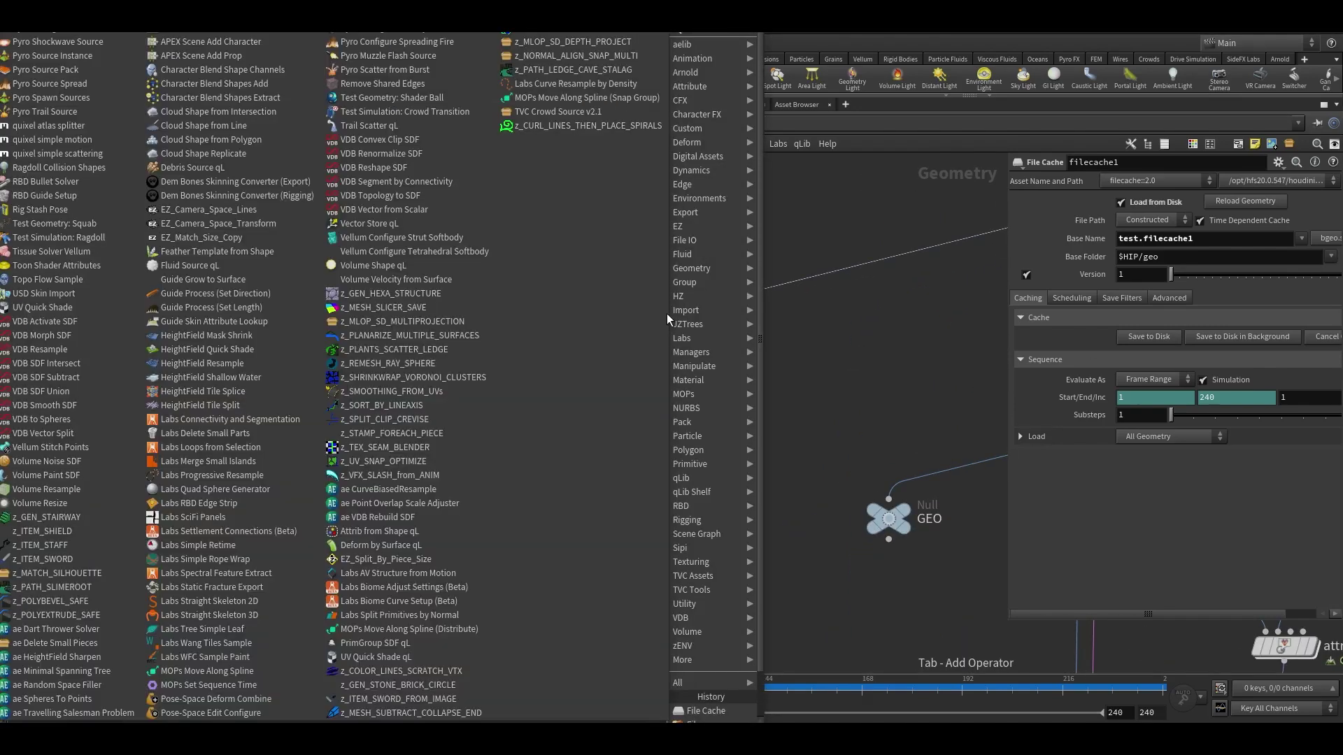
pyautogui.press('Return')
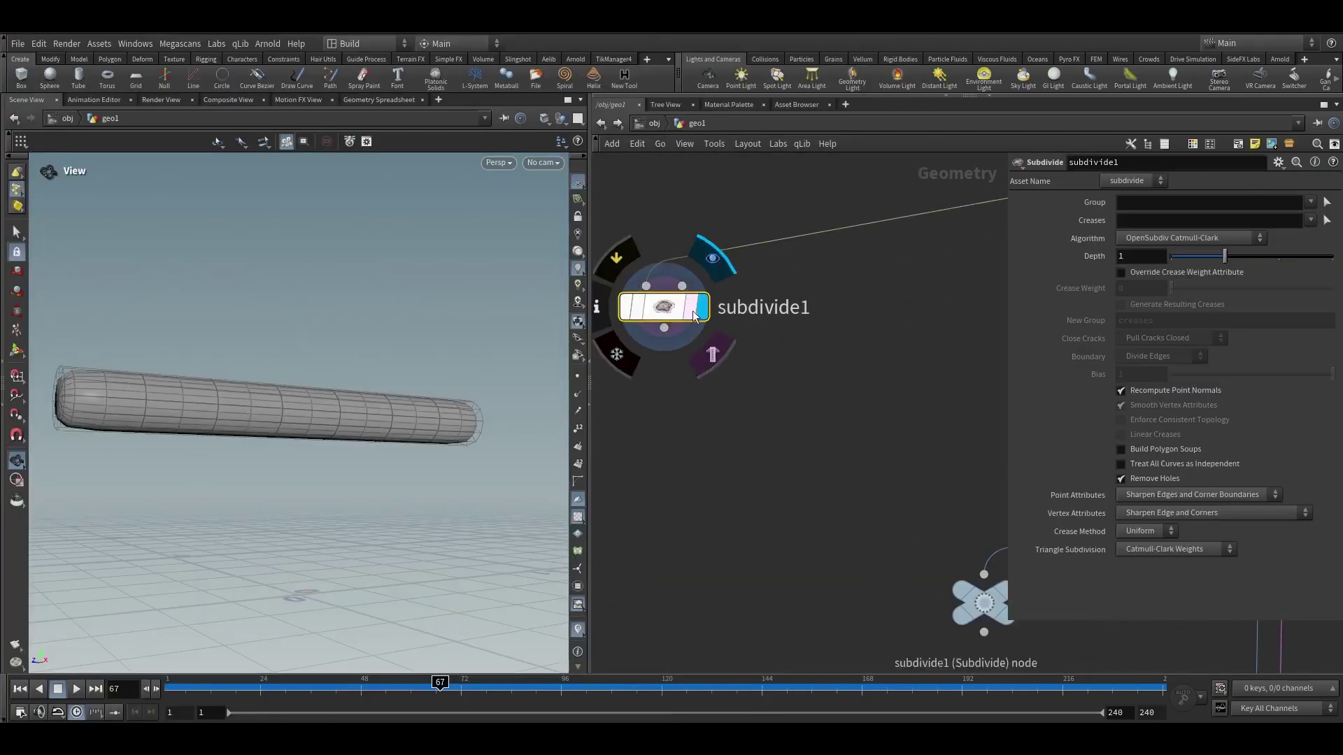
# Set the Subdivide node's Depth to 4 for a smooth, dense tube
pyautogui.moveTo(371, 423); pyautogui.dragTo(331, 430)
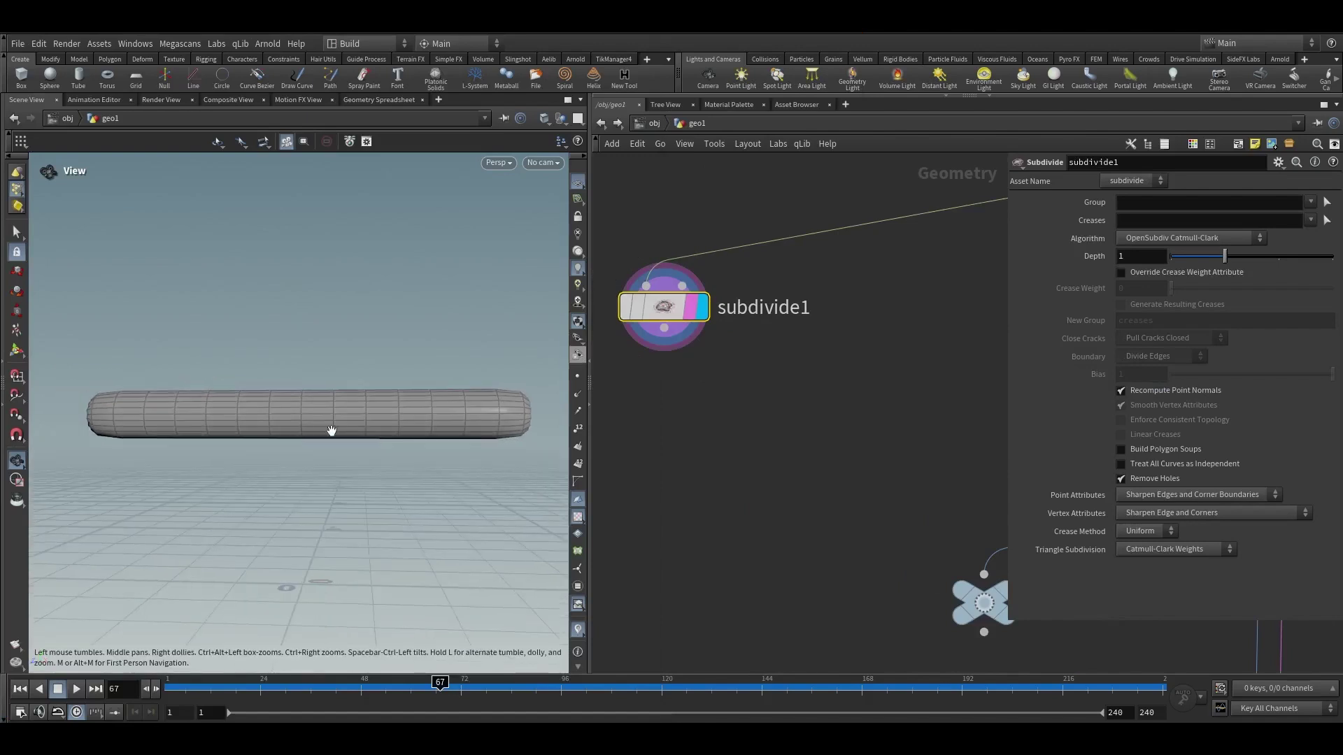
pyautogui.moveTo(1225, 256); pyautogui.dragTo(1333, 256)
pyautogui.moveTo(1147, 257); pyautogui.dragTo(1182, 256, button='middle')
pyautogui.scroll(-3, 702, 451)
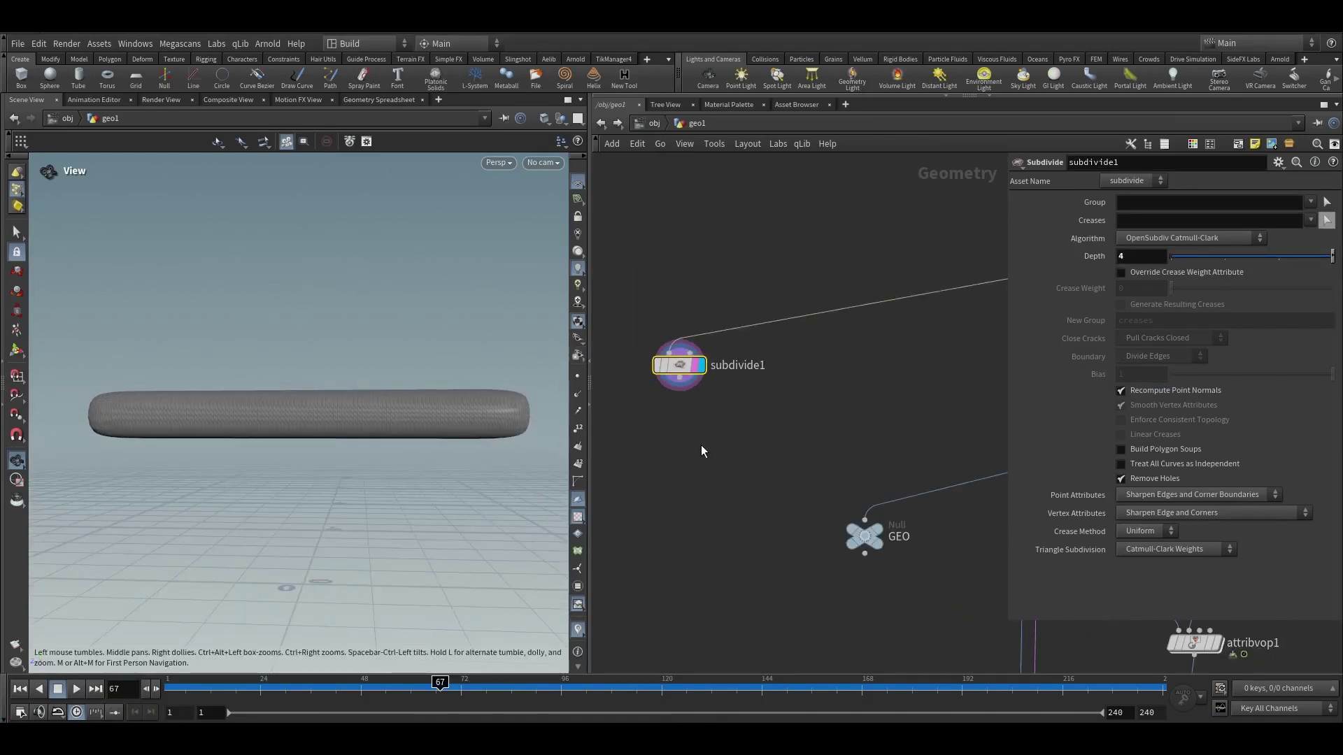
# Add a Point Deform node below subdivide1 and wire subdivide1 in as its mesh to deform
pyautogui.moveTo(676, 439); pyautogui.dragTo(723, 293, button='middle')
pyautogui.scroll(-3, 779, 450)
pyautogui.press('Tab')
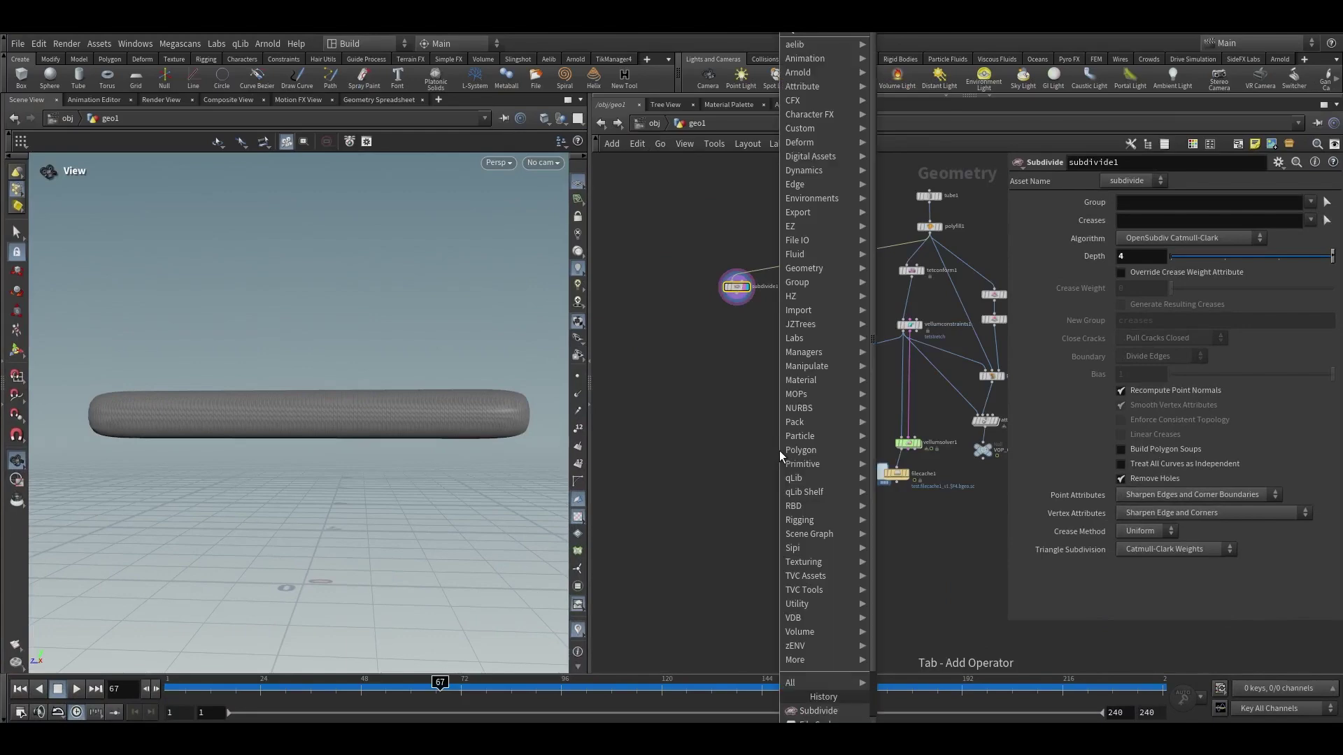
pyautogui.write('pdef')
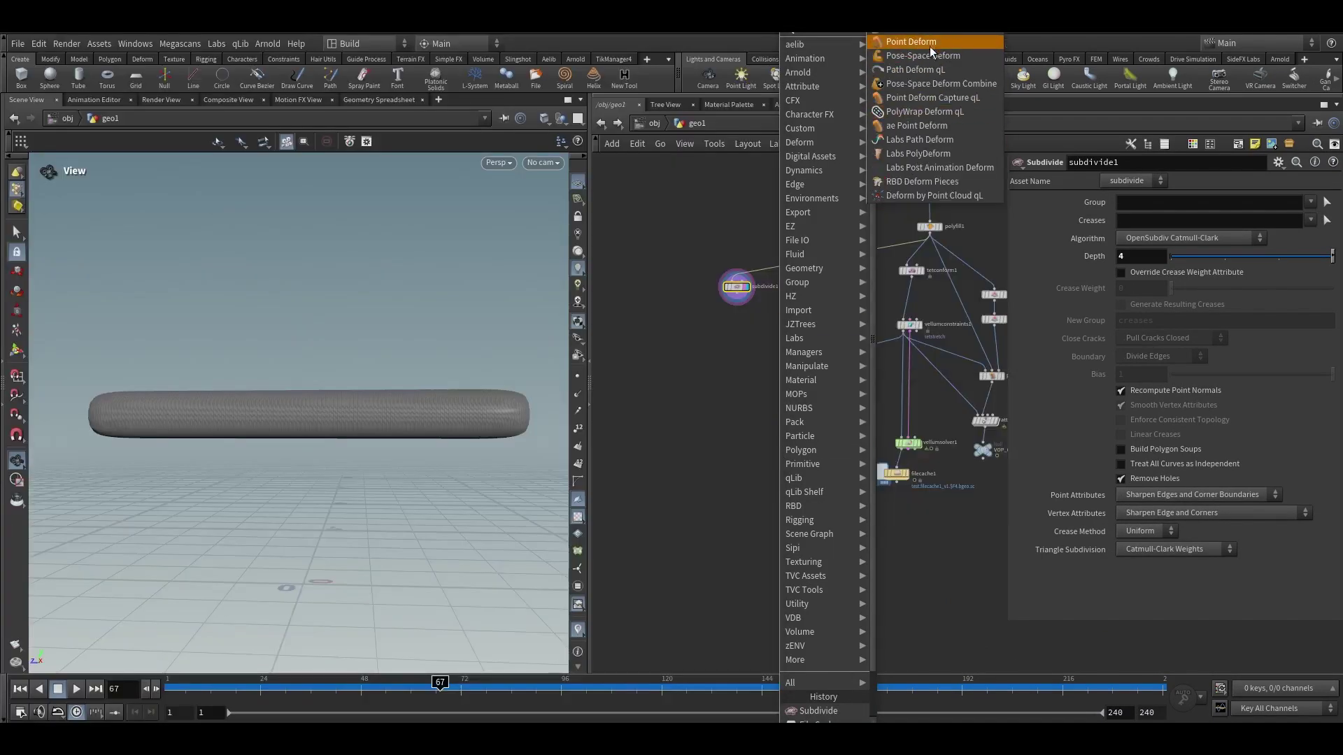
pyautogui.press('Return')
pyautogui.click(700, 532)
pyautogui.scroll(3, 715, 350)
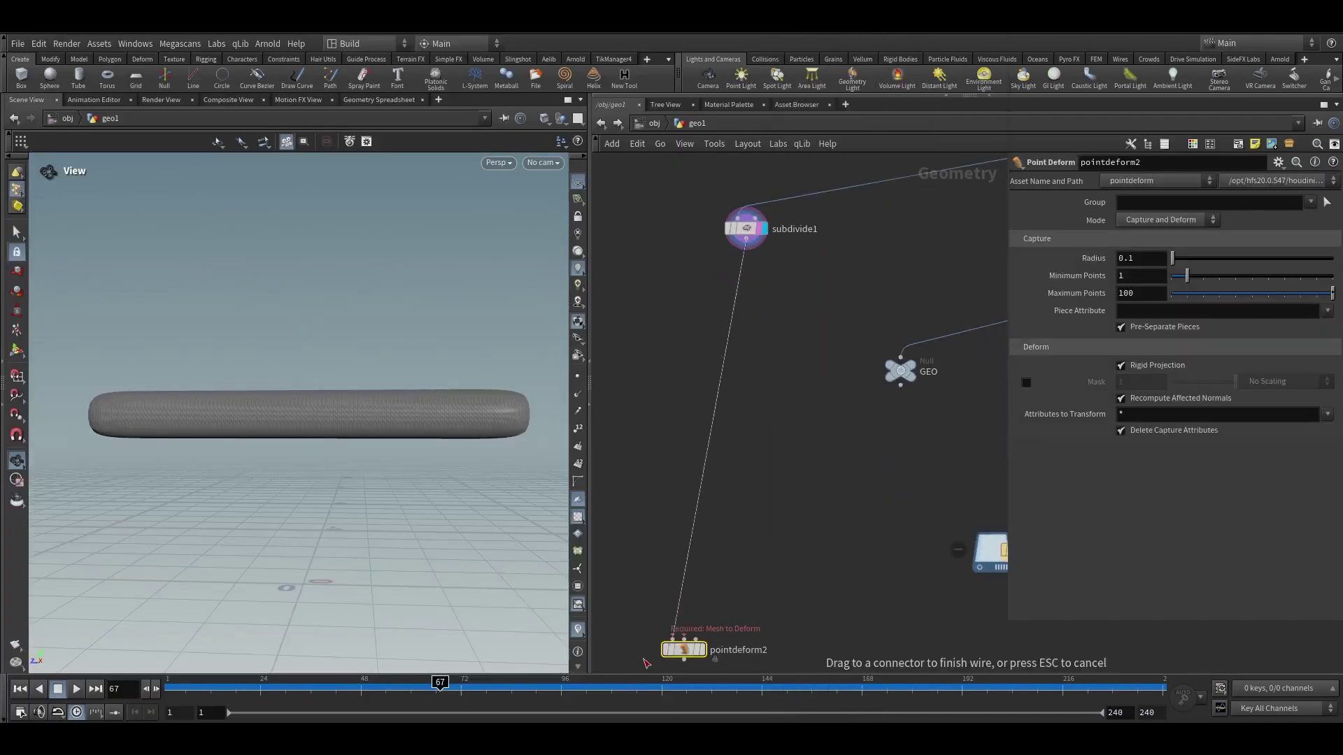
pyautogui.moveTo(644, 659); pyautogui.dragTo(661, 647)
# Wire the pre-simulation geometry into pointdeform2's rest input through a routing dot, and filecache1 into its deformed input
pyautogui.moveTo(725, 592); pyautogui.dragTo(700, 449, button='middle')
pyautogui.moveTo(909, 389); pyautogui.dragTo(744, 482, button='middle')
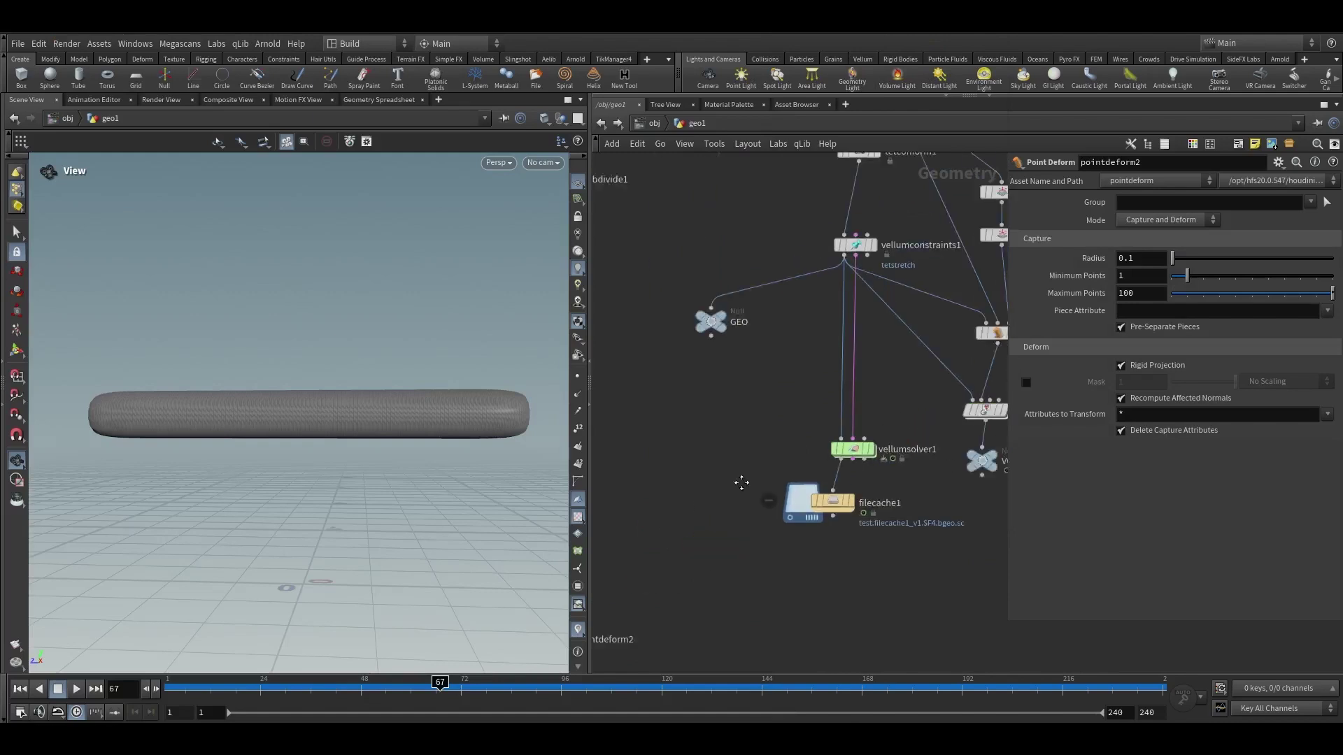
pyautogui.scroll(-3, 757, 455)
pyautogui.moveTo(756, 417); pyautogui.dragTo(801, 387, button='middle')
pyautogui.scroll(2, 801, 386)
pyautogui.moveTo(811, 222); pyautogui.dragTo(810, 266, button='middle')
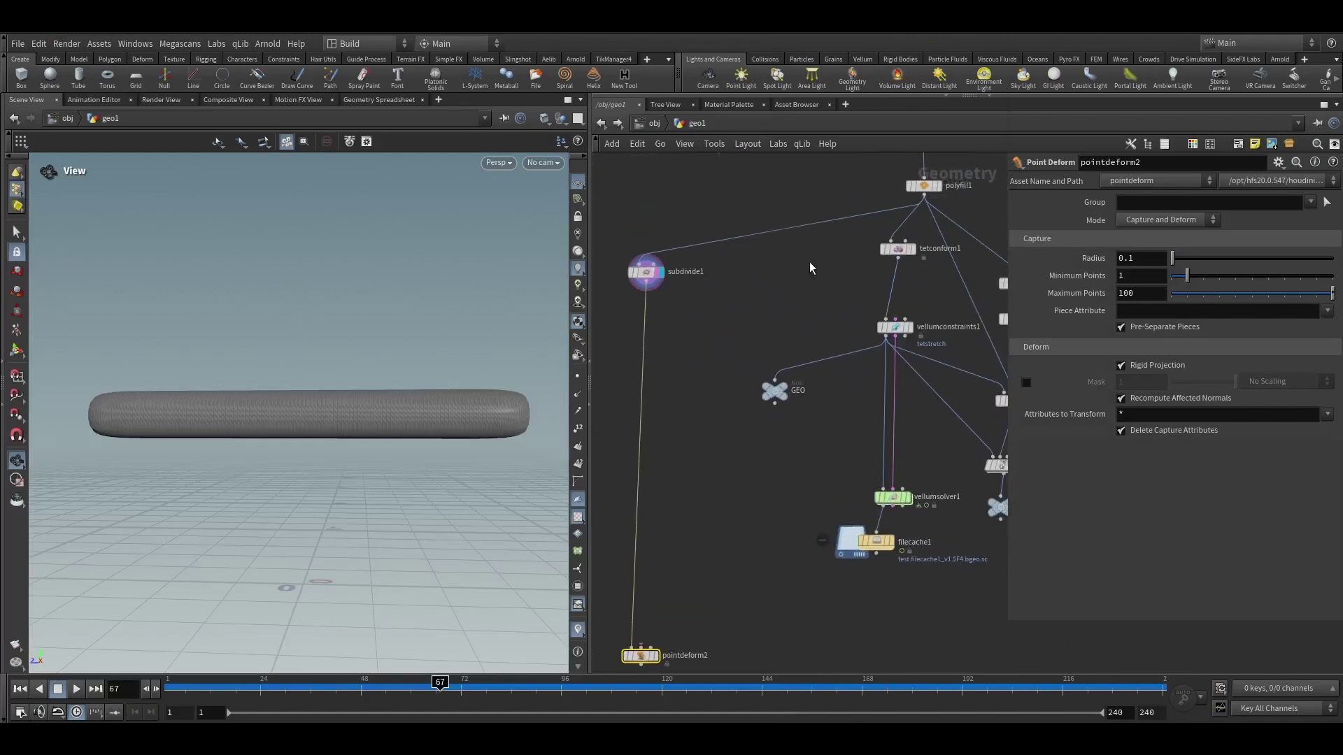
pyautogui.keyDown('alt'); pyautogui.click(692, 365); pyautogui.keyUp('alt')
pyautogui.moveTo(663, 610); pyautogui.dragTo(700, 467, button='middle')
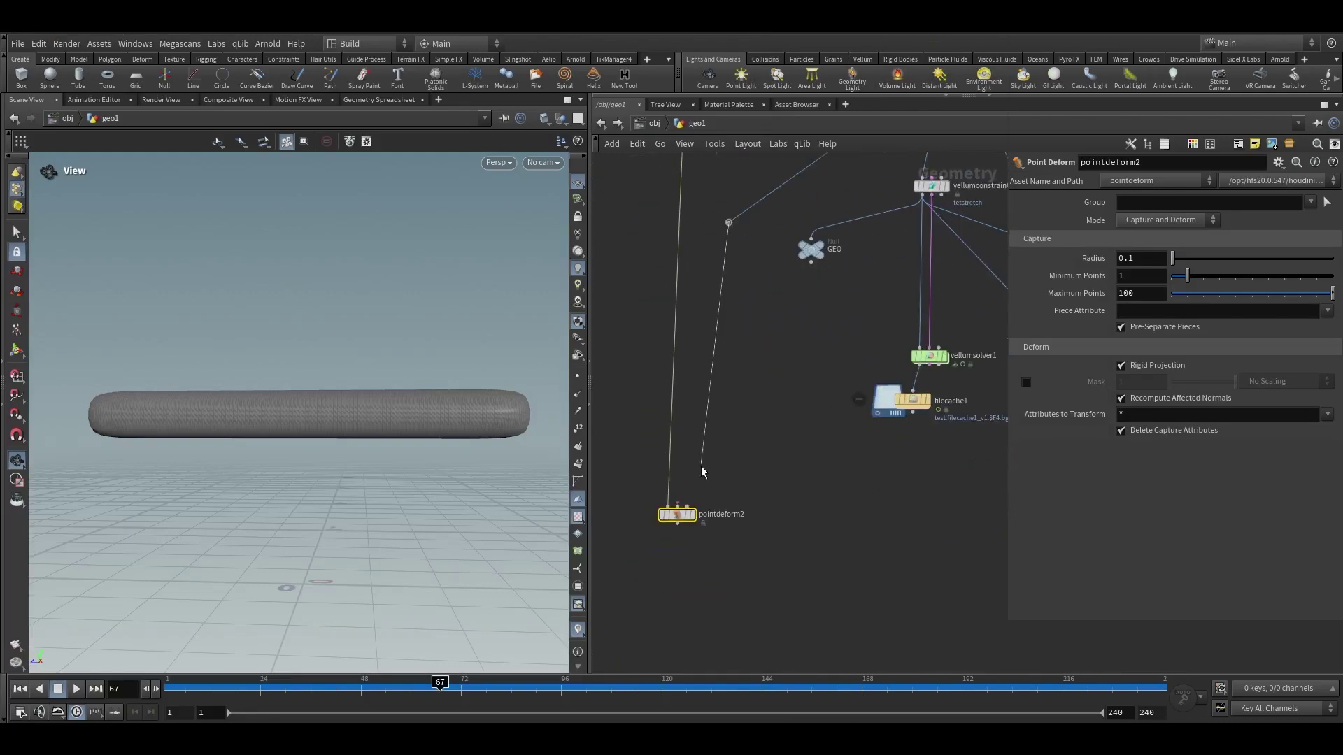
pyautogui.scroll(2, 696, 468)
pyautogui.click(981, 397)
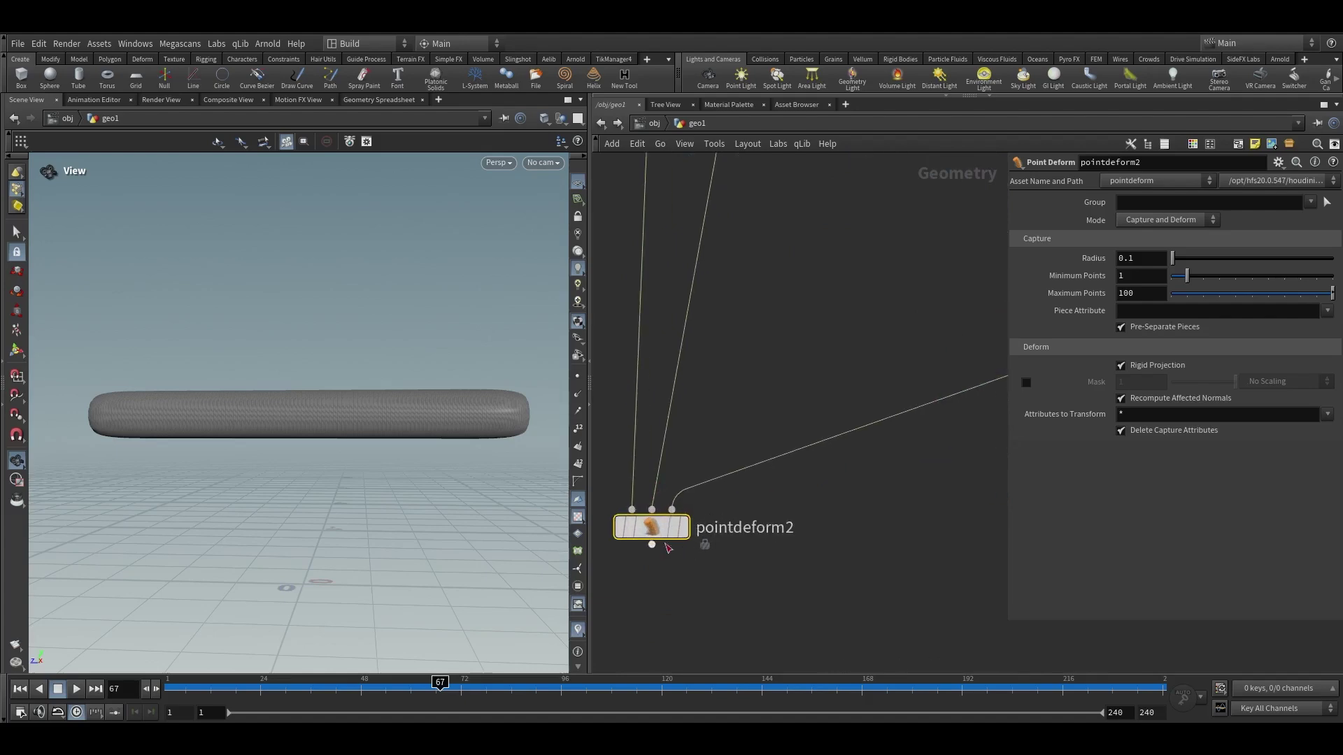
# Display pointdeform2, examine the deformed tube up close and set the capture Radius to 0.3
pyautogui.scroll(1, 654, 529)
pyautogui.click(683, 527)
pyautogui.moveTo(175, 584); pyautogui.dragTo(303, 519, button='middle')
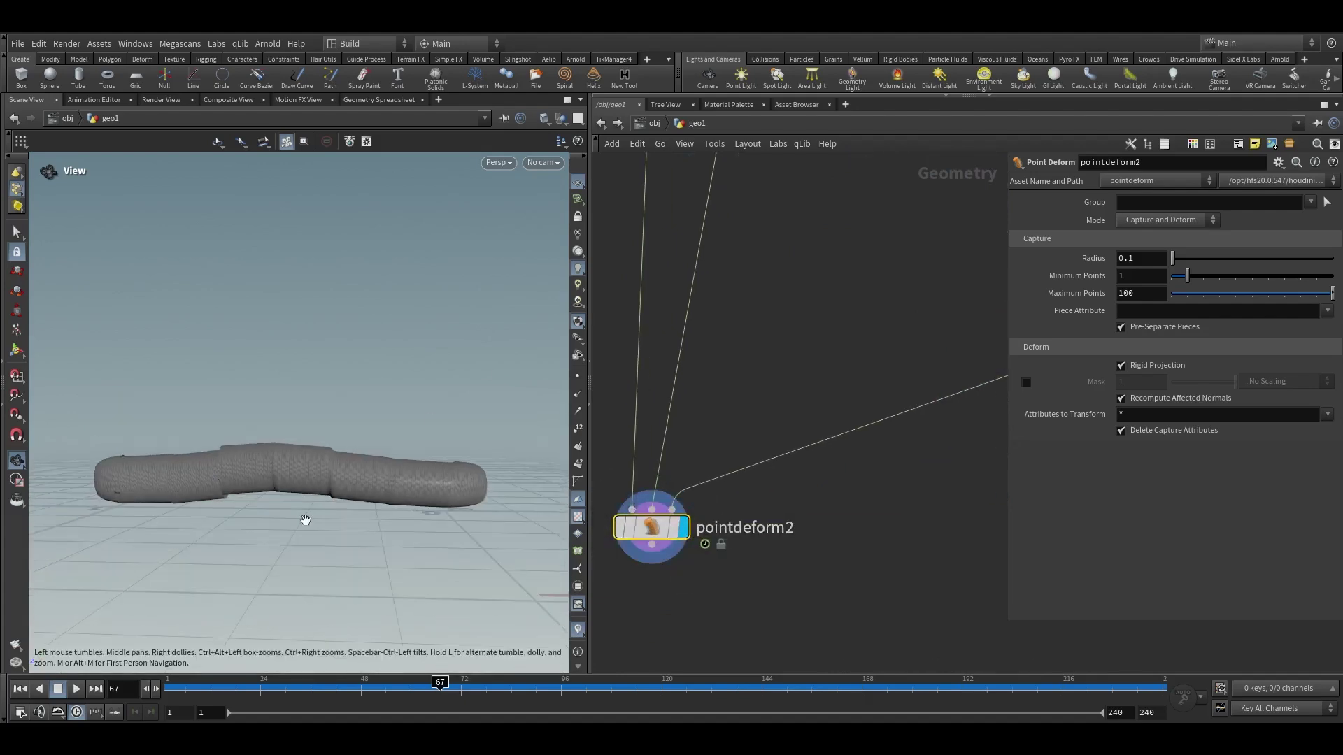
pyautogui.moveTo(303, 518); pyautogui.dragTo(303, 421, button='right')
pyautogui.moveTo(303, 421); pyautogui.dragTo(364, 390)
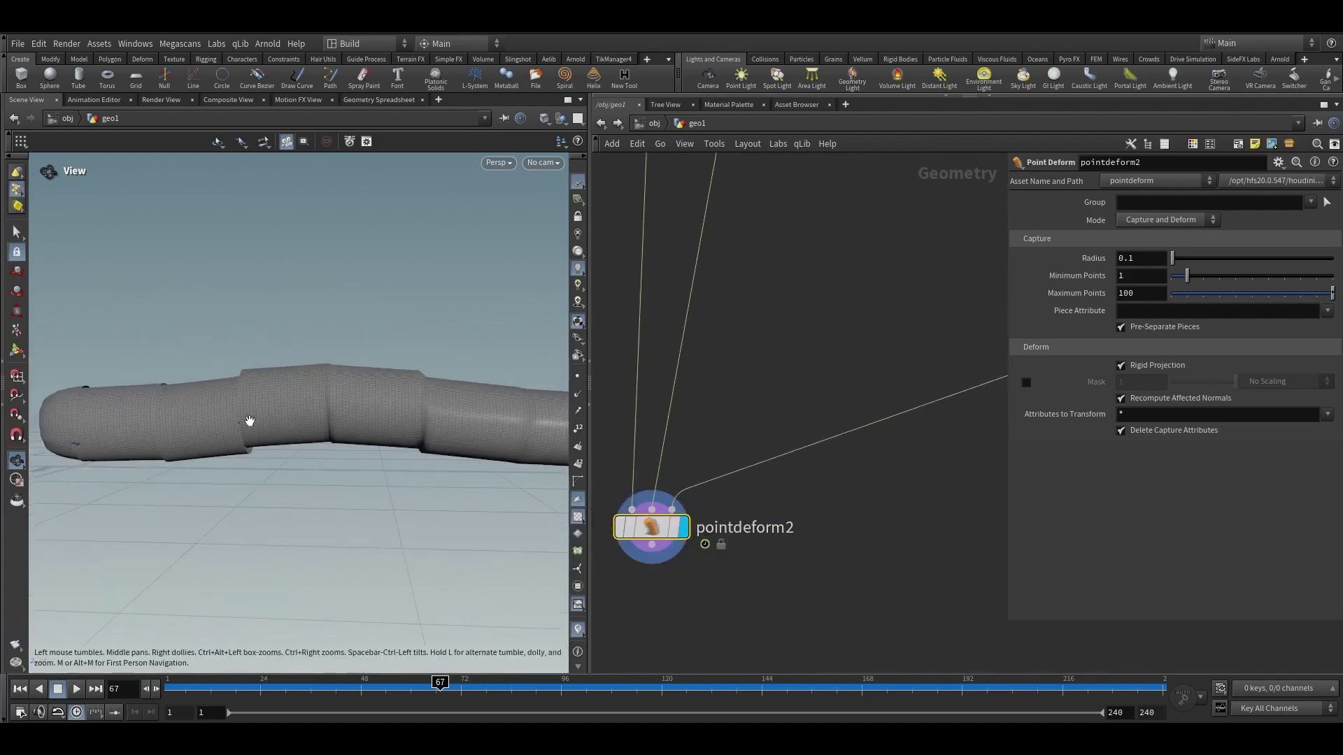
pyautogui.moveTo(246, 467); pyautogui.dragTo(294, 406)
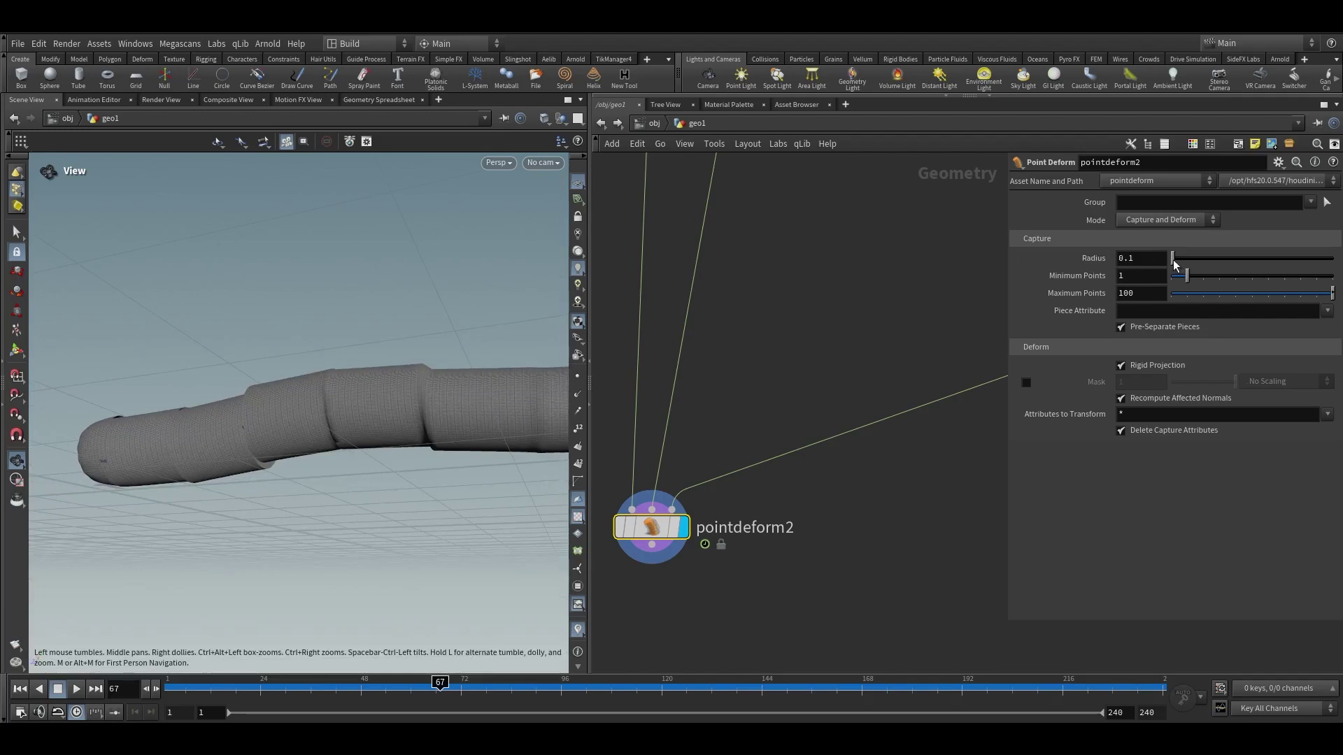
pyautogui.moveTo(1174, 261); pyautogui.dragTo(1177, 260)
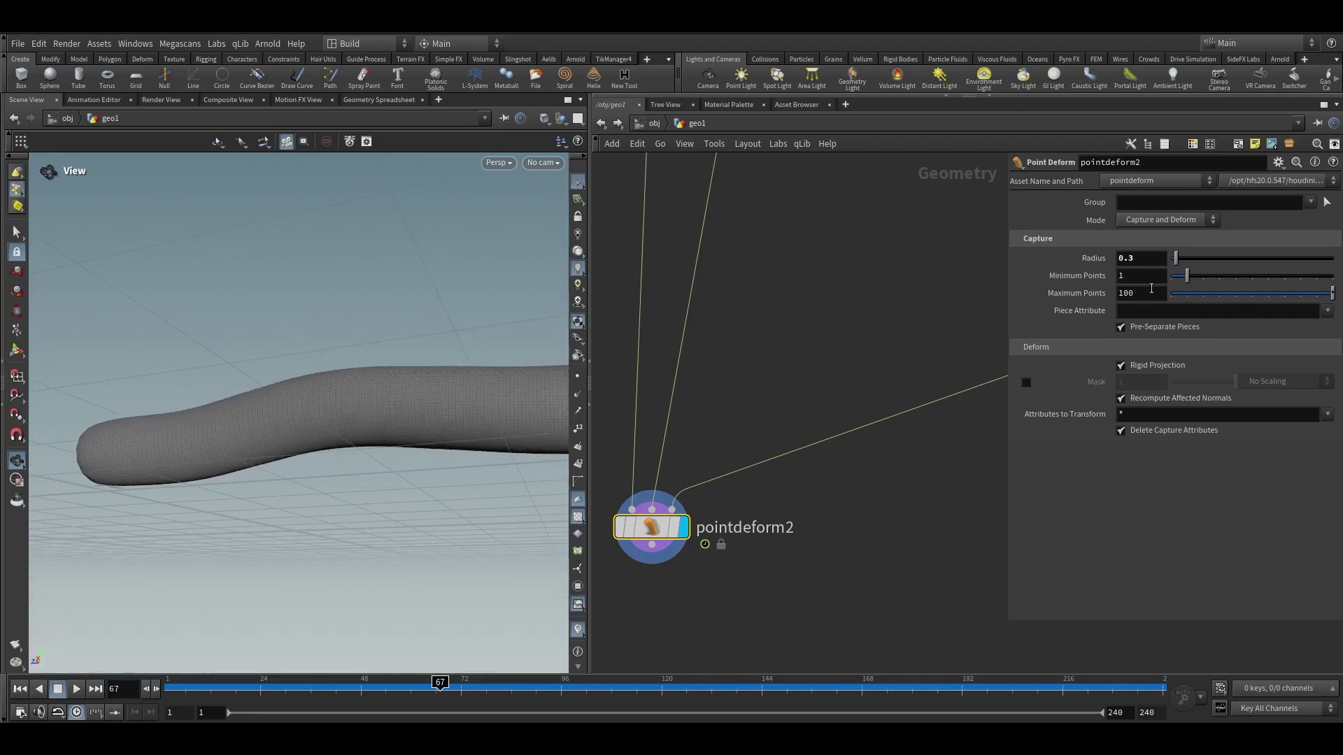
# Scrub the timeline to frame 60, switch the viewport to shaded without wireframe and play the deformed animation
pyautogui.scroll(-4, 216, 411)
pyautogui.moveTo(216, 410); pyautogui.dragTo(241, 447)
pyautogui.moveTo(204, 693); pyautogui.dragTo(410, 692)
pyautogui.moveTo(392, 401); pyautogui.dragTo(318, 450)
pyautogui.hotkey('shift', 'w')
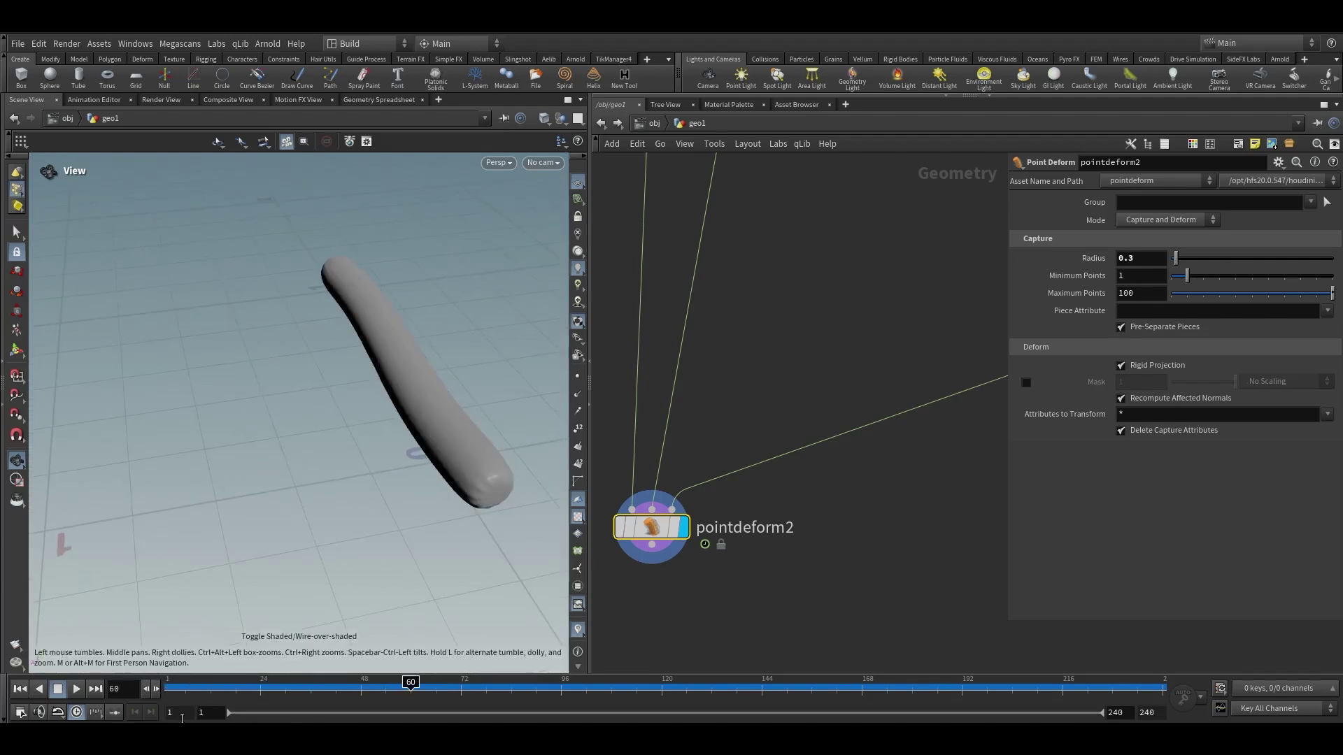
pyautogui.click(77, 690)
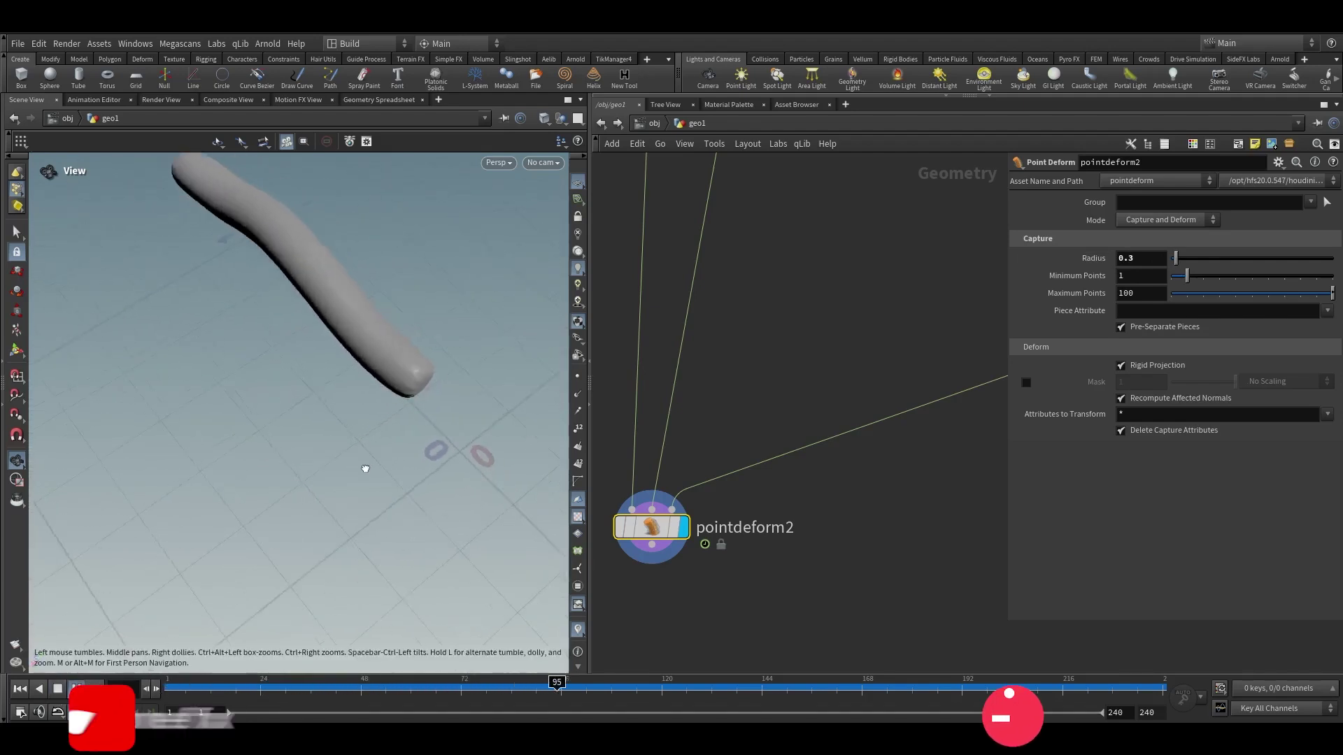